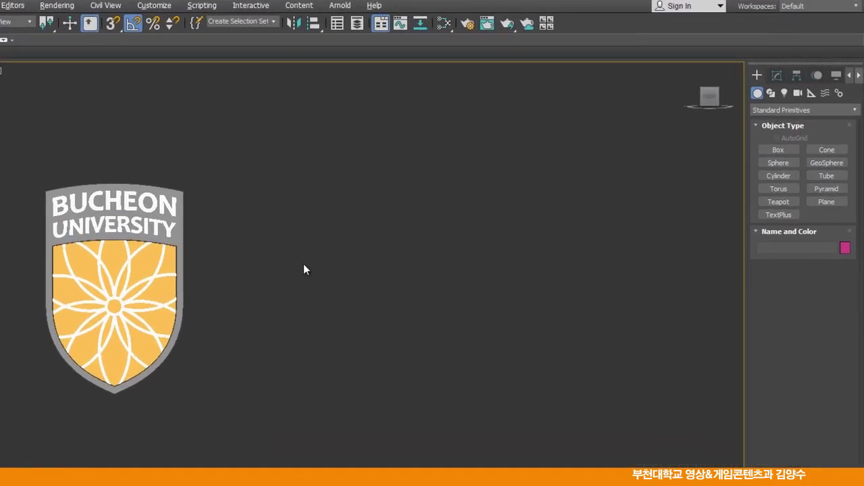
Draw a plane about 622 wide and 280 long beside the shield emblem, with 1 length segment and 1 width segment.
left_click(826, 201)
left_click_drag(257, 195, 634, 367)
key("j")
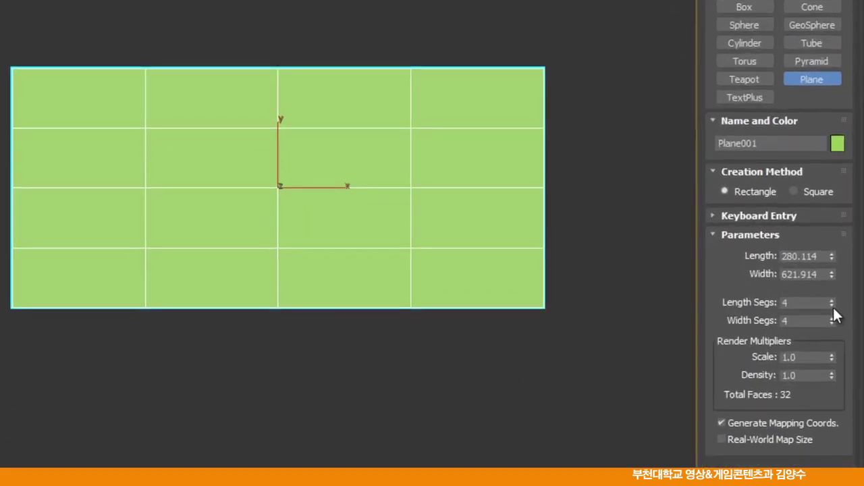
right_click(830, 302)
right_click(831, 319)
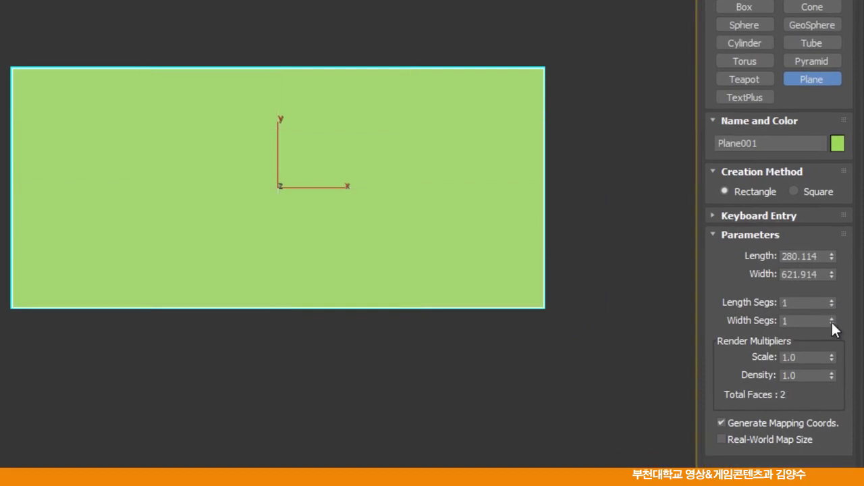
scroll(331, 166, "down", 2)
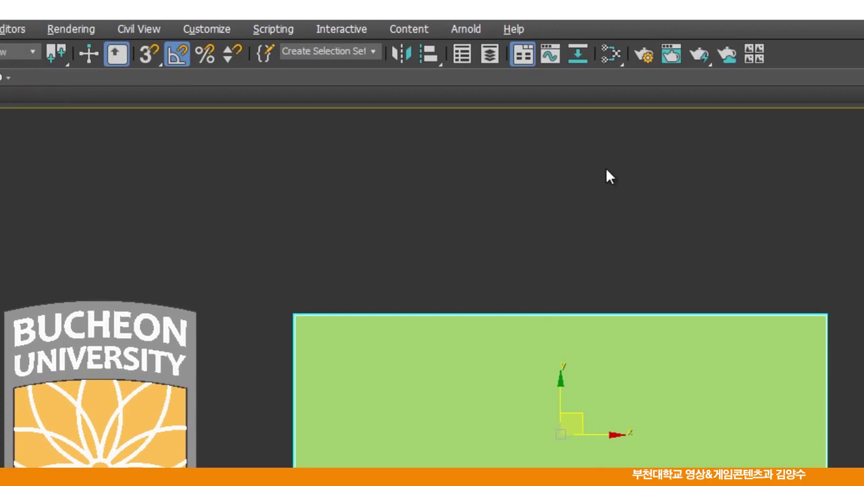
Open the Slate Material Editor and add a Standard scanline material in an empty area of the node view.
left_click(610, 59)
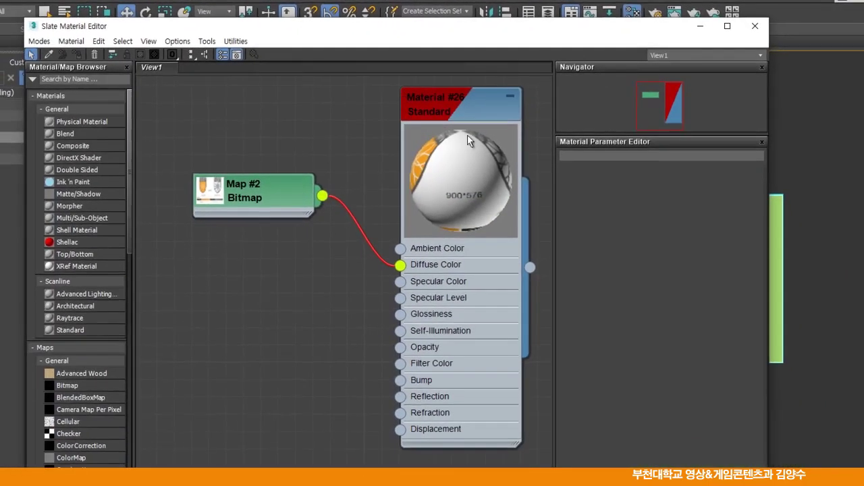
middle_click_drag(469, 140, 289, 172)
right_click(285, 137)
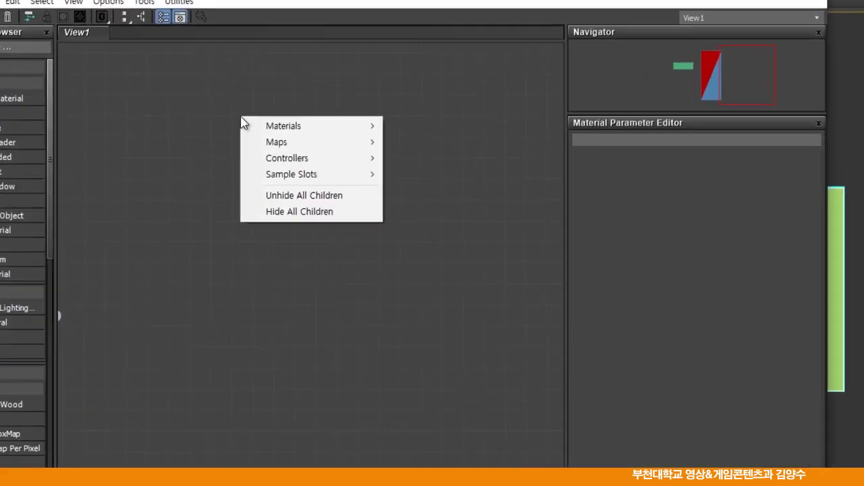
mouse_move(325, 146)
mouse_move(402, 126)
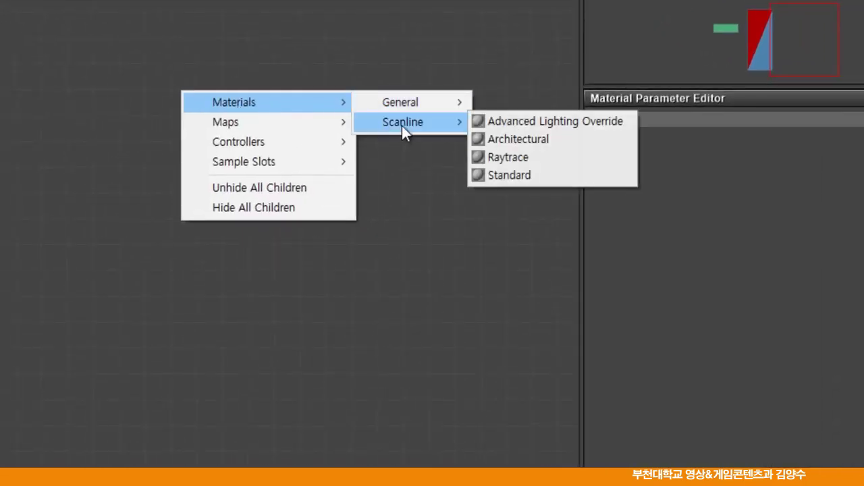
left_click(518, 177)
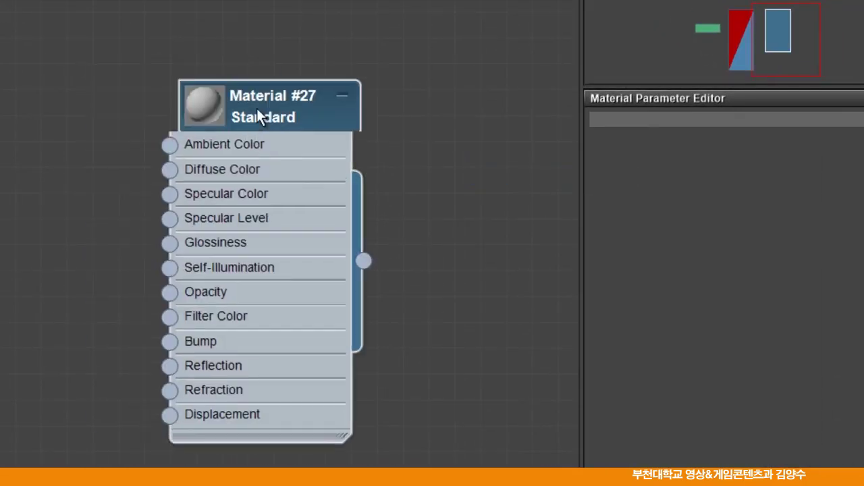
Display the new Standard material's large preview and parameters, and assign the material to the selected plane.
double_click(214, 113)
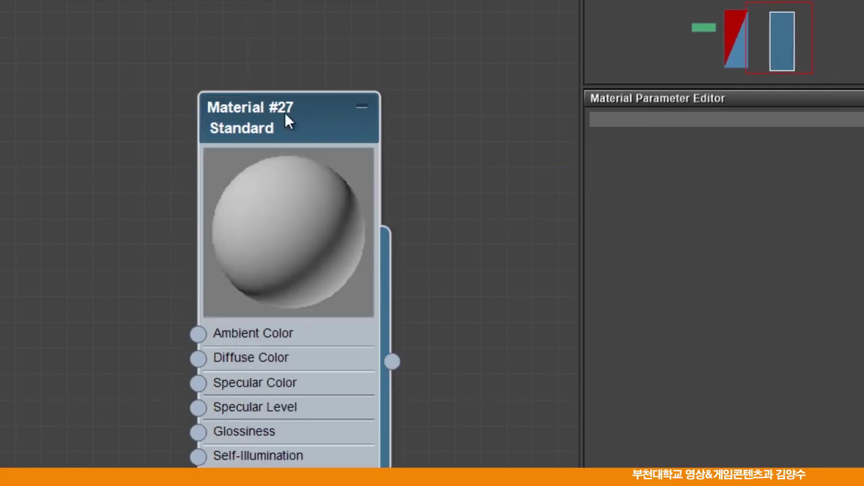
double_click(284, 112)
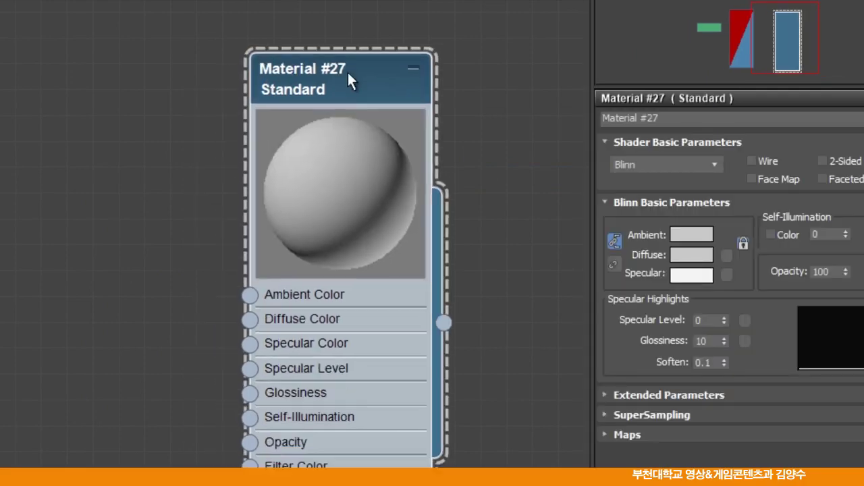
left_click_drag(348, 72, 351, 72)
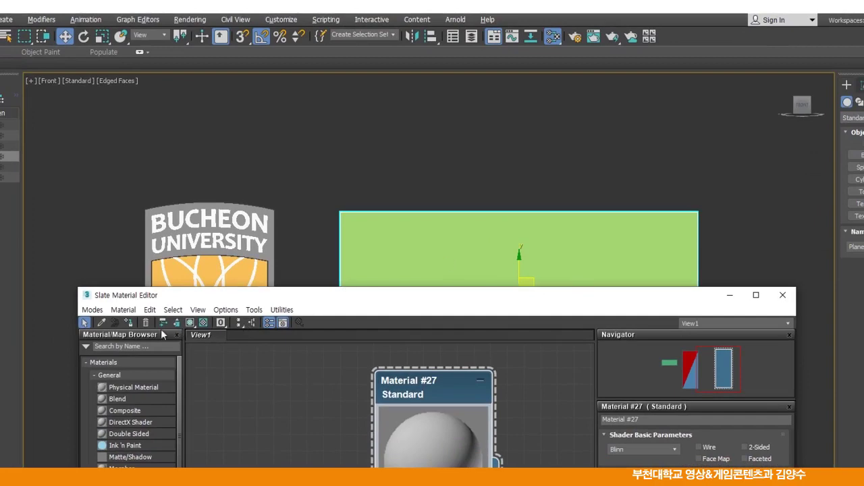
left_click_drag(377, 304, 382, 21)
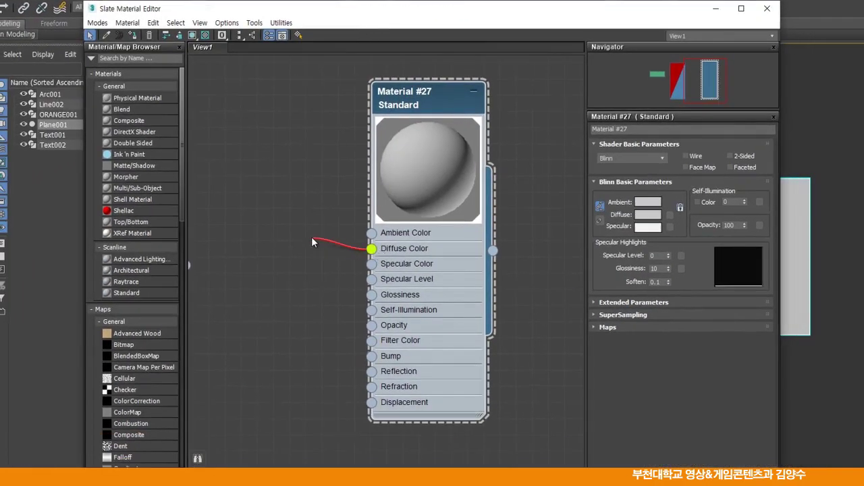
Connect a Bitmap map to the material's Diffuse Color, loading the logo picture from the image folder.
left_click_drag(322, 248, 319, 244)
mouse_move(341, 240)
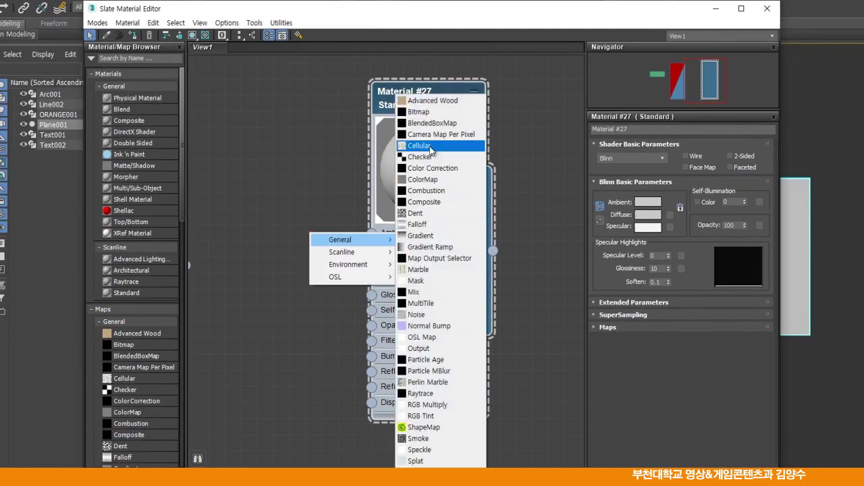
left_click(418, 112)
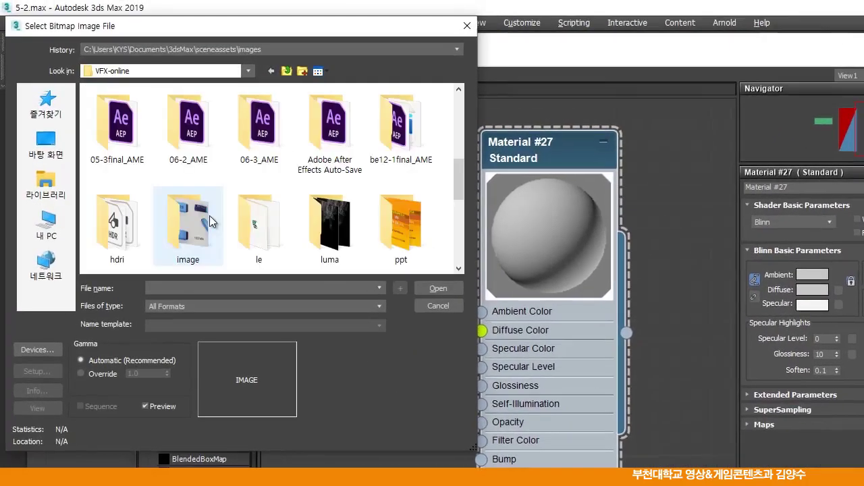
double_click(192, 221)
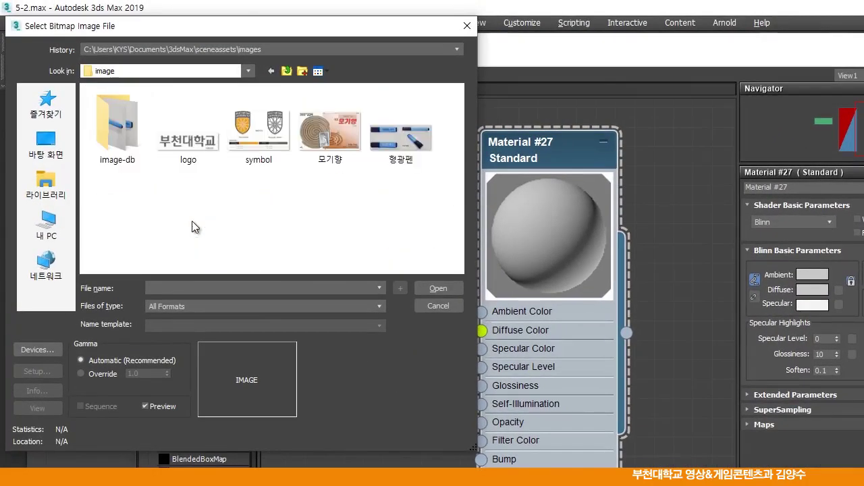
left_click(192, 142)
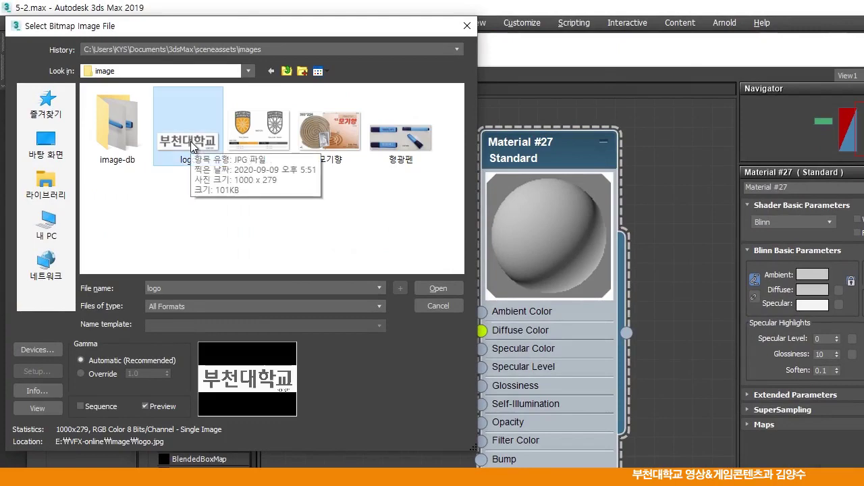
left_click(445, 290)
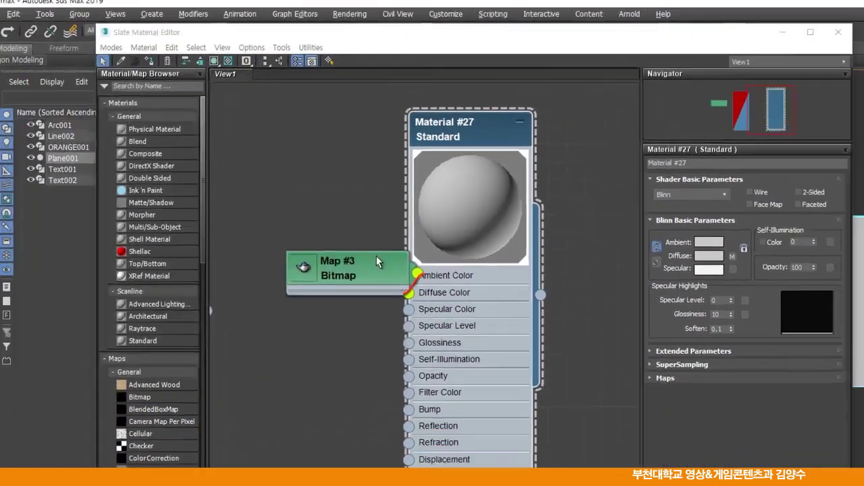
Enlarge the logo bitmap node's preview and place the node clear of the material node.
double_click(242, 233)
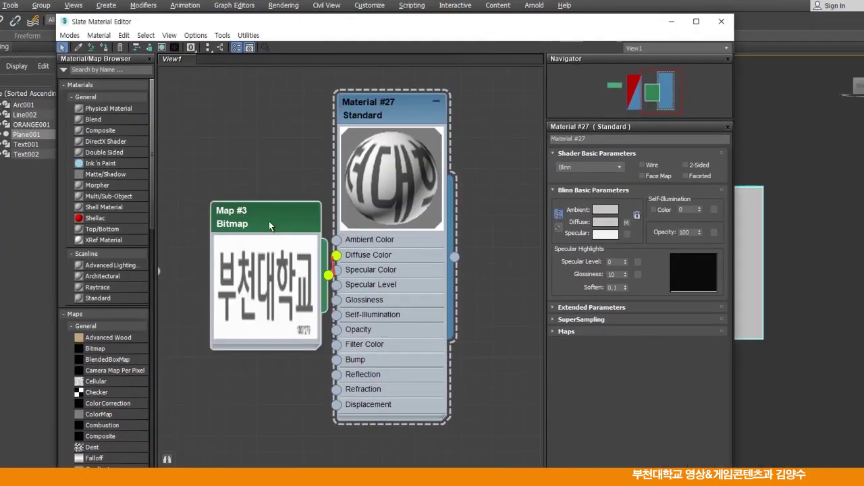
left_click_drag(270, 225, 237, 196)
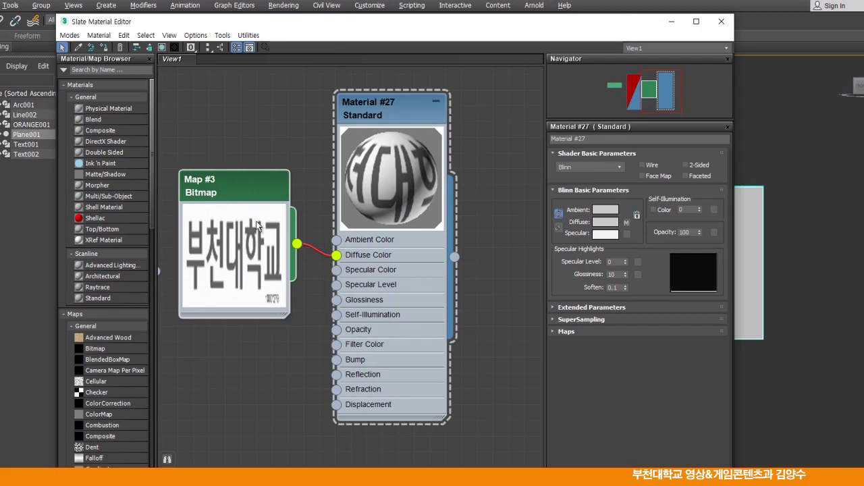
left_click_drag(256, 231, 272, 215)
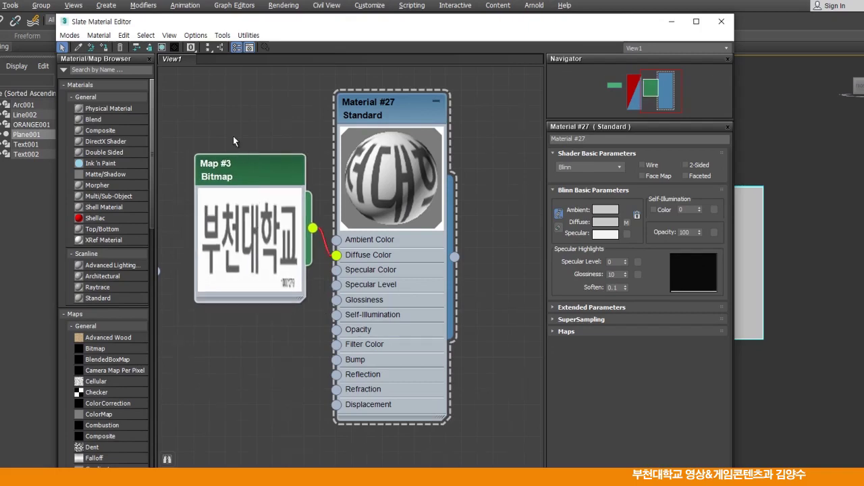
left_click_drag(216, 21, 287, 4)
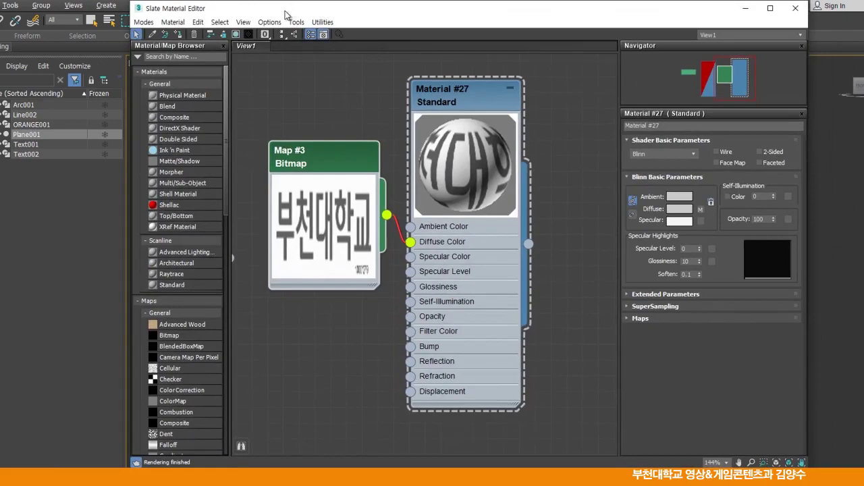
Show the logo bitmap on the plane in the viewport and uncover the plane to check it.
left_click(236, 36)
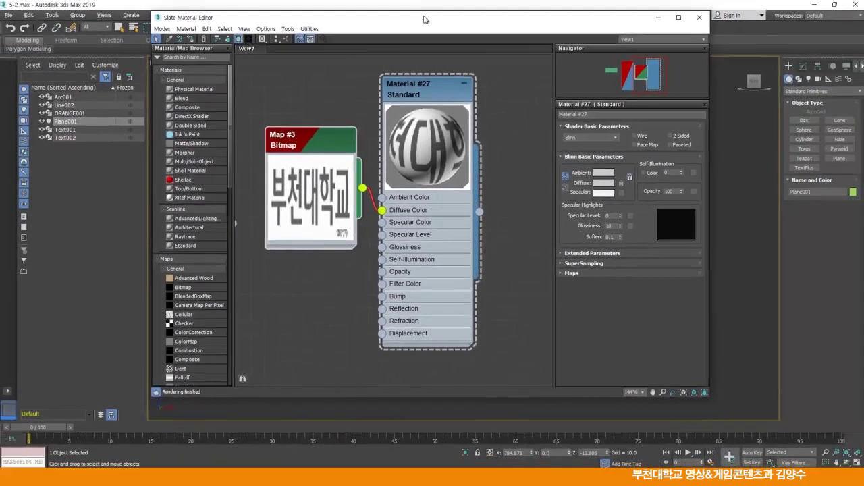
left_click_drag(462, 10, 535, 361)
left_click_drag(482, 308, 339, 38)
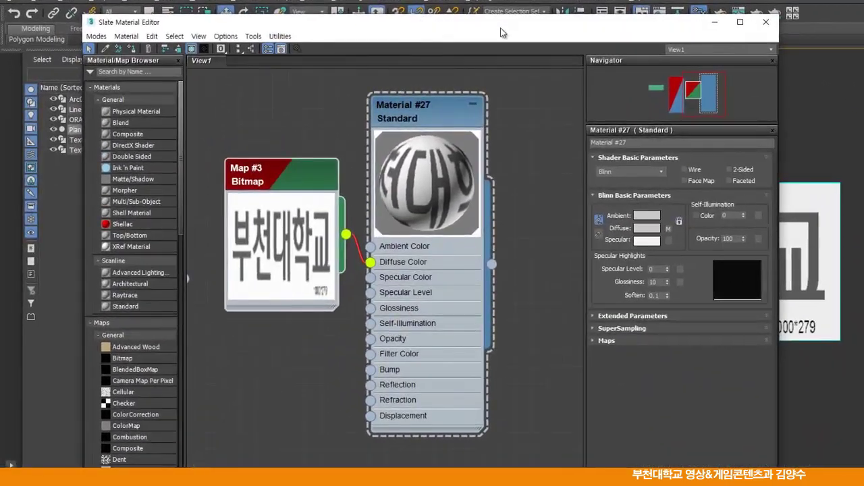
left_click_drag(484, 29, 401, 17)
View the logo bitmap's full image from its parameters to check its pixel size, and close the material editor.
left_click_drag(178, 170, 193, 152)
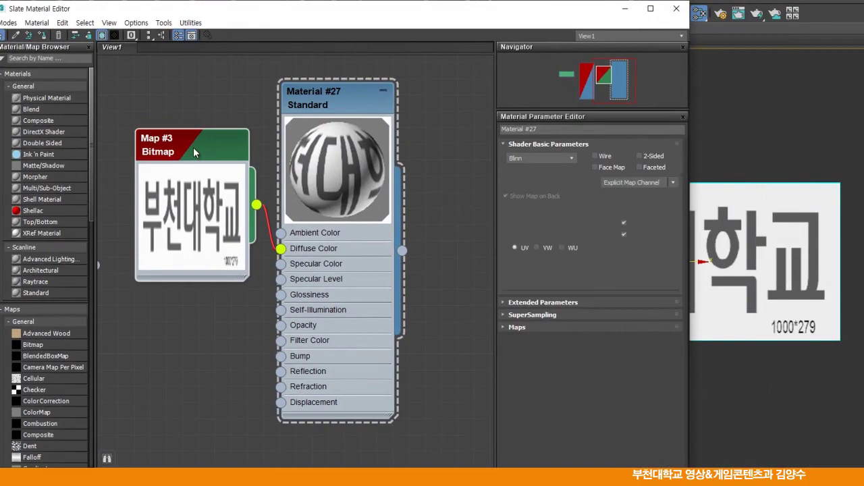
double_click(193, 149)
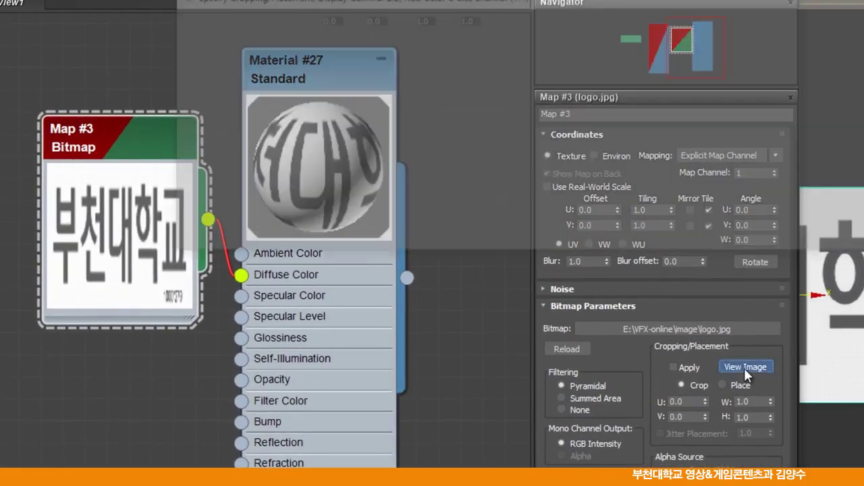
left_click(744, 368)
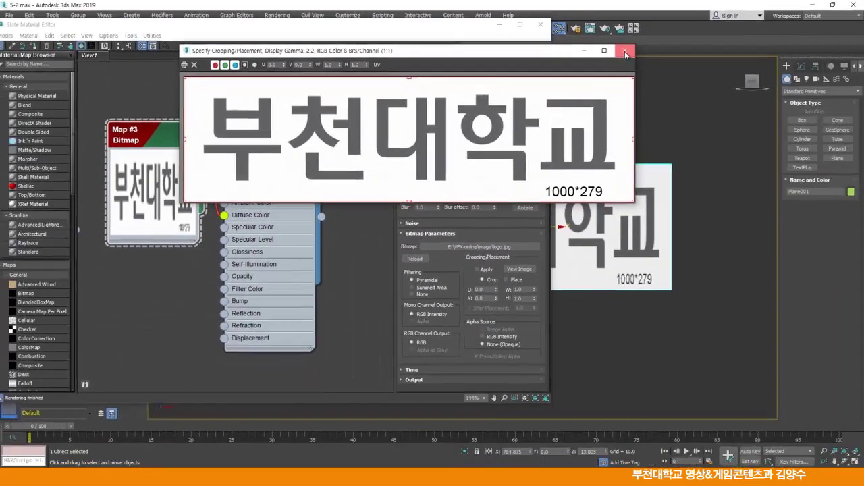
left_click(758, 75)
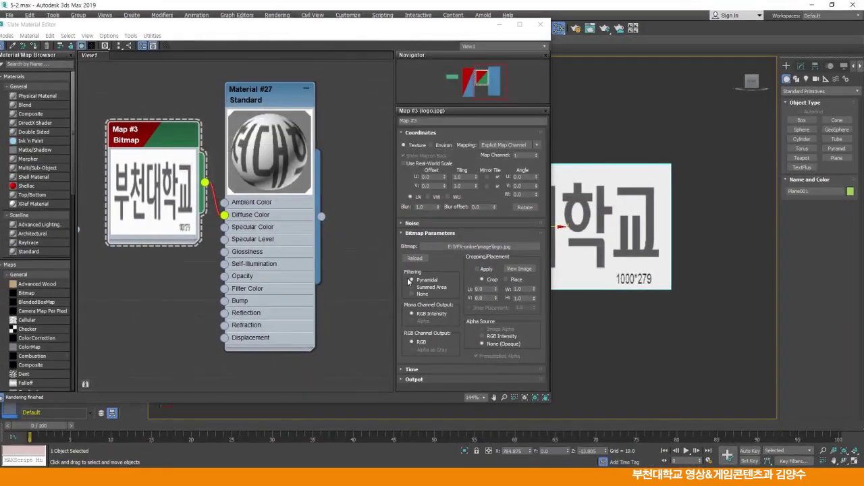
left_click(540, 24)
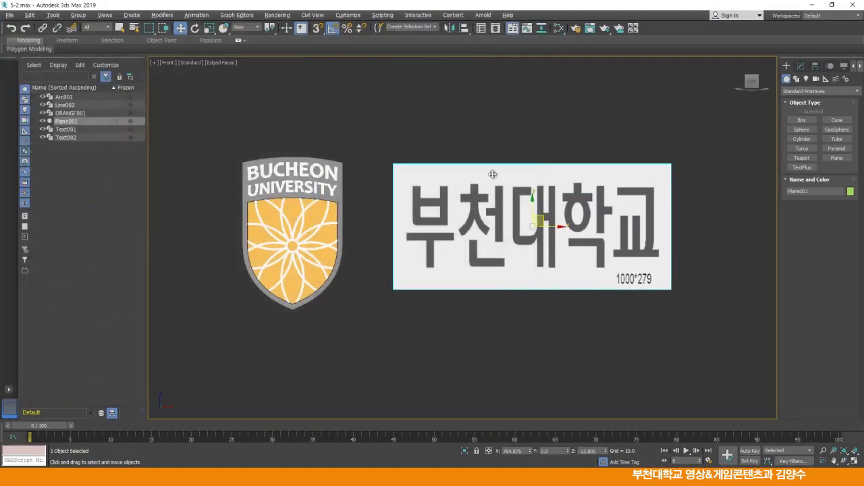
Set the plane's length to 279 and its width to 1000 to match the logo image's proportions.
left_click(800, 66)
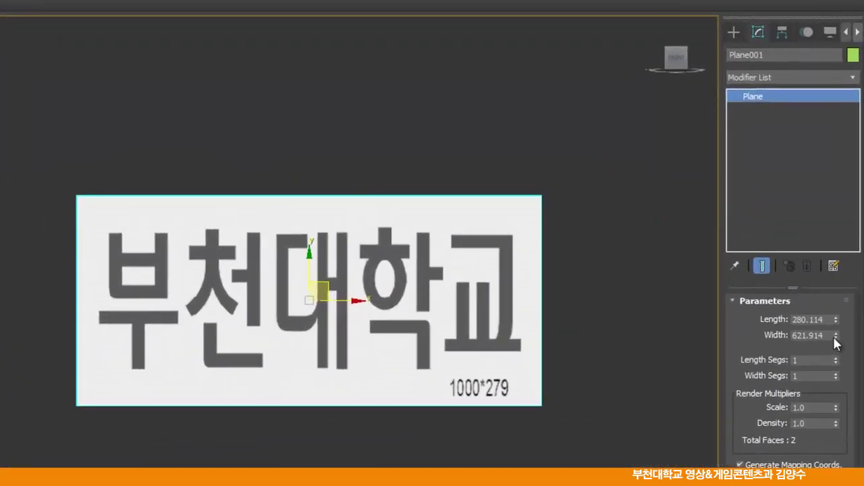
left_click_drag(835, 337, 836, 353)
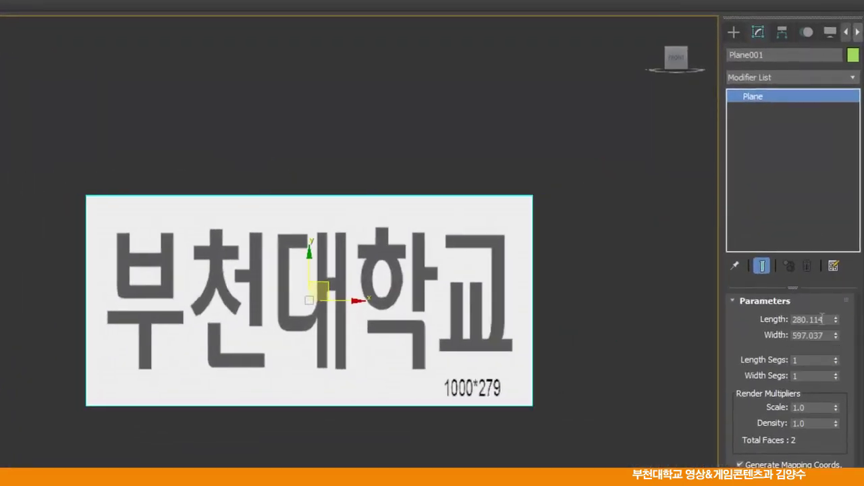
type("279")
key("Tab")
type("1000")
key("Return")
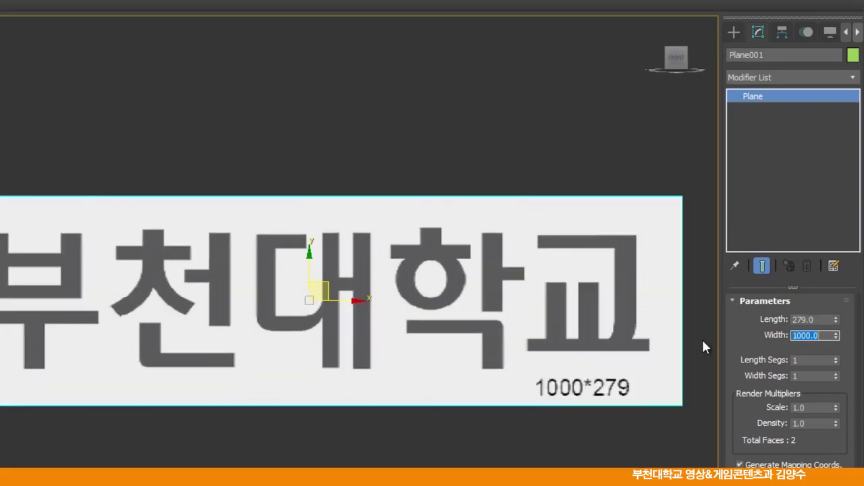
Move the logo plane sideways in the Front view so it sits beside the shield emblem without overlapping it.
scroll(321, 370, "down", 4)
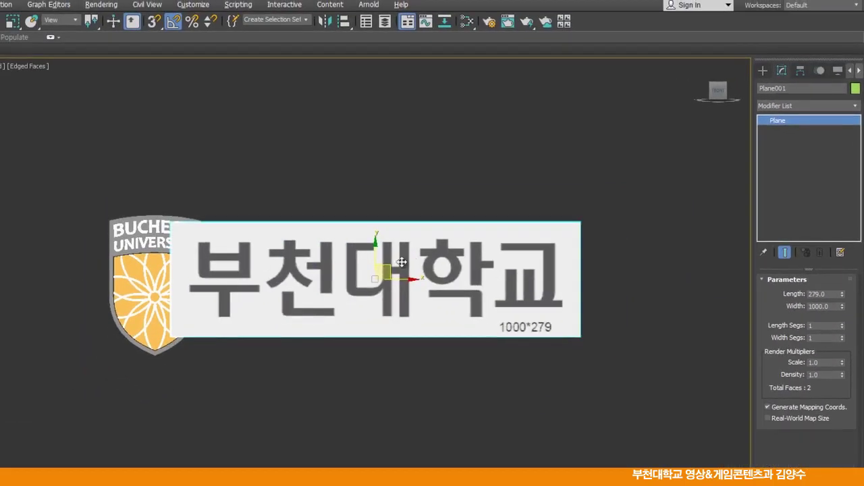
left_click_drag(401, 262, 445, 271)
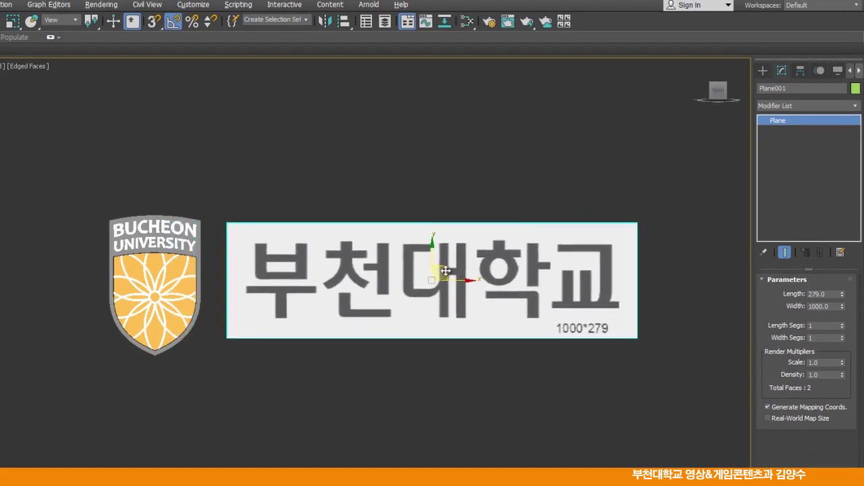
middle_click_drag(414, 349, 415, 341)
Examine the depth positions of the logo plane and the shield emblem in the Top, Left and Perspective views.
key("alt+w")
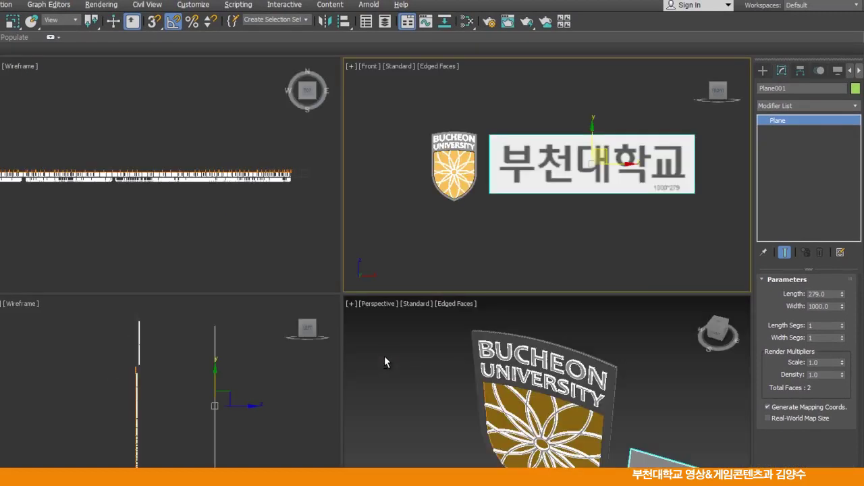
middle_click(241, 202)
scroll(241, 203, "down", 5)
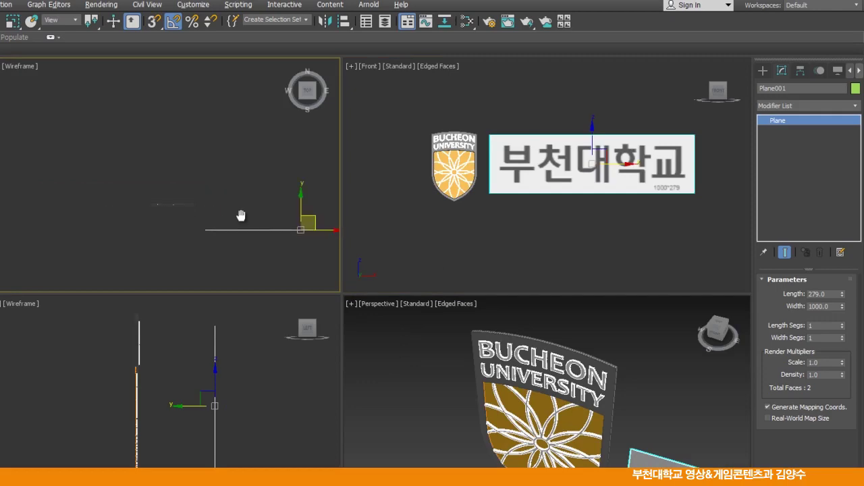
middle_click_drag(241, 214, 190, 191)
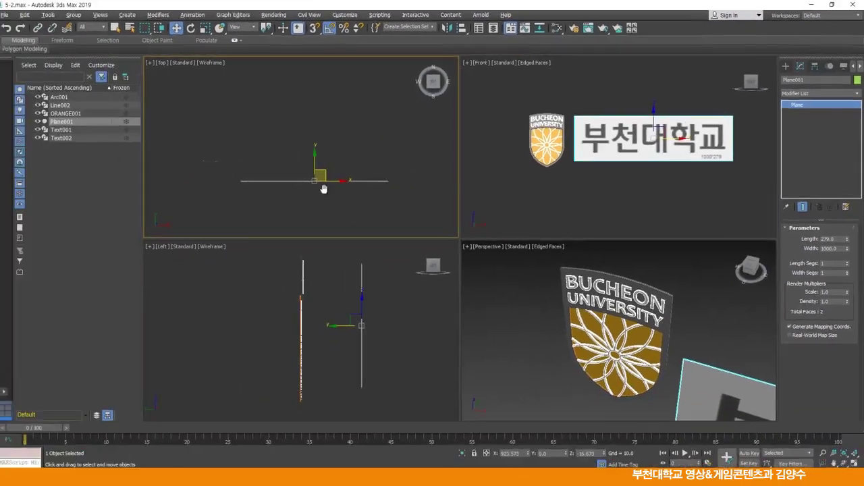
middle_click_drag(328, 243, 324, 291)
middle_click_drag(574, 338, 664, 297, "alt")
middle_click_drag(638, 373, 612, 272)
scroll(612, 272, "down", 4)
mouse_move(610, 360)
middle_mouse_down("alt")
mouse_move(623, 326)
mouse_move(610, 355)
mouse_move(610, 348)
middle_mouse_up("alt")
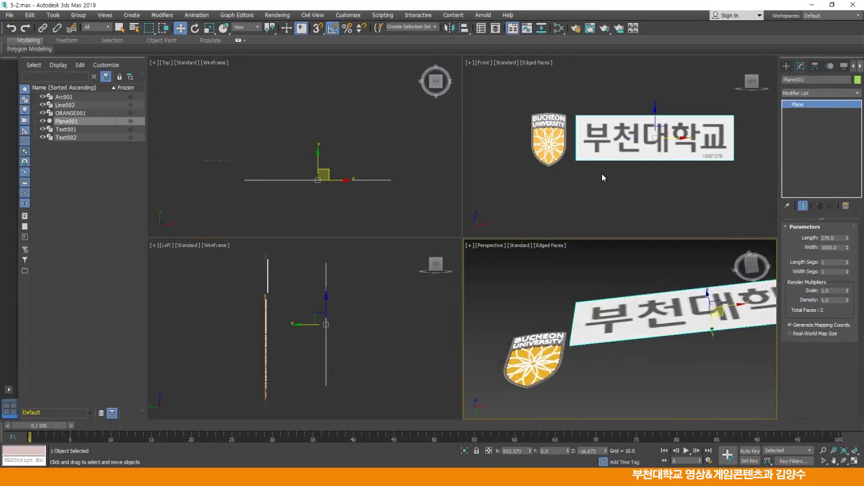
Move the logo plane back along its depth axis so it sits behind the shield emblem.
left_click(617, 152)
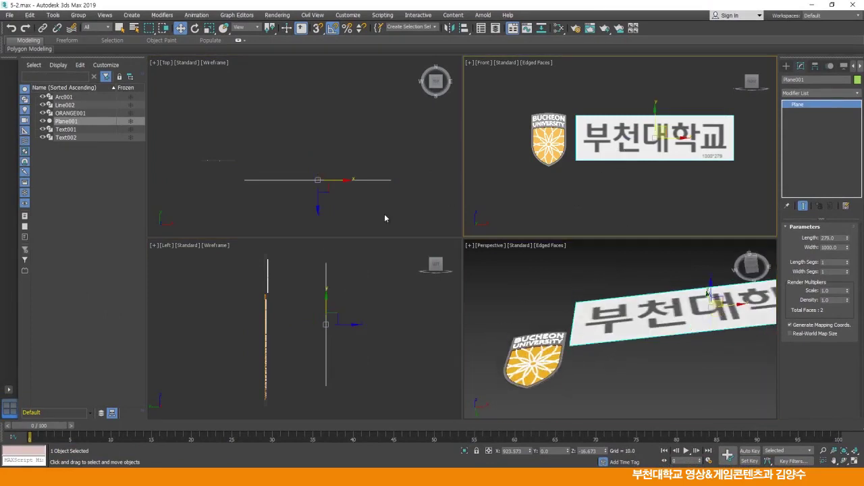
mouse_move(264, 180)
middle_mouse_down()
mouse_move(273, 169)
mouse_move(269, 175)
middle_mouse_up()
scroll(310, 326, "down", 3)
middle_click_drag(618, 358, 631, 317, "alt")
left_click_drag(709, 331, 706, 354)
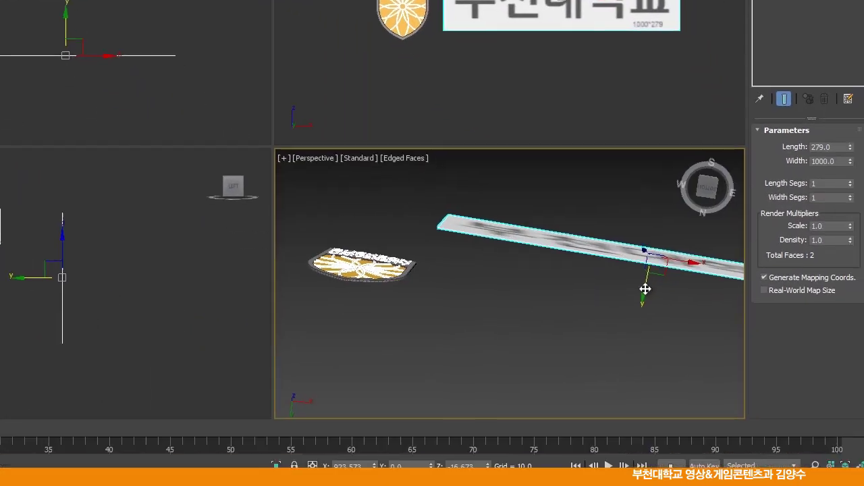
left_click_drag(635, 314, 627, 351)
left_click(317, 170)
key("ctrl+z")
left_click_drag(324, 126, 325, 138)
Deselect the plane and check its placement beside the shield in the enlarged Front view and in the Perspective view.
key("alt+w")
left_click(553, 268)
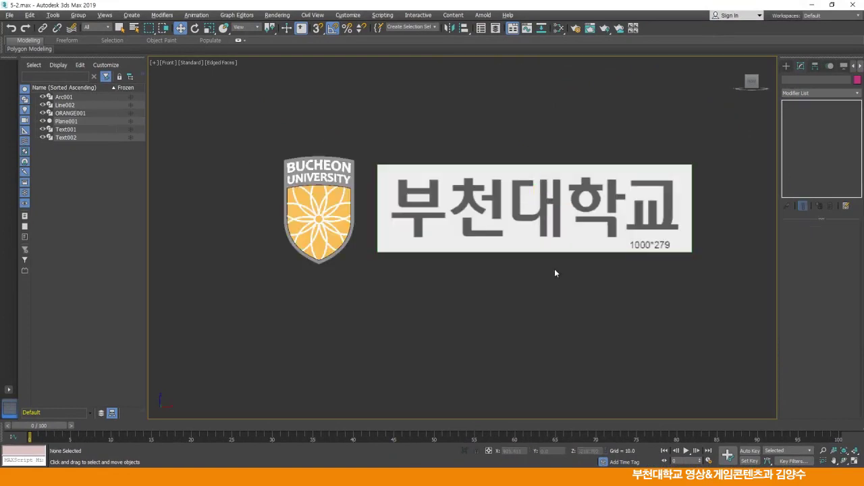
scroll(498, 265, "up", 2)
middle_click_drag(494, 265, 484, 289)
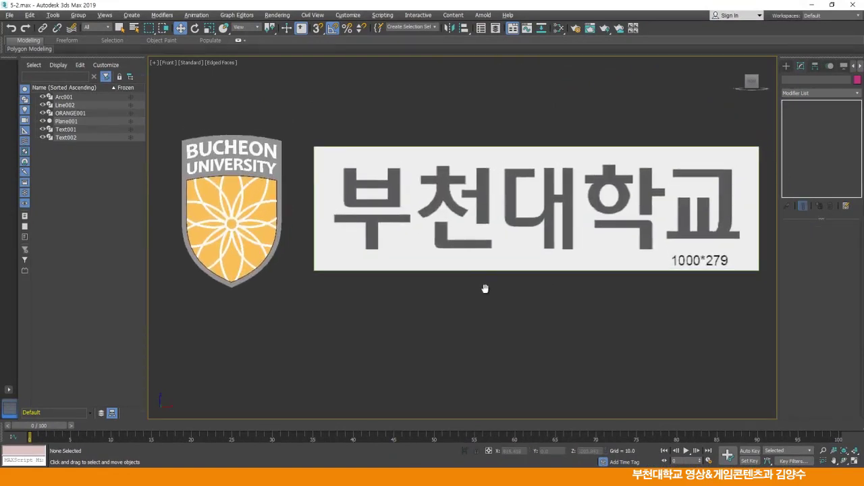
key("alt+w")
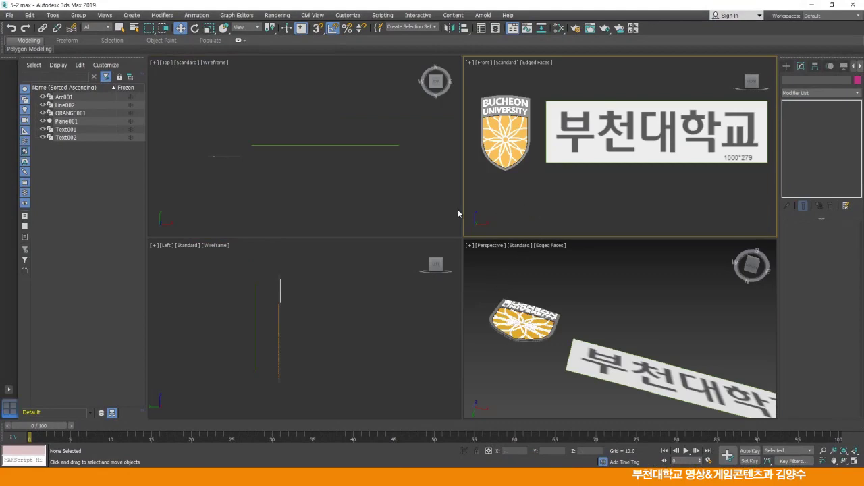
middle_click_drag(519, 311, 567, 290, "alt")
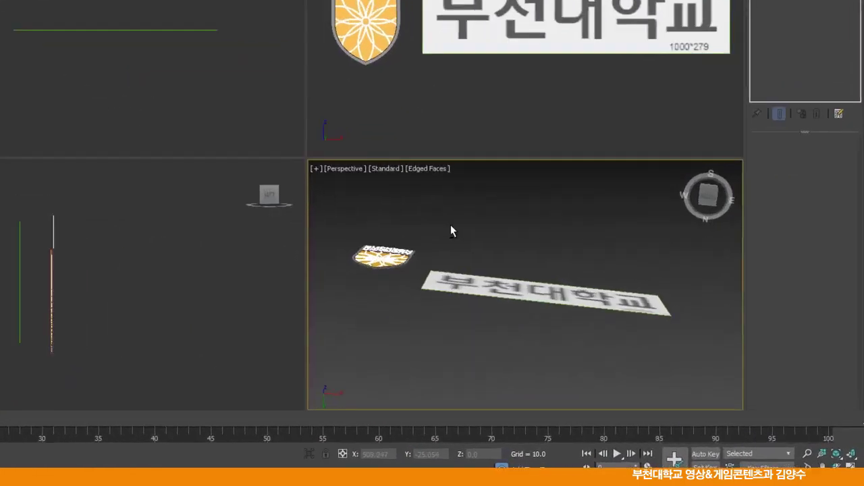
Select the shield parts and the logo plane in turn, and inspect their depth arrangement in the enlarged Perspective view.
left_click_drag(391, 272, 390, 273)
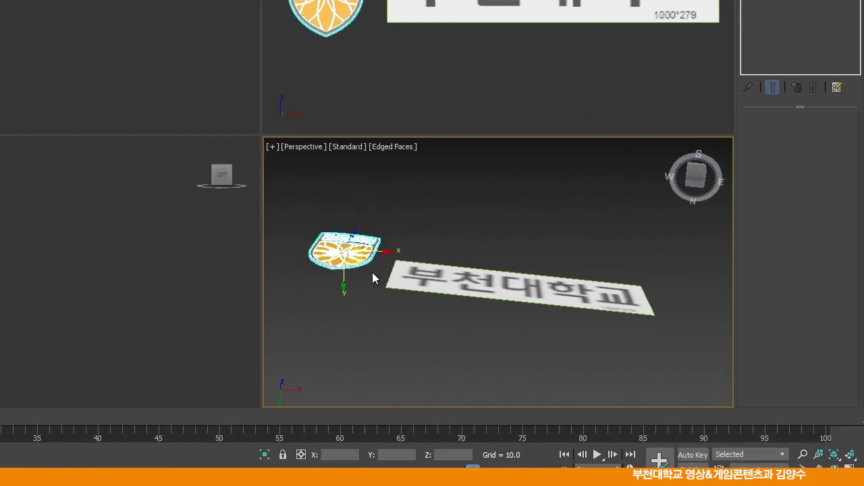
left_click(438, 274)
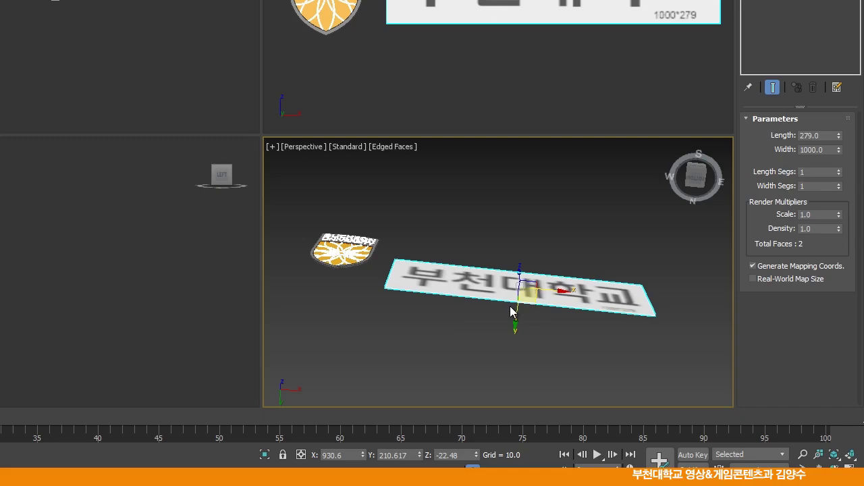
key("alt+w")
middle_click_drag(453, 241, 418, 263, "alt")
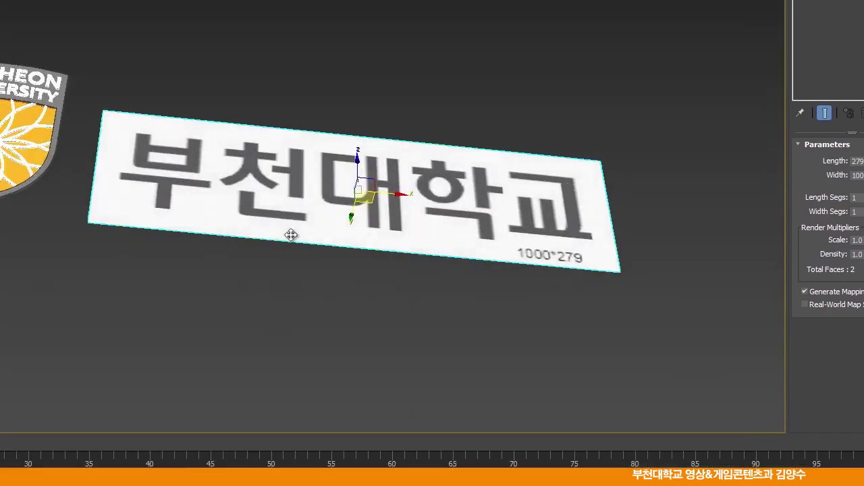
mouse_move(488, 302)
left_mouse_down()
mouse_move(511, 200)
mouse_move(490, 293)
left_mouse_up()
middle_click_drag(486, 289, 407, 241, "alt")
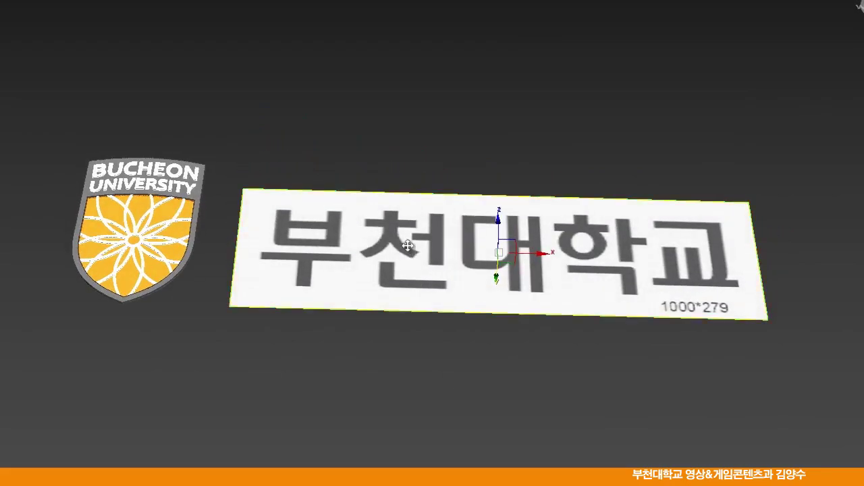
Draw a rectangle spline about 86.7 long and 28.2 wide over the left vertical stroke of ㅂ in the Front view.
key("alt+w")
left_click(499, 221)
key("alt+w")
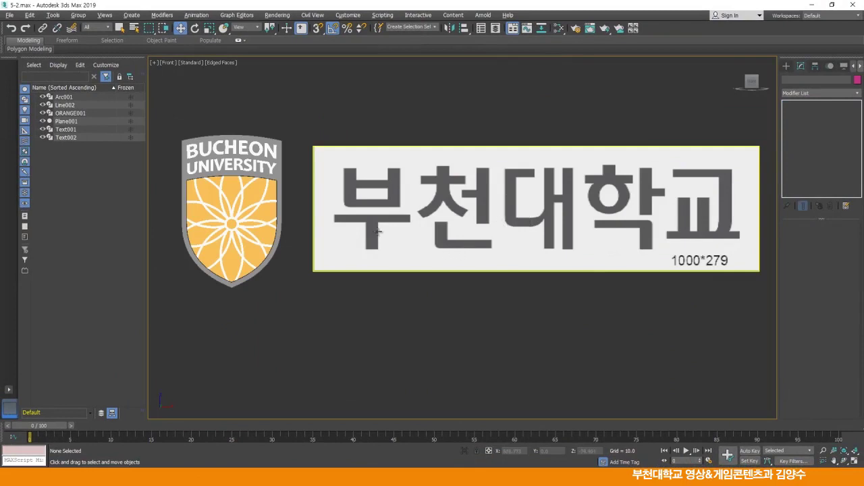
scroll(380, 232, "up", 5)
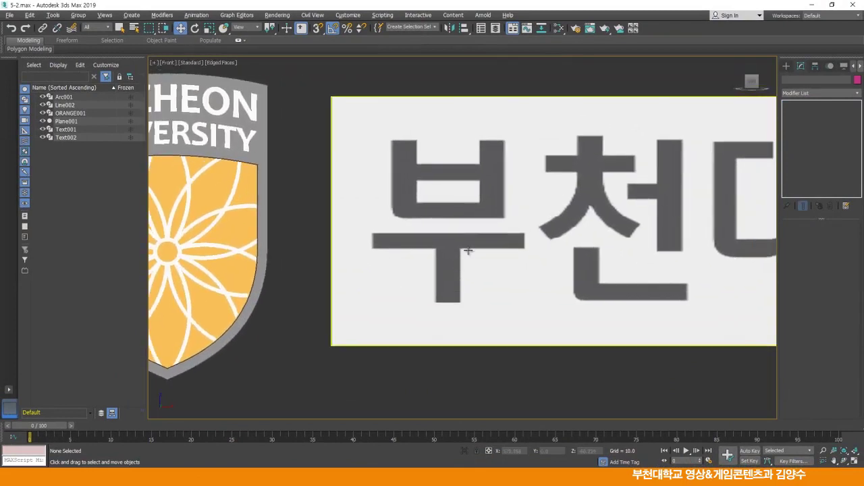
scroll(462, 257, "up", 2)
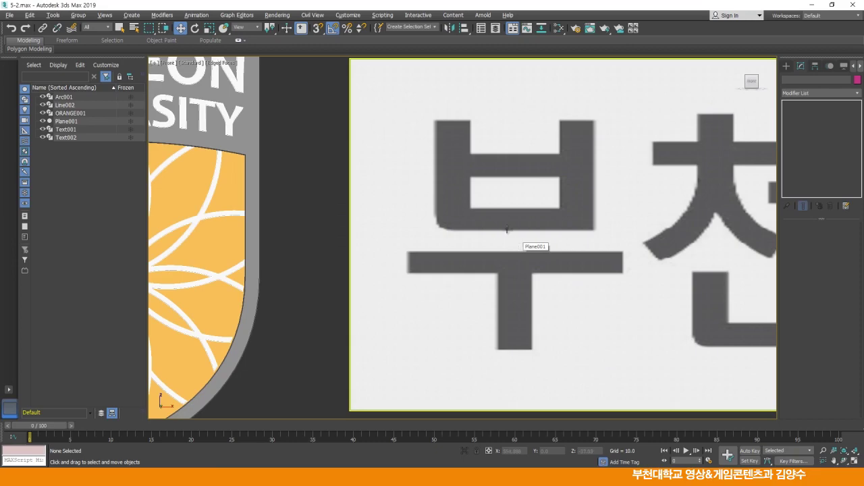
left_click(785, 66)
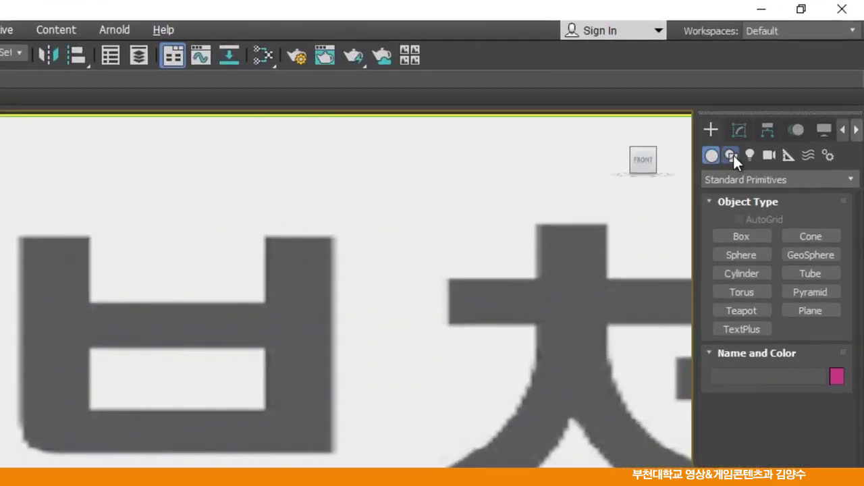
left_click(798, 78)
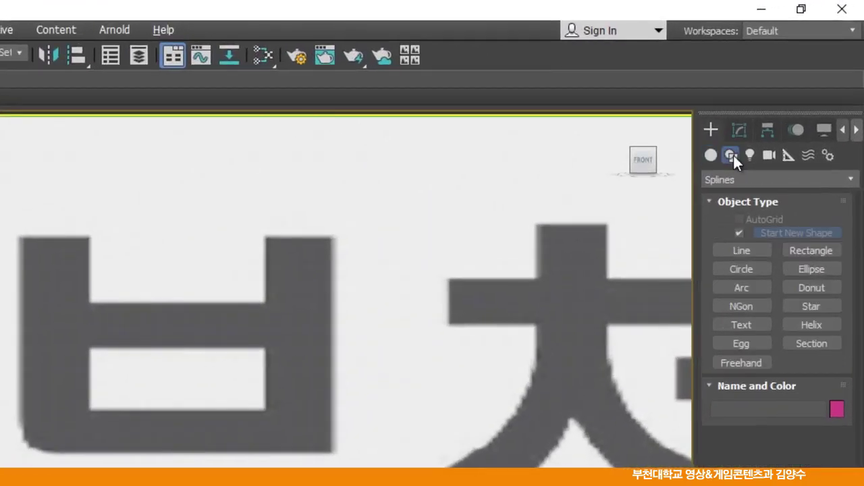
left_click(813, 250)
scroll(87, 322, "up", 3)
middle_click_drag(87, 322, 0, 374)
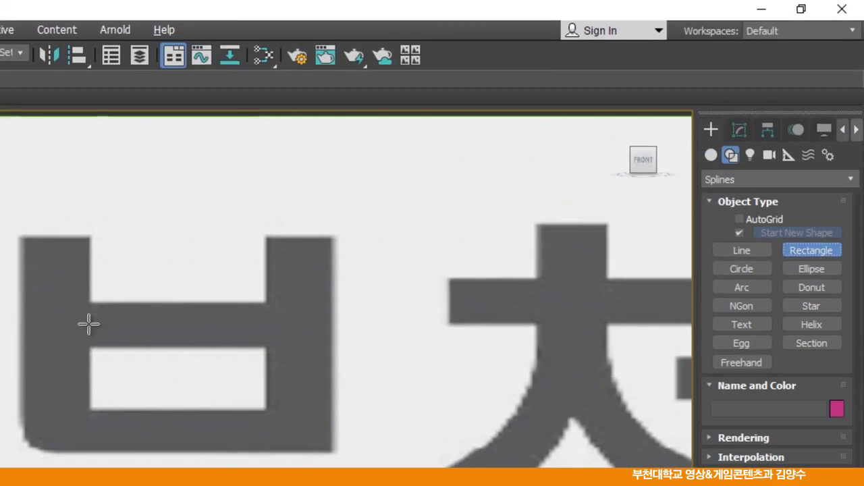
left_click_drag(332, 131, 410, 378)
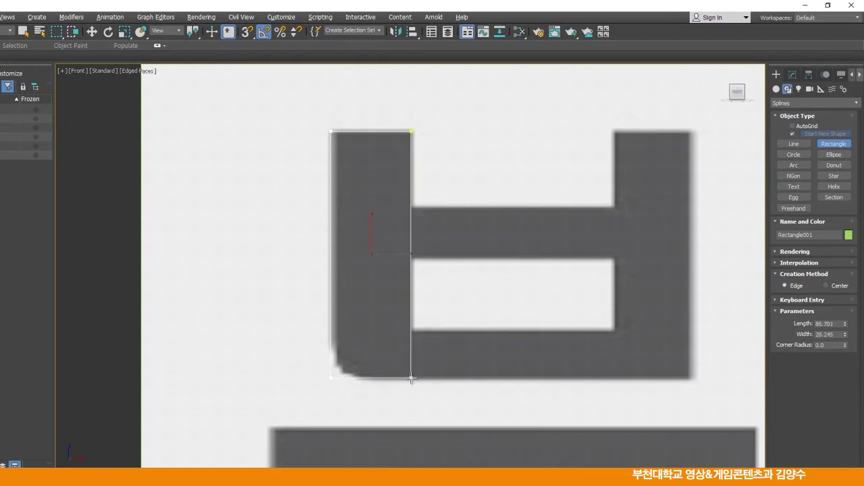
left_click_drag(410, 379, 411, 379)
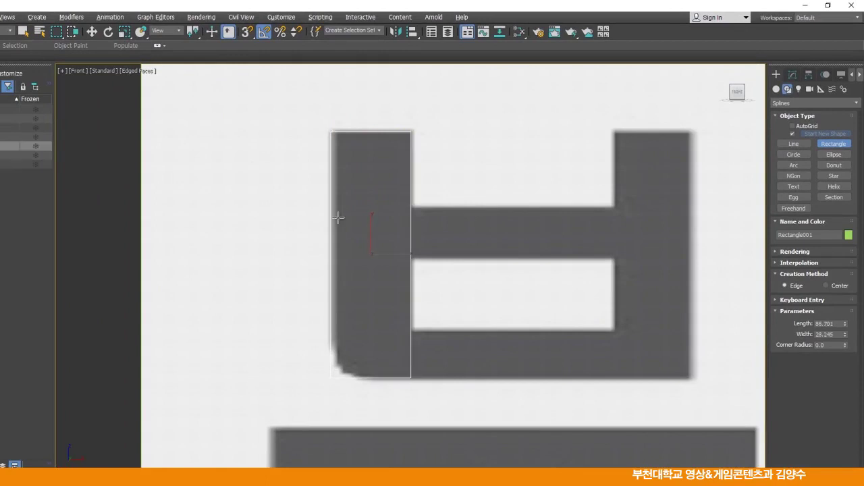
Convert the rectangle over the left stroke to an Editable Spline.
left_click(92, 31)
middle_click_drag(372, 231, 304, 216)
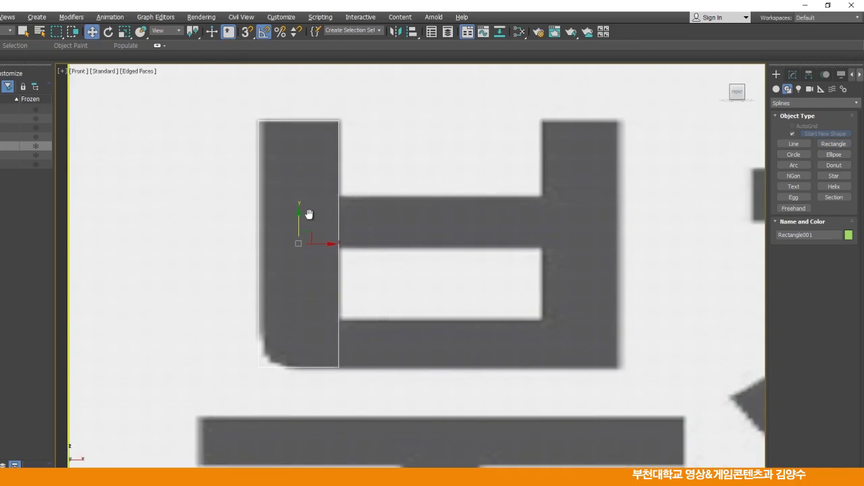
scroll(311, 208, "down", 2)
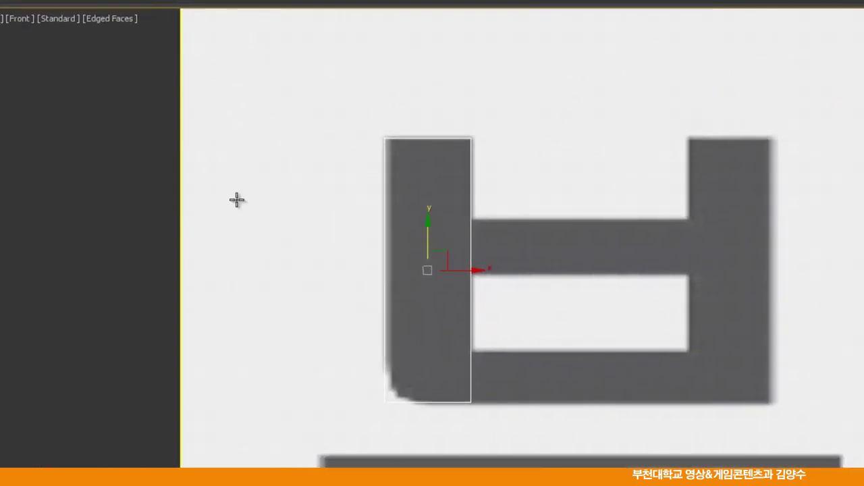
right_click(111, 177)
mouse_move(157, 330)
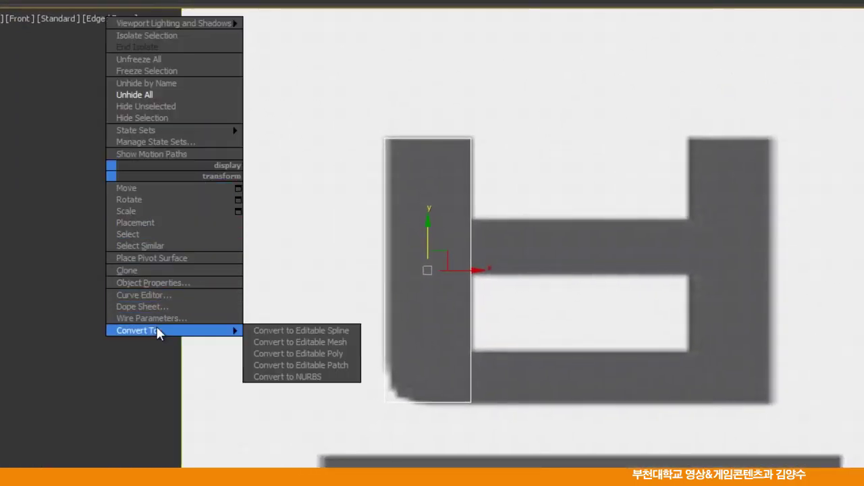
left_click(291, 331)
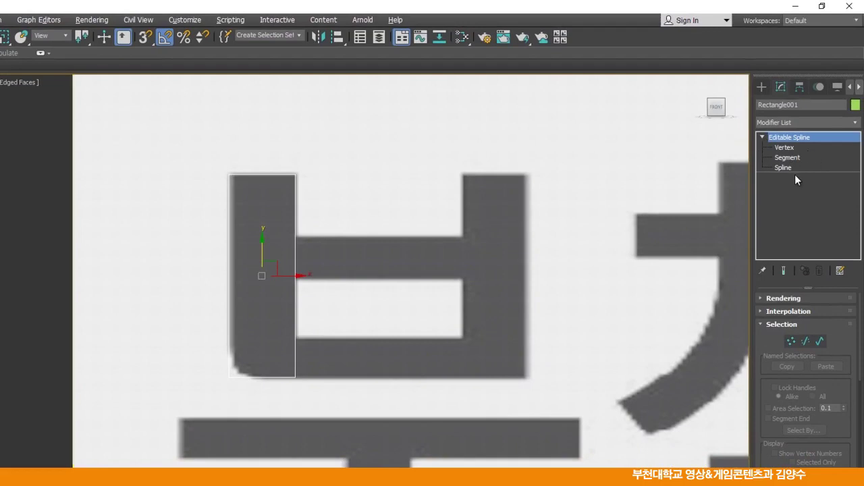
Clone the left rectangle sideways as one independent copy placed over the right vertical stroke of ㅂ.
scroll(304, 320, "up", 3)
middle_click_drag(305, 320, 308, 334)
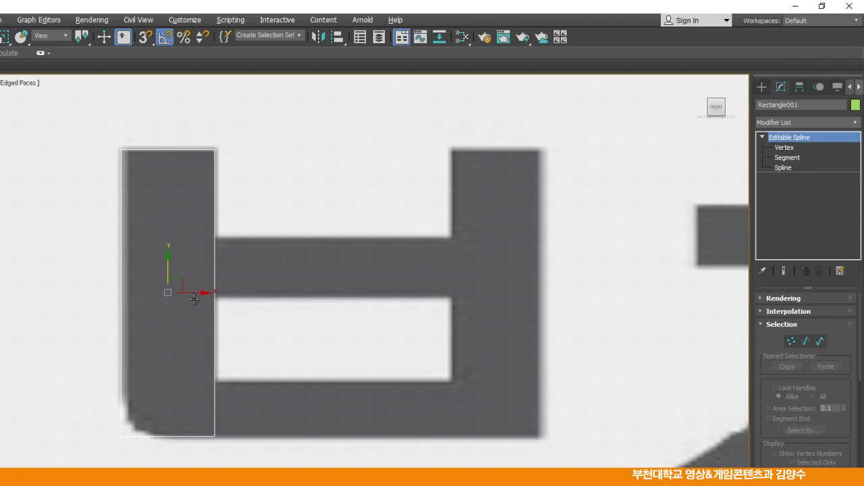
mouse_move(194, 294)
left_mouse_down("shift")
mouse_move(407, 291)
mouse_move(524, 303)
left_mouse_up("shift")
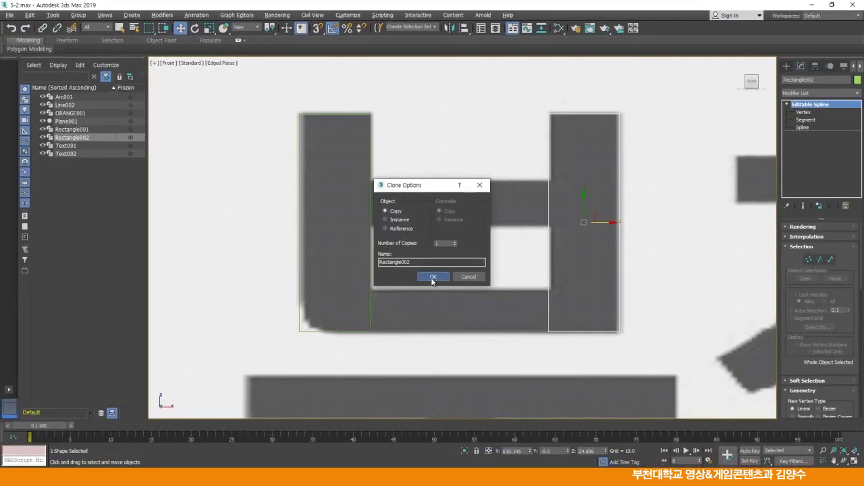
left_click(432, 279)
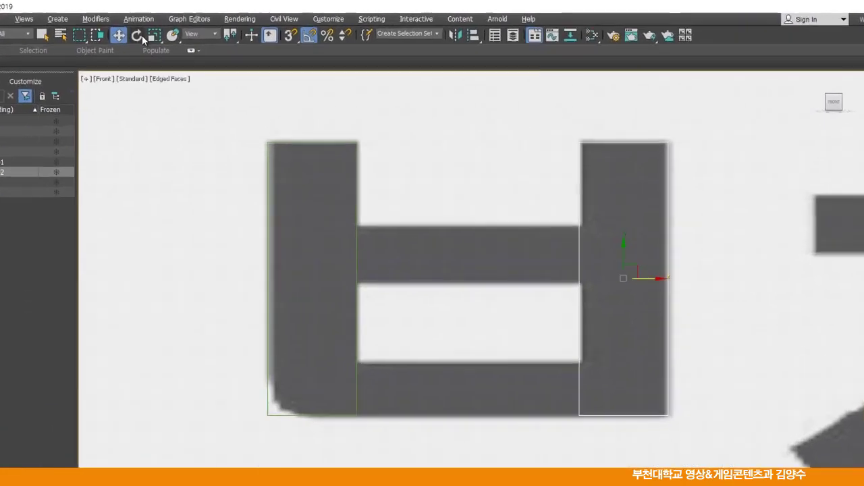
Clone the right rectangle rotated 90 degrees and move the copy onto the upper crossbar of ㅂ.
key("e")
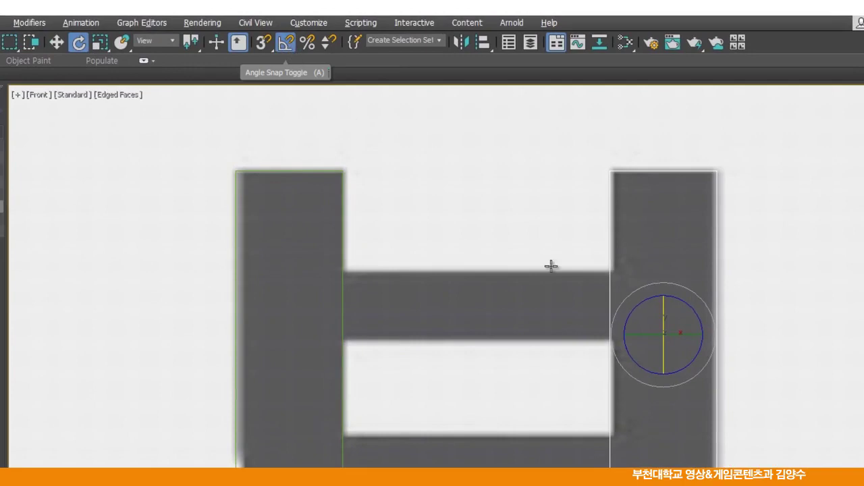
left_click_drag(683, 275, 682, 256)
left_click(439, 417)
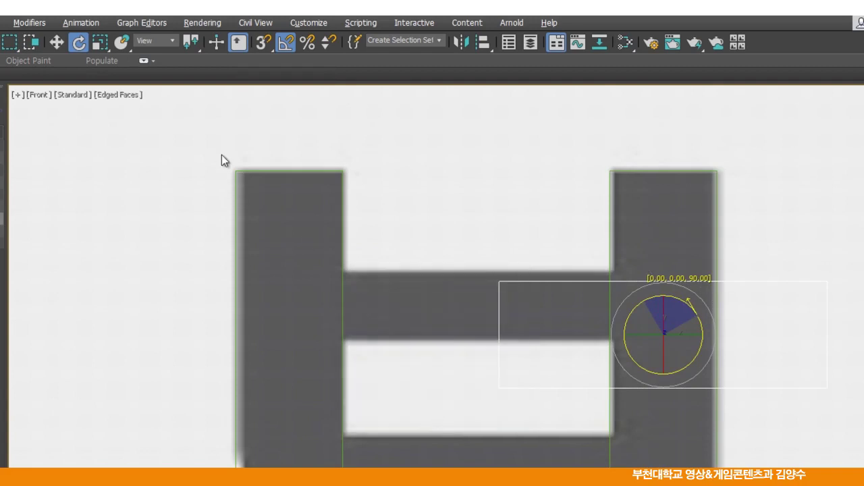
left_click(57, 43)
left_click_drag(681, 326, 498, 318)
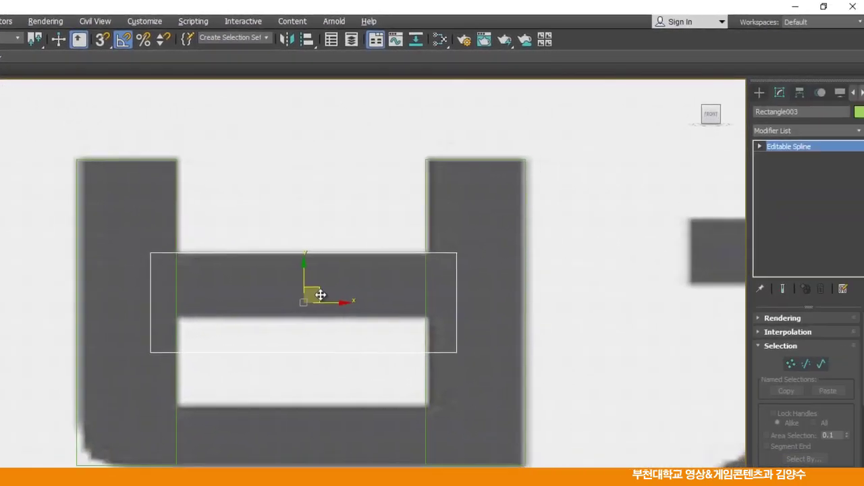
Convert all four vertices of the upper crossbar rectangle to plain corner points without curve handles.
left_click(755, 145)
left_click(776, 156)
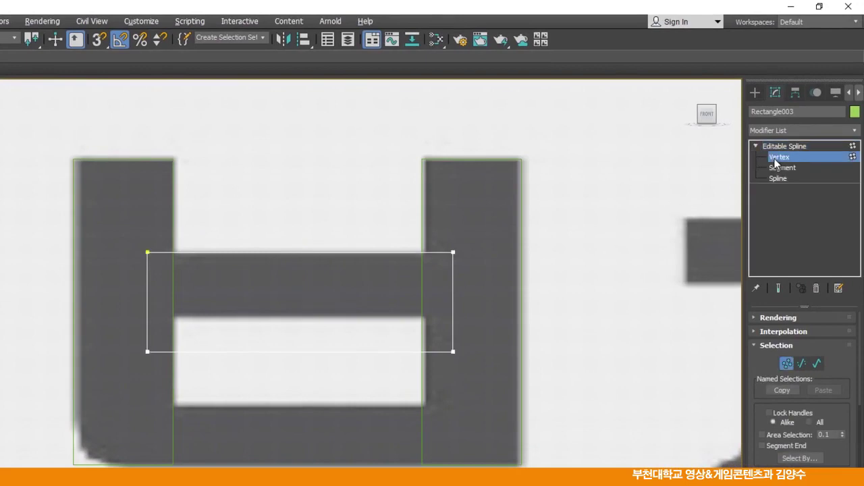
left_click_drag(488, 395, 501, 386)
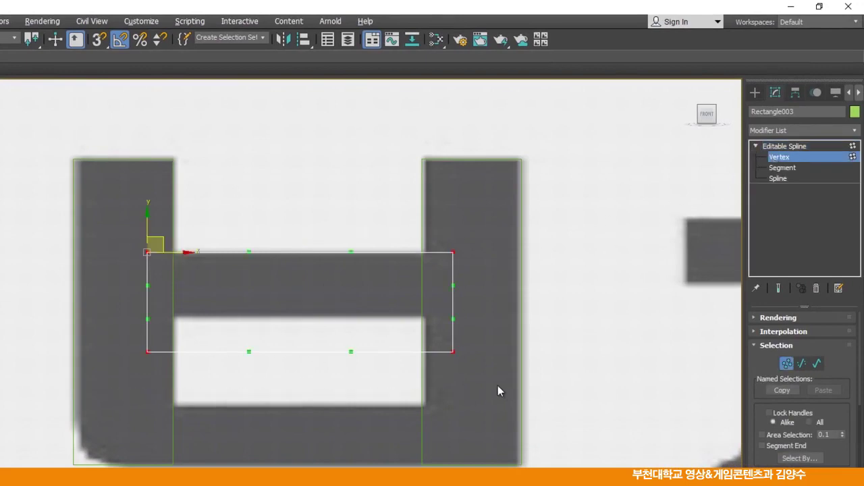
left_click(452, 352)
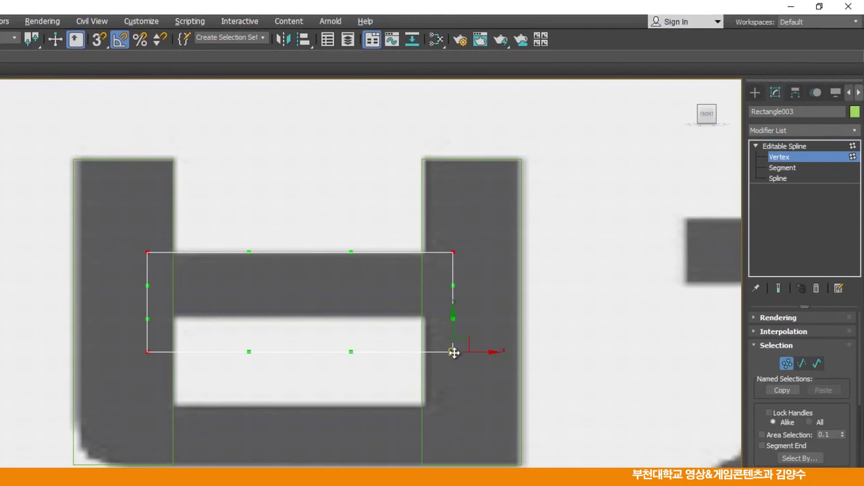
right_click(453, 353)
left_click(436, 284)
left_click(358, 386)
Raise the two lower vertices of the upper crossbar rectangle to the crossbar's lower edge and leave vertex editing.
left_click_drag(120, 338, 488, 378)
left_click_drag(147, 326, 147, 289)
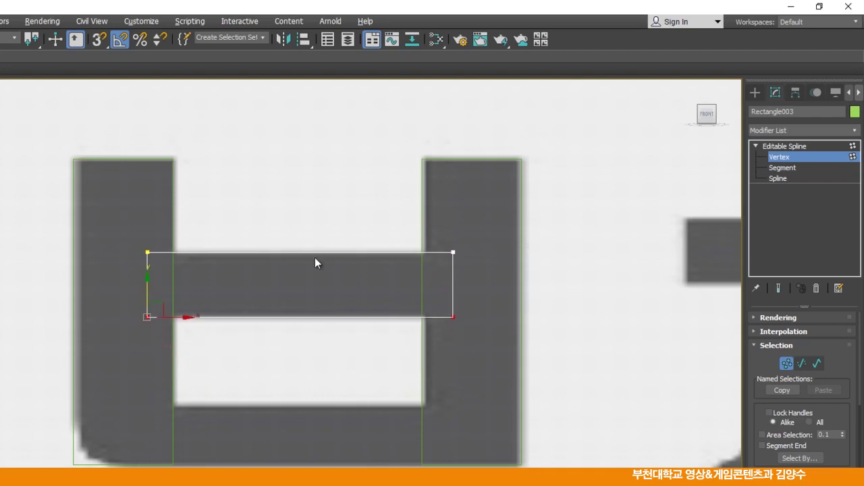
left_click(783, 147)
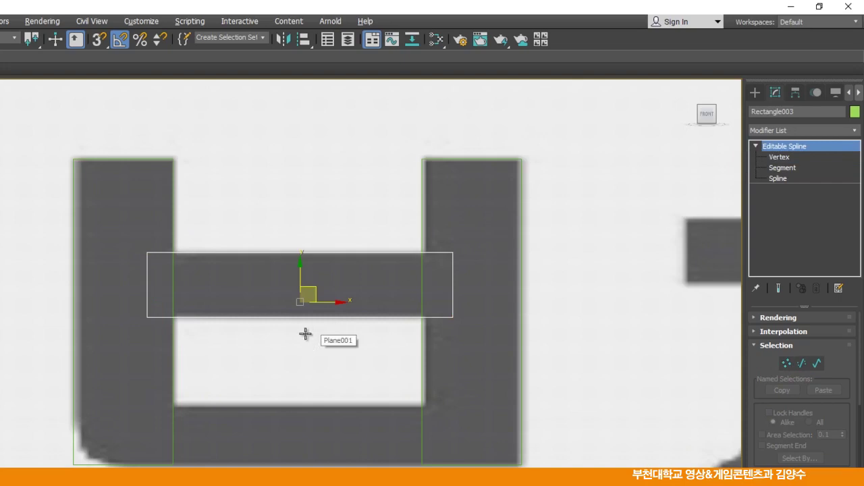
Clone the upper crossbar rectangle straight down as one independent copy over the lower crossbar of ㅂ.
left_click_drag(299, 264, 290, 412, "shift")
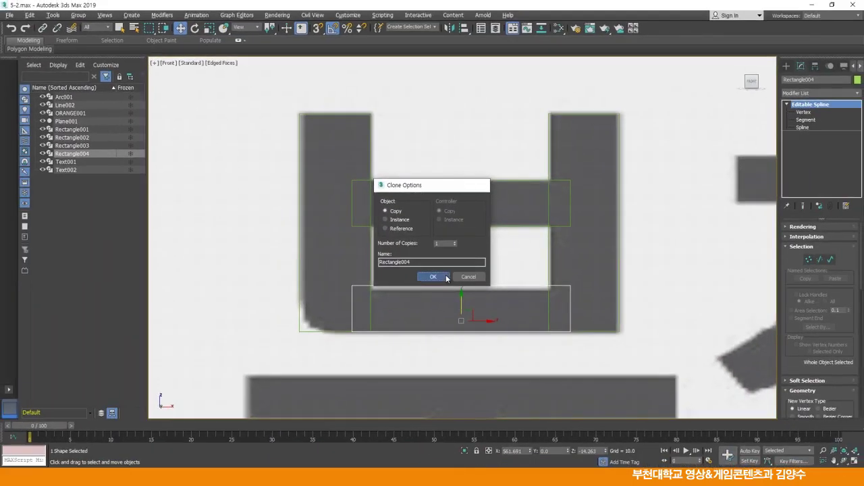
left_click(432, 276)
scroll(526, 250, "up", 5)
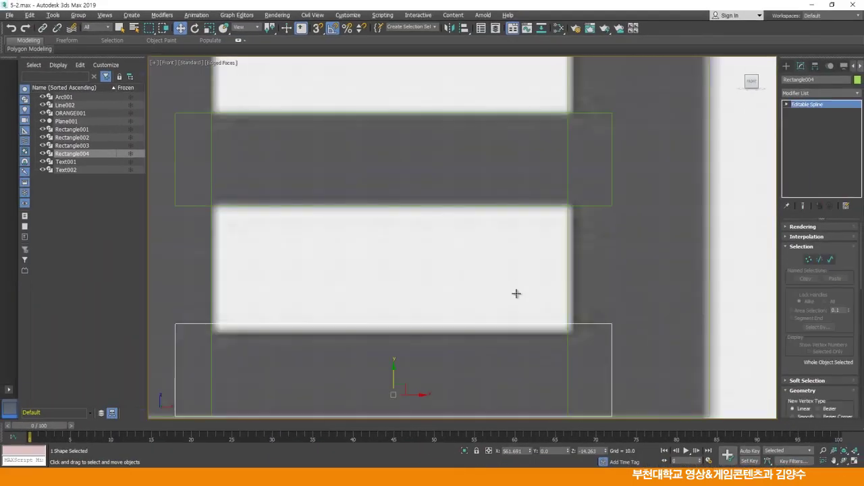
Raise the lower crossbar copy slightly and align it in Y only to the right stroke rectangle, minimum to minimum.
middle_click_drag(517, 293, 516, 176)
left_click_drag(393, 260, 398, 236)
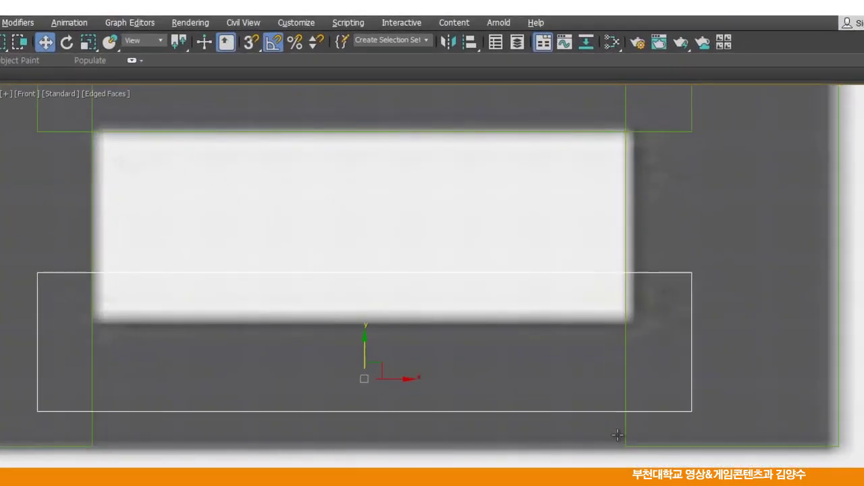
left_click(469, 43)
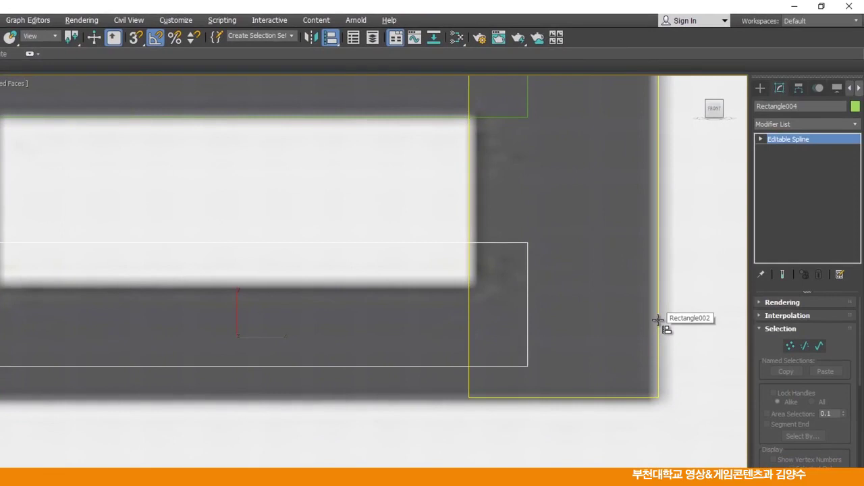
left_click(657, 319)
left_click(232, 240)
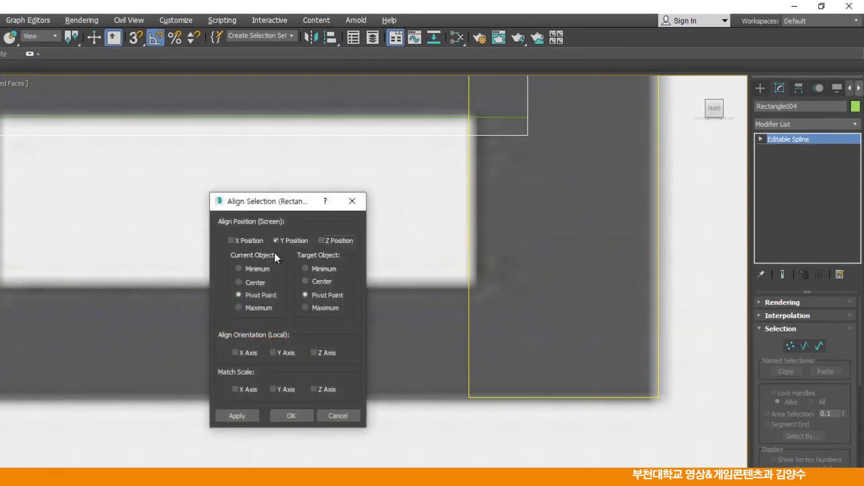
left_click(272, 269)
left_click(305, 269)
left_click(292, 415)
Draw a circle spline of about 11.9 radius at the rounded lower-left corner of ㅂ and nudge it into the corner.
scroll(456, 434, "down", 2)
middle_click_drag(455, 434, 488, 403)
middle_click_drag(292, 390, 301, 391)
middle_click_drag(231, 399, 322, 412)
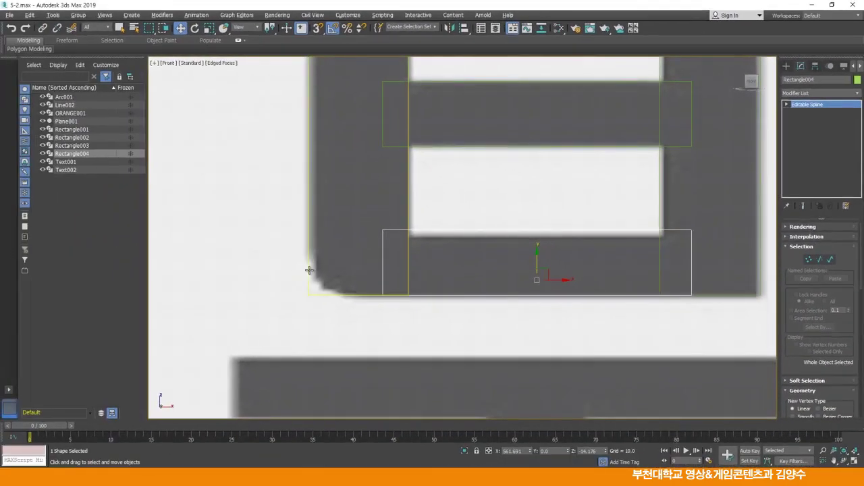
middle_click_drag(414, 248, 448, 260)
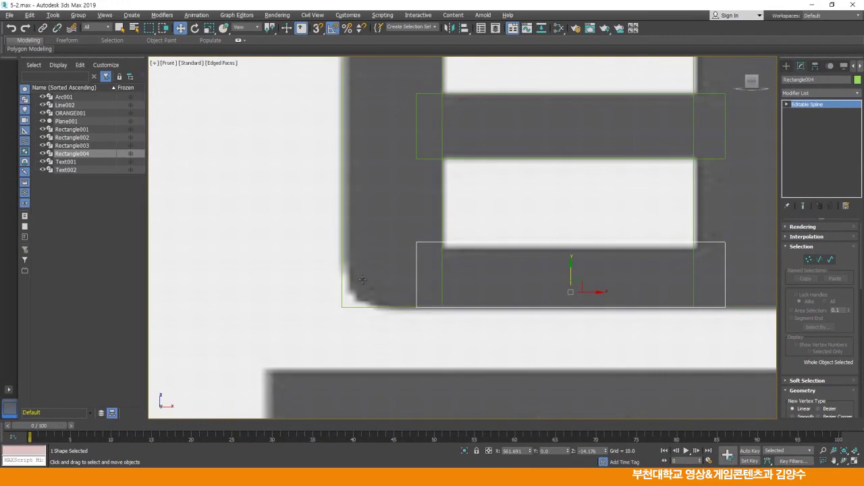
left_click(785, 66)
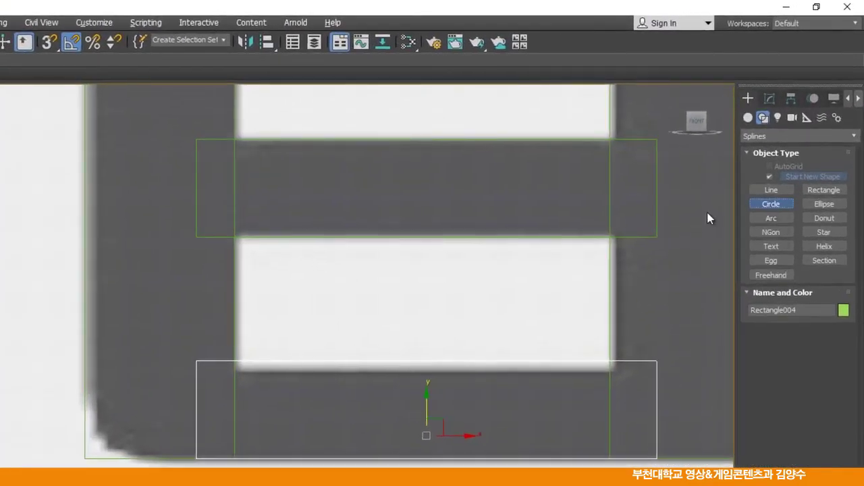
left_click_drag(142, 398, 185, 446)
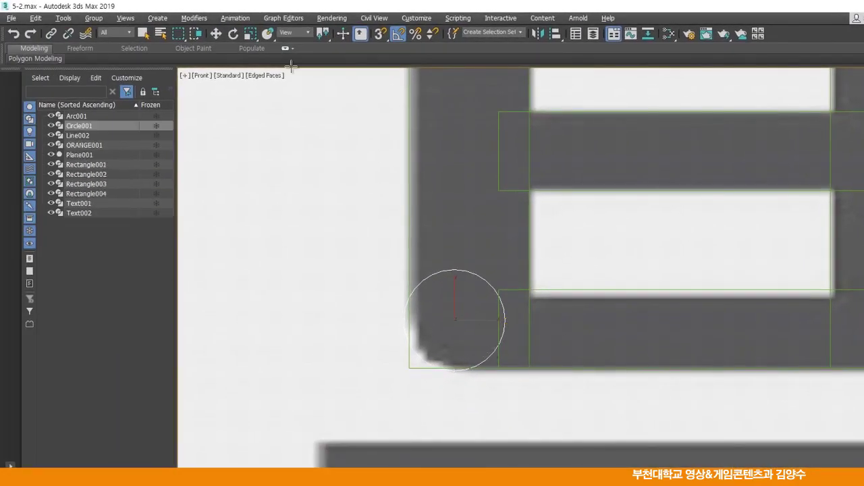
key("w")
left_click_drag(474, 313, 476, 306)
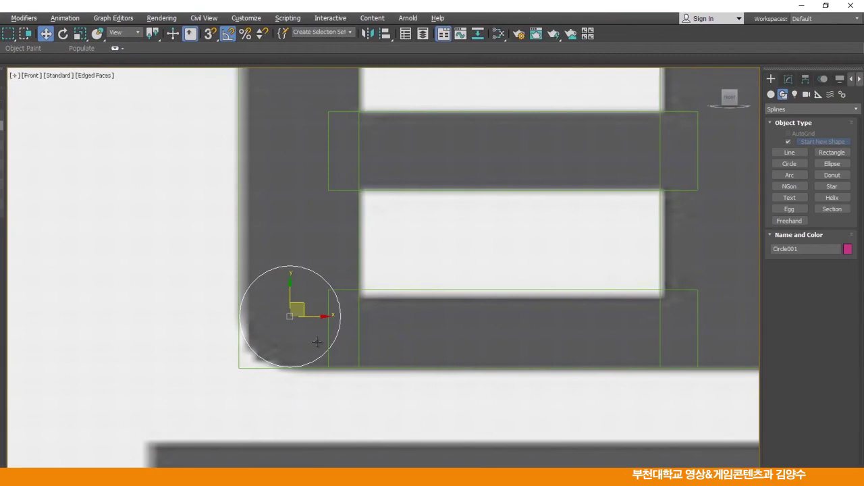
Set the corner circle's radius to 12.
left_click(788, 80)
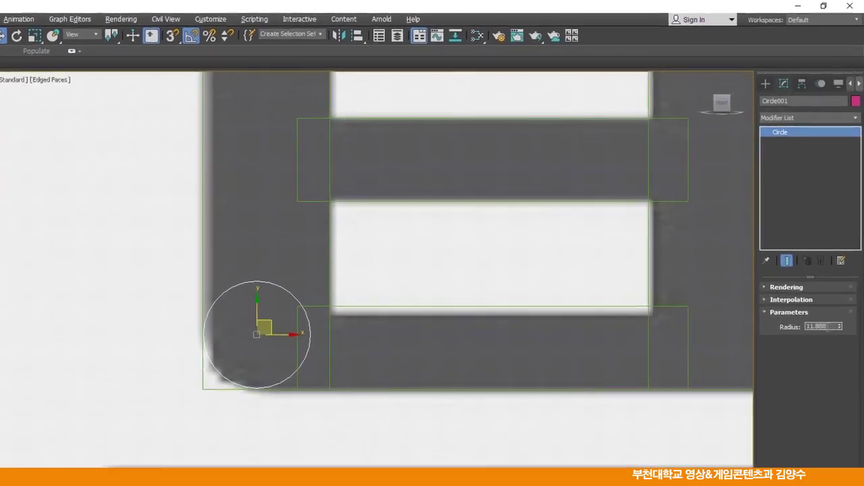
left_click_drag(829, 307, 799, 311)
type("12")
key("Return")
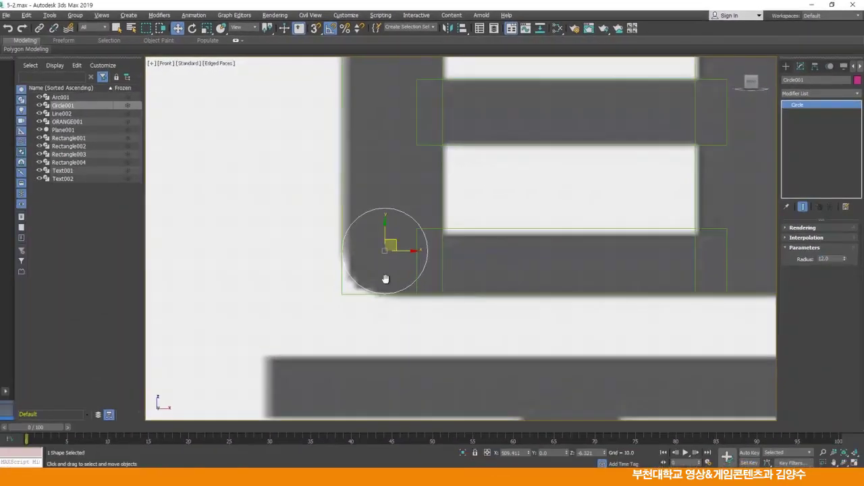
Move the circle off the corner and align it in X only to the left stroke rectangle, minimum to minimum.
scroll(263, 348, "up", 4)
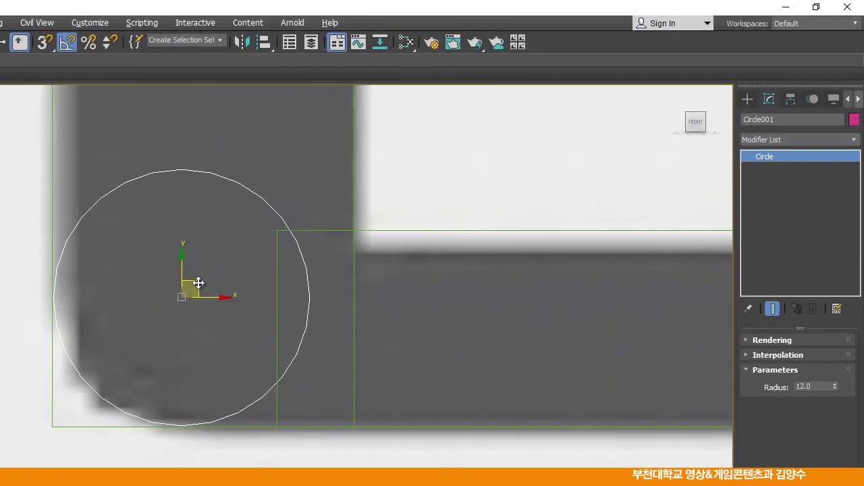
left_click_drag(420, 188, 435, 181)
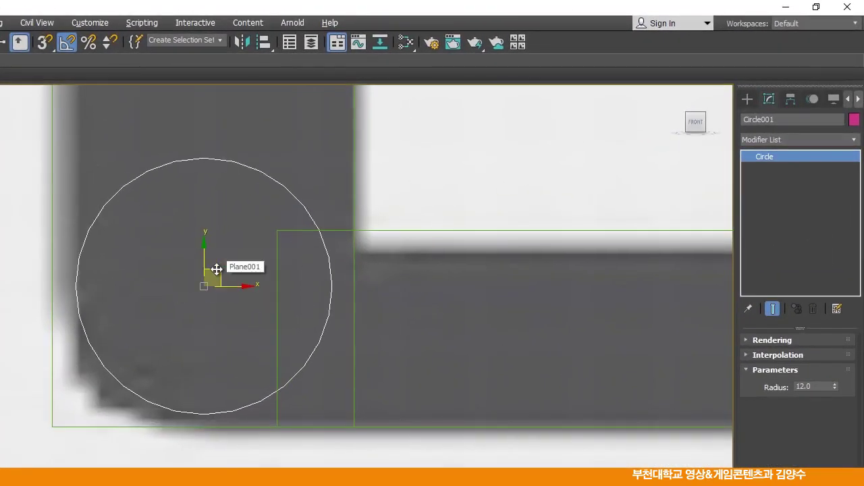
key("alt+a")
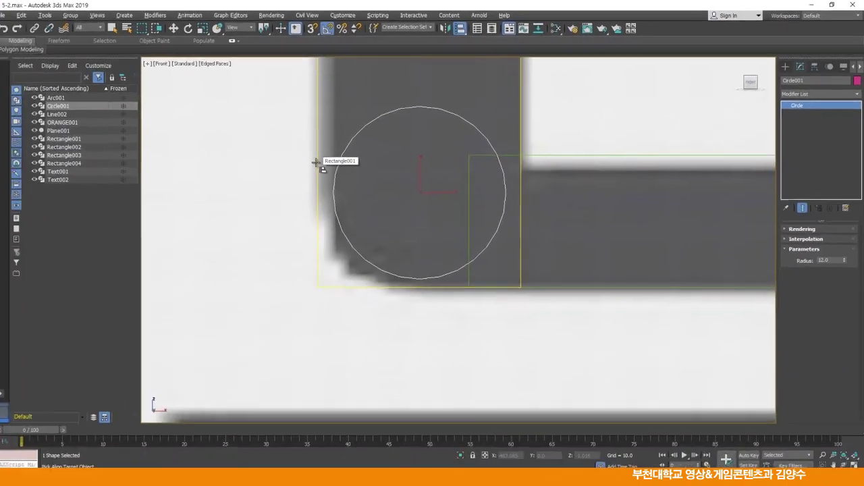
left_click(51, 242)
left_click_drag(411, 161, 600, 171)
left_click(580, 191)
left_click(612, 191)
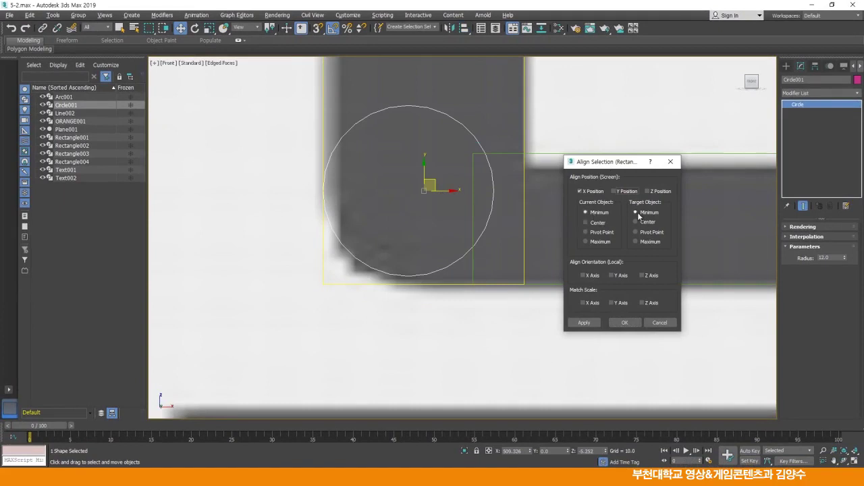
left_click(624, 322)
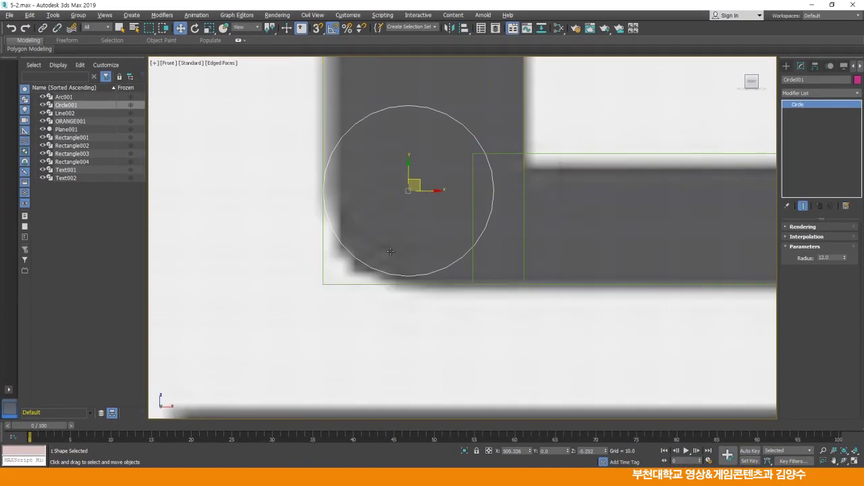
Align the circle in Y only to the left stroke rectangle, minimum to minimum.
left_click(466, 30)
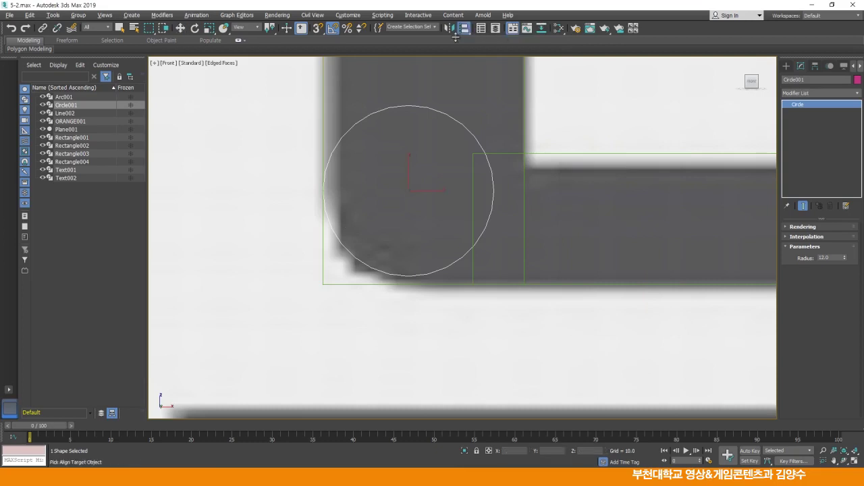
left_click(332, 284)
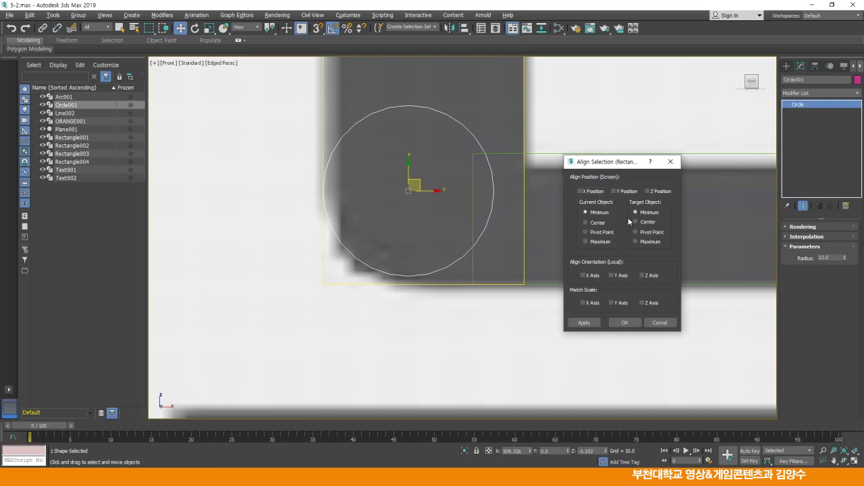
left_click(612, 191)
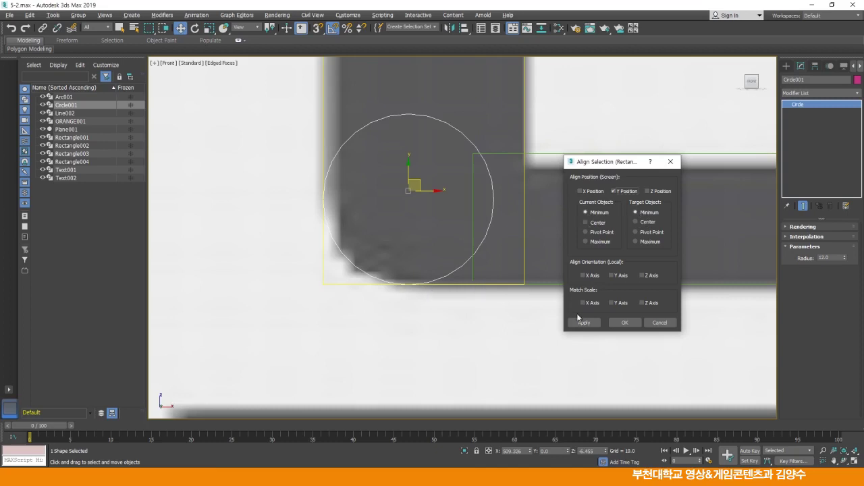
left_click(628, 324)
Clone the lower crossbar rectangle of ㅂ onto the left half of the horizontal bar of ㅜ.
scroll(623, 284, "down", 3)
middle_click_drag(623, 284, 517, 286)
scroll(539, 296, "down", 2)
scroll(496, 287, "down", 2)
left_click(488, 280)
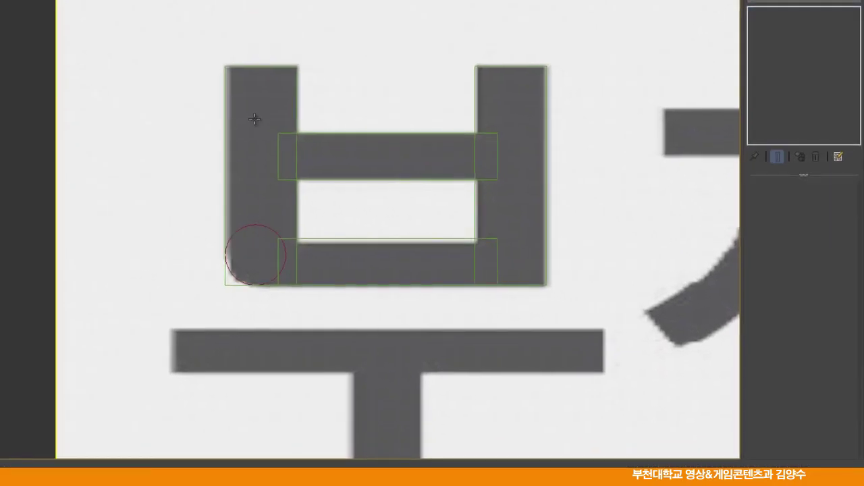
middle_click_drag(345, 268, 365, 186)
left_click(353, 143)
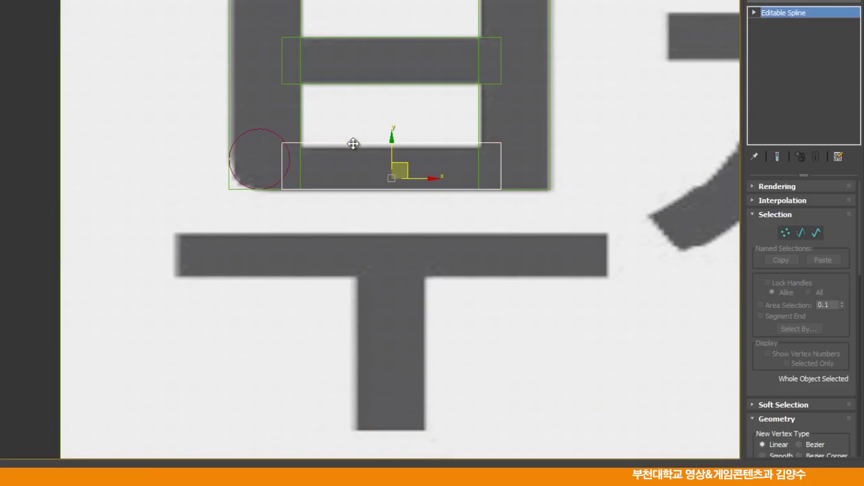
left_click(313, 238)
left_click_drag(312, 238, 295, 251)
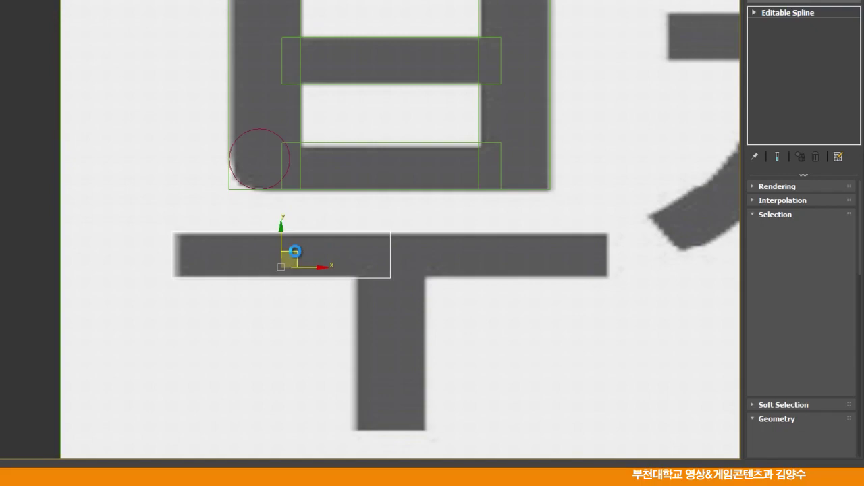
left_click(262, 258)
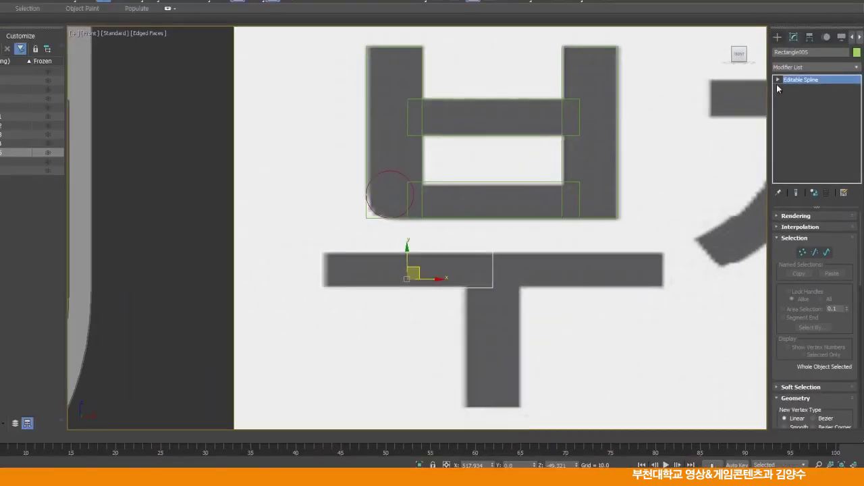
Stretch the new rectangle's two right vertices to the right end of the ㅜ bar and leave vertex editing.
left_click(778, 79)
left_click(798, 88)
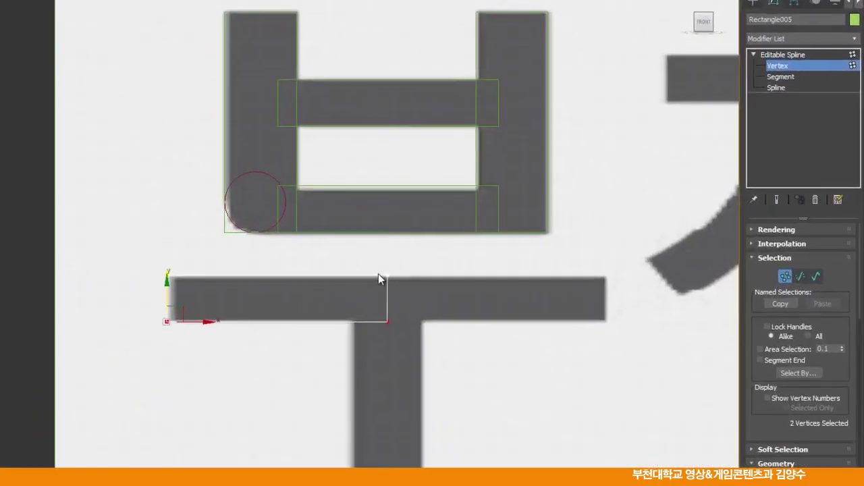
left_click_drag(519, 253, 548, 307)
left_click_drag(401, 325, 629, 316)
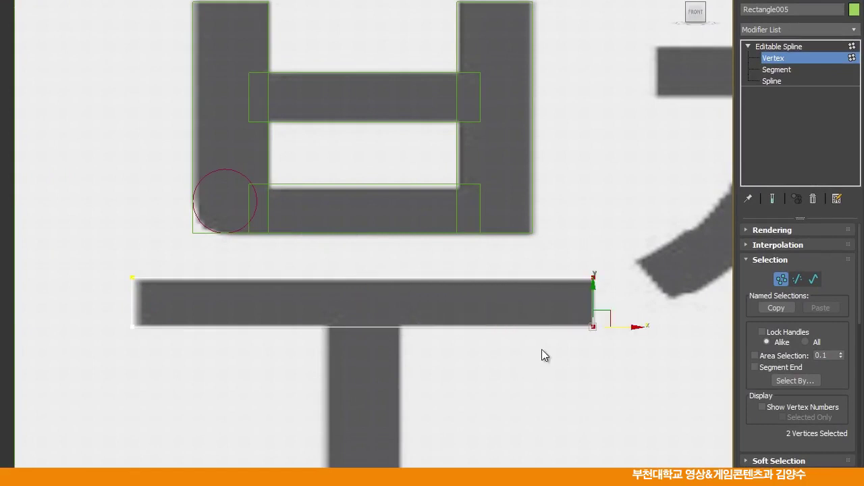
left_click(776, 45)
Clone the right stroke rectangle of ㅂ as one independent copy over the vertical stem of ㅜ.
left_click(459, 54)
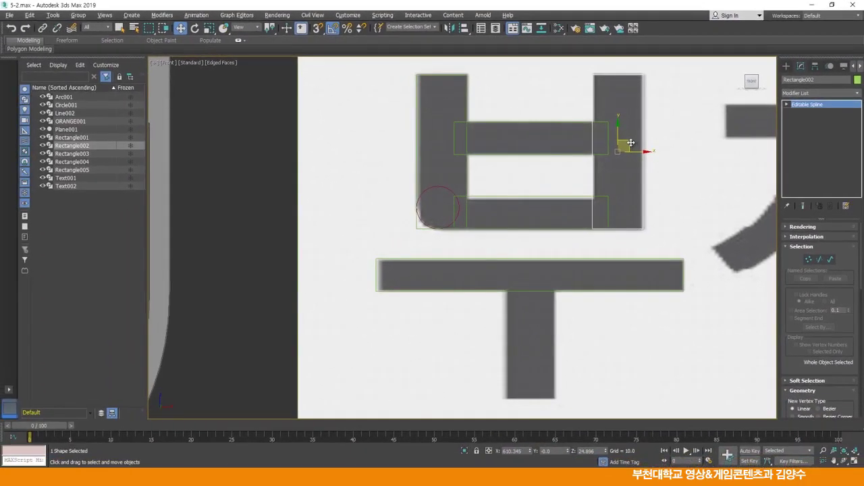
left_click_drag(544, 266, 544, 312)
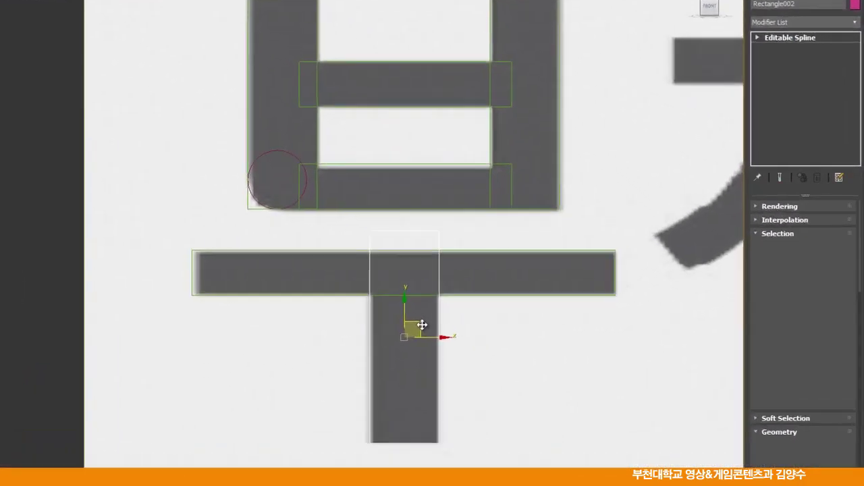
left_click_drag(422, 324, 425, 292, "shift")
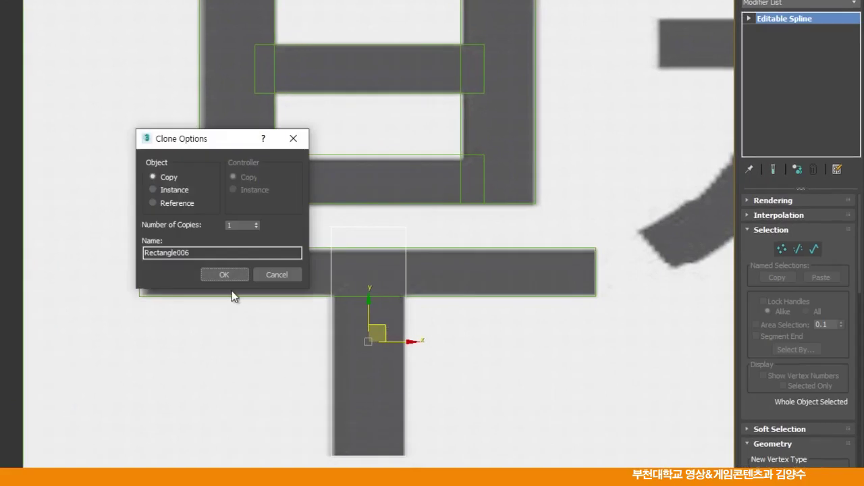
left_click(227, 273)
Convert all four vertices of the cloned ㅜ stem rectangle to Corner type.
left_click(749, 18)
left_click(768, 30)
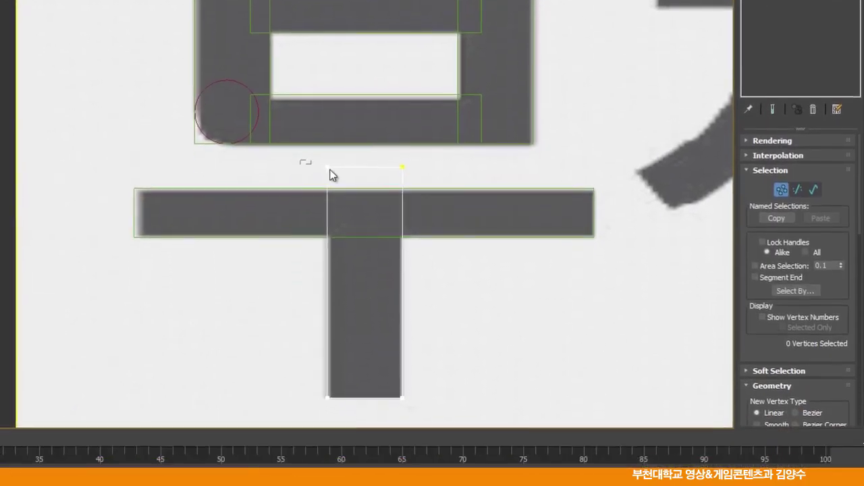
left_click_drag(330, 175, 451, 187)
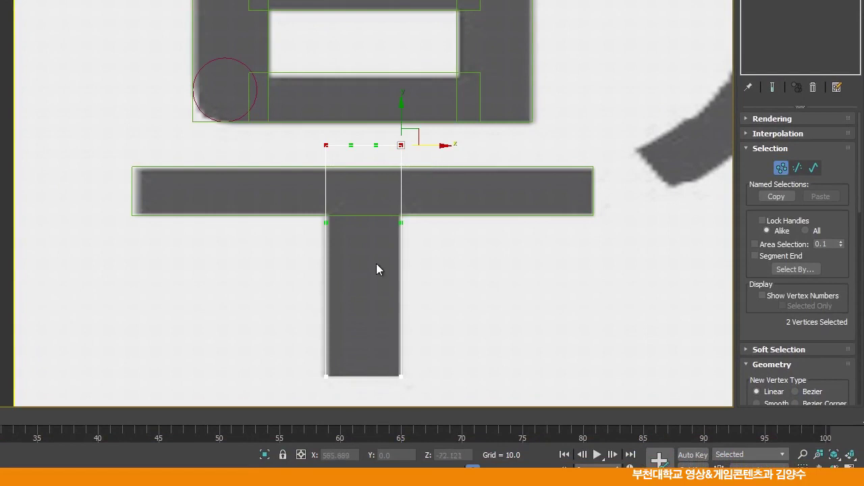
left_click_drag(307, 136, 448, 391)
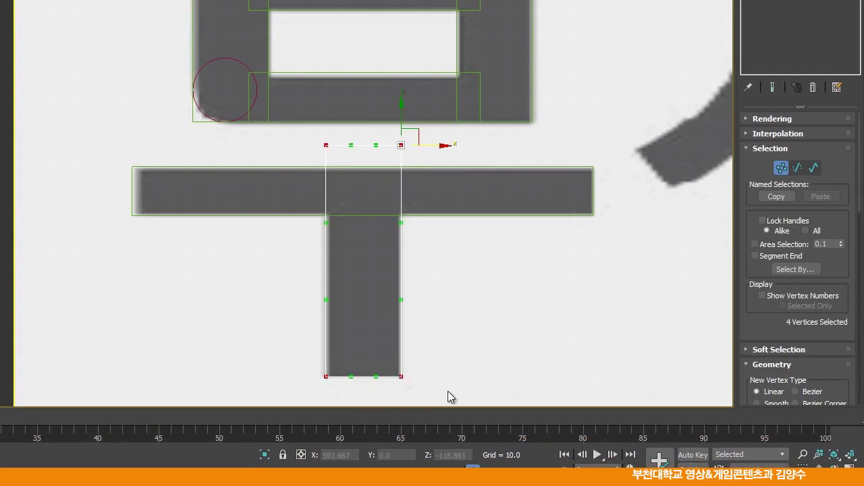
right_click(400, 144)
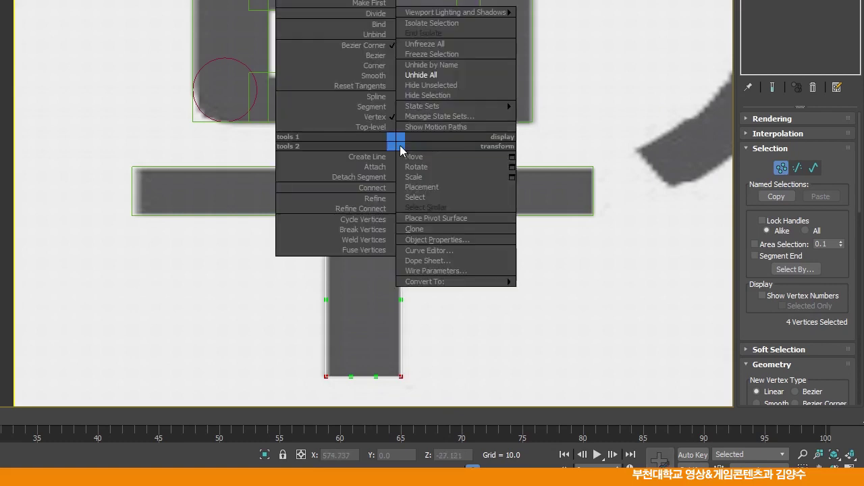
left_click(381, 67)
Lower the stem rectangle's two top vertices to inside the ㅜ horizontal bar and leave vertex editing.
left_click(303, 148)
left_click_drag(303, 135, 434, 163)
left_click_drag(402, 108, 403, 154)
left_click(356, 223)
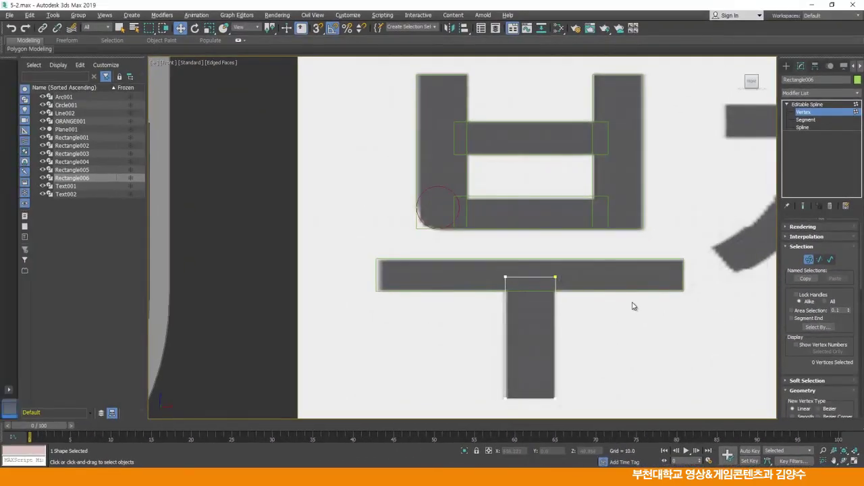
scroll(632, 306, "down", 6)
key("1")
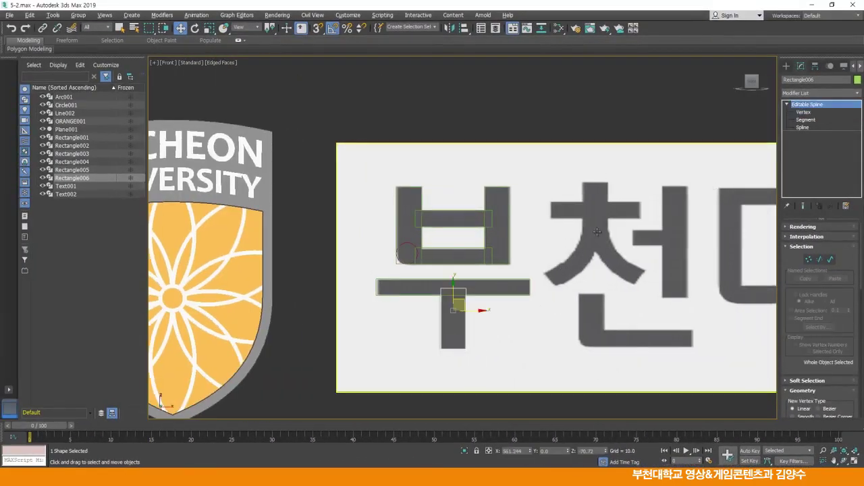
Clone the upper crossbar rectangle of ㅂ as one independent copy onto the horizontal bar of ㅊ, matching its left end.
left_click(469, 211)
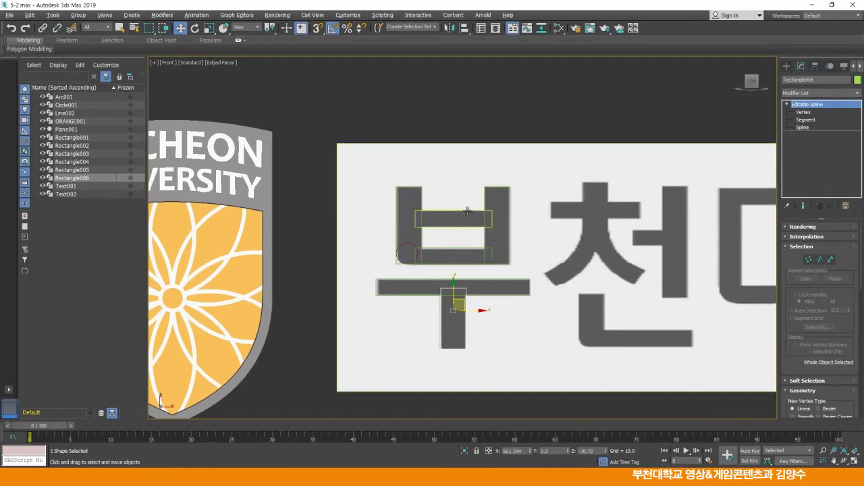
scroll(469, 224, "up", 4)
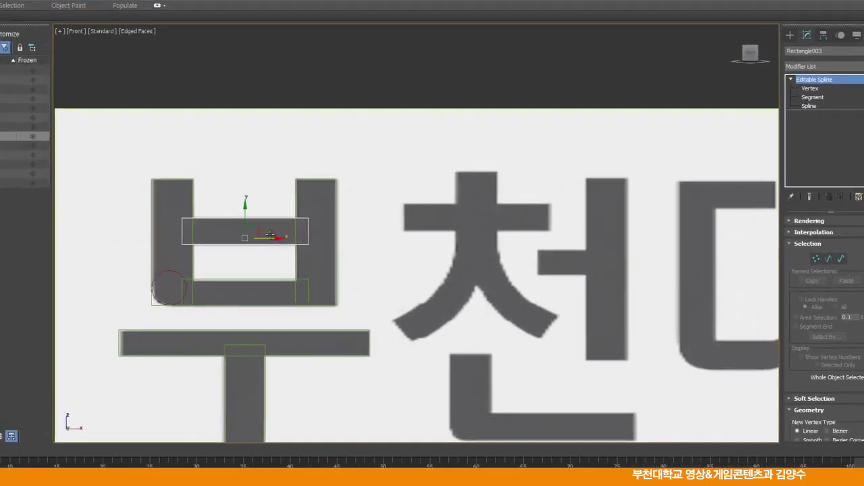
mouse_move(257, 232)
left_mouse_down()
mouse_move(477, 214)
mouse_move(464, 213)
left_mouse_up()
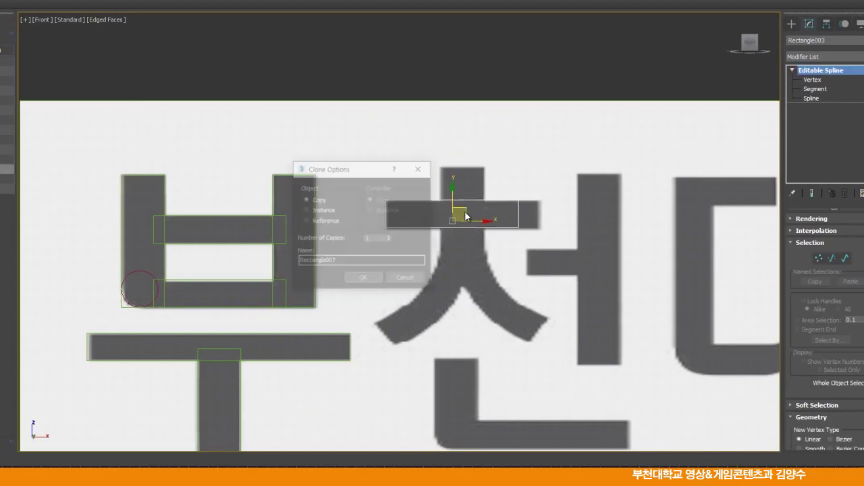
left_click(364, 280)
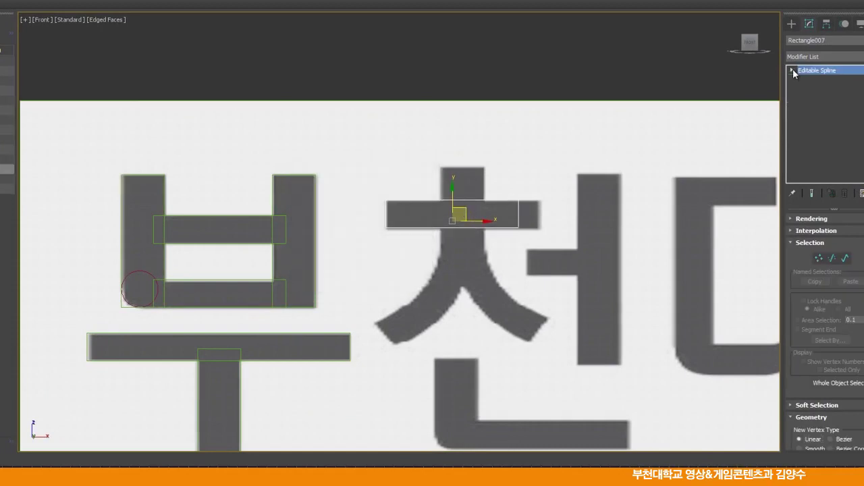
Stretch the new rectangle's two right vertices to the right end of the ㅊ bar and leave vertex editing.
left_click(813, 80)
left_click_drag(500, 184, 545, 250)
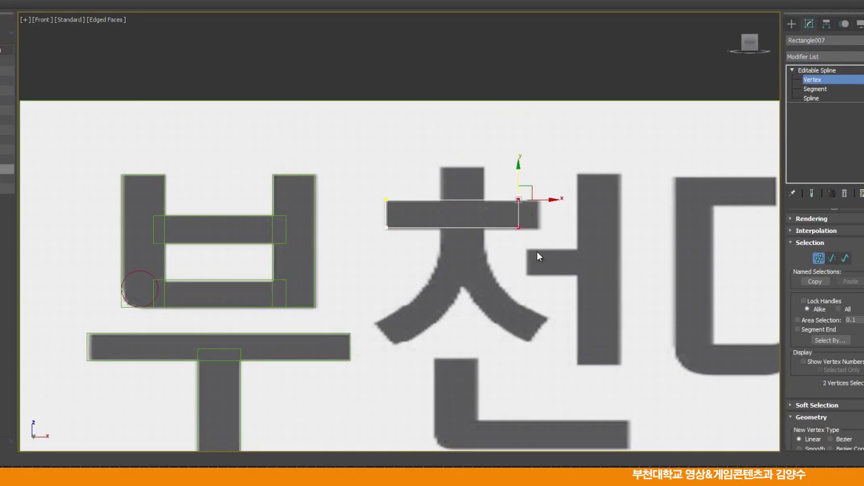
left_click_drag(552, 200, 564, 202)
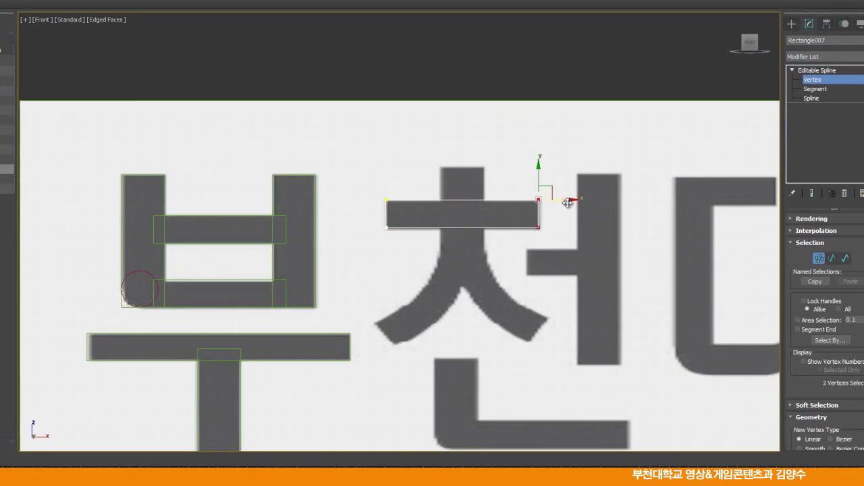
left_click(821, 70)
Clone the ㅊ bar rectangle as one independent copy onto the short horizontal stroke of ㅓ, matching its left end.
scroll(574, 158, "up", 4)
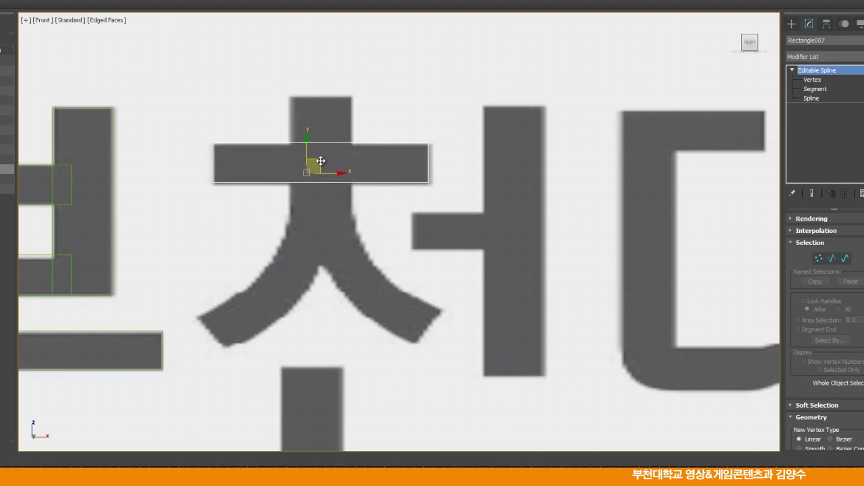
left_click(488, 231)
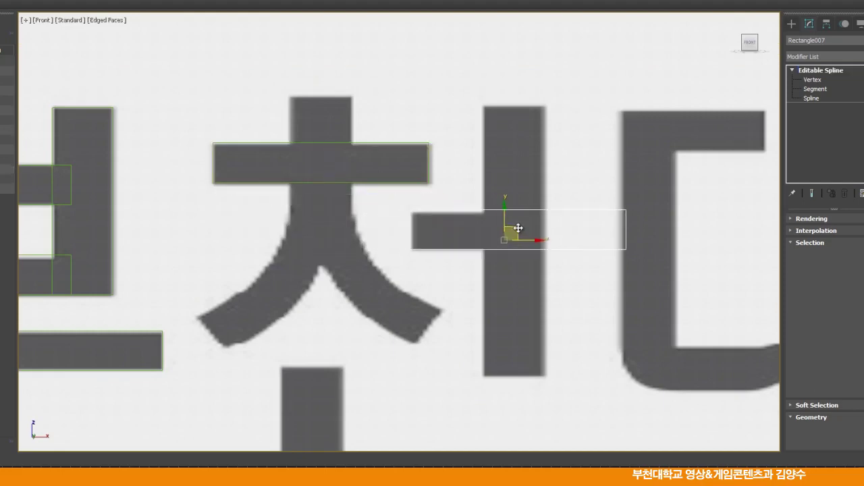
left_click_drag(518, 228, 519, 230, "shift")
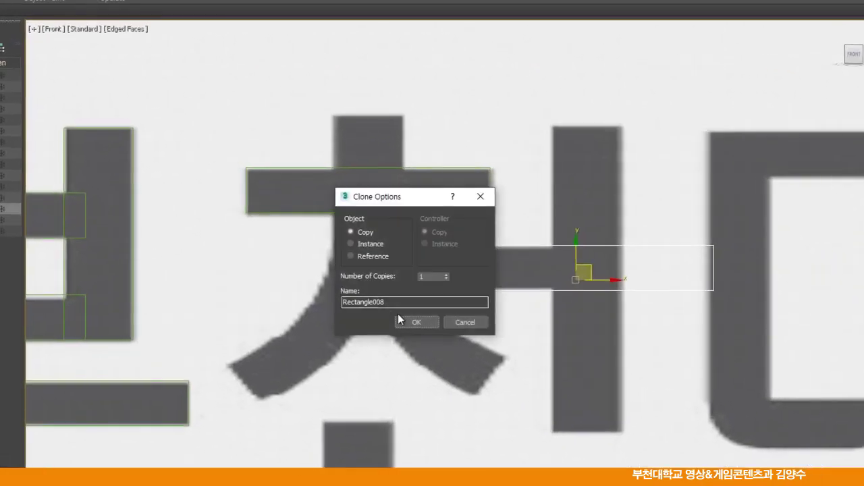
left_click(416, 323)
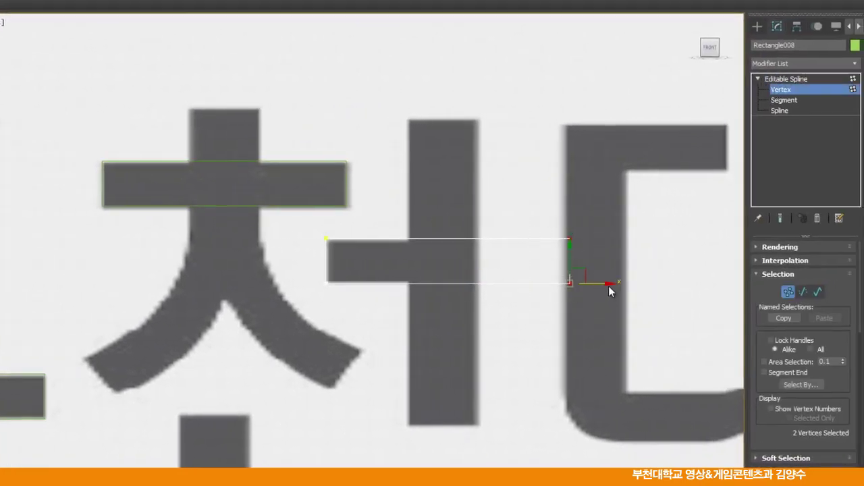
Shorten the ㅓ stroke rectangle by moving its two right vertices inside the vertical stroke, and leave vertex editing.
left_click_drag(610, 283, 490, 284)
left_click(515, 236)
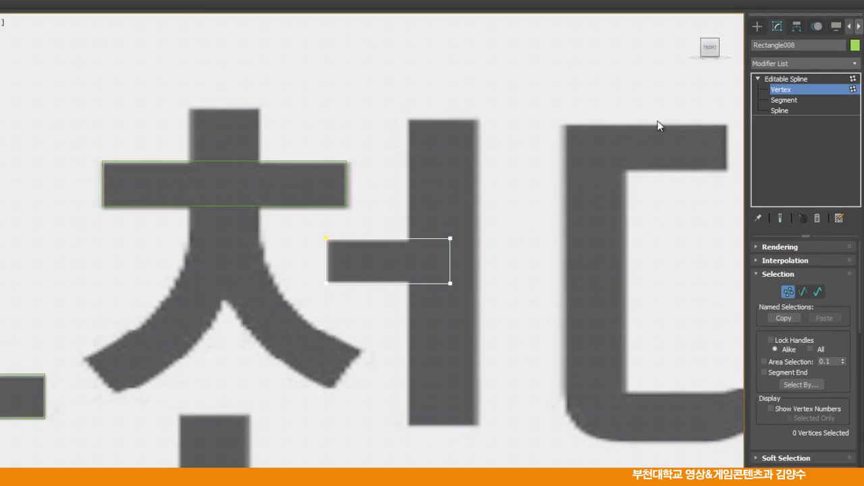
left_click(782, 78)
Clone the short ㅓ stroke rectangle as one independent copy onto the right end of the ㄴ horizontal bar.
middle_click_drag(363, 222, 356, 119)
scroll(356, 118, "down", 2)
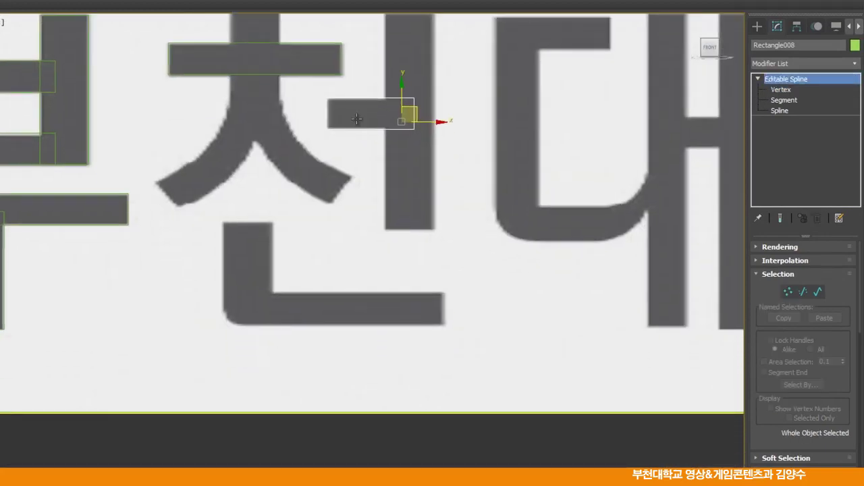
middle_click_drag(373, 173, 365, 189)
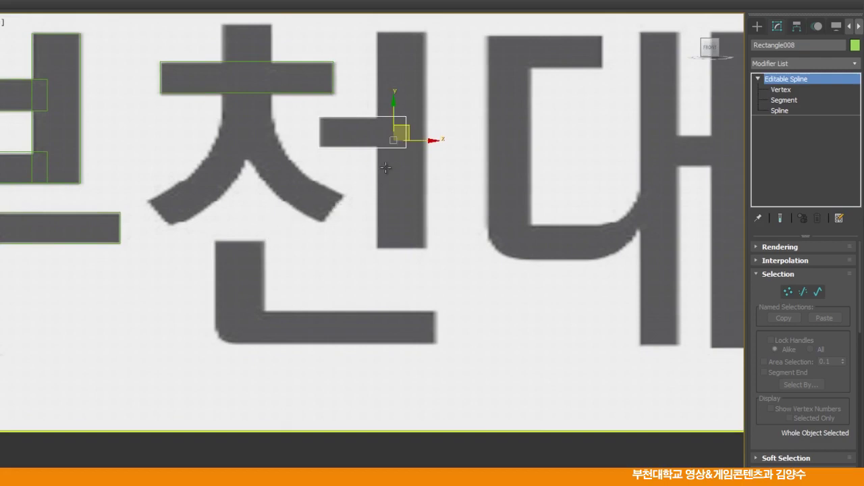
left_click(408, 323)
left_click_drag(434, 322, 437, 322)
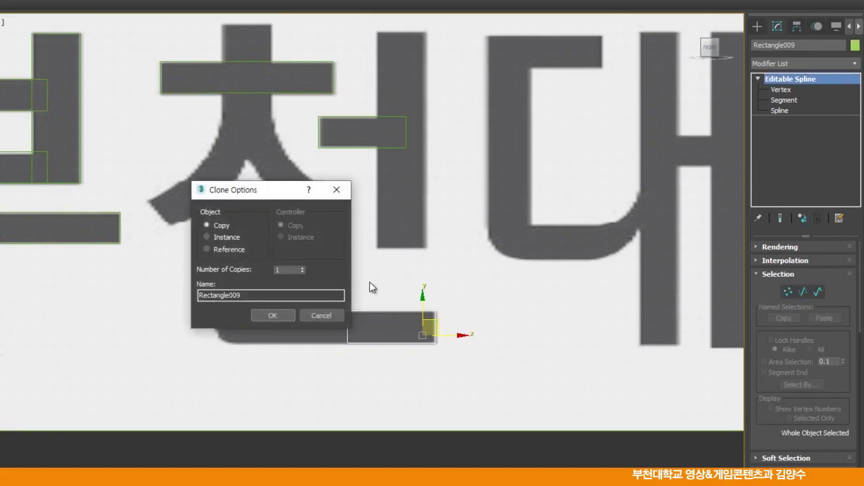
left_click(283, 317)
Stretch the new rectangle's two left vertices to just short of the rounded corner of ㄴ and leave vertex editing.
left_click(757, 79)
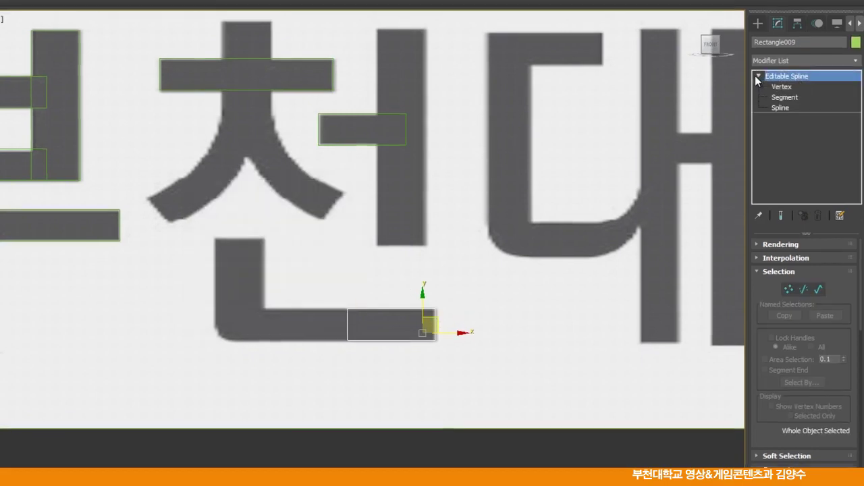
left_click(773, 88)
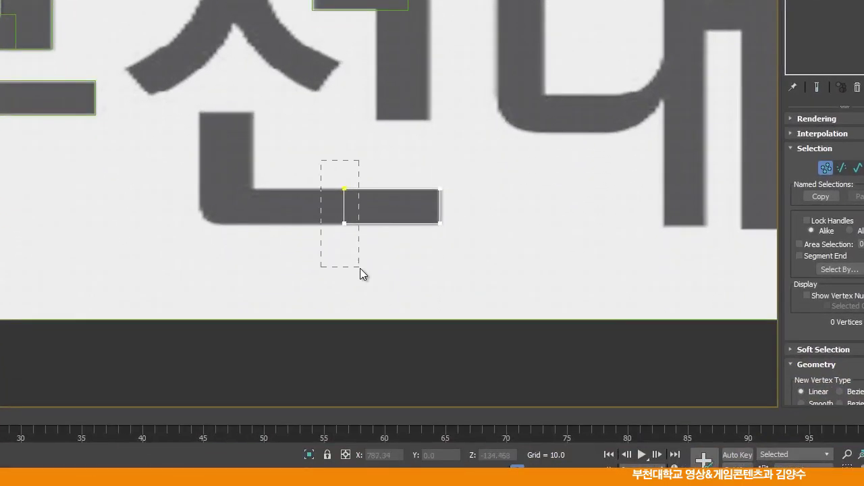
left_click_drag(360, 268, 360, 268)
left_click_drag(388, 191, 264, 190)
left_click(303, 267)
middle_click_drag(303, 149, 368, 186)
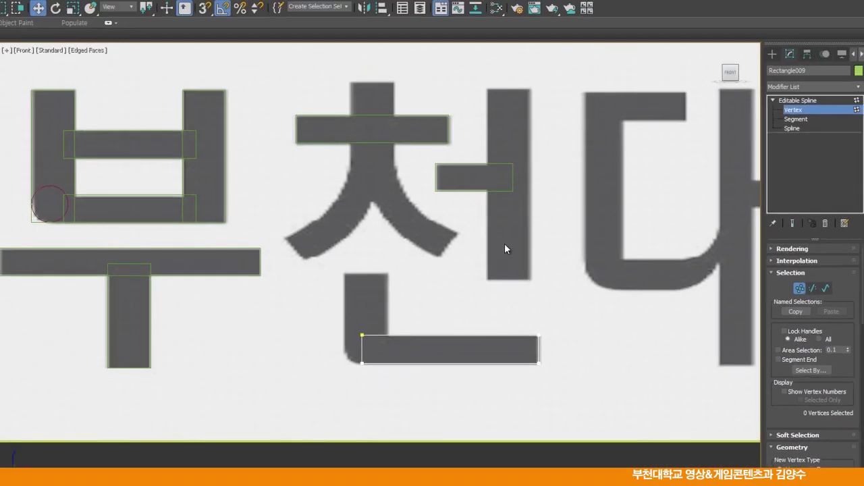
key("1")
Clone the ㅜ stem rectangle as one independent copy over the vertical stroke of ㄴ.
middle_click_drag(241, 44, 290, 72)
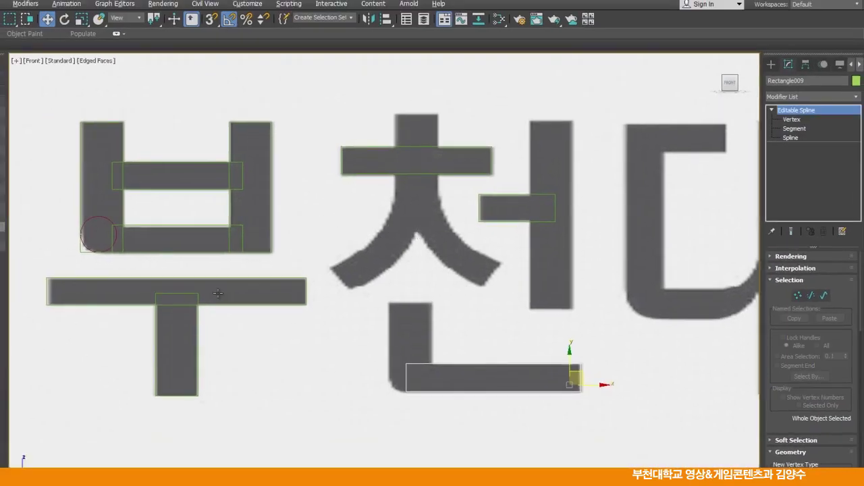
left_click(197, 329)
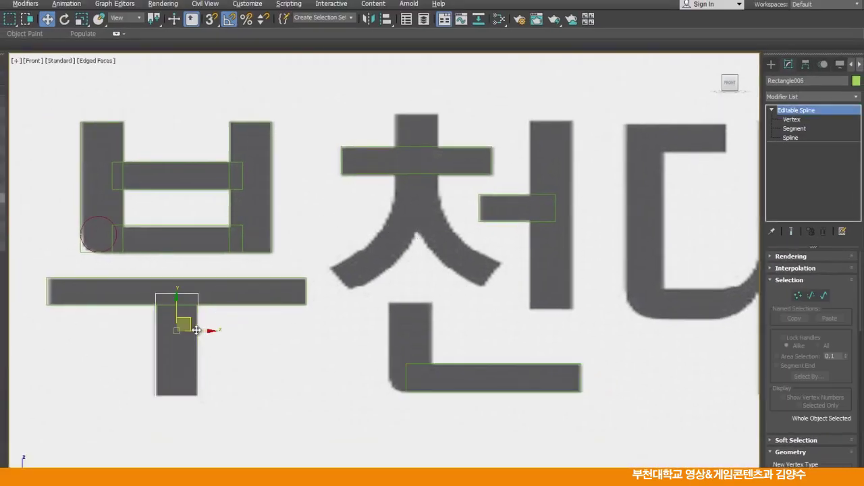
mouse_move(183, 323)
left_mouse_down("shift")
mouse_move(349, 353)
mouse_move(425, 333)
left_mouse_up("shift")
left_click(355, 315)
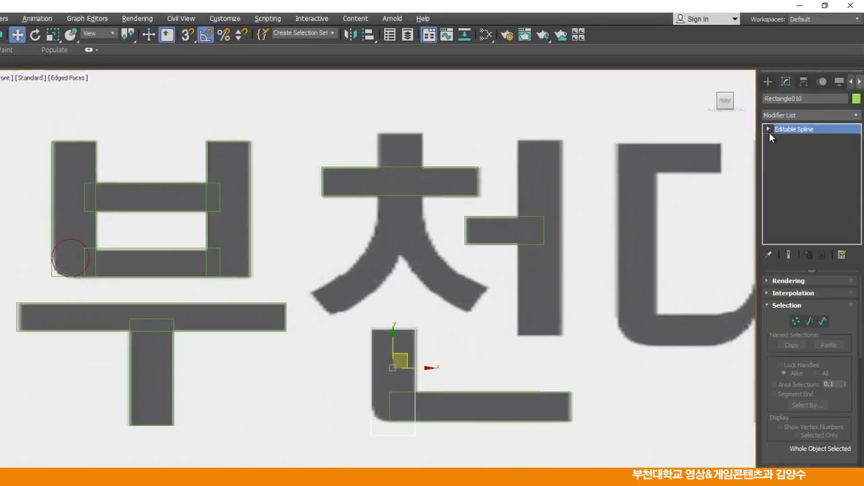
Raise the bottom two vertices of the ㄴ vertical rectangle to above the rounded corner and leave vertex editing.
key("1")
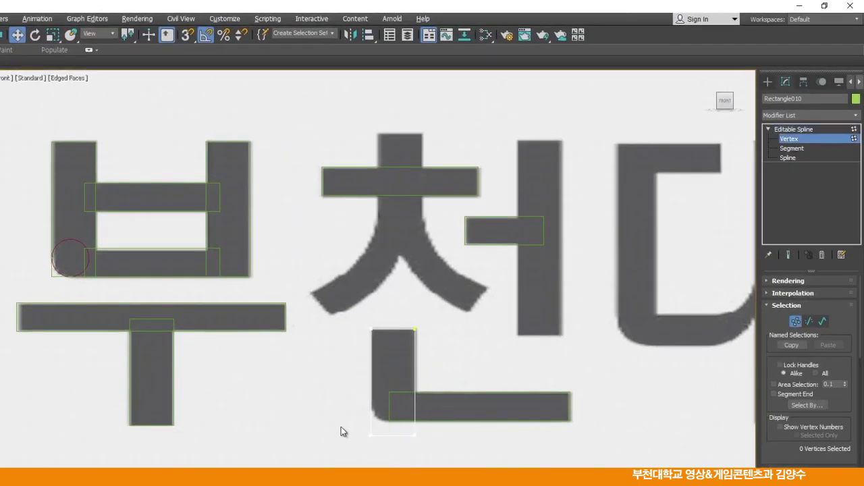
scroll(415, 456, "up", 3)
middle_click_drag(415, 457, 411, 416)
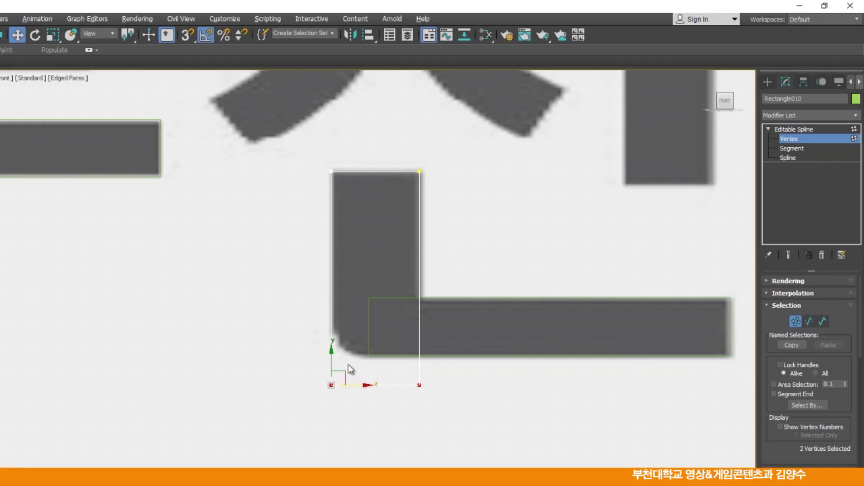
left_click_drag(333, 332, 337, 302)
middle_click_drag(495, 213, 483, 347)
scroll(484, 340, "down", 2)
middle_click_drag(569, 255, 564, 281)
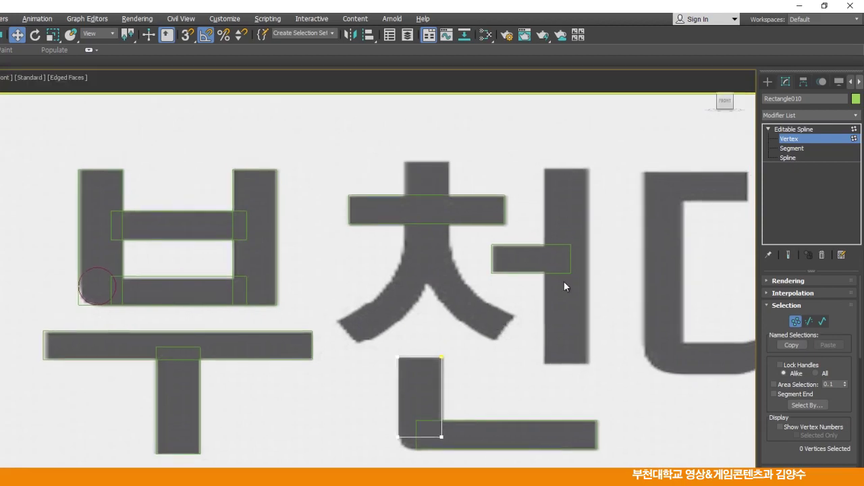
left_click(797, 131)
Clone the ㄴ vertical rectangle as one independent copy onto the top stem of ㅊ.
scroll(421, 376, "up", 2)
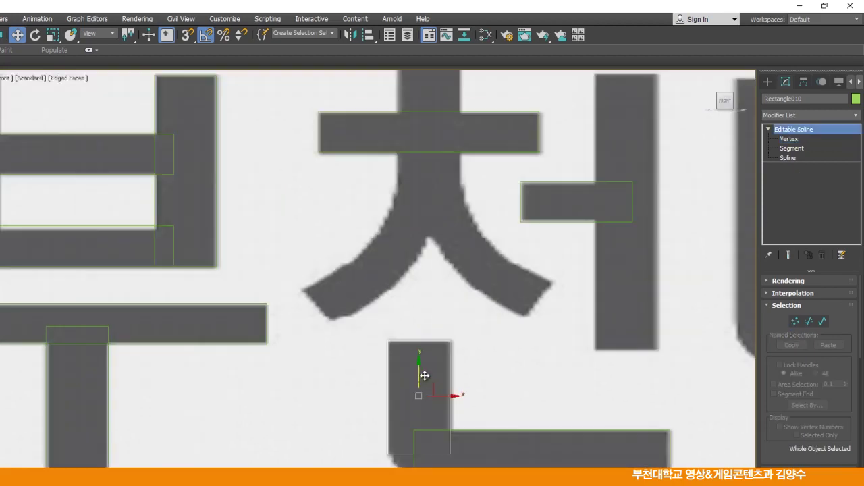
scroll(409, 403, "down", 2)
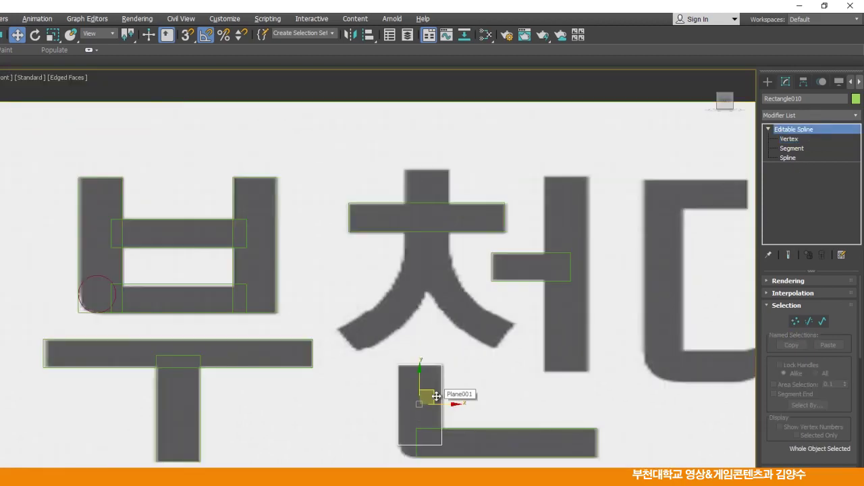
mouse_move(434, 397)
left_mouse_down()
mouse_move(444, 347)
mouse_move(438, 199)
left_mouse_up()
left_click(341, 345)
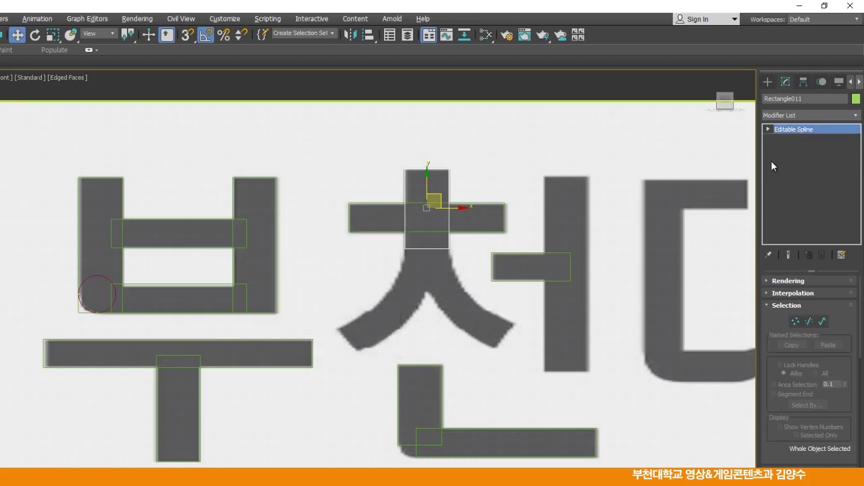
Raise the bottom two vertices of the ㅊ stem rectangle to just below the horizontal bar and leave vertex editing.
left_click(767, 129)
left_click(788, 139)
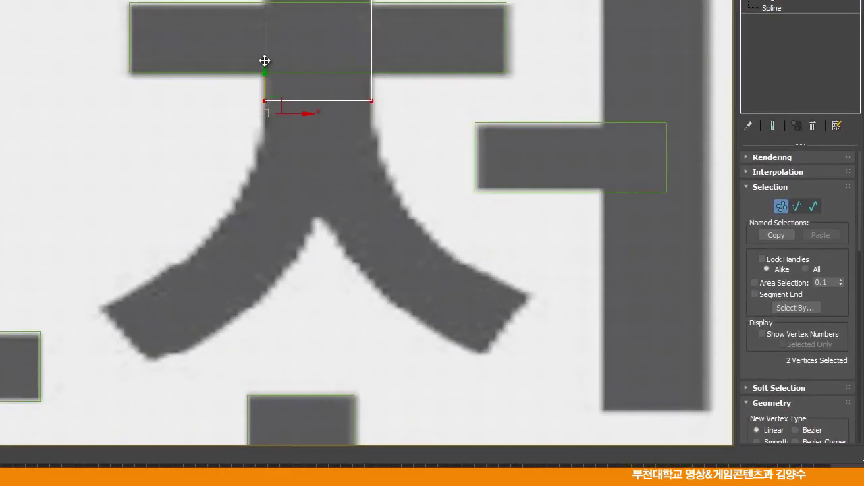
left_click_drag(264, 61, 265, 48)
left_click(322, 176)
middle_click_drag(329, 187, 332, 183)
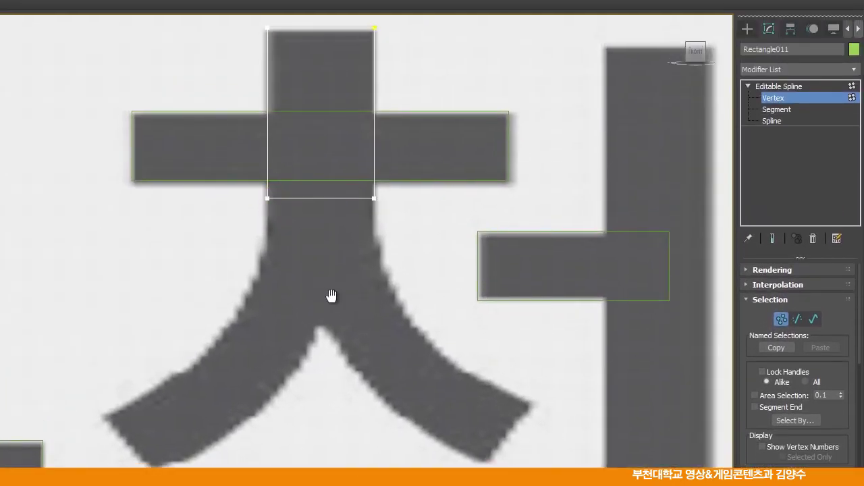
scroll(331, 296, "down", 2)
middle_click_drag(332, 296, 284, 279)
left_click(792, 97)
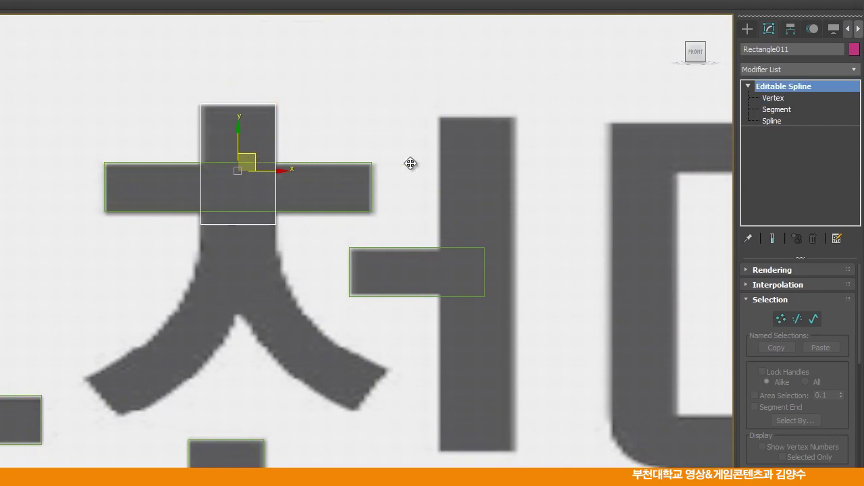
Clone the ㅊ stem rectangle as one independent copy onto the top of the ㅓ vertical bar.
left_click(490, 165)
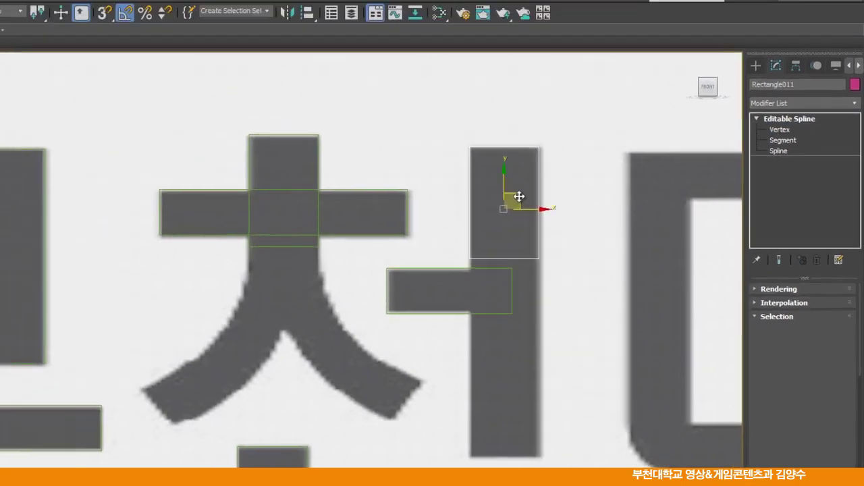
key("ctrl+v")
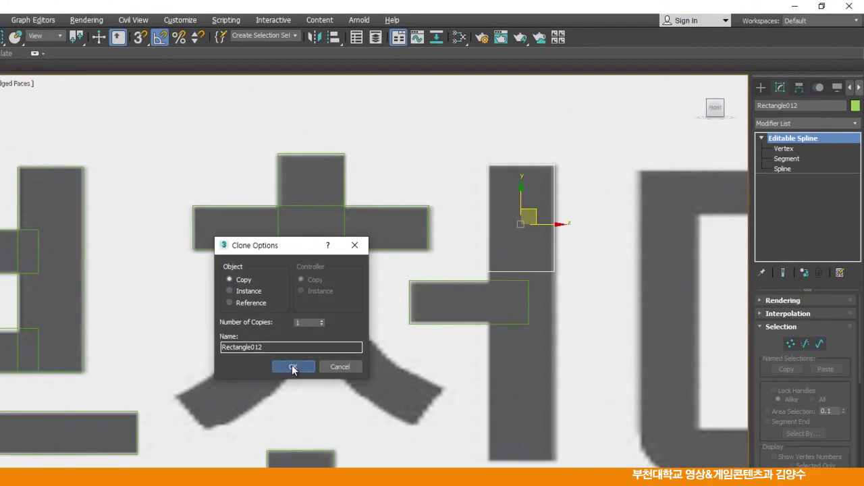
left_click(283, 367)
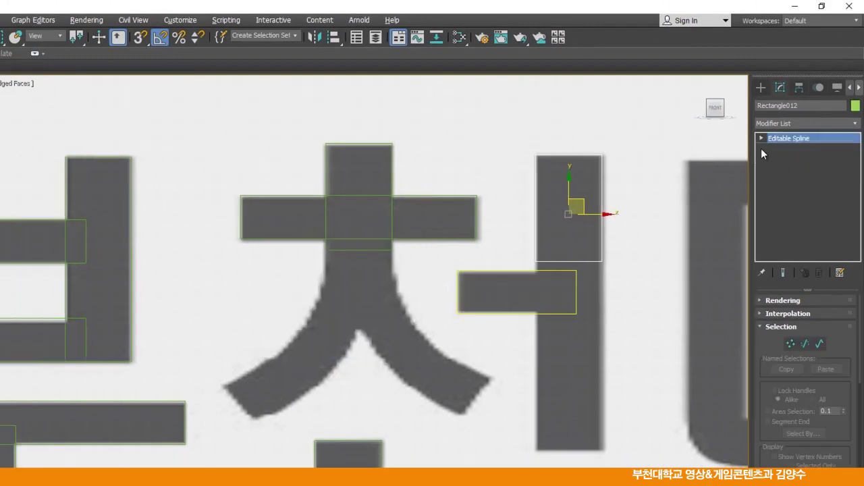
Lower the bottom two vertices of the ㅓ vertical rectangle to the bar's lower end and leave vertex editing.
left_click(760, 138)
key("1")
left_click_drag(536, 229, 531, 418)
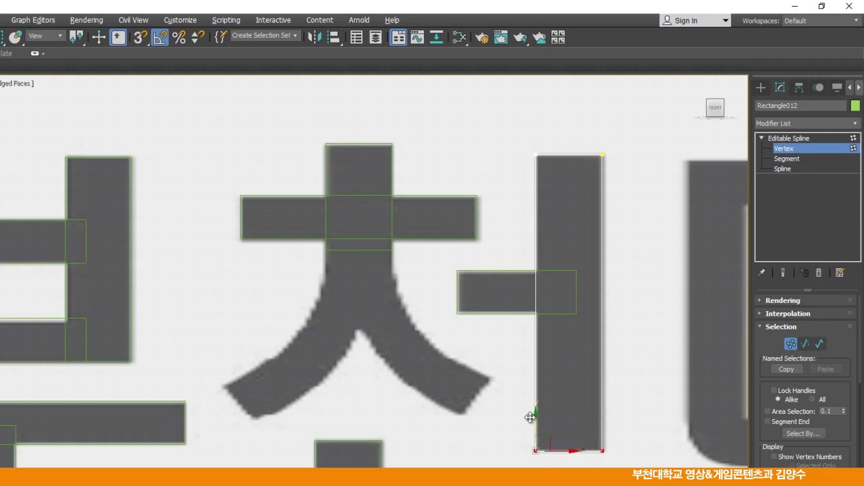
left_click(642, 354)
left_click(785, 138)
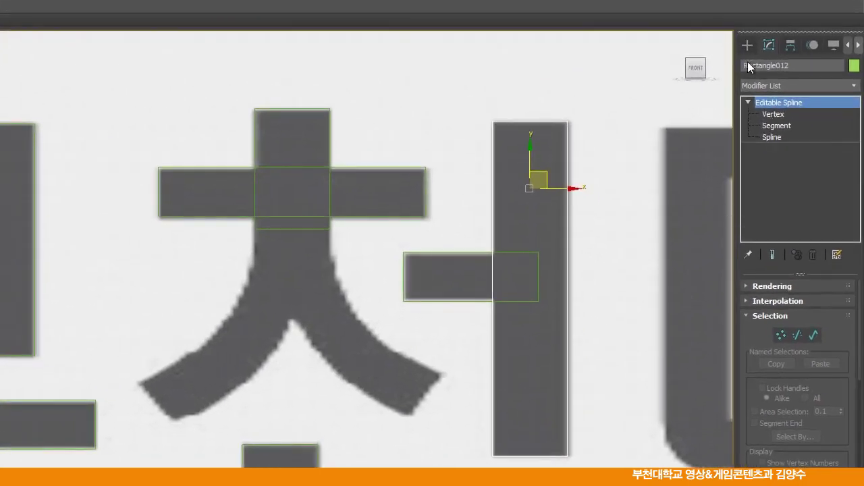
Draw a Bezier line from the left edge of the ㅊ stem along the outer curve to the left leg's tip.
left_click(747, 45)
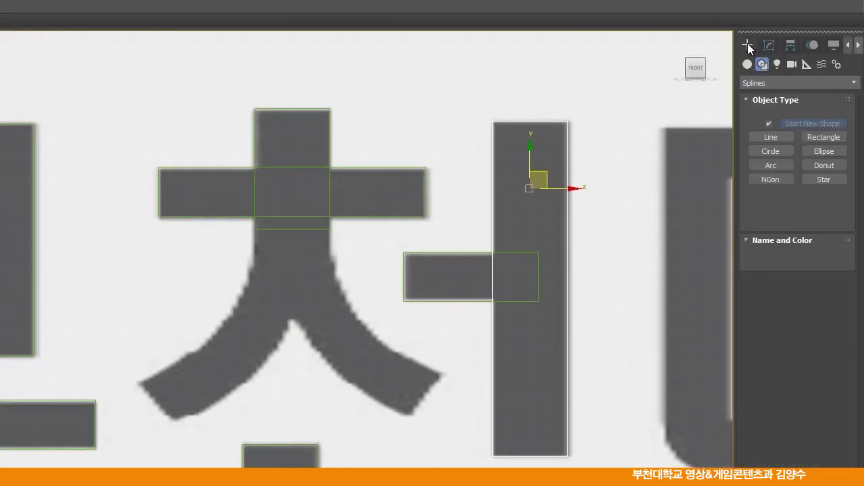
left_click(770, 137)
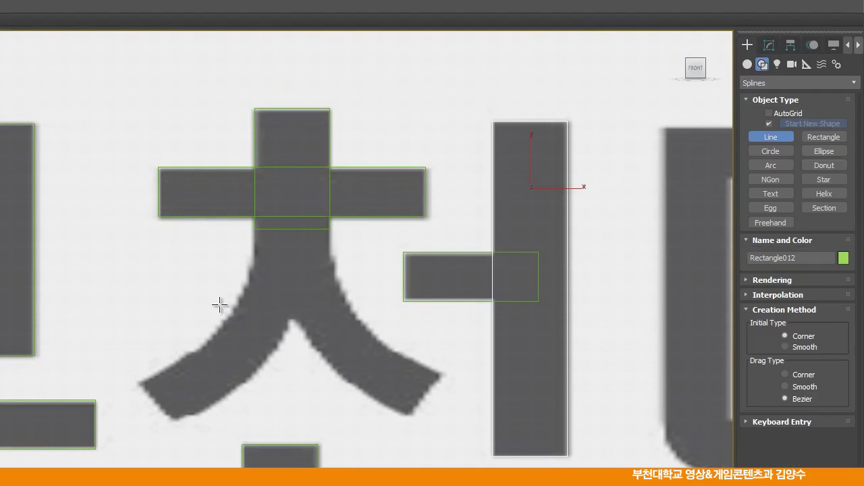
scroll(255, 297, "up", 3)
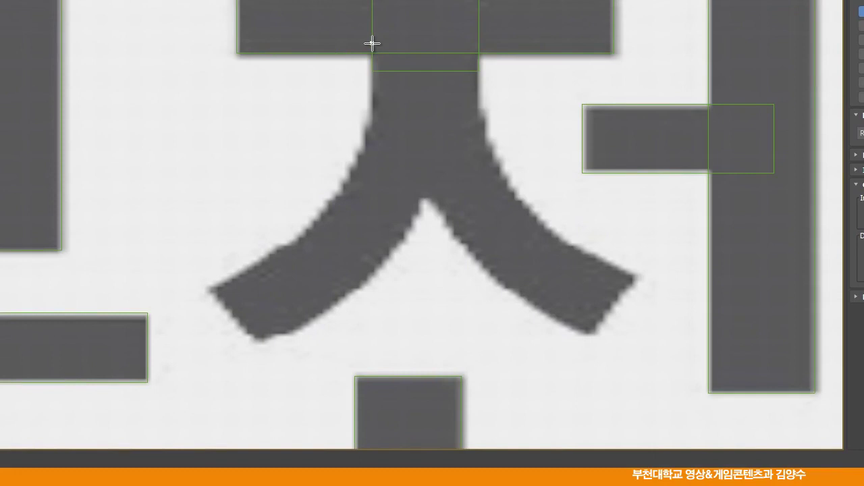
left_click(372, 43)
mouse_move(211, 289)
left_mouse_down()
mouse_move(144, 293)
mouse_move(58, 340)
mouse_move(43, 376)
mouse_move(47, 365)
left_mouse_up()
right_click(110, 295)
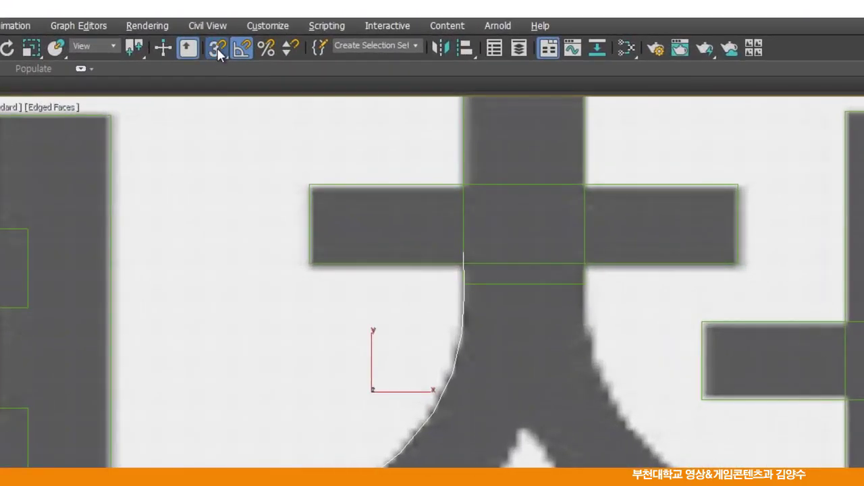
Set the snap options to include Endpoint and close the Grid and Snap Settings.
right_click(217, 50)
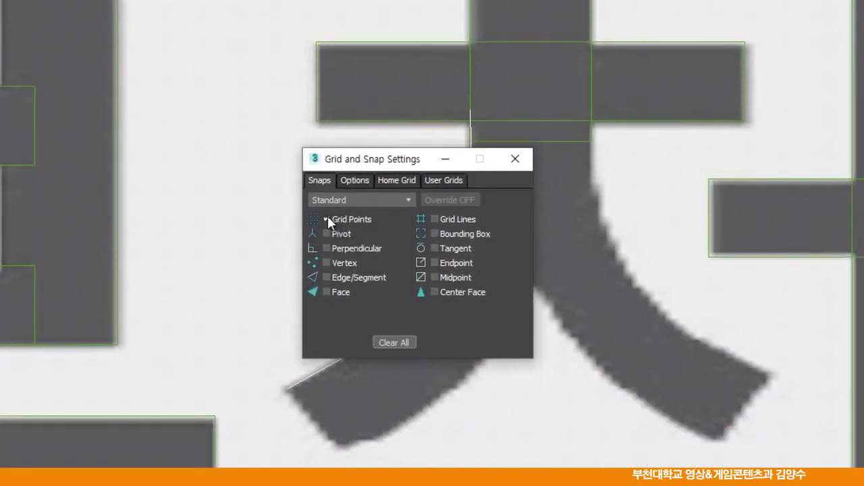
left_click(435, 262)
left_click(515, 159)
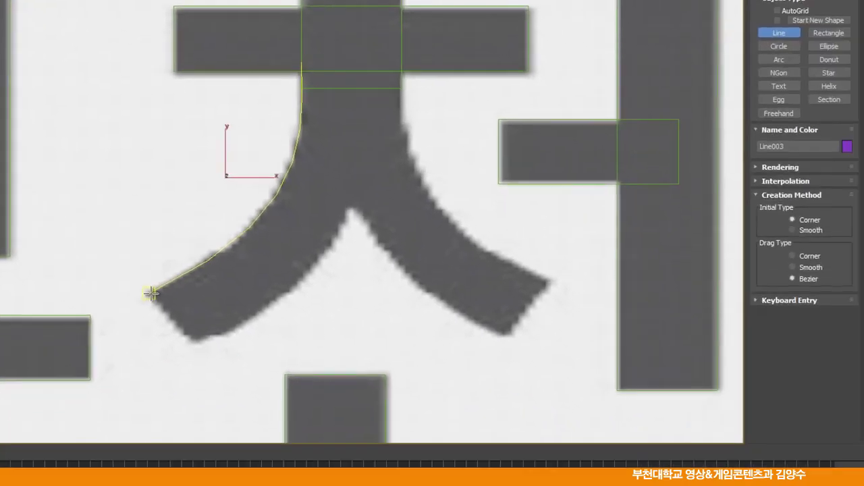
Continue the line in the same shape from the left leg's tip across its end and along the inner curve to the crotch of ㅊ.
left_click(171, 307)
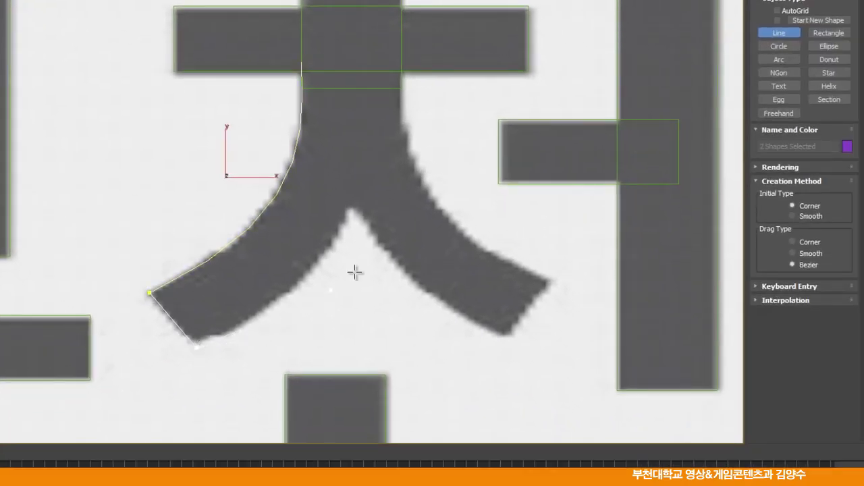
left_click_drag(352, 205, 396, 118)
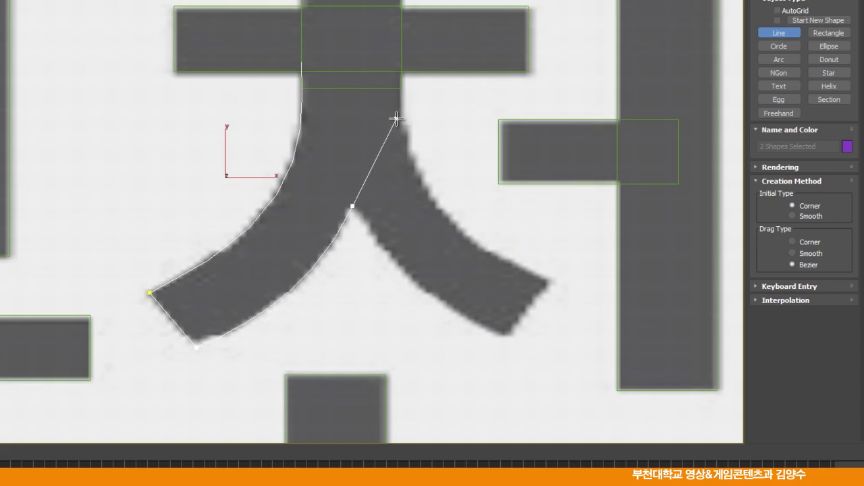
right_click(424, 158)
Trace the right leg of ㅊ in the same shape, from the crotch around its end and up the outer curve to the stem rectangle's lower right corner.
left_click(352, 205)
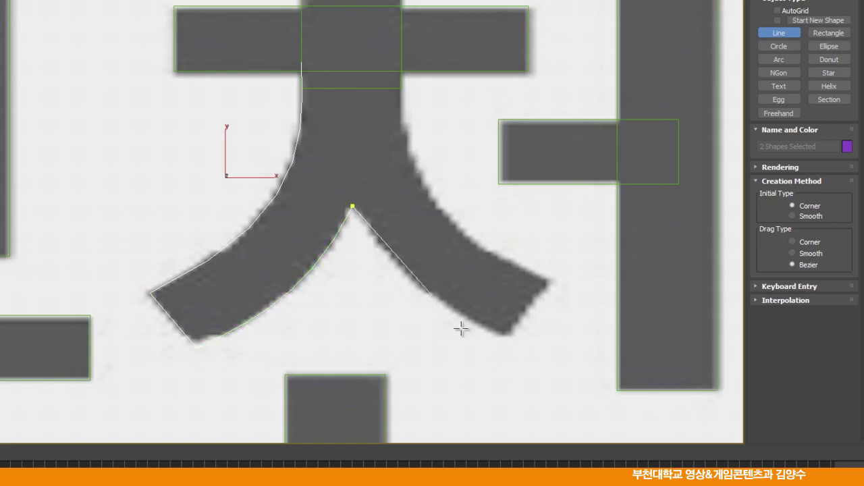
left_click_drag(505, 338, 622, 393)
left_click(503, 338)
left_click(551, 280)
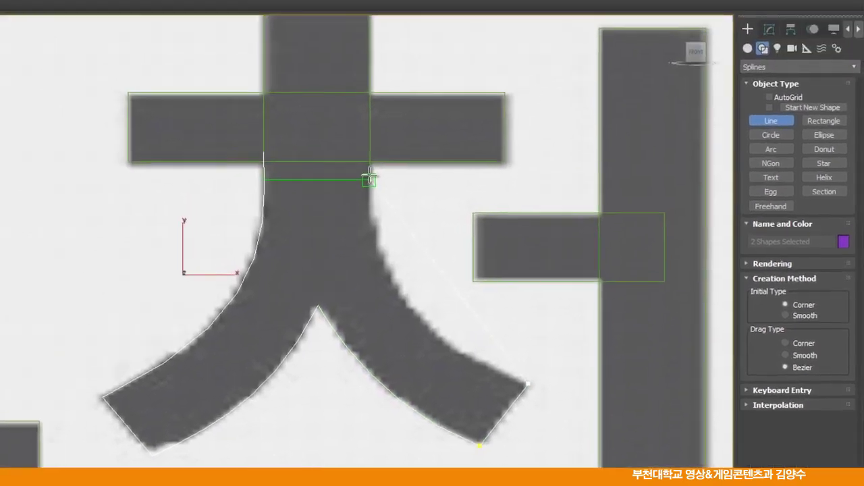
left_click(400, 89)
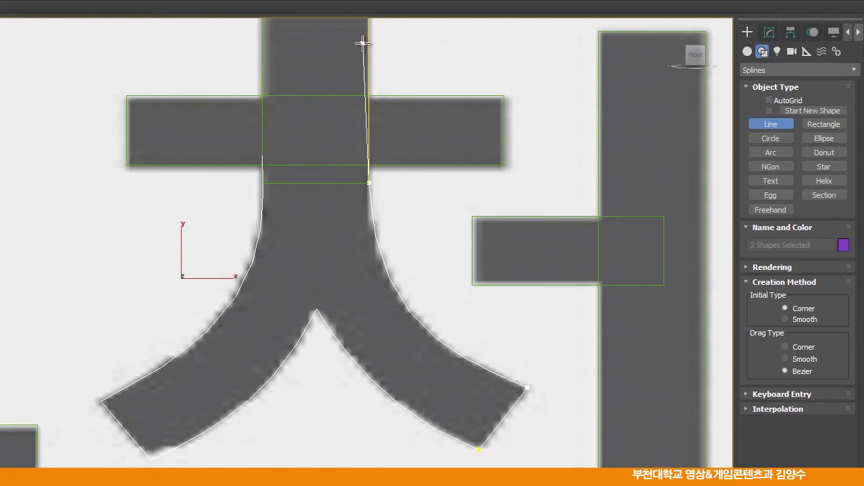
right_click(465, 195)
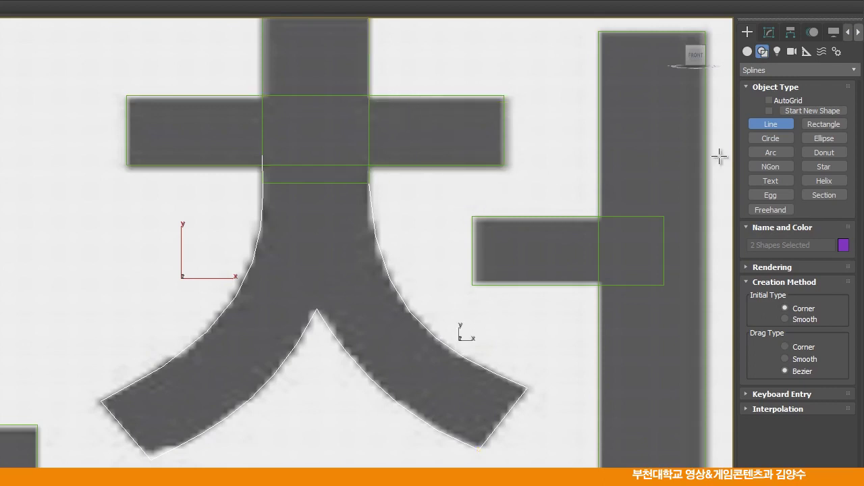
Leave line creation, clear the selection and turn off 3D snapping.
left_click(768, 32)
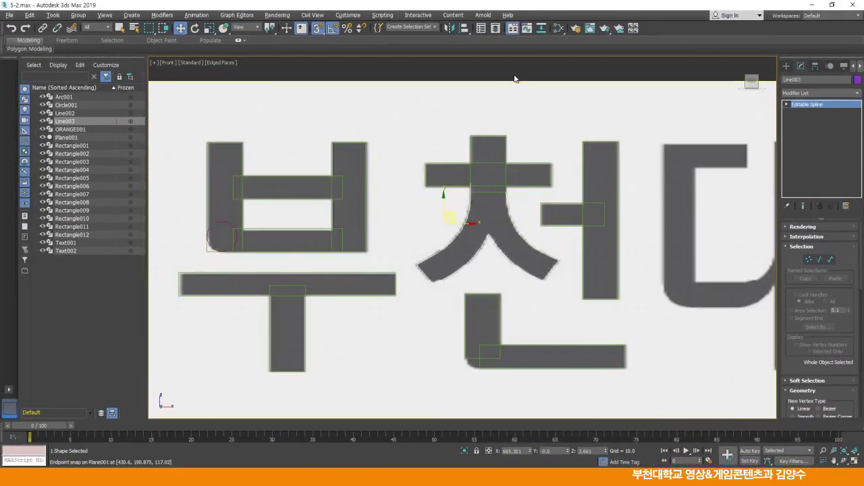
left_click(515, 79)
scroll(463, 257, "up", 3)
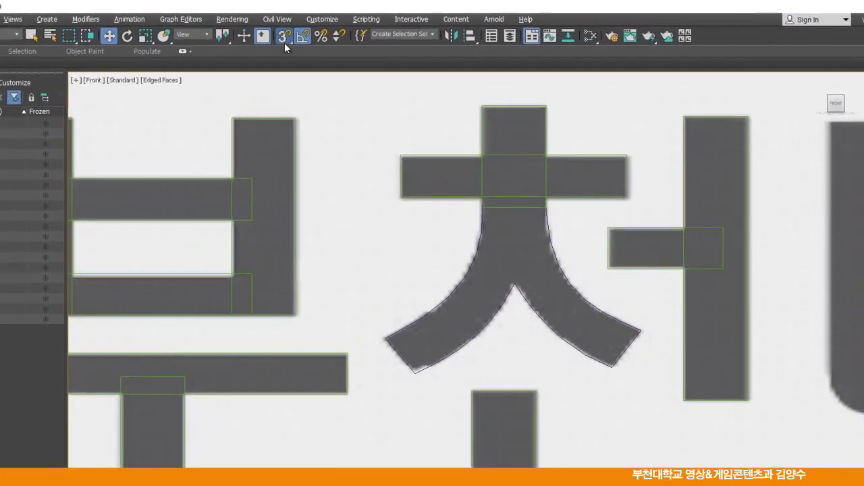
left_click(317, 30)
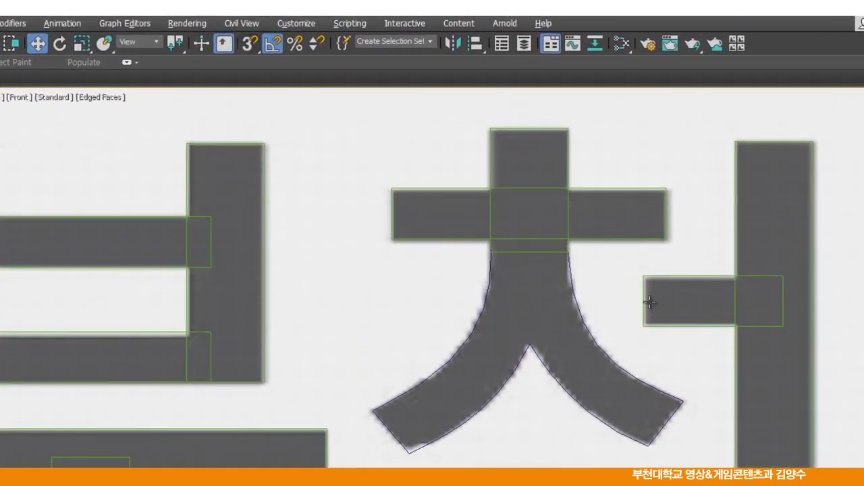
Connect the two open upper end vertices of the ㅊ leg outline across the stem and leave vertex editing.
scroll(649, 302, "up", 2)
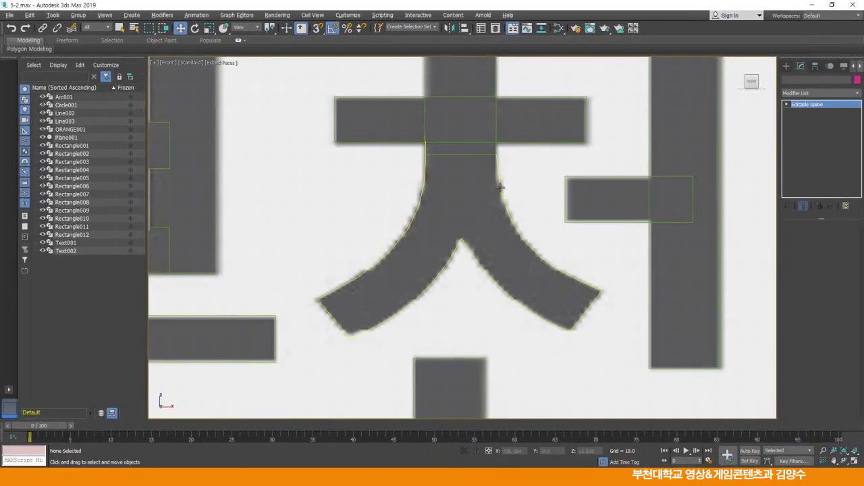
left_click(500, 187)
scroll(480, 166, "up", 4)
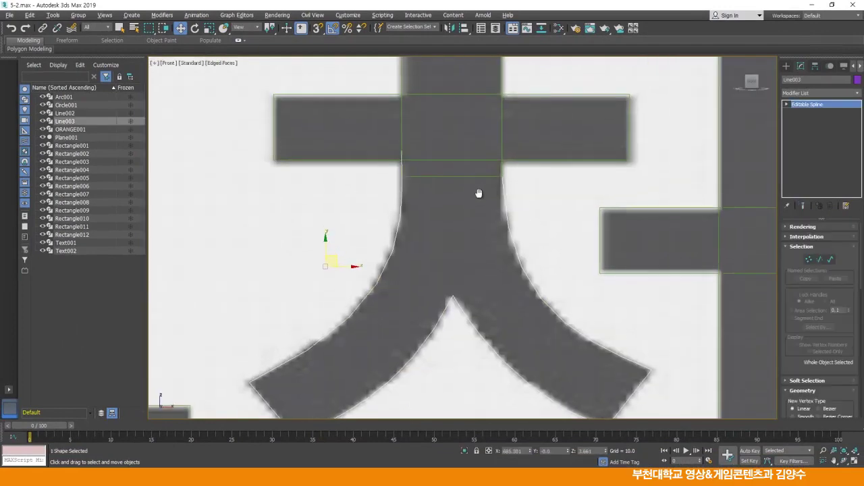
left_click(786, 105)
left_click(800, 112)
scroll(795, 332, "down", 5)
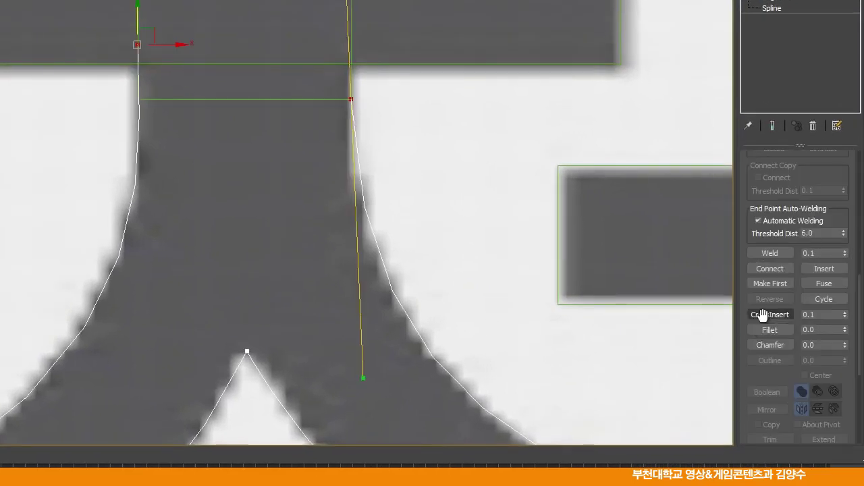
left_click(770, 269)
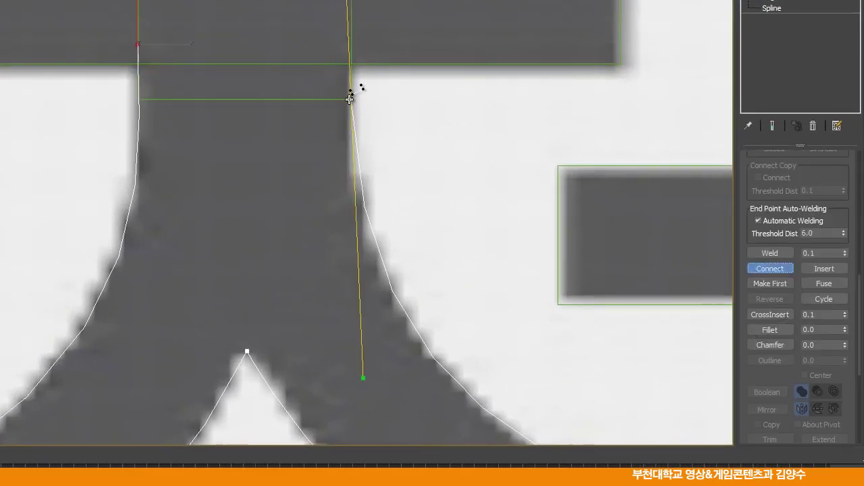
left_click_drag(349, 99, 139, 44)
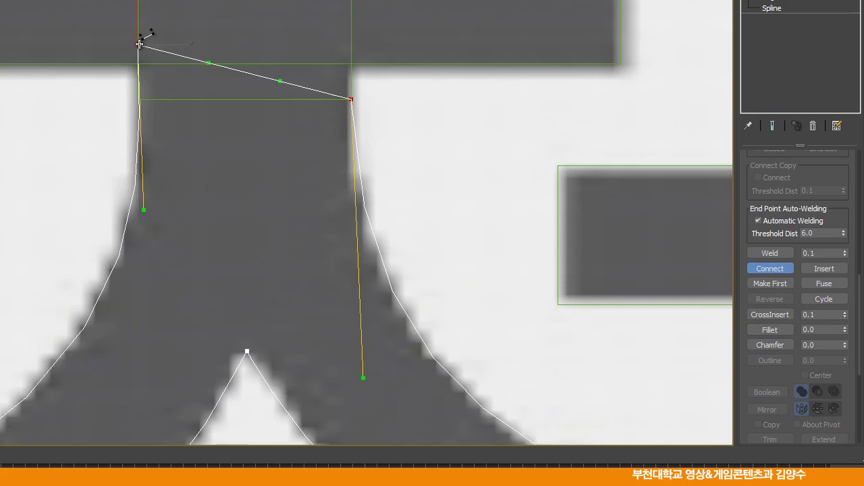
right_click(437, 129)
left_click(435, 141)
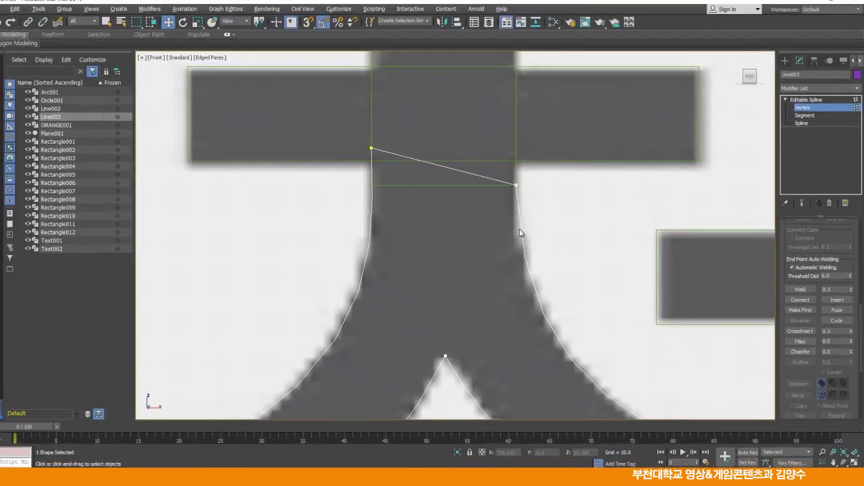
scroll(519, 232, "down", 2)
scroll(598, 268, "down", 3)
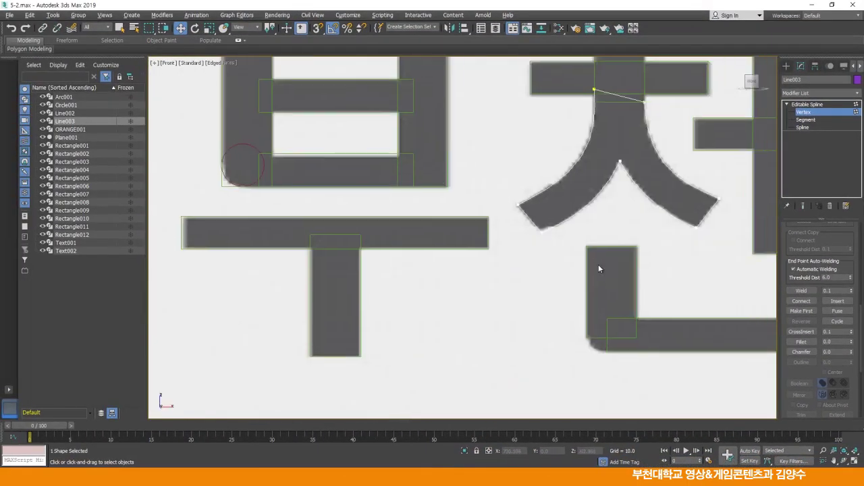
left_click(815, 110)
Clone the circle at the lower left corner of ㅂ as one independent copy onto the rounded corner of ㄴ.
left_click(247, 143)
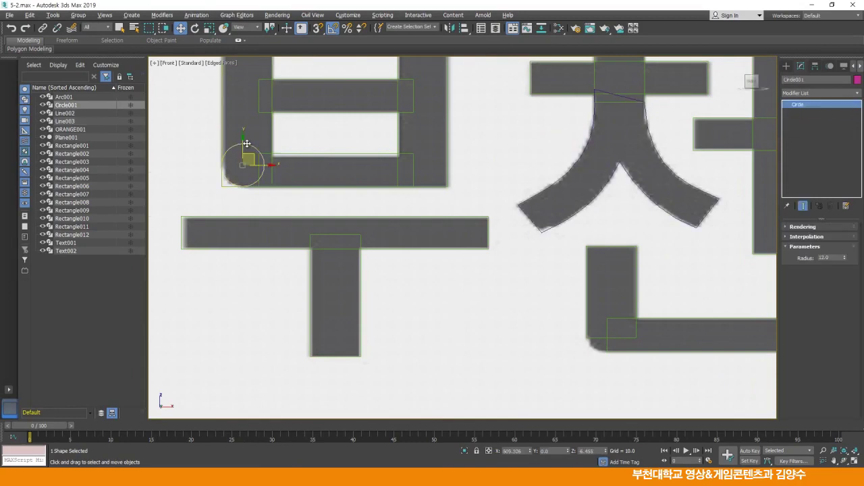
mouse_move(249, 153)
left_mouse_down("shift")
mouse_move(265, 170)
mouse_move(594, 258)
mouse_move(617, 317)
left_mouse_up("shift")
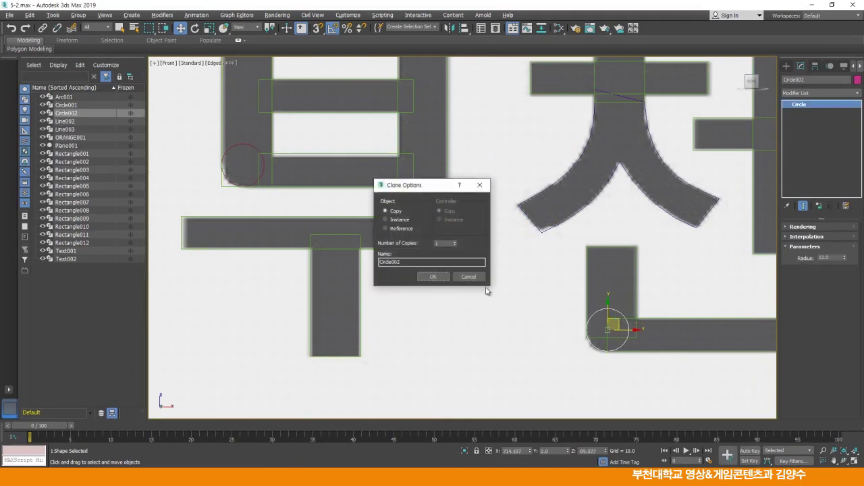
left_click(440, 277)
Align the cloned circle to the ㄴ horizontal rectangle in Y Position only, minimum to minimum.
scroll(594, 335, "up", 2)
middle_click_drag(594, 335, 492, 265)
scroll(501, 279, "up", 4)
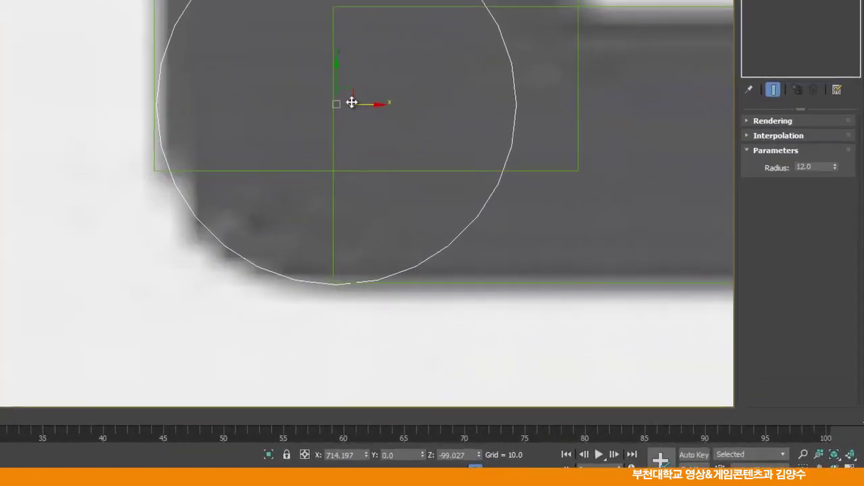
left_click_drag(352, 103, 363, 67)
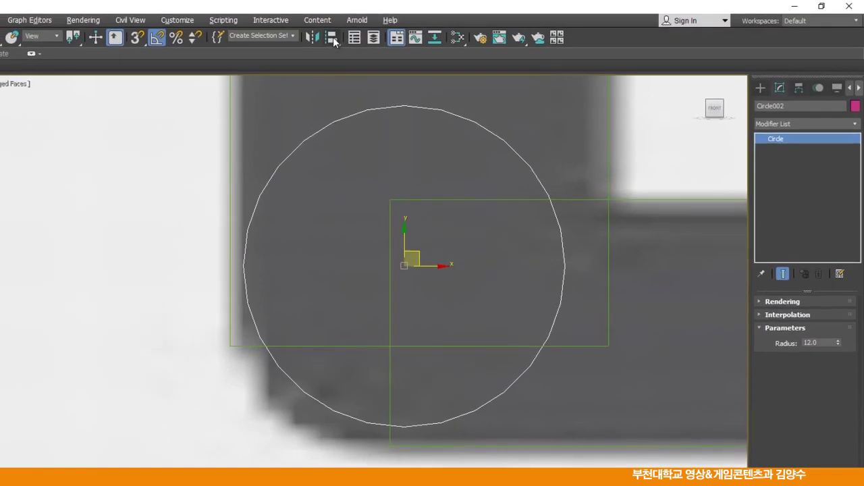
left_click(332, 38)
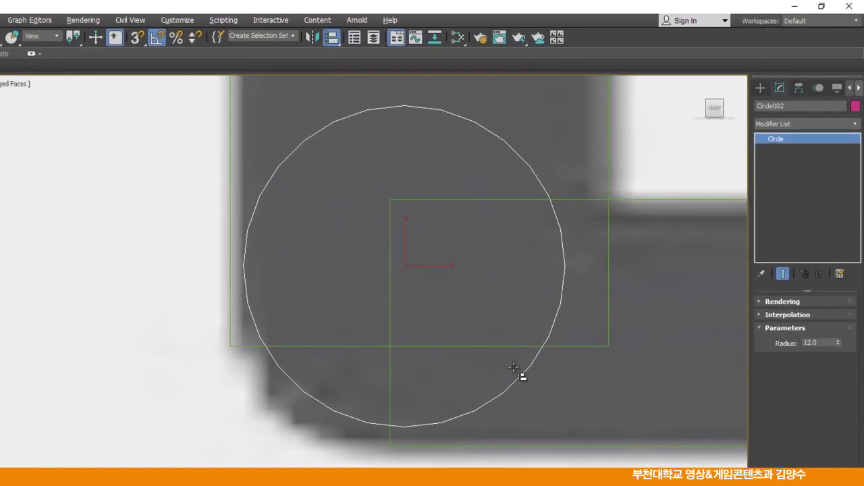
left_click(546, 446)
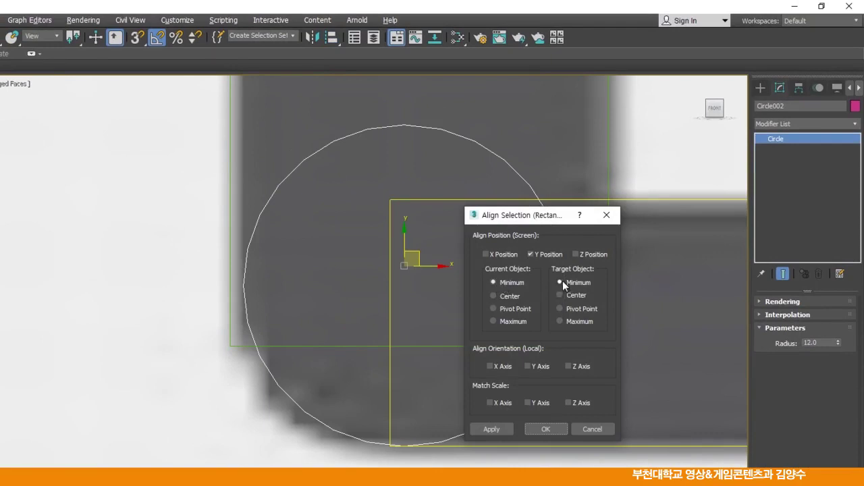
left_click(547, 428)
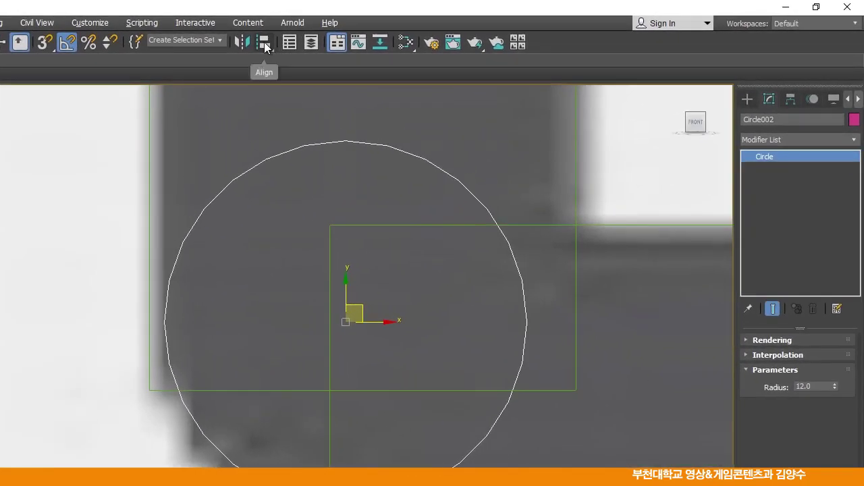
Align the cloned circle to the ㄴ vertical rectangle in X Position only, minimum to minimum.
left_click(265, 43)
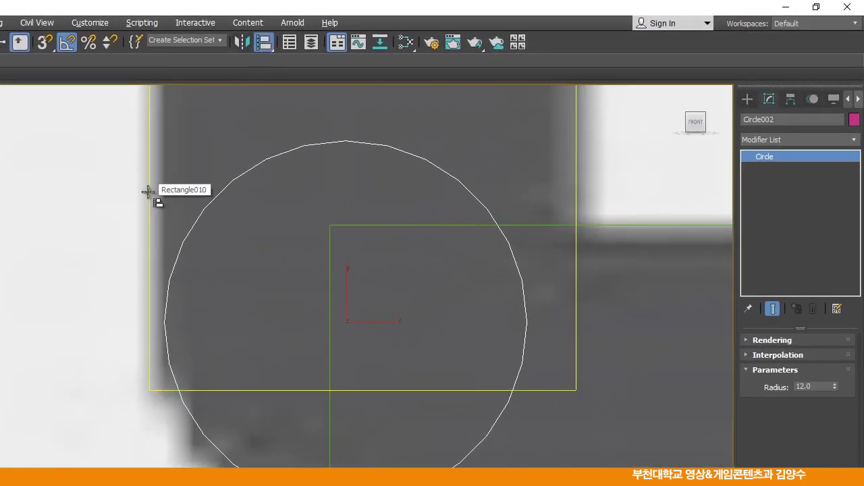
left_click(147, 191)
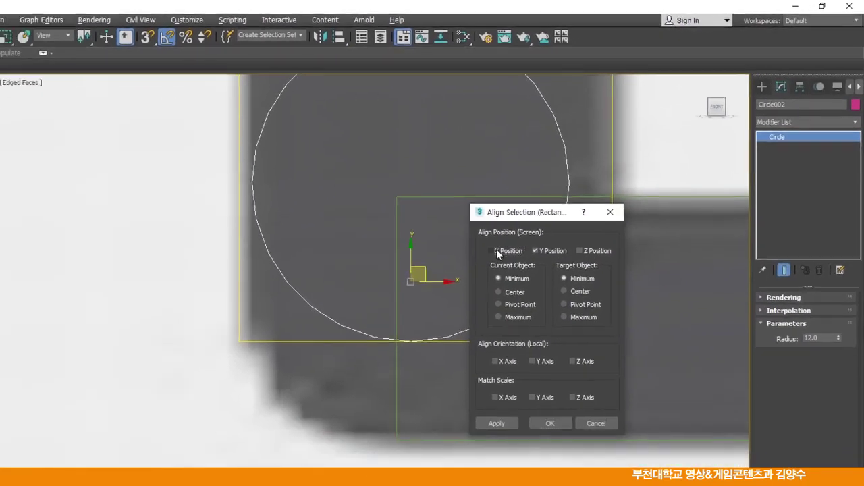
left_click(437, 287)
left_click(488, 287)
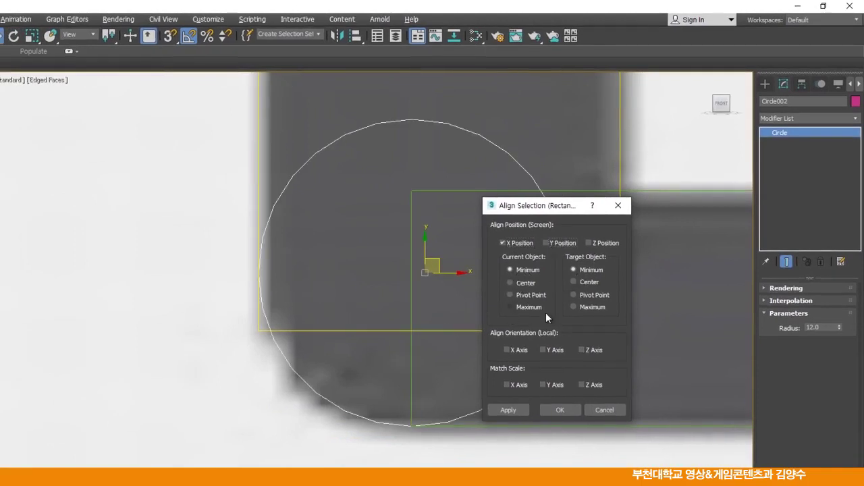
left_click(561, 410)
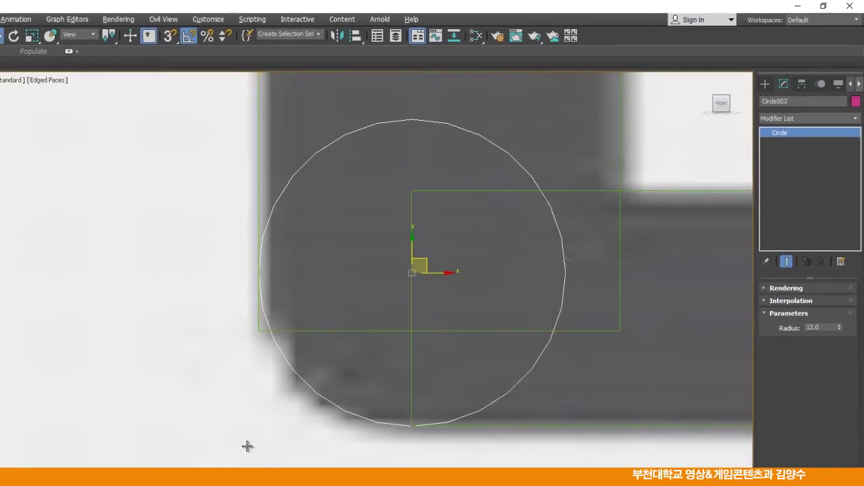
Raise the two bottom vertices of the ㄴ vertical rectangle to about the circle's centre height, leave vertex editing and clear the selection.
left_click(348, 331)
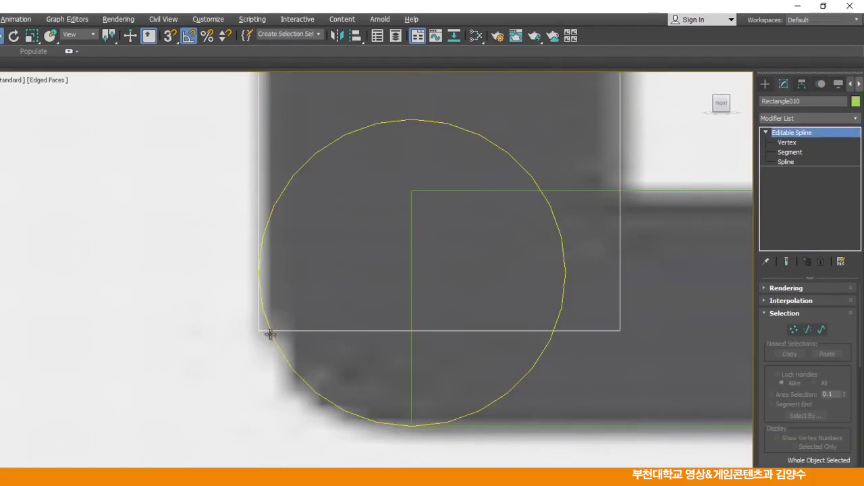
left_click(785, 143)
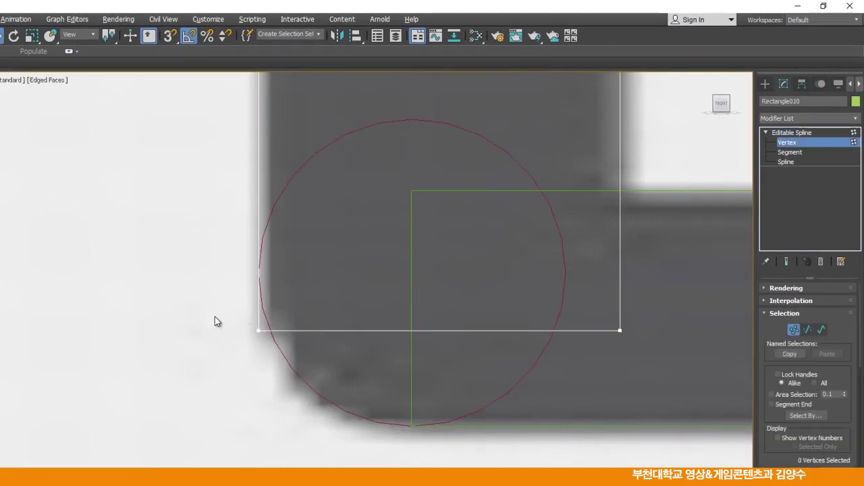
left_click_drag(658, 367, 659, 368)
left_click_drag(258, 299, 266, 251)
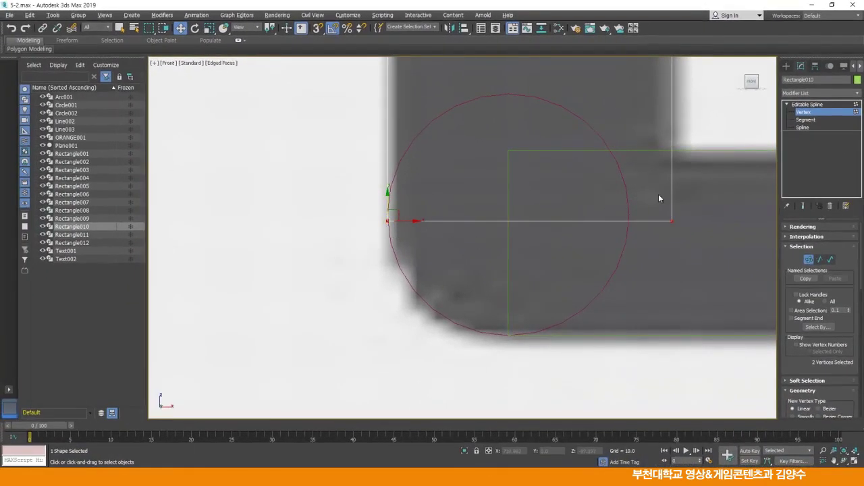
left_click(800, 106)
scroll(575, 331, "down", 8)
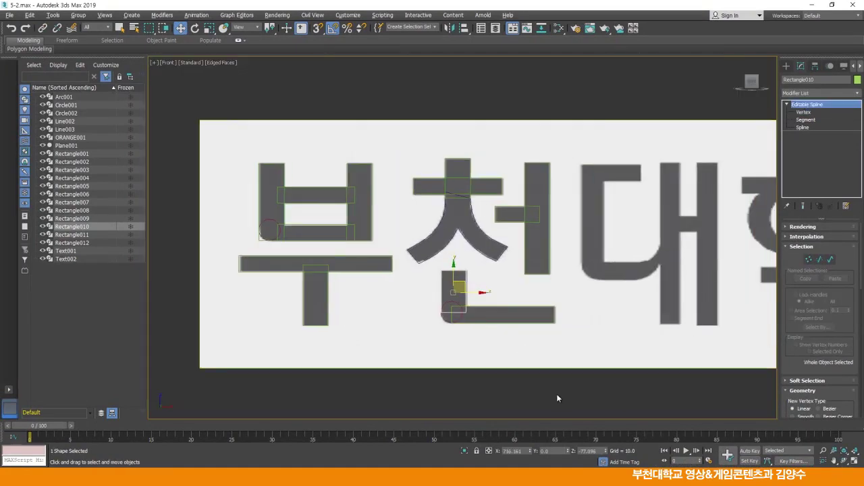
left_click(557, 342)
Clone the short horizontal rectangle of ㅓ as one copy onto the top bar of ㄷ, matching the bar's right end.
scroll(488, 297, "up", 4)
middle_click_drag(545, 264, 453, 277)
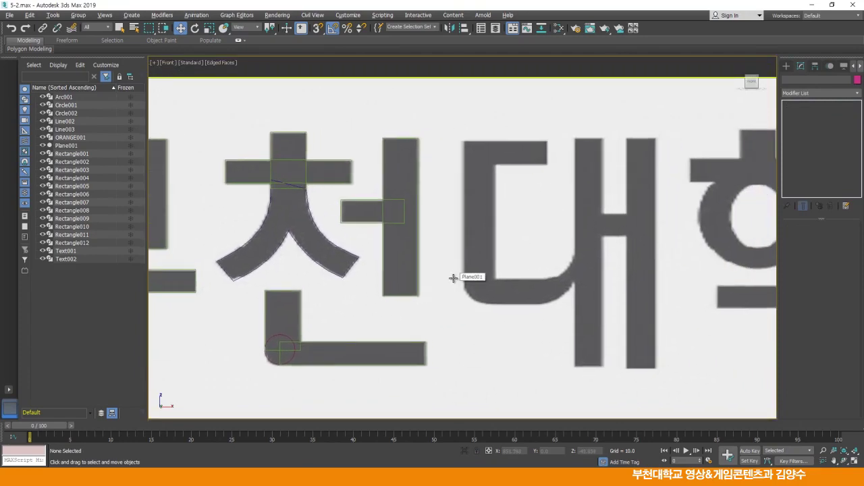
middle_click_drag(392, 231, 416, 270)
left_click(384, 243)
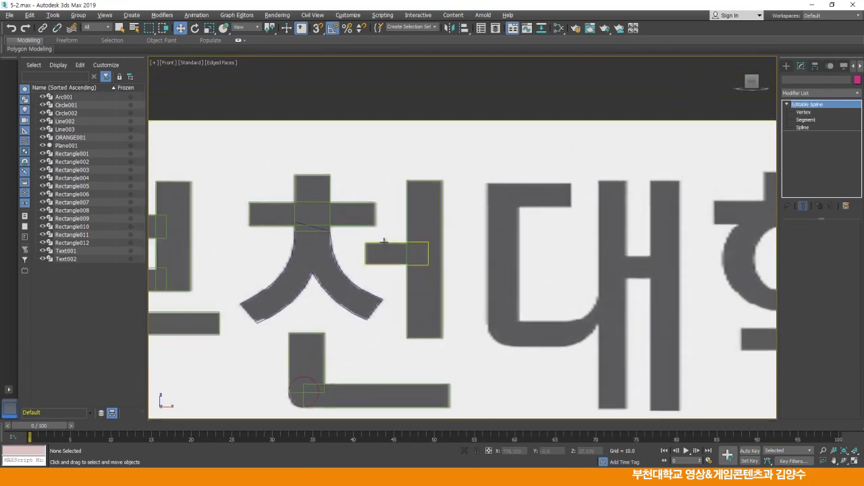
scroll(386, 244, "up", 2)
middle_click_drag(386, 245, 318, 268)
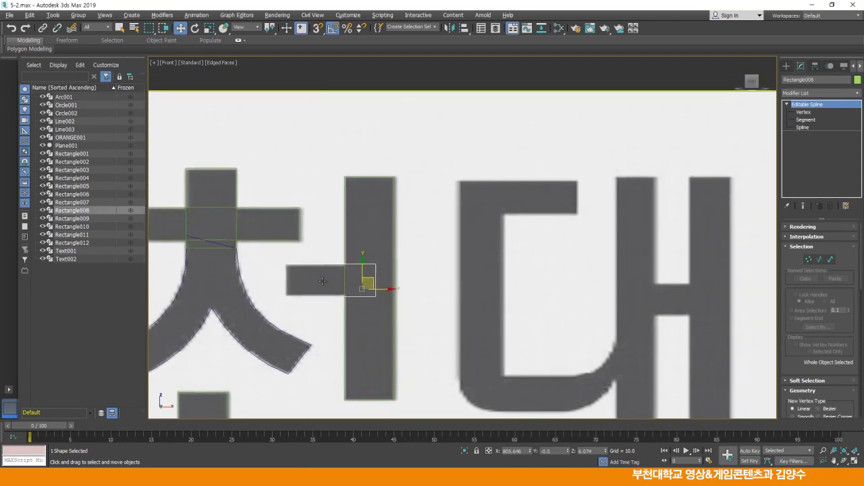
mouse_move(370, 274)
left_mouse_down("shift")
mouse_move(539, 193)
mouse_move(574, 193)
left_mouse_up("shift")
left_click(433, 276)
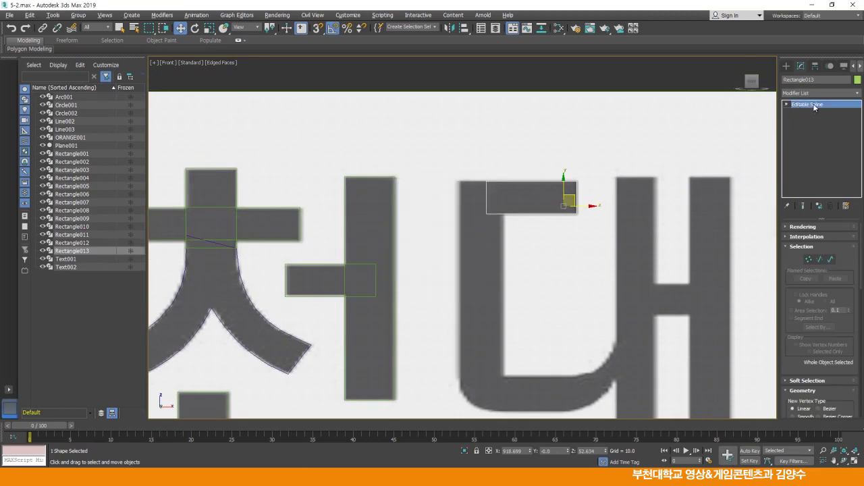
Move the two left vertices of the ㄷ top bar rectangle left into the vertical stem and leave vertex editing.
left_click(802, 112)
left_click_drag(504, 248, 506, 247)
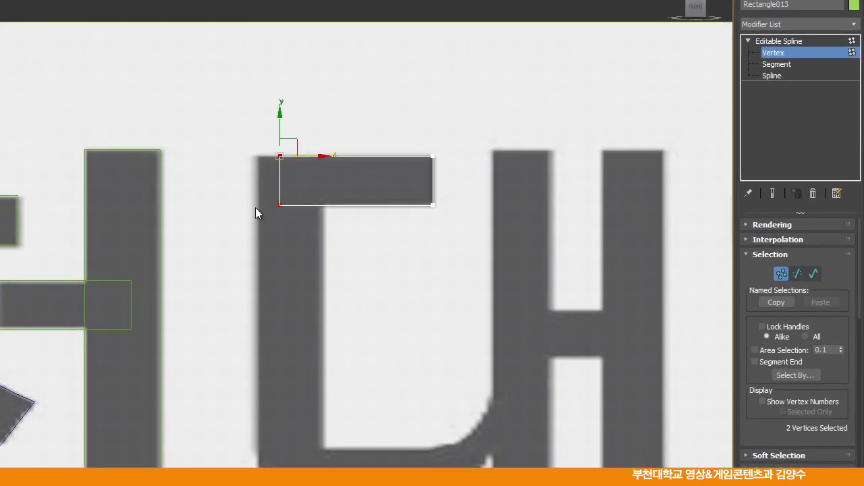
left_click(223, 220)
left_click(793, 42)
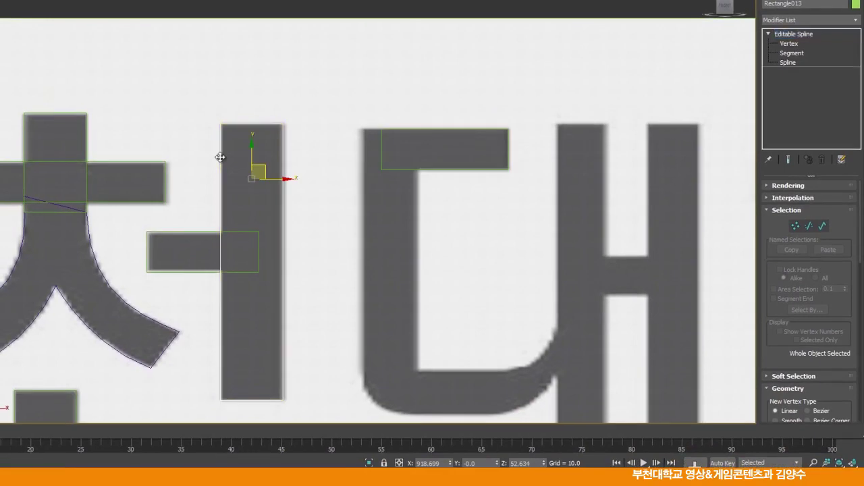
Clone the tall vertical rectangle of ㅓ as one copy onto the vertical stem of ㄷ.
left_click(220, 158)
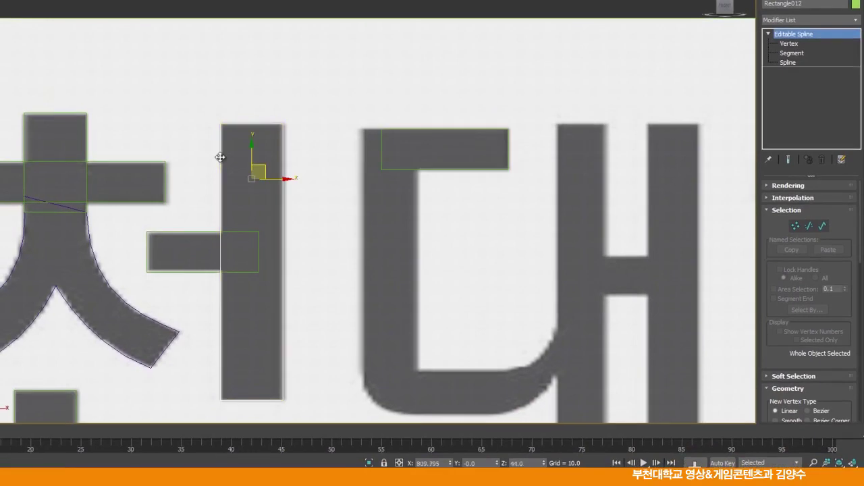
left_click(375, 178)
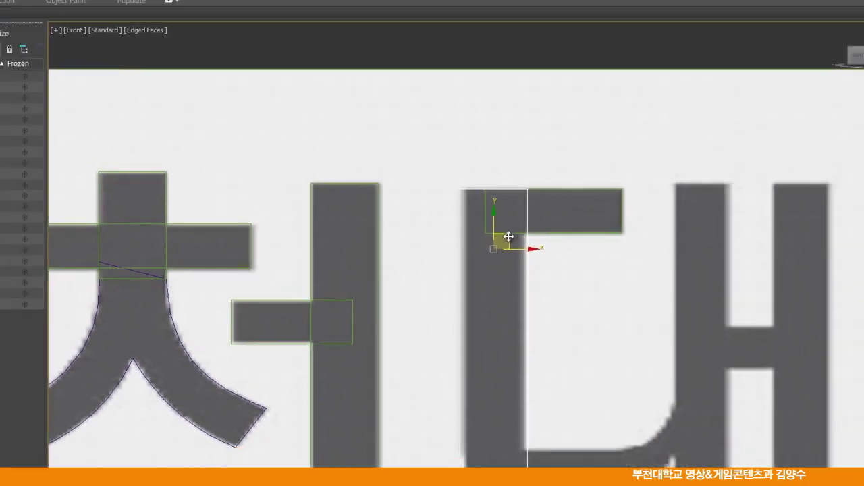
left_click_drag(517, 245, 533, 244, "shift")
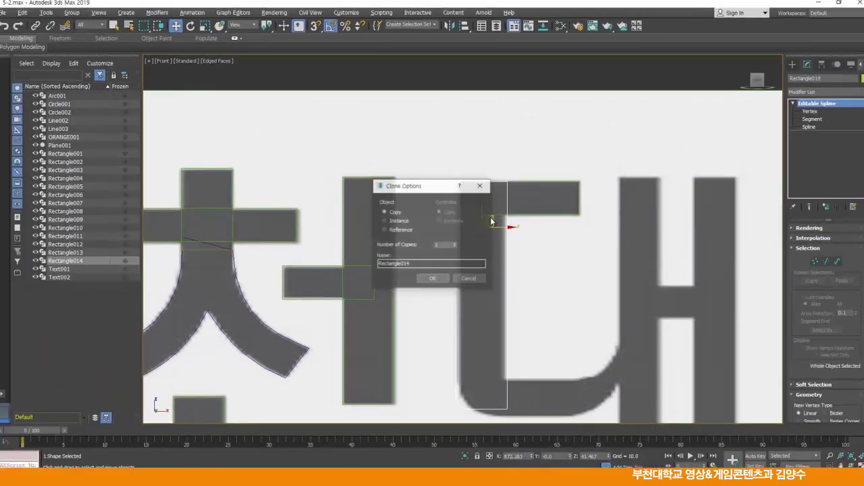
left_click(432, 277)
Raise the bottom vertices of the ㄷ stem rectangle to where the rounded corner begins, and leave vertex editing.
left_click(786, 104)
left_click(803, 112)
middle_click_drag(485, 297, 499, 204)
left_click_drag(470, 290, 470, 270)
left_click(456, 259)
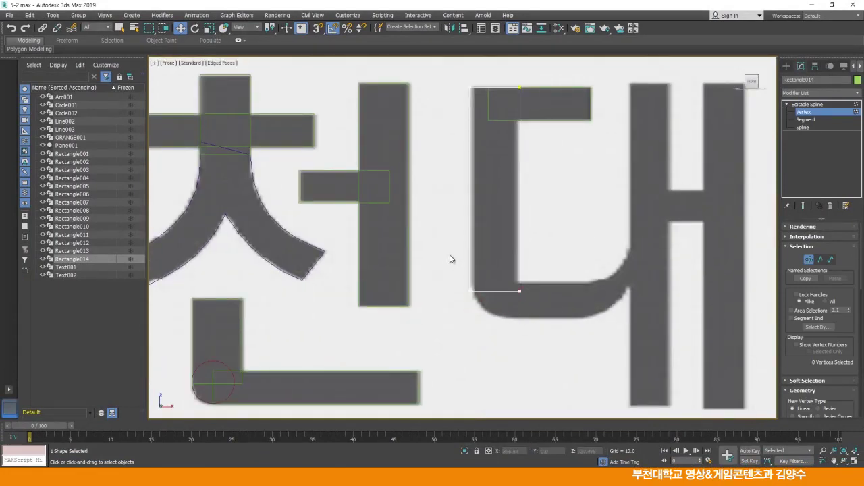
middle_click_drag(523, 186, 497, 258)
middle_click_drag(509, 222, 486, 171)
scroll(501, 237, "up", 2)
scroll(486, 196, "down", 2)
middle_click_drag(484, 294, 486, 230)
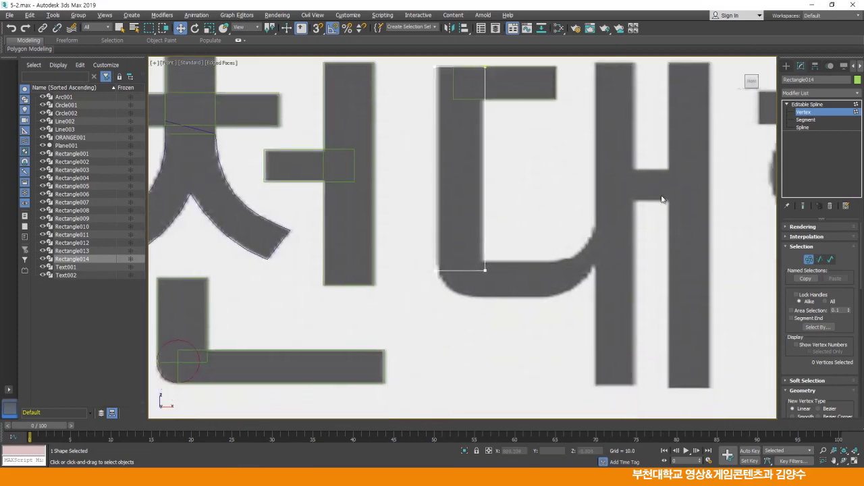
left_click(801, 105)
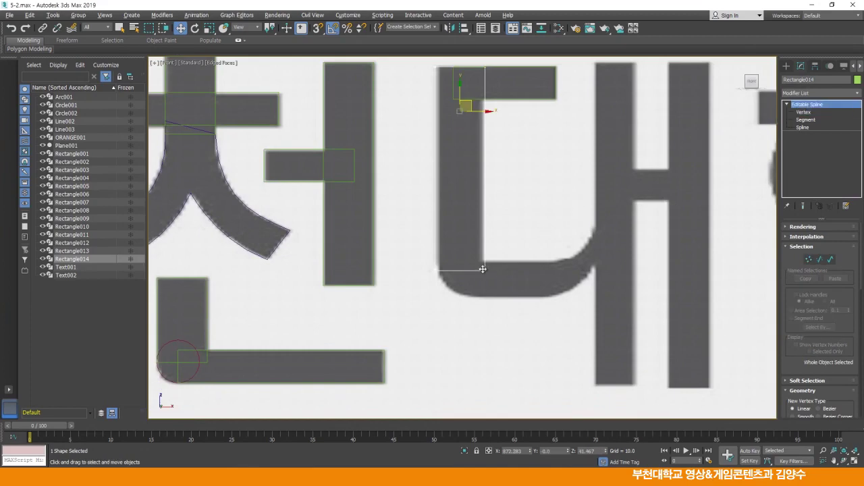
Draw a line along the upper edge of ㄷ's bottom stroke, ending in a Bezier curve up to the ㅐ stem.
middle_click_drag(528, 268, 427, 283)
scroll(513, 265, "up", 1)
mouse_move(531, 201)
middle_mouse_down()
mouse_move(512, 232)
mouse_move(520, 213)
middle_mouse_up()
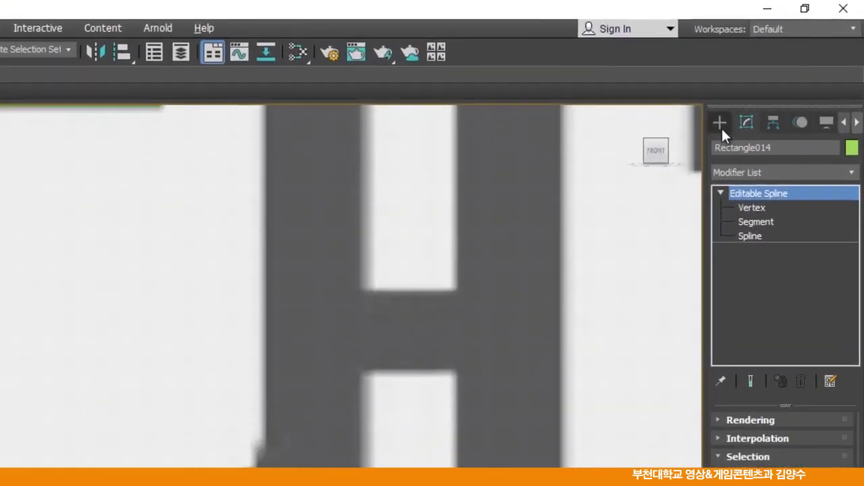
left_click(719, 124)
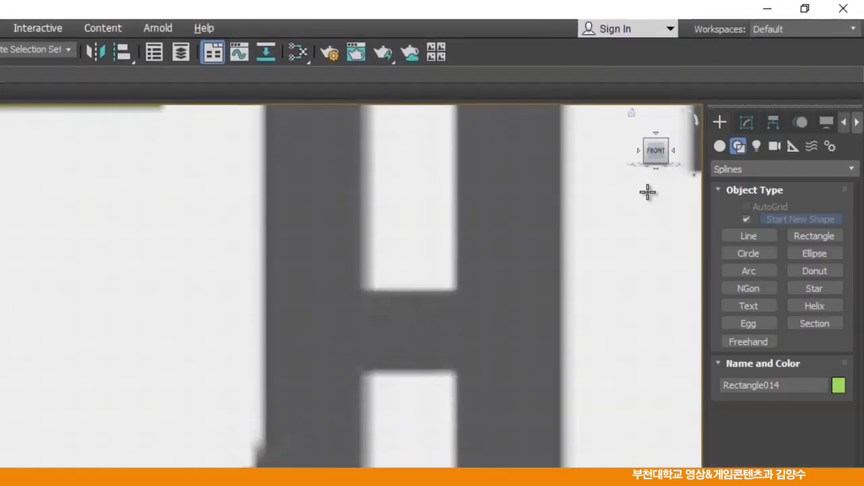
left_click(744, 237)
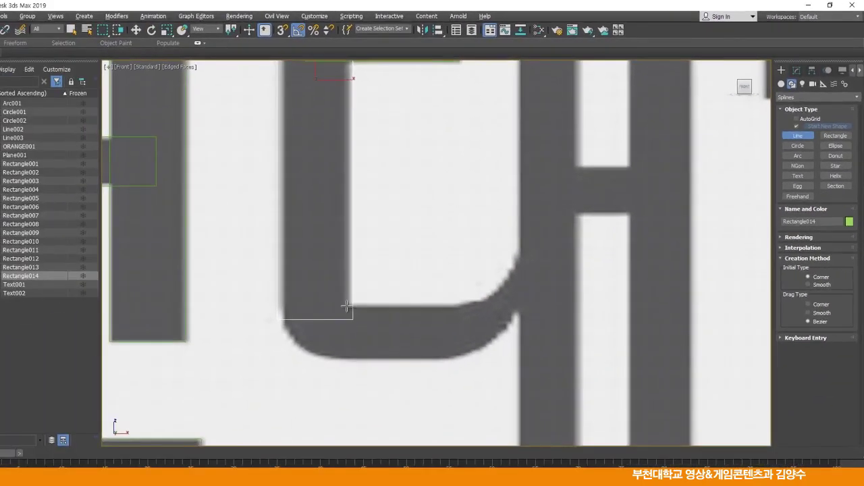
left_click(345, 306)
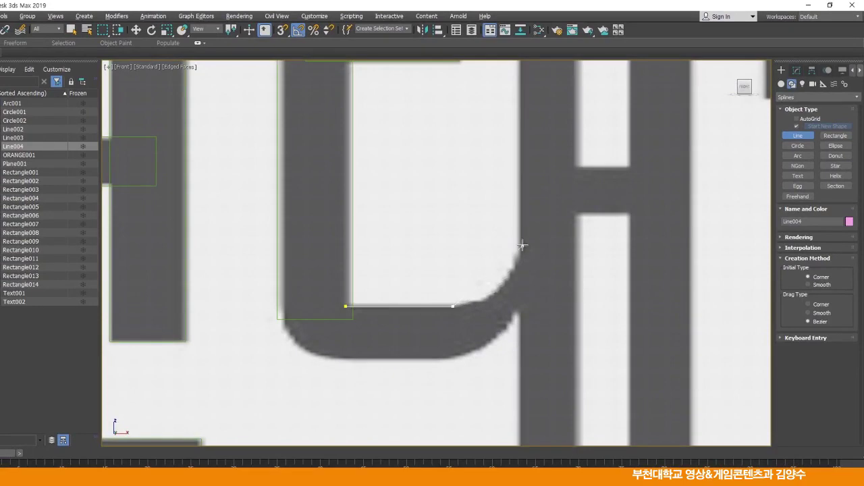
left_click_drag(521, 237, 528, 173)
right_click(545, 206)
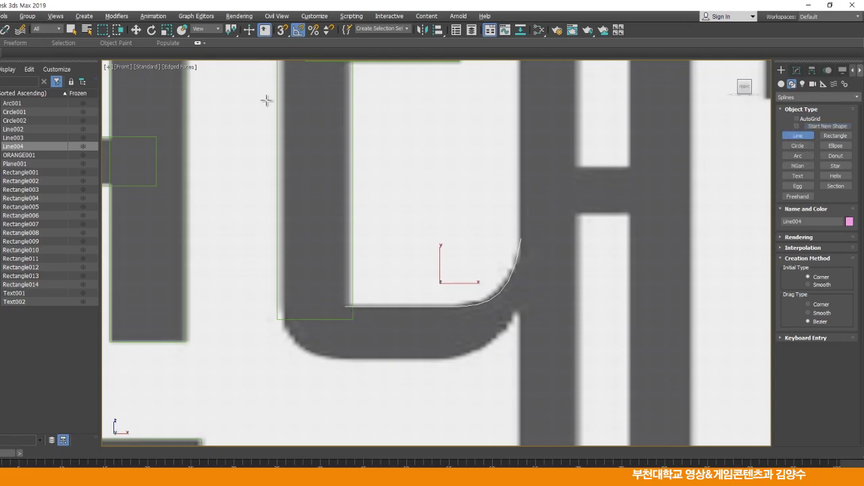
With 3D snapping on and Start New Shape off, draw the bottom stroke's lower curved edge, connecting it to both ends of the upper line.
left_click(283, 31)
left_click(282, 31)
left_click(345, 308)
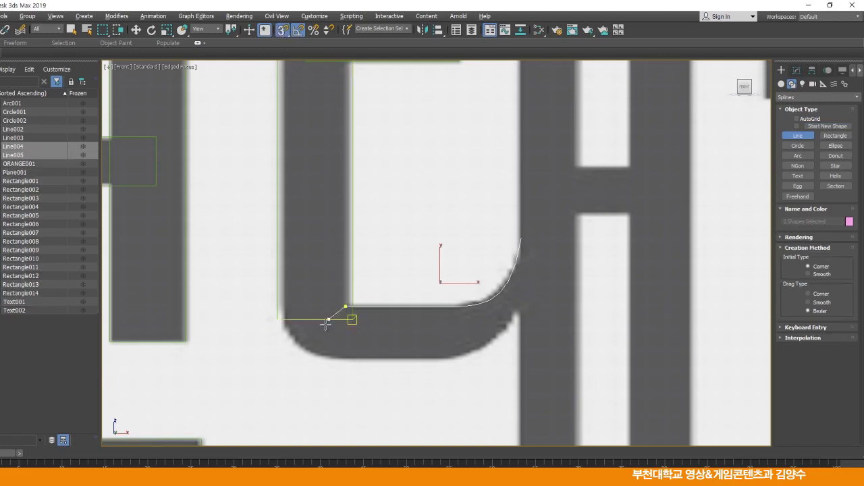
left_click(329, 357)
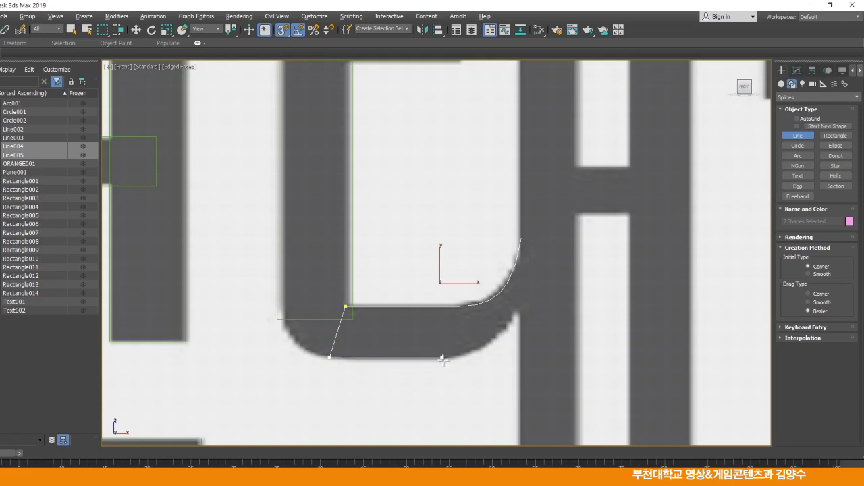
left_click(443, 357)
left_click_drag(533, 295, 575, 238)
left_click_drag(554, 236, 552, 233)
left_click(521, 239)
left_click(533, 294)
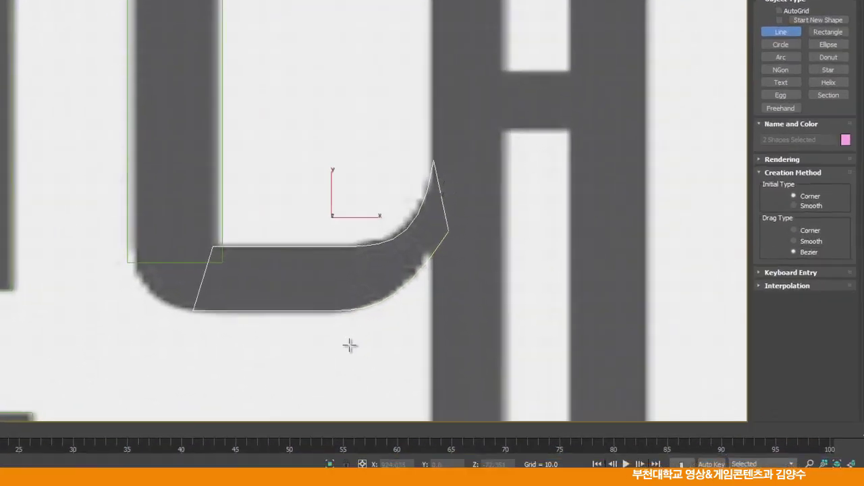
Turn Start New Shape back on, switch off 3D snapping, clear the selection and return to the Move tool.
middle_click_drag(350, 330, 358, 307)
scroll(357, 308, "down", 2)
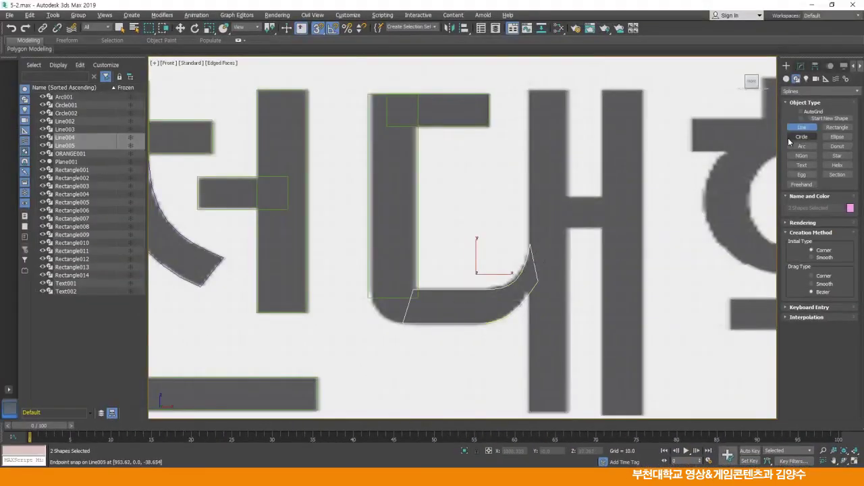
left_click(800, 118)
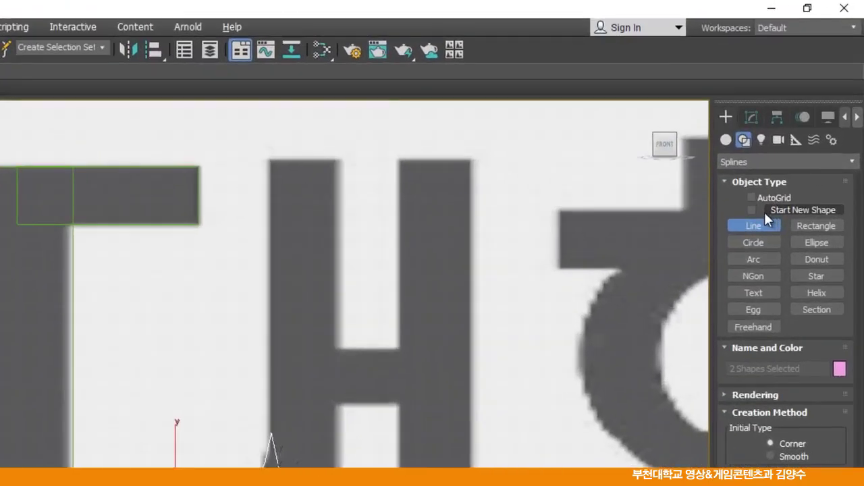
left_click(750, 209)
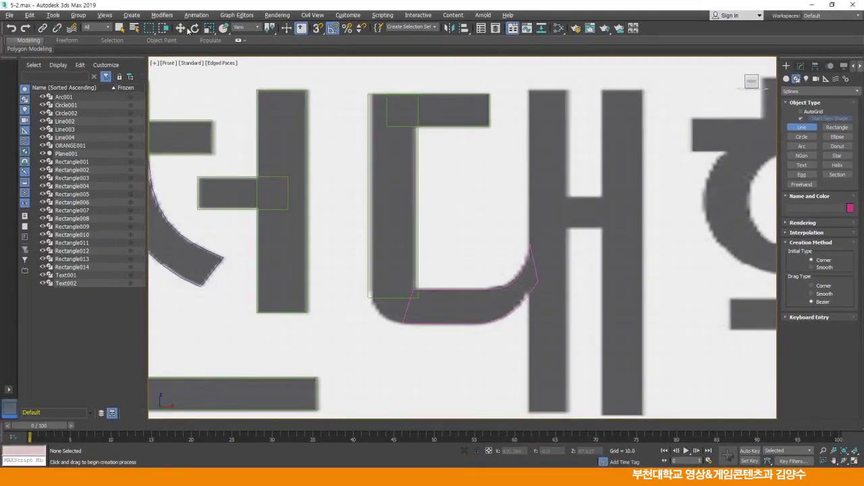
left_click(181, 28)
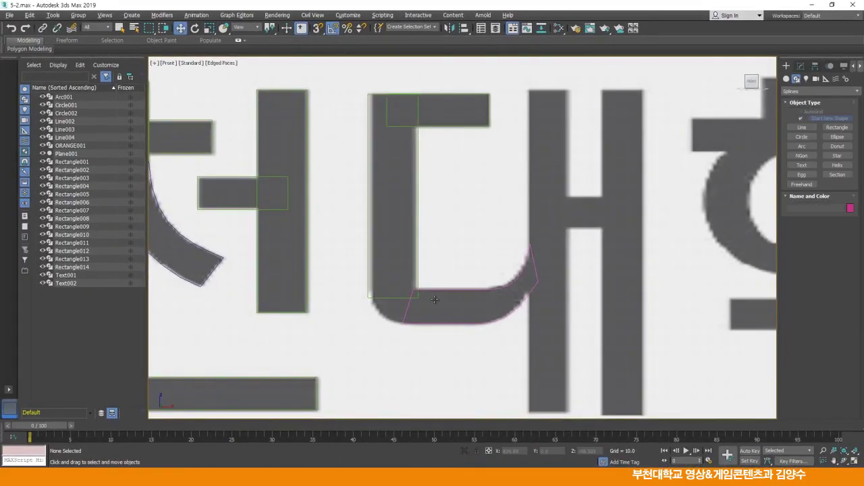
Clone the circle at the lower left corner of ㄴ as one copy onto the rounded lower left corner of ㄷ.
scroll(451, 289, "up", 3)
middle_click_drag(475, 273, 488, 257)
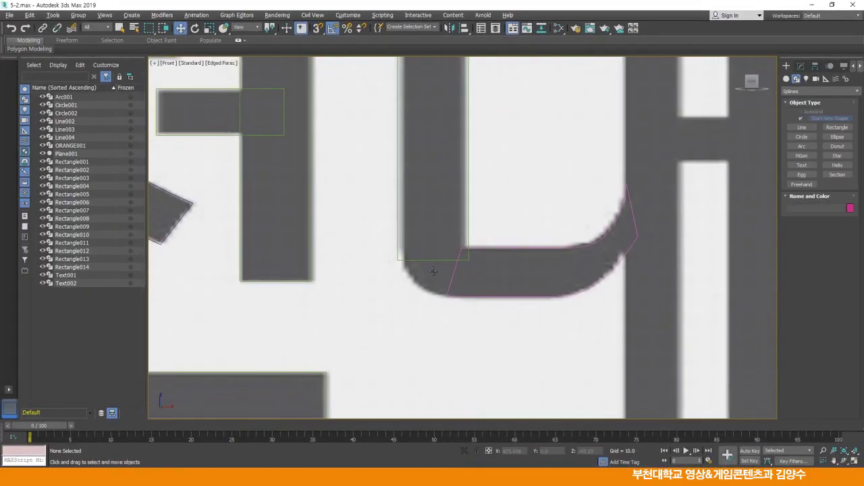
scroll(463, 266, "down", 3)
scroll(332, 284, "down", 4)
scroll(328, 274, "up", 5)
left_click(309, 267)
middle_click_drag(418, 270, 327, 329)
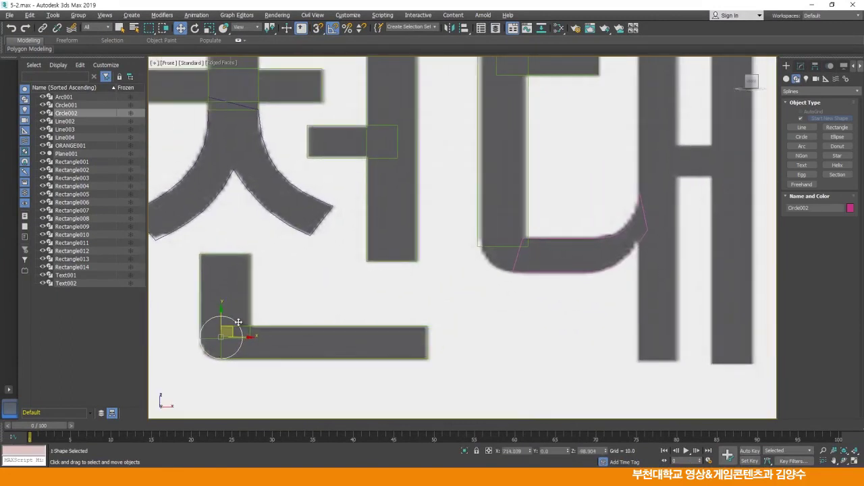
mouse_move(230, 327)
left_mouse_down()
mouse_move(403, 250)
mouse_move(507, 228)
mouse_move(511, 238)
left_mouse_up()
left_click(434, 278)
scroll(493, 278, "up", 2)
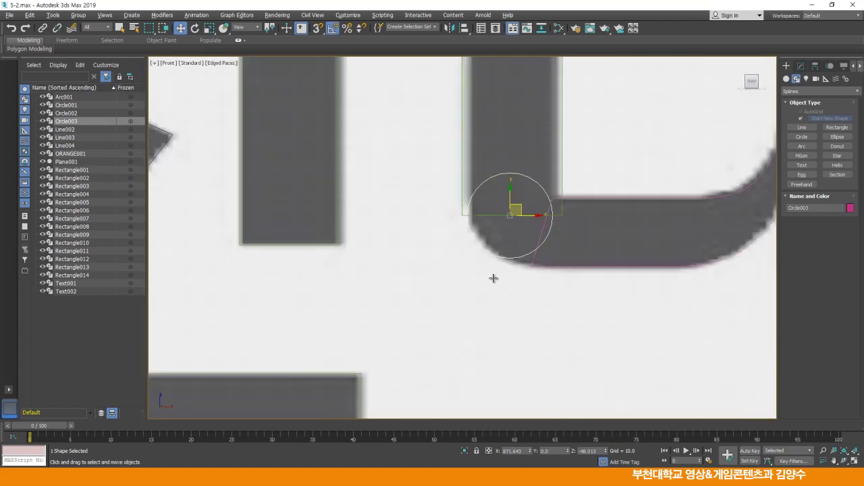
Set the radius of the circle at ㄷ's rounded lower corner to 14.15 and nudge it into place between the stem's edges.
scroll(494, 278, "up", 3)
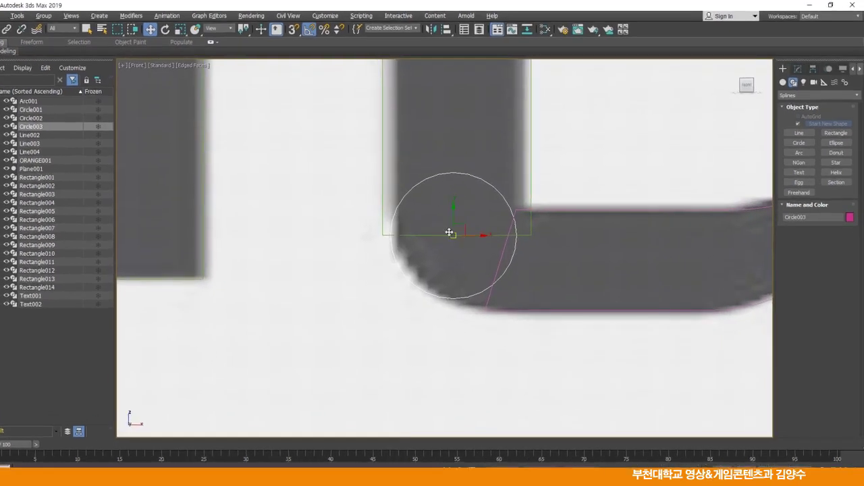
left_click(798, 68)
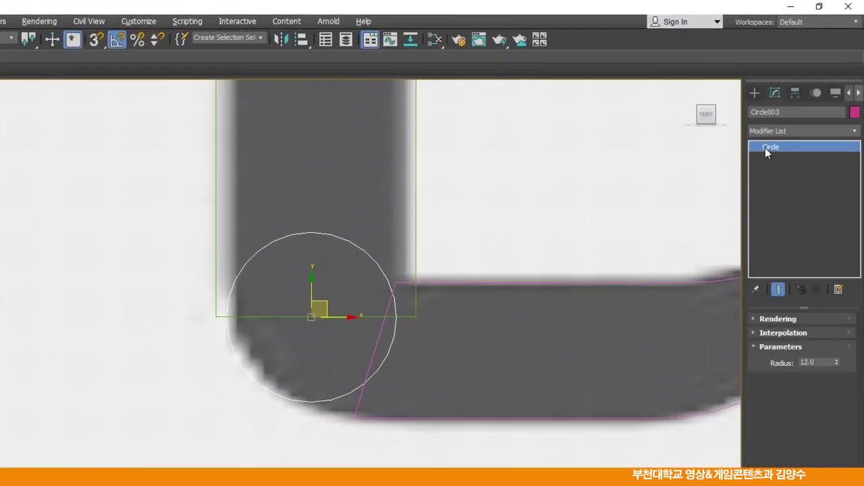
left_click_drag(837, 363, 840, 351)
left_click_drag(325, 309, 330, 306)
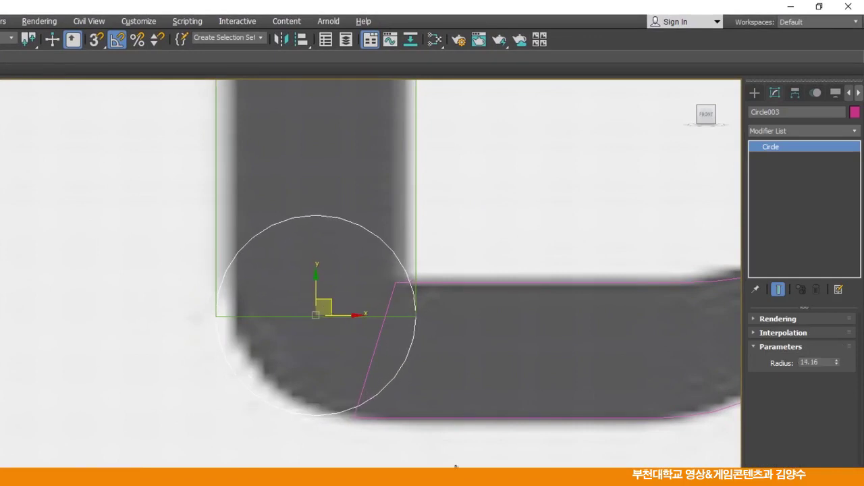
left_click(452, 464)
left_click(226, 363)
left_click(830, 363)
type("14.15")
key("Return")
left_click(511, 462)
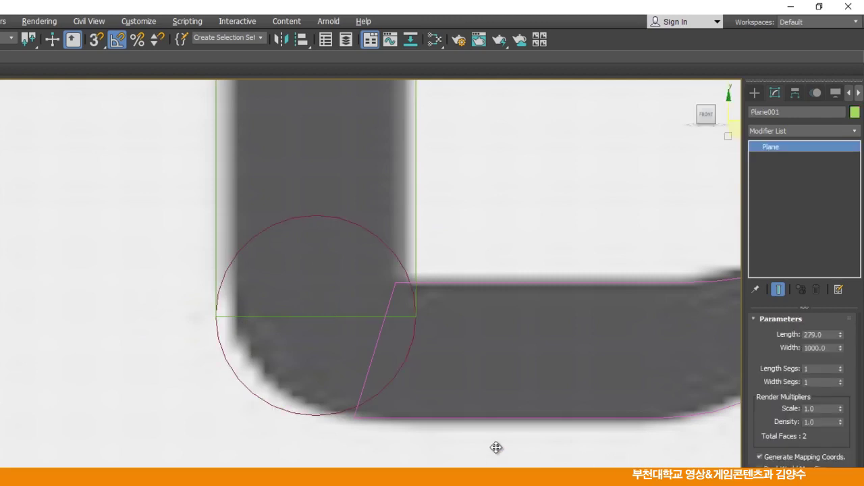
Align the corner circle to ㄷ's vertical stem rectangle in X position, minimum to minimum.
left_click(225, 359)
left_click_drag(347, 314, 375, 315)
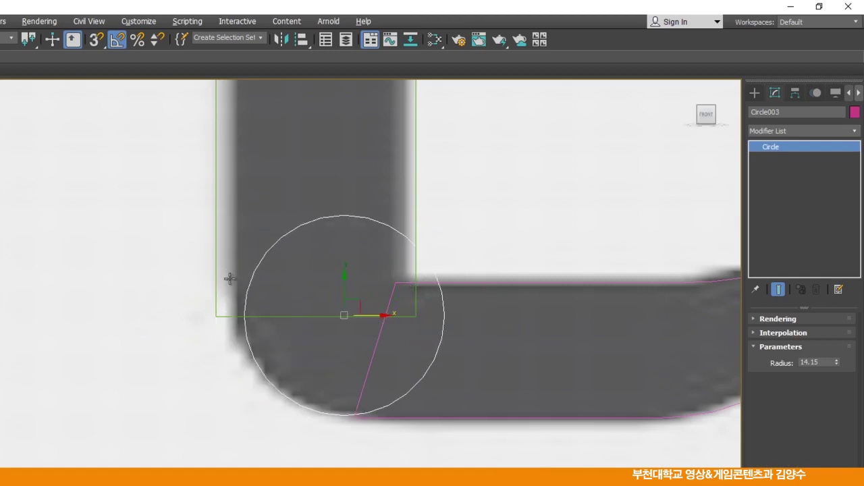
left_click(312, 41)
left_click(215, 218)
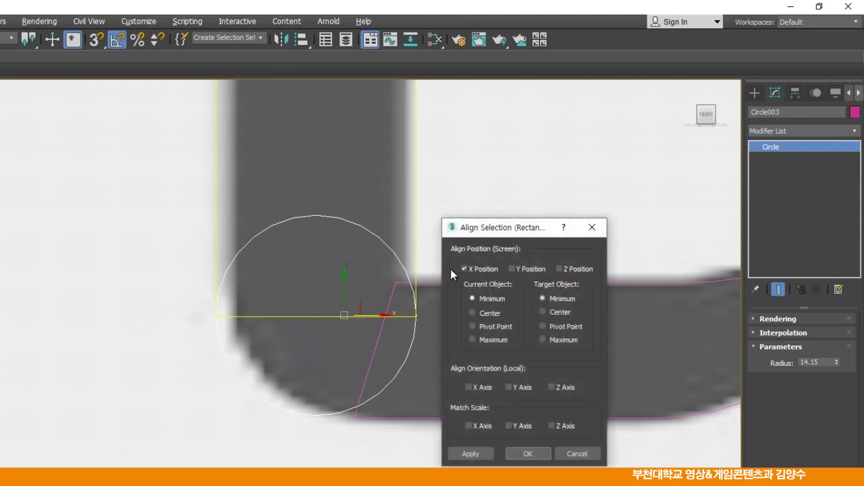
left_click(528, 454)
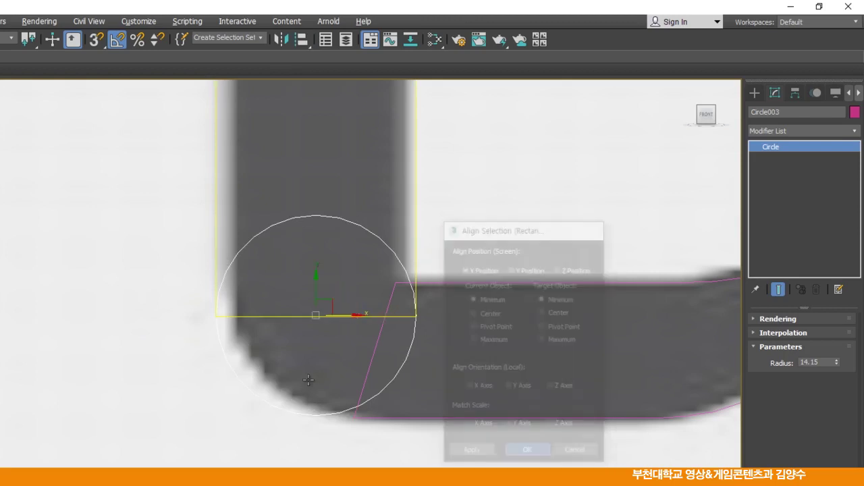
Move the lower left vertex of ㄷ's bottom-stroke line outward to the lowest point of the corner circle.
left_click(457, 416)
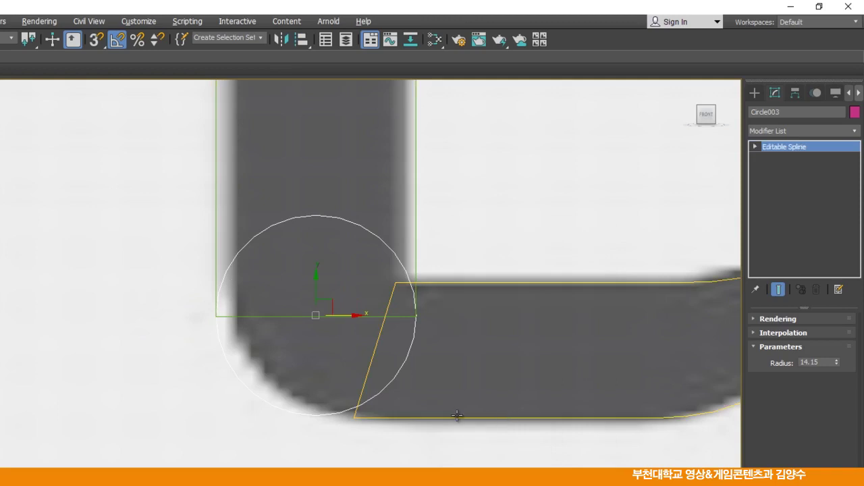
left_click(777, 158)
left_click_drag(330, 414, 348, 417)
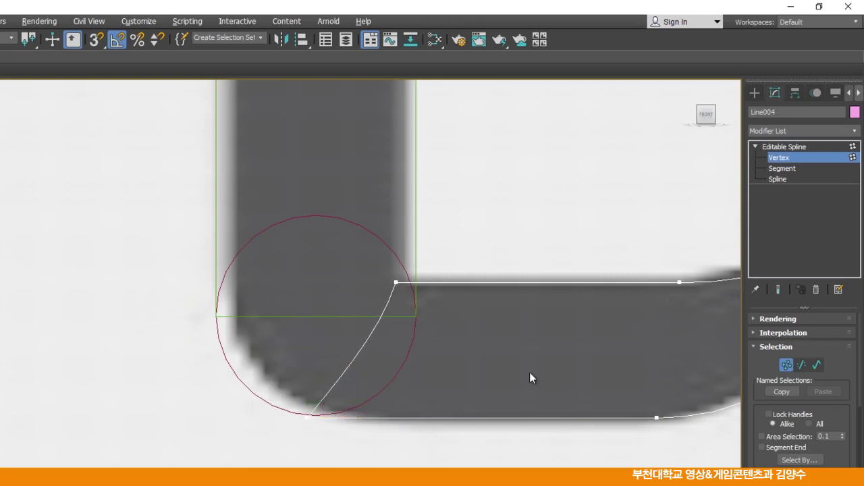
left_click(783, 148)
Align the corner circle to ㄷ's bottom-stroke line in Y position, minimum to minimum, and deselect it.
middle_click_drag(250, 390, 221, 367)
left_click(222, 367)
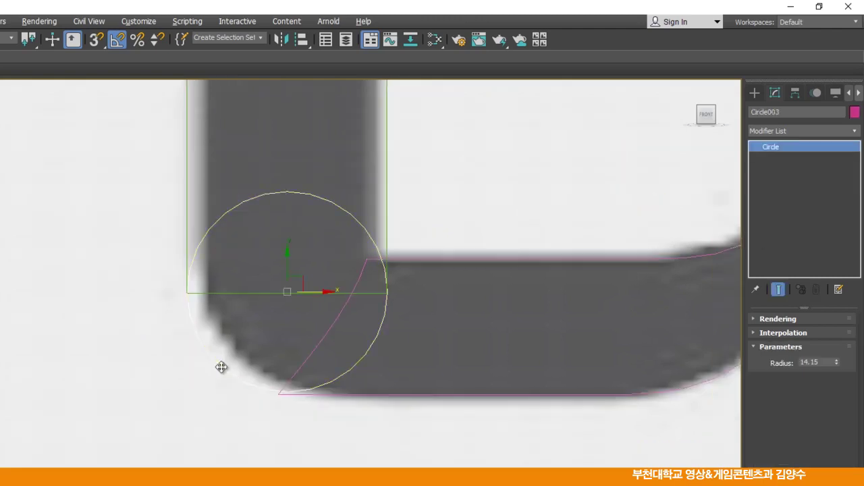
left_click(302, 40)
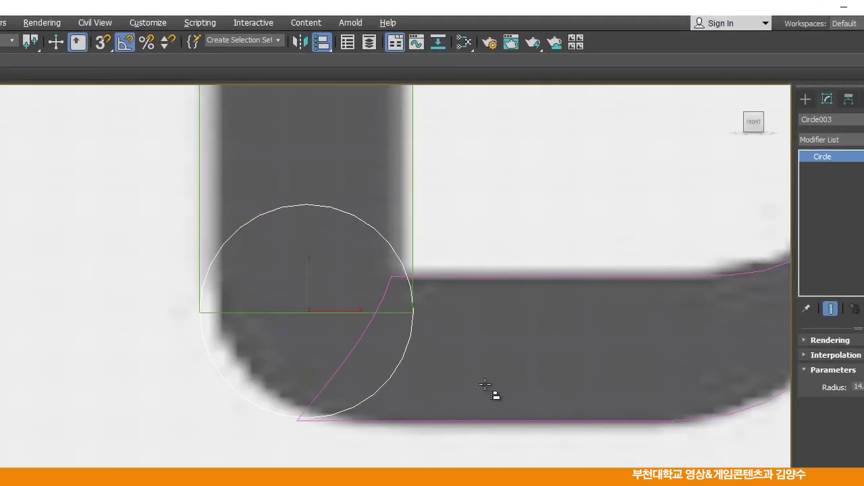
left_click(437, 416)
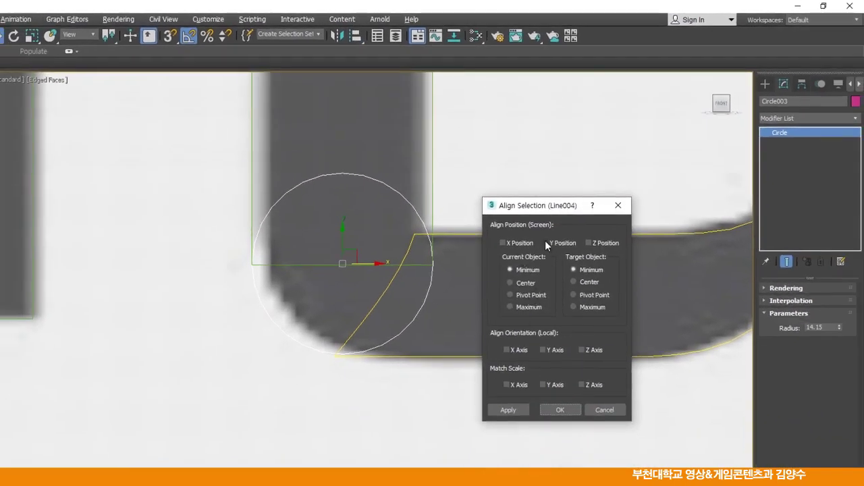
left_click(545, 243)
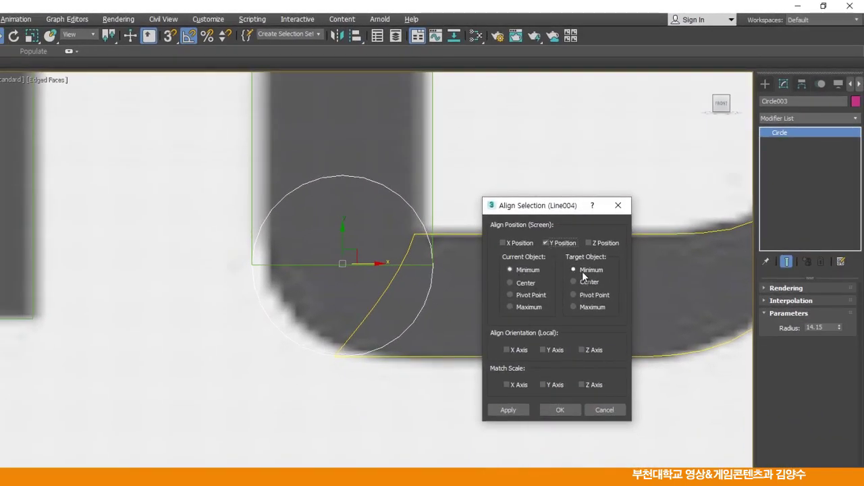
left_click(555, 409)
left_click(486, 399)
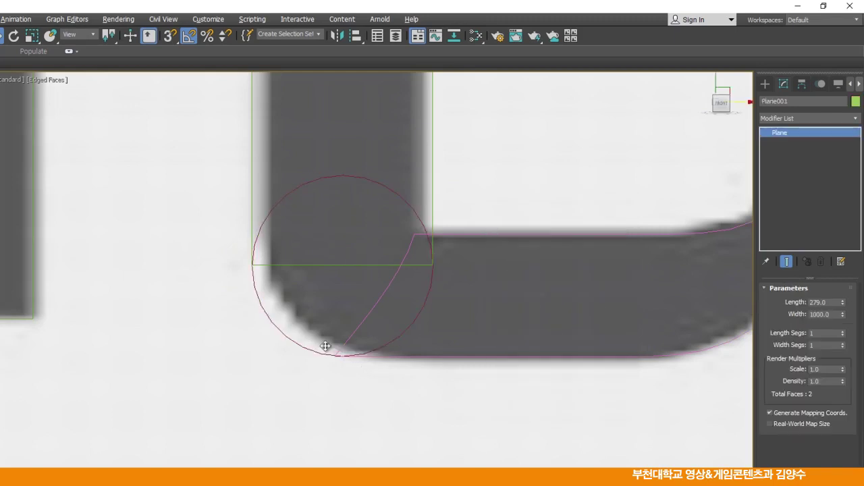
Clone the tall vertical rectangle of ㅓ in 천 as one copy onto the first stem of ㅐ.
scroll(560, 274, "down", 8)
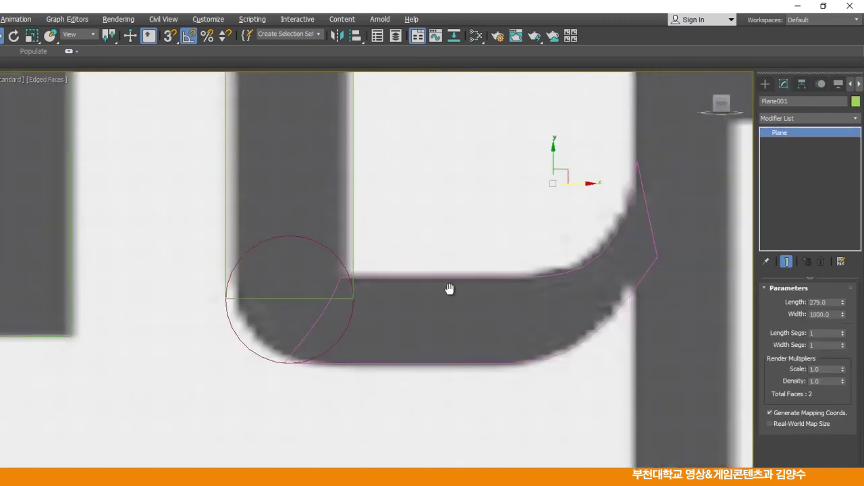
scroll(469, 271, "down", 3)
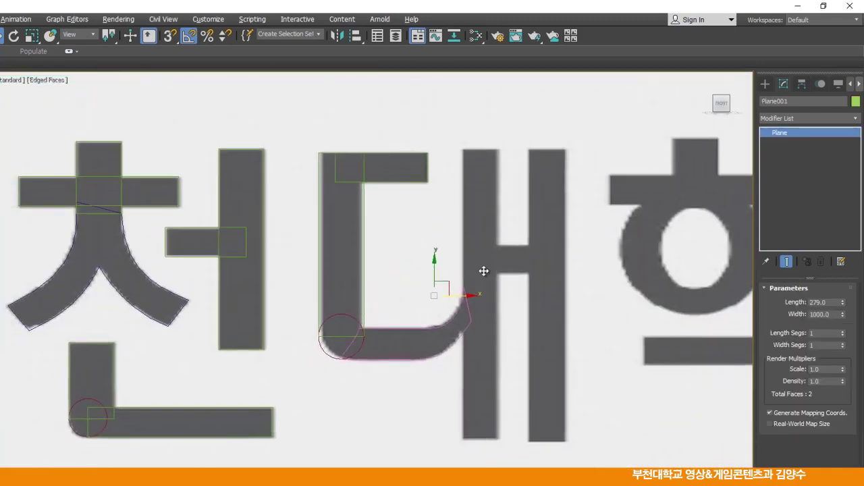
left_click(263, 285)
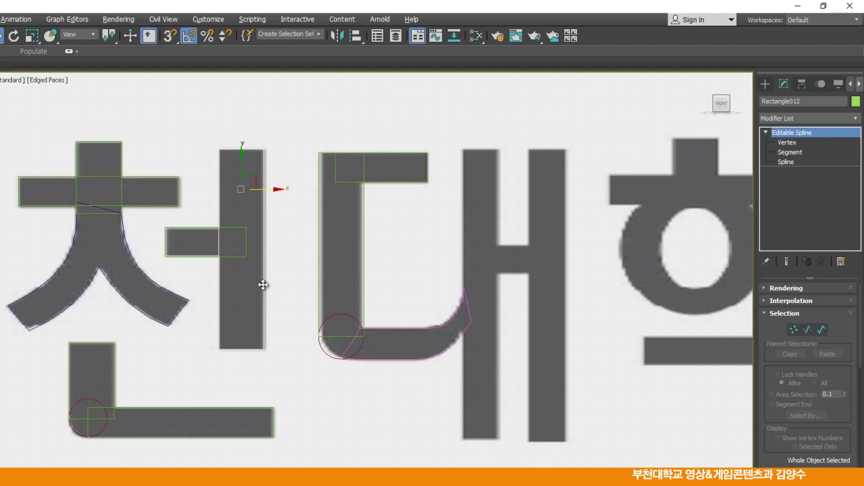
left_click(481, 200)
left_click_drag(480, 200, 500, 181)
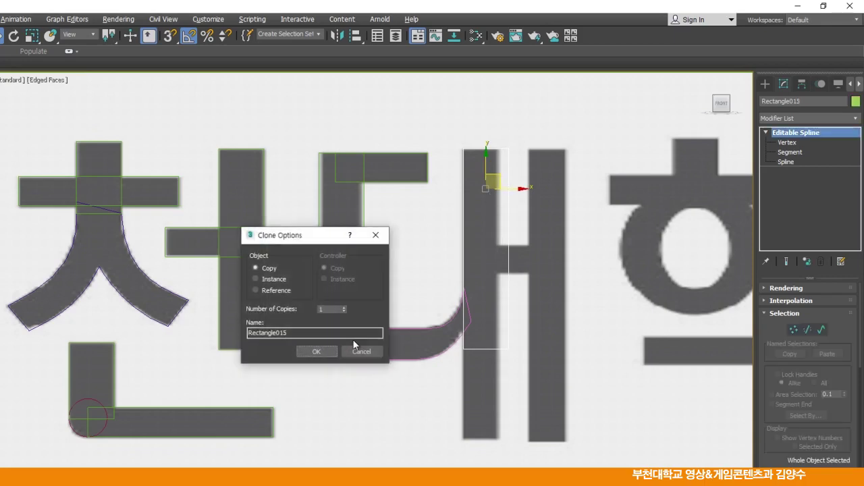
left_click(322, 349)
Move the copied rectangle's two right vertices inward to match the width of ㅐ's first stem.
left_click(766, 132)
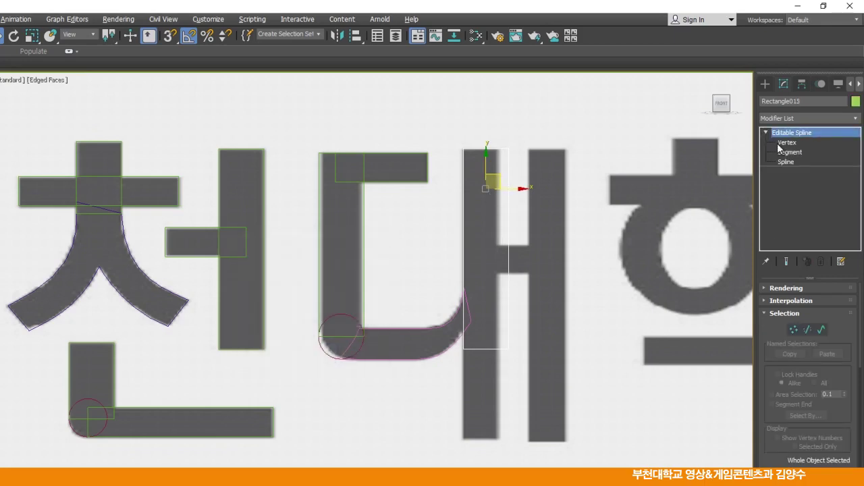
left_click(786, 142)
left_click_drag(490, 376, 490, 379)
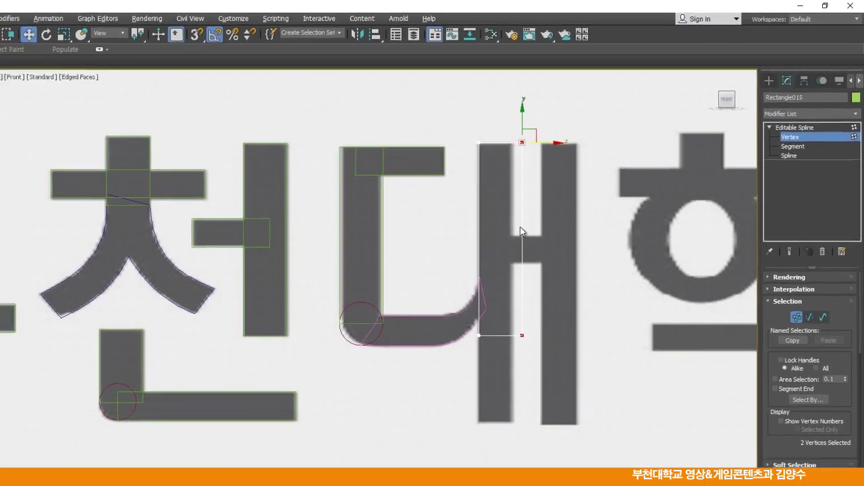
scroll(509, 237, "up", 2)
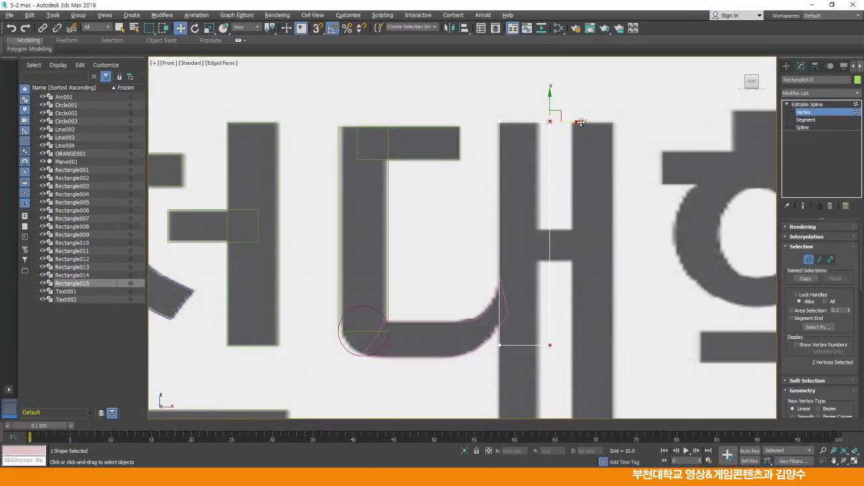
left_click_drag(580, 123, 569, 122)
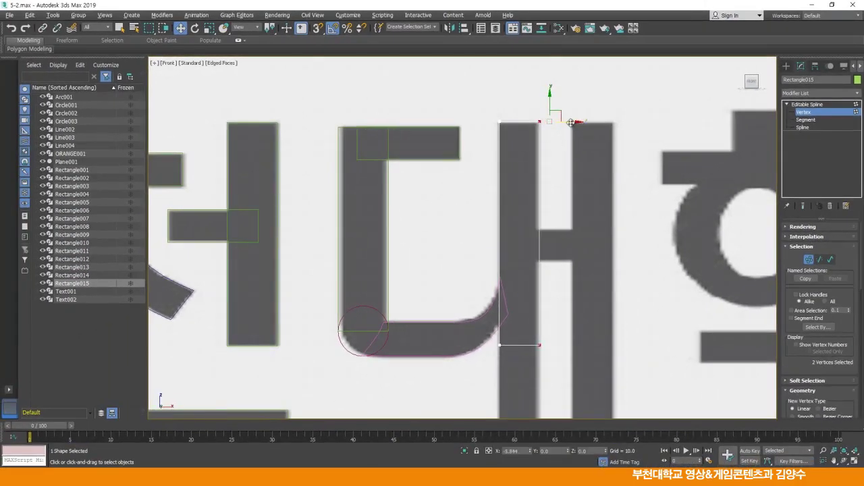
left_click(579, 268)
Move the rectangle's two lower vertices down to the foot of ㅐ's first stem.
middle_click_drag(579, 267, 596, 173)
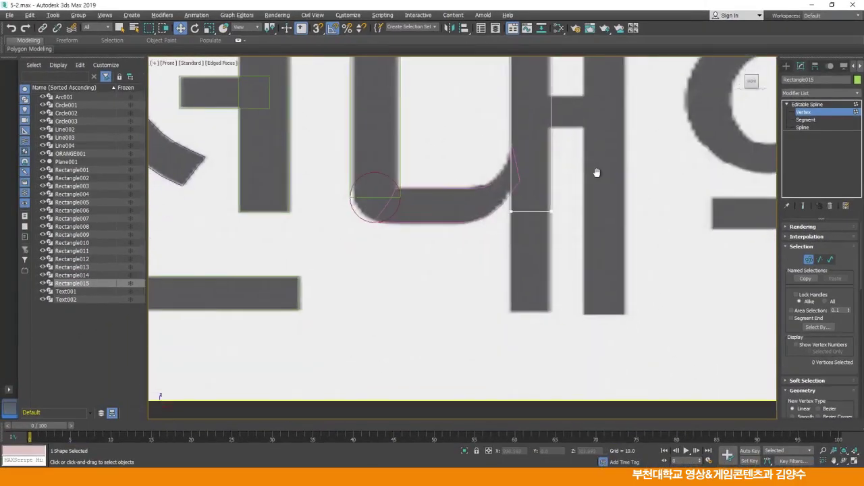
left_click_drag(582, 247, 580, 244)
left_click_drag(553, 187, 552, 284)
scroll(553, 270, "down", 3)
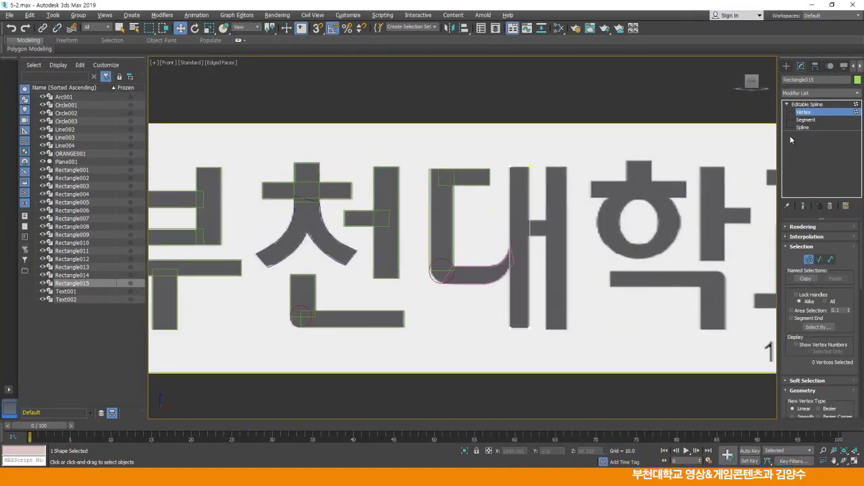
Leave vertex editing and clone the stem rectangle as one copy along X onto ㅐ's second stem.
left_click(804, 105)
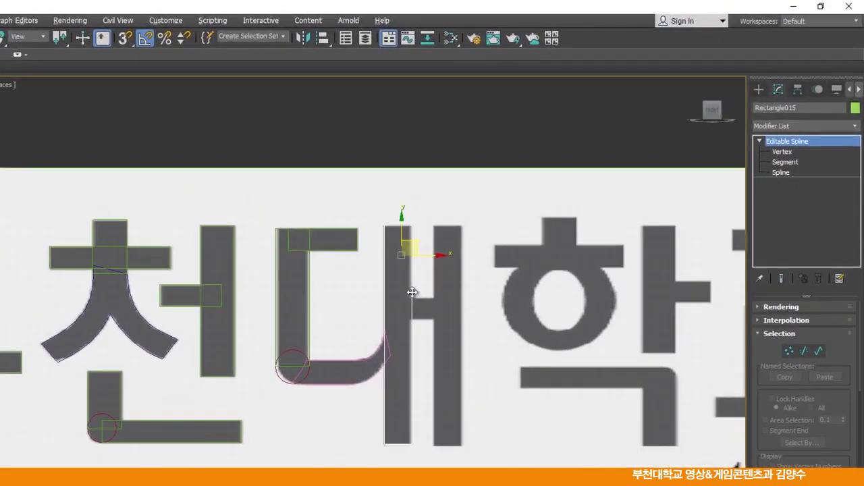
left_click_drag(431, 256, 480, 256, "shift")
left_click(300, 373)
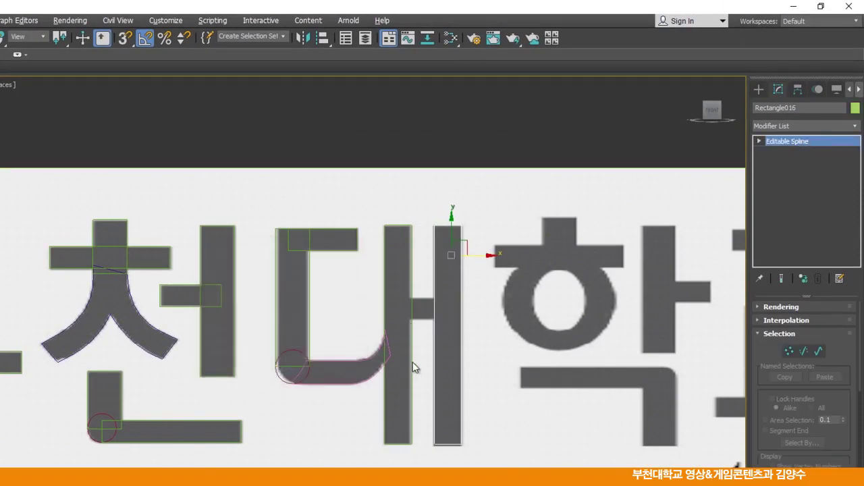
Clone the rectangle of ㄷ's upper bar as one copy onto the short crossbar between ㅐ's stems.
scroll(414, 368, "up", 3)
left_click(325, 215)
left_click_drag(332, 215, 453, 296)
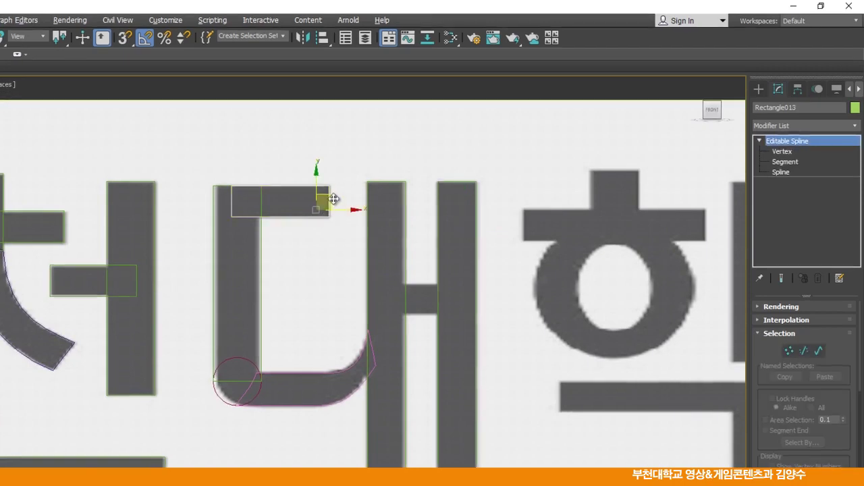
left_click_drag(410, 174, 417, 175, "shift")
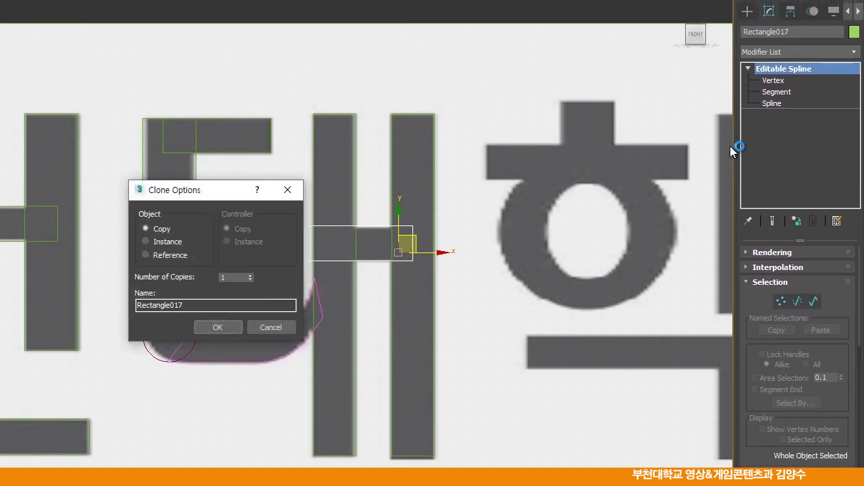
left_click(217, 326)
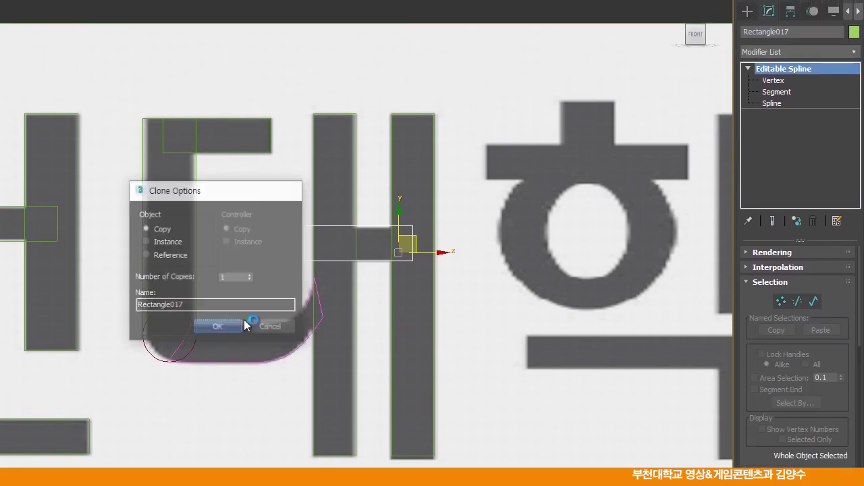
Shorten the crossbar rectangle by moving its two left vertices inward over ㅐ's first stem, and leave vertex editing.
left_click(748, 69)
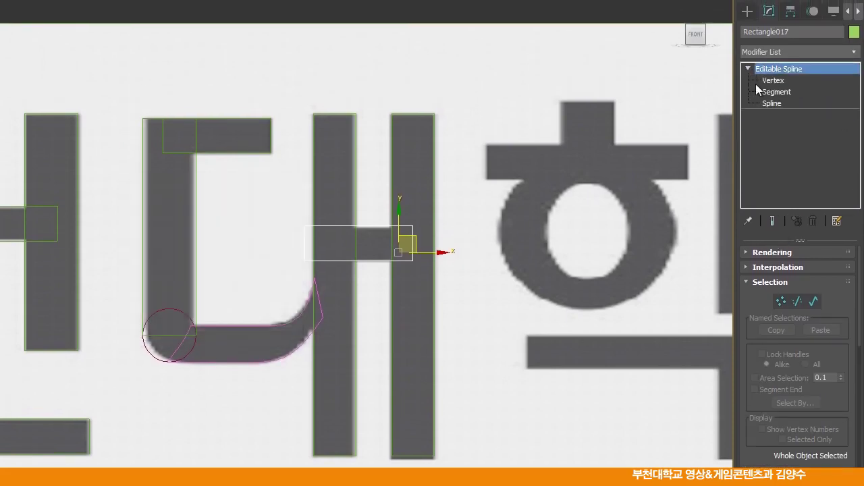
left_click(763, 82)
left_click_drag(271, 198, 325, 286)
left_click_drag(340, 227, 363, 227)
left_click(486, 292)
scroll(461, 300, "down", 4)
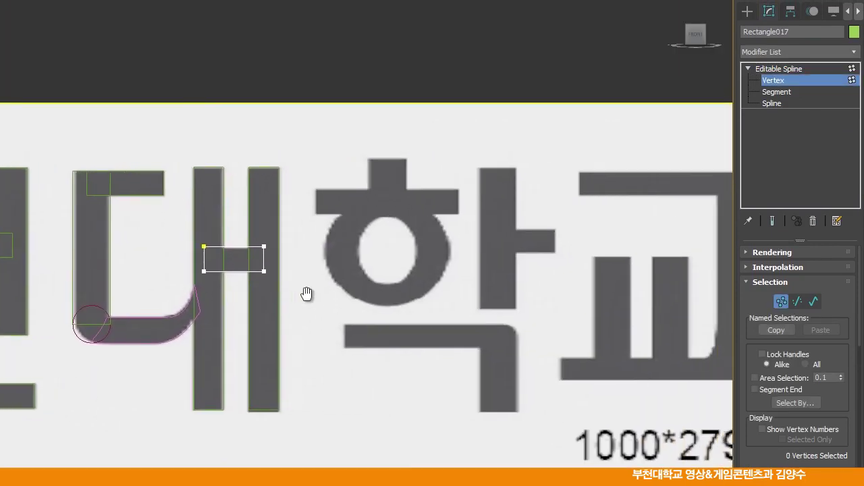
left_click(778, 68)
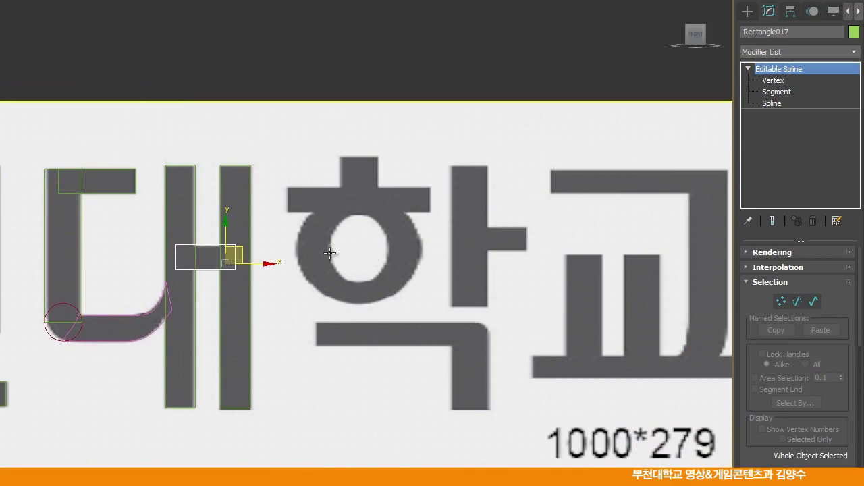
Clone the two rectangles on ㅊ's top stroke and crossbar together along X onto ㅎ's top stroke and crossbar, and clear the selection.
middle_click_drag(330, 260, 413, 265)
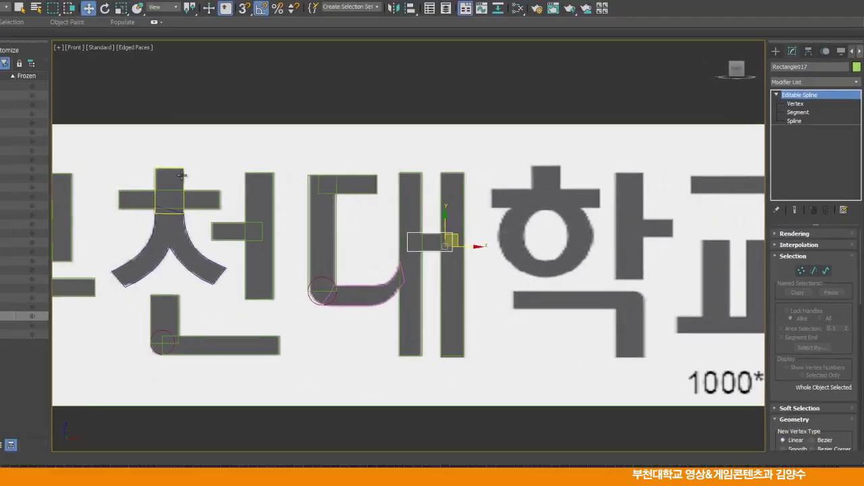
left_click(263, 175)
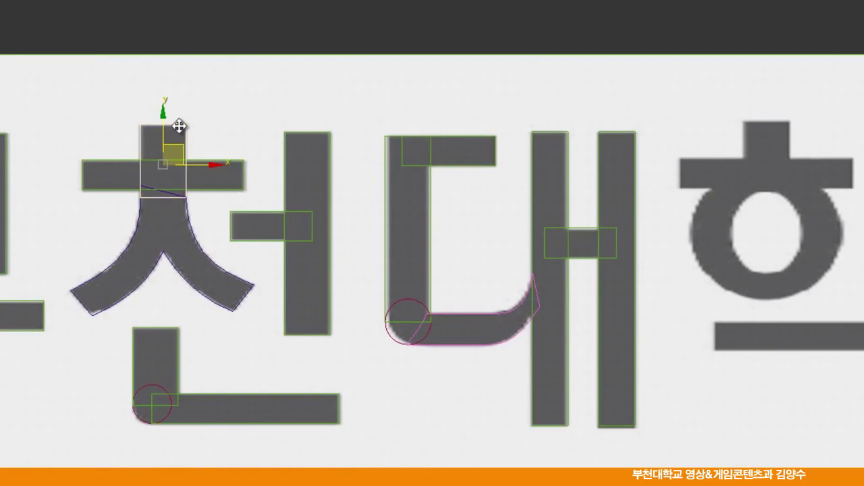
left_click(218, 184)
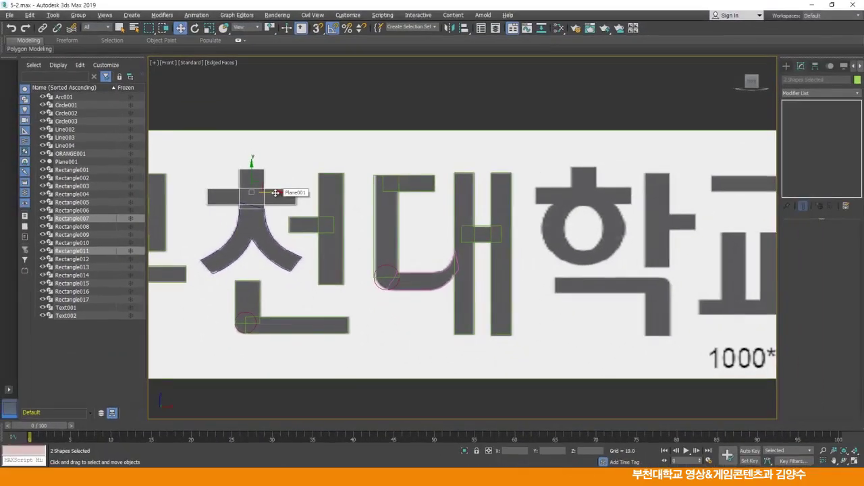
left_click_drag(278, 193, 604, 191)
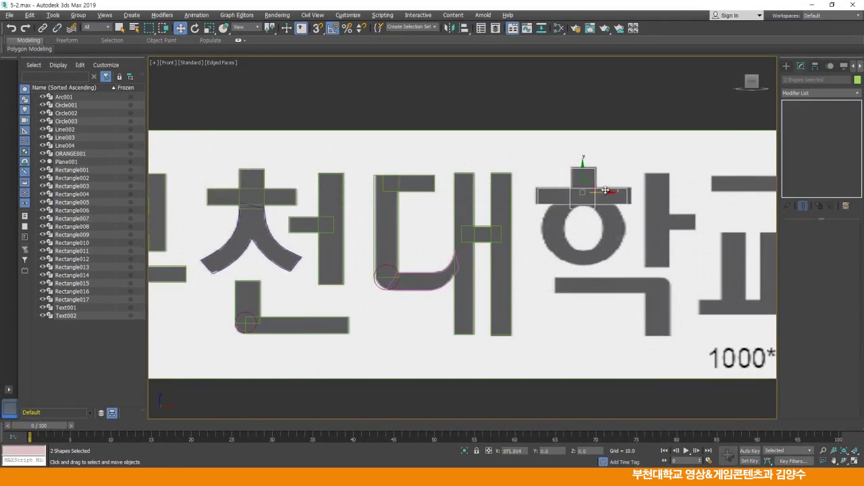
left_click_drag(605, 189, 607, 188)
left_click(434, 278)
left_click(523, 106)
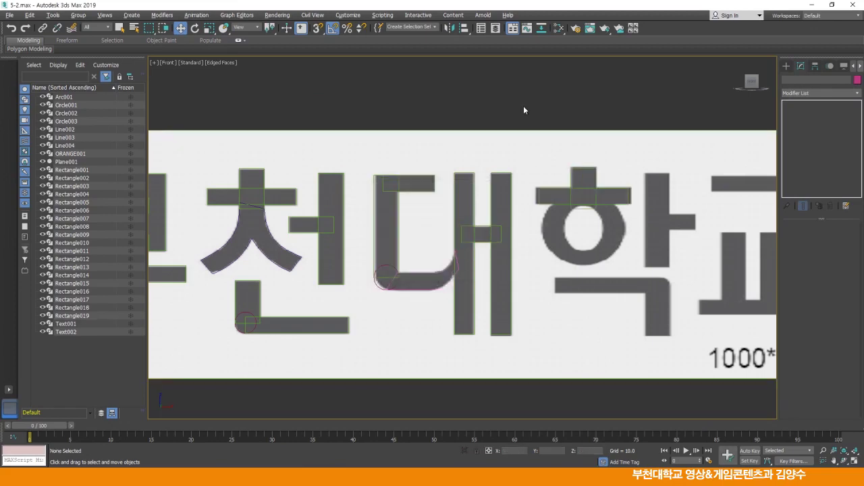
Widen ㅎ's crossbar rectangle by moving its left and right vertex pairs out to the bar's ends, and leave vertex editing.
scroll(544, 242, "up", 2)
middle_click_drag(545, 241, 508, 264)
scroll(508, 264, "up", 2)
left_click(528, 193)
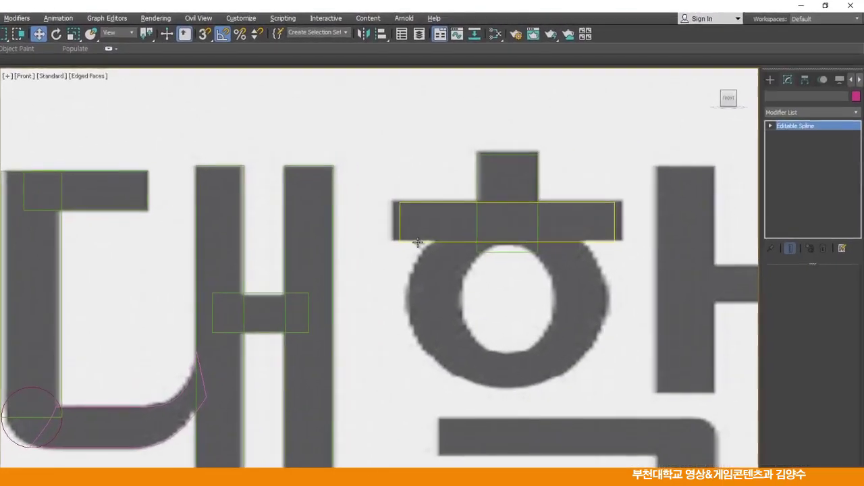
left_click(769, 126)
left_click(791, 135)
left_click_drag(371, 174, 424, 253)
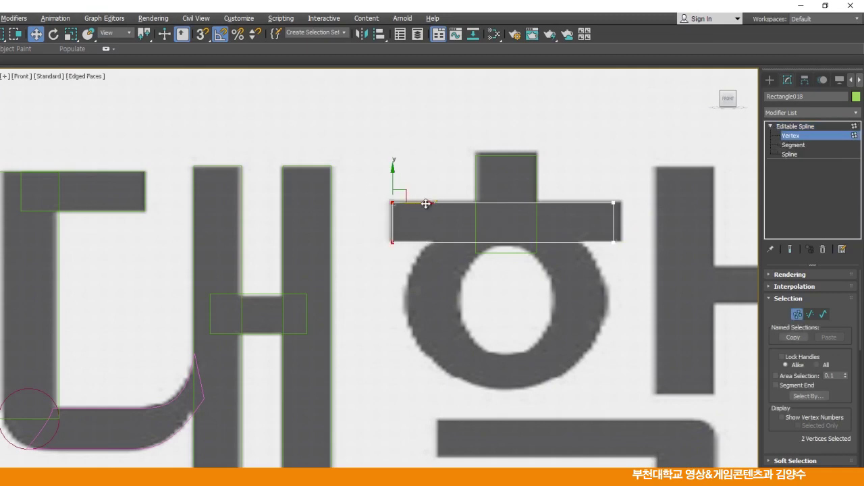
left_click_drag(635, 272, 618, 285)
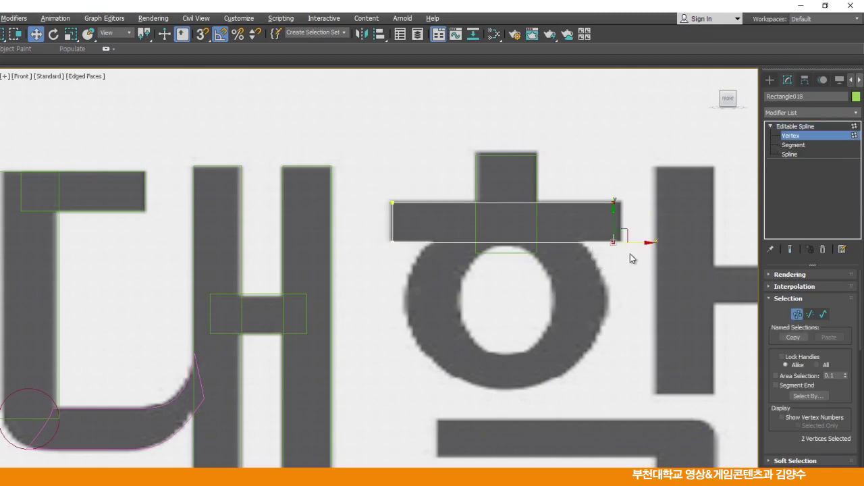
left_click_drag(645, 244, 652, 242)
left_click(592, 180)
left_click(795, 126)
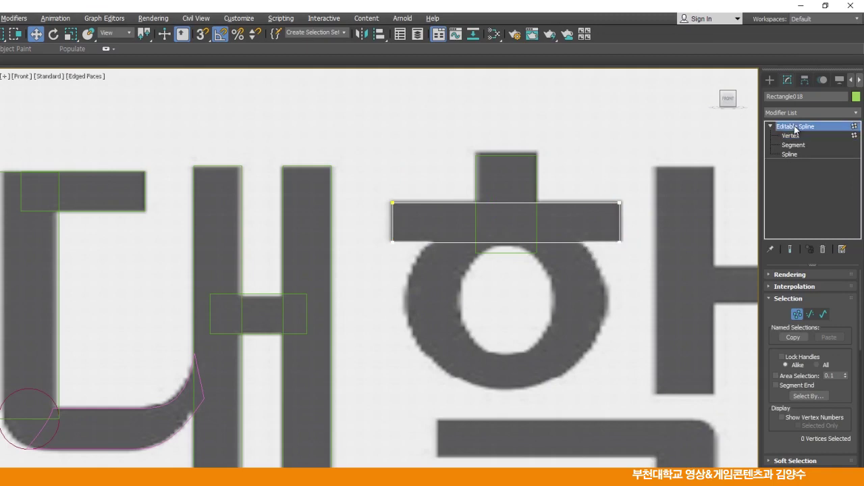
Draw a circle with a radius of about 25.6 from the center of the hole in ㅎ's ring.
scroll(573, 193, "down", 3)
middle_click_drag(557, 234, 512, 231)
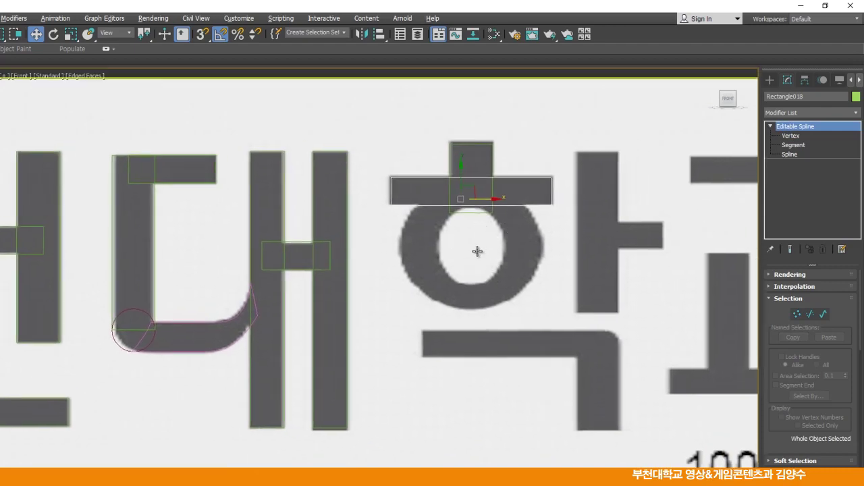
scroll(477, 251, "down", 2)
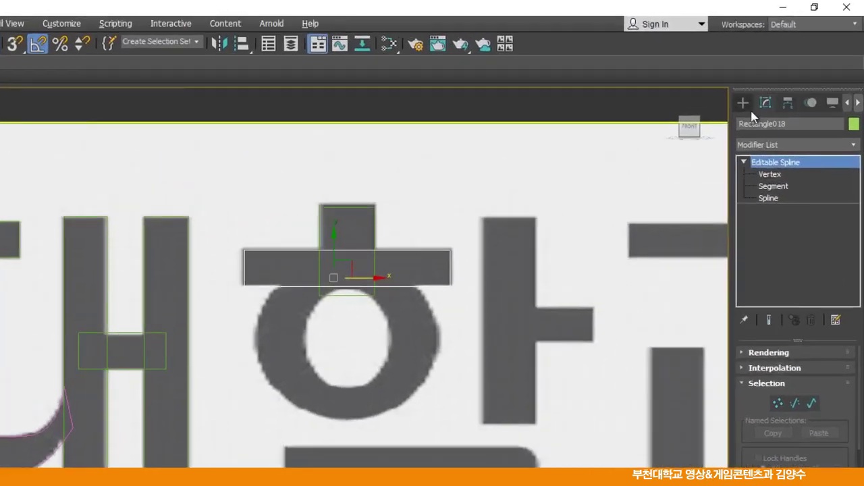
left_click(770, 80)
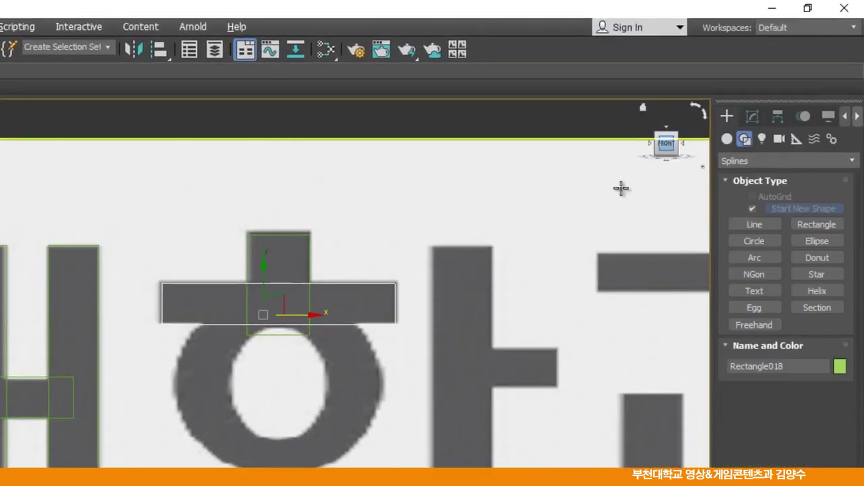
left_click(753, 241)
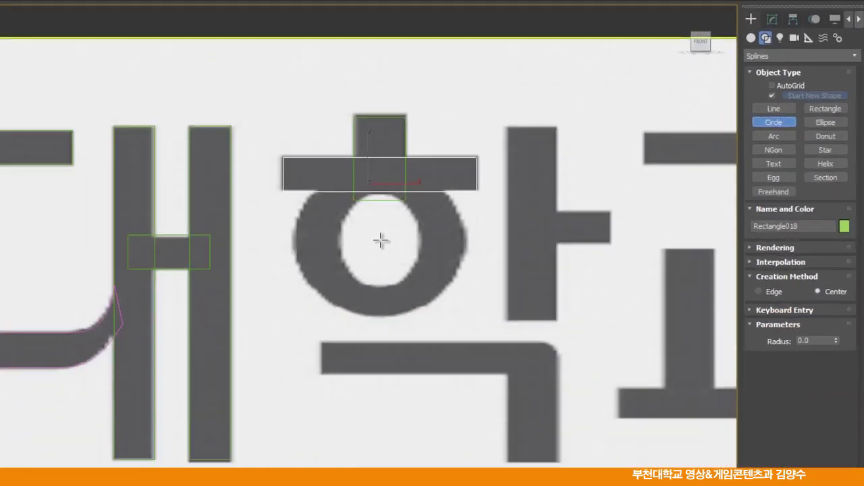
left_click_drag(281, 383, 284, 392)
left_click_drag(421, 194, 435, 228)
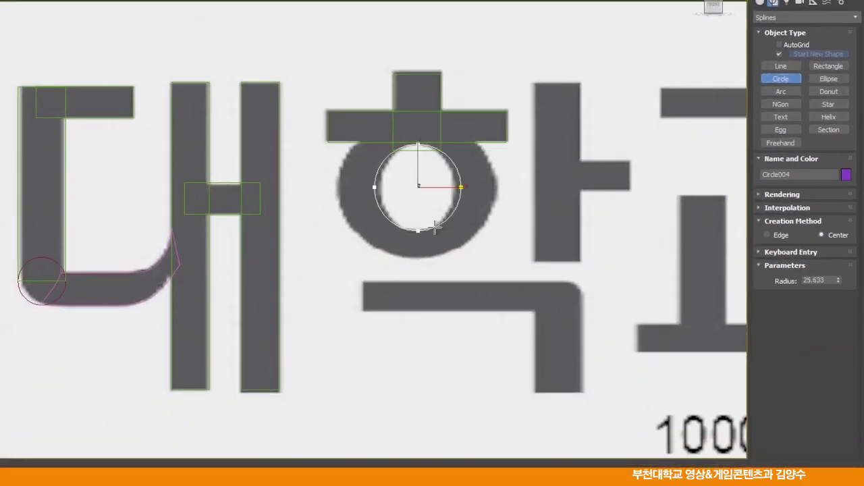
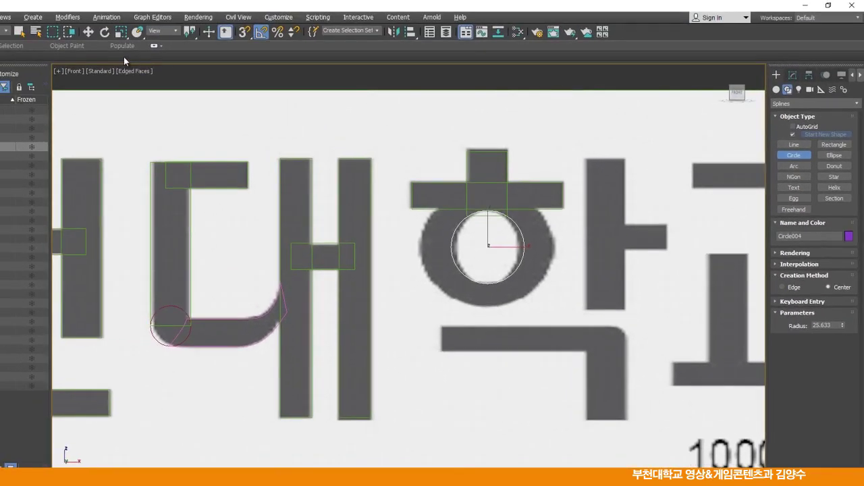
Scale the circle narrower along X to match the oval hole in ㅎ's ring, and return to the Move tool.
left_click(120, 32)
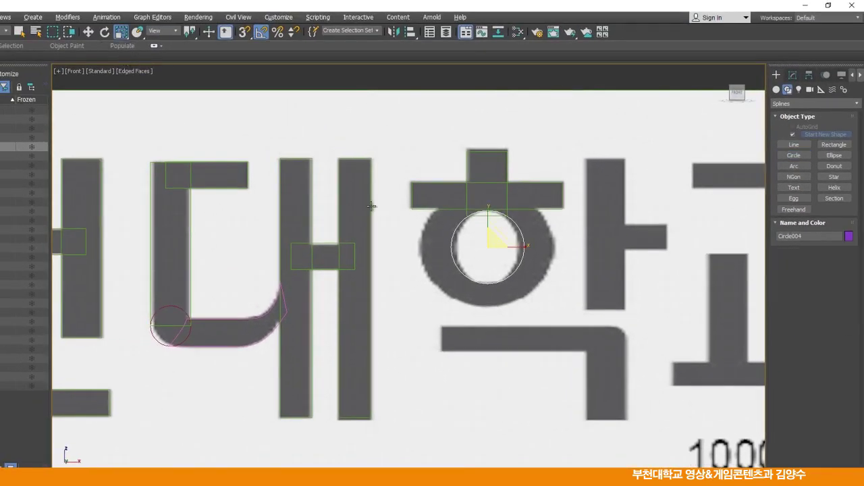
left_click_drag(526, 247, 522, 247)
key("w")
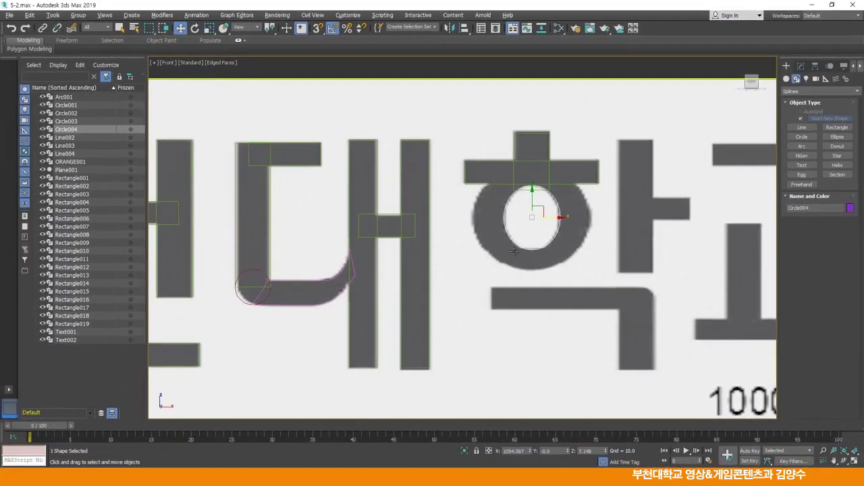
Draw a larger circle from the hole's center over ㅎ's ring and scale it slightly wider along X.
scroll(468, 280, "up", 3)
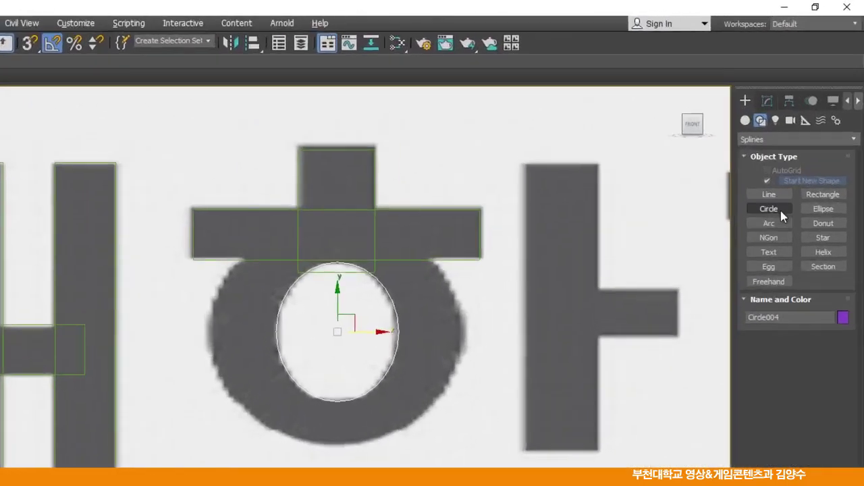
left_click(801, 137)
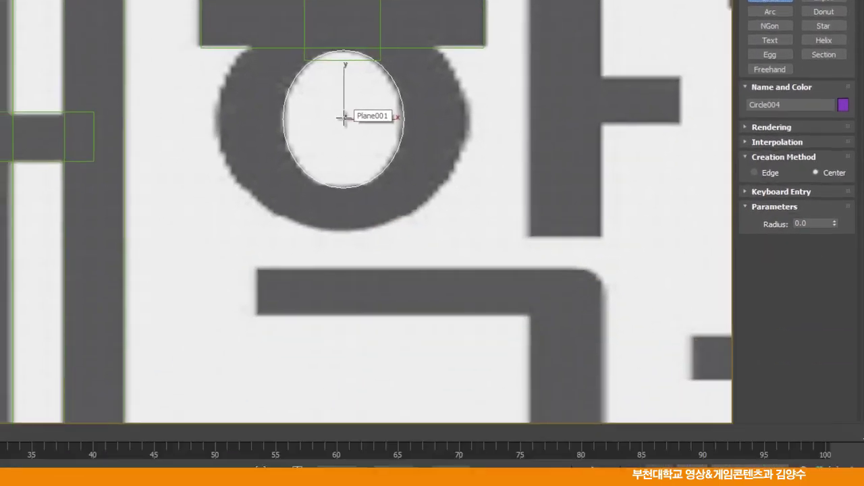
left_click_drag(287, 363, 351, 444)
left_click_drag(405, 272, 425, 299)
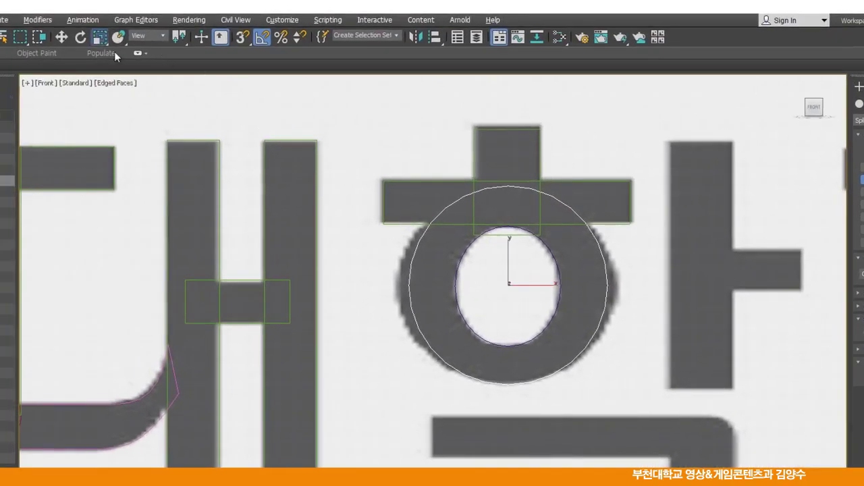
left_click(99, 38)
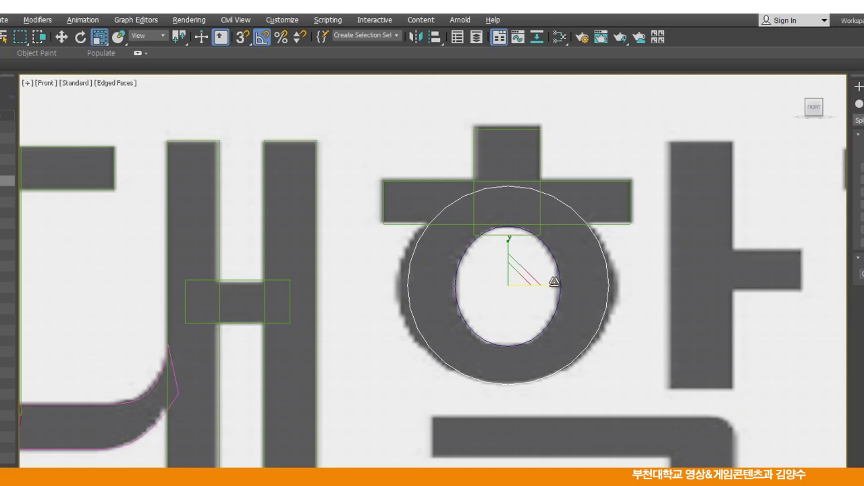
left_click(61, 37)
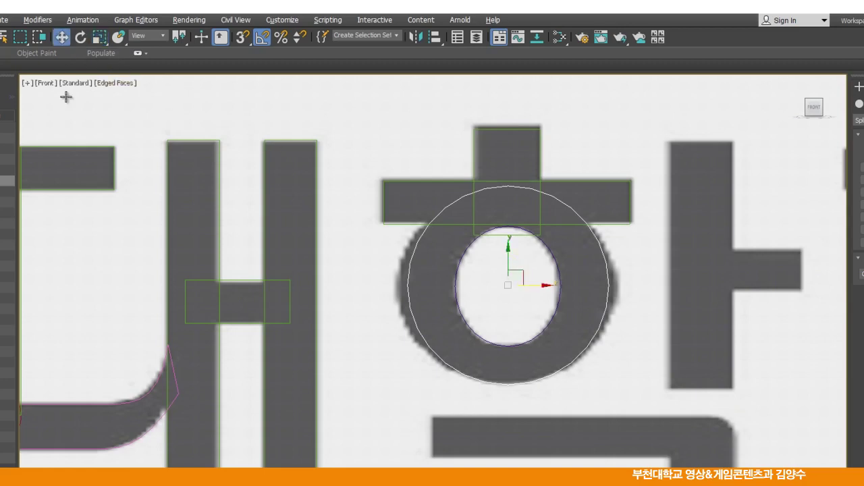
Align the outer circle to the inner oval on the X, Y and Z positions, center to center.
scroll(489, 241, "up", 2)
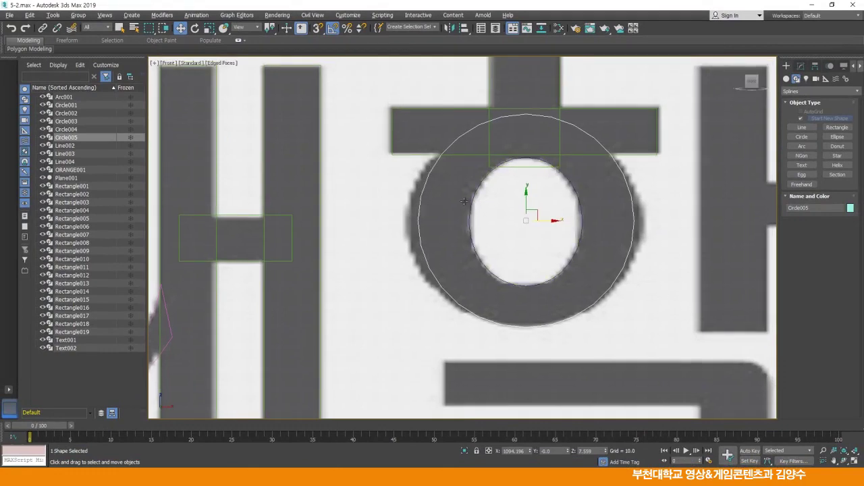
left_click(464, 30)
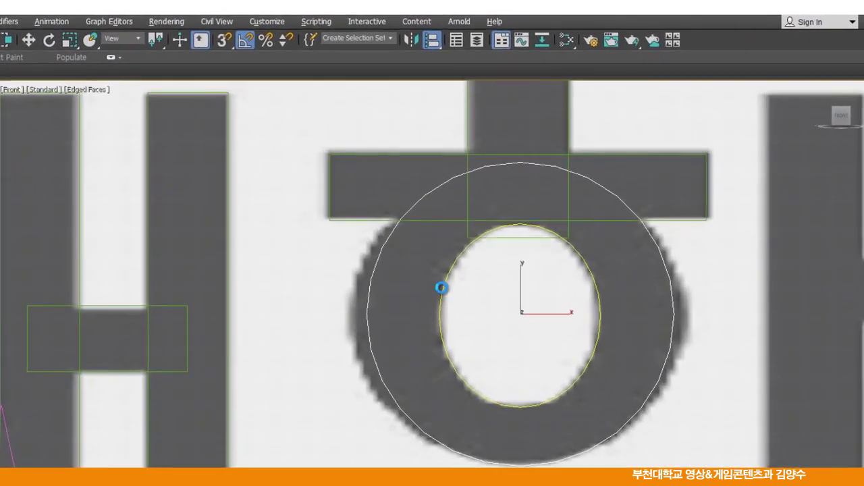
left_click(472, 201)
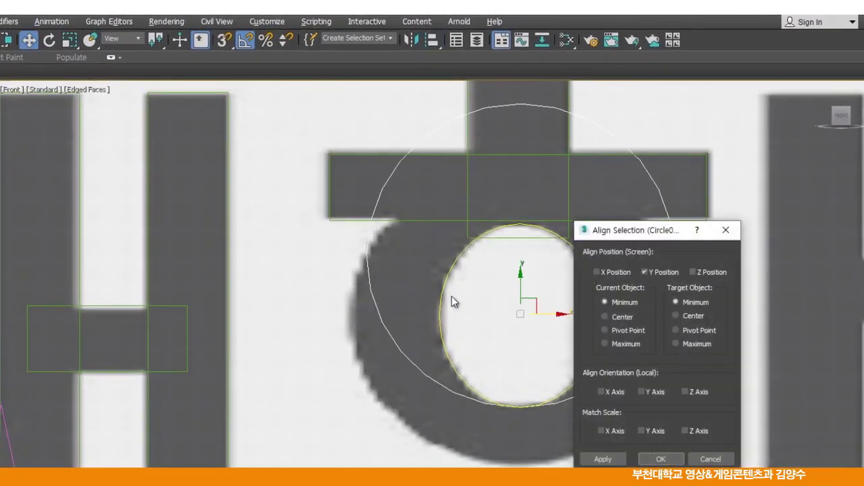
left_click(598, 272)
left_click(694, 272)
left_click(605, 317)
left_click(676, 315)
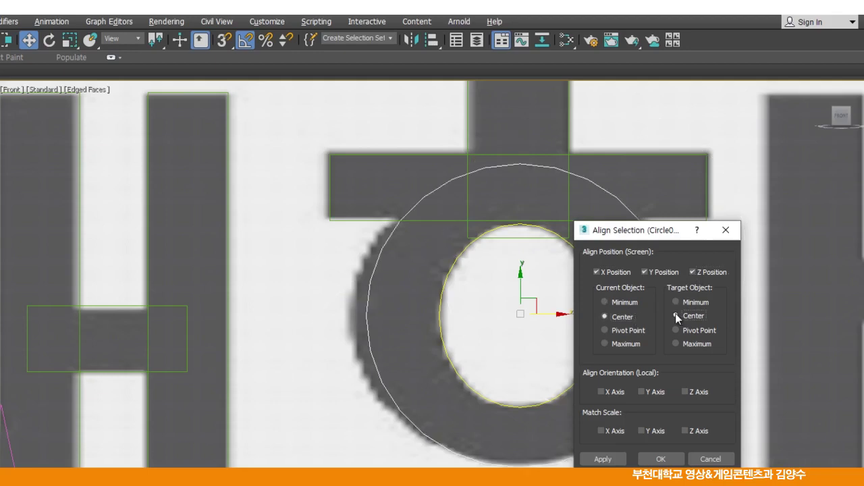
left_click(661, 459)
Scale the outer circle wider along X to the outer edge of ㅎ's ring, and return to the Move tool.
scroll(541, 337, "down", 2)
middle_click_drag(574, 337, 540, 349)
scroll(542, 337, "down", 3)
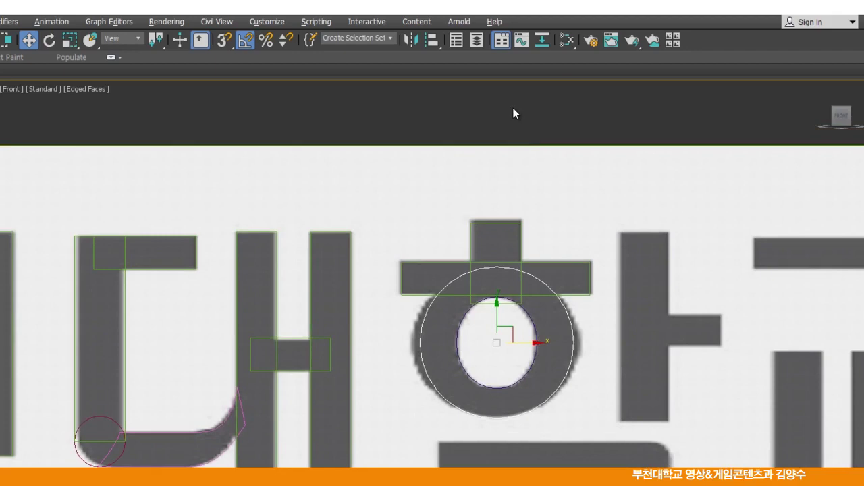
scroll(513, 338, "up", 2)
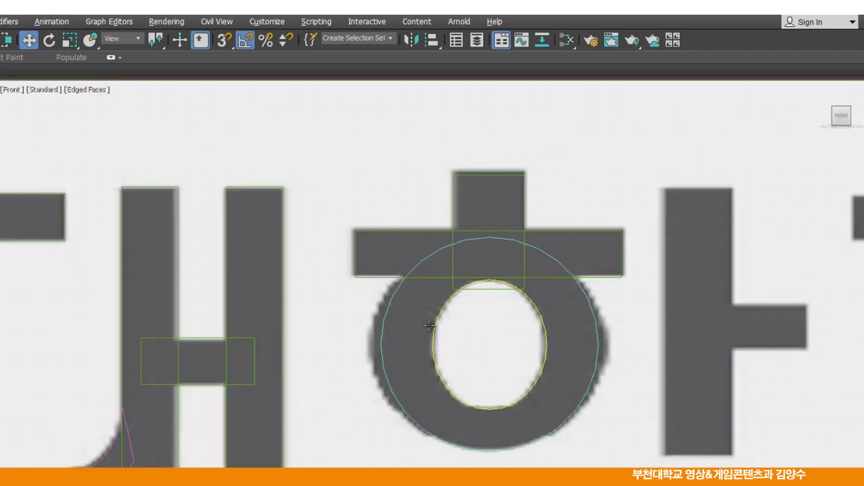
left_click(390, 304)
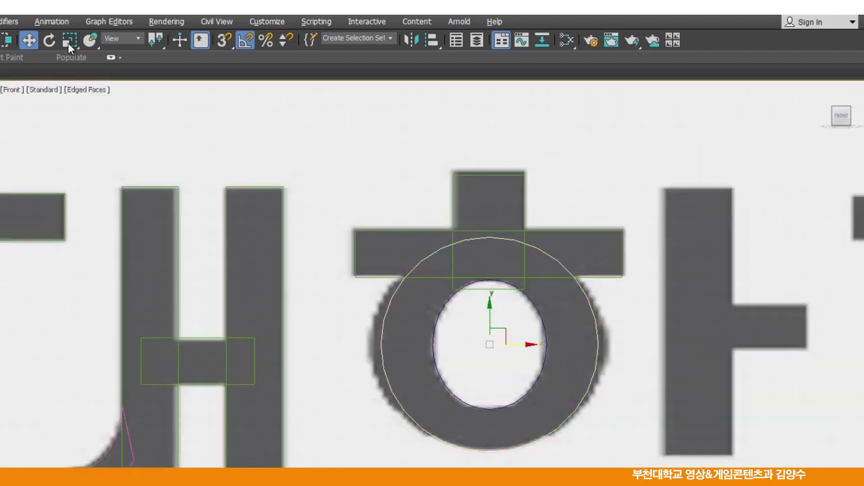
left_click(69, 41)
left_click_drag(538, 342, 538, 344)
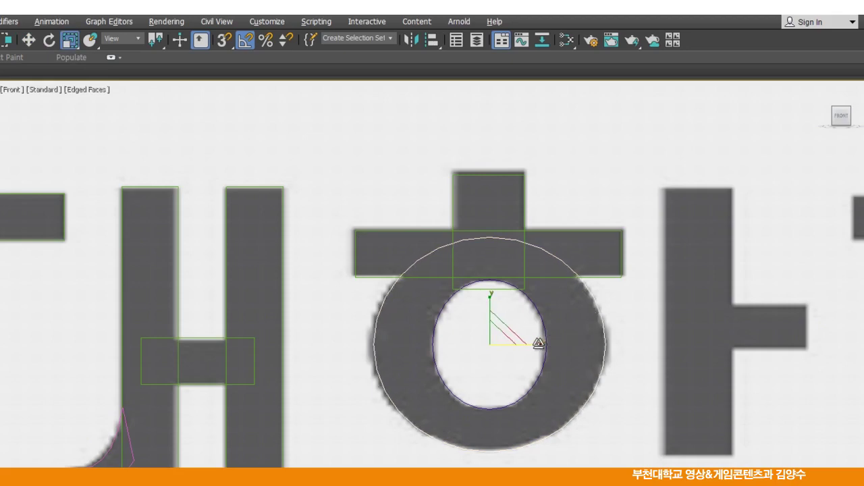
left_click(30, 40)
Clone the crossbar rectangle between ㅐ's stems onto the short arm of ㅏ in 학.
scroll(432, 187, "down", 4)
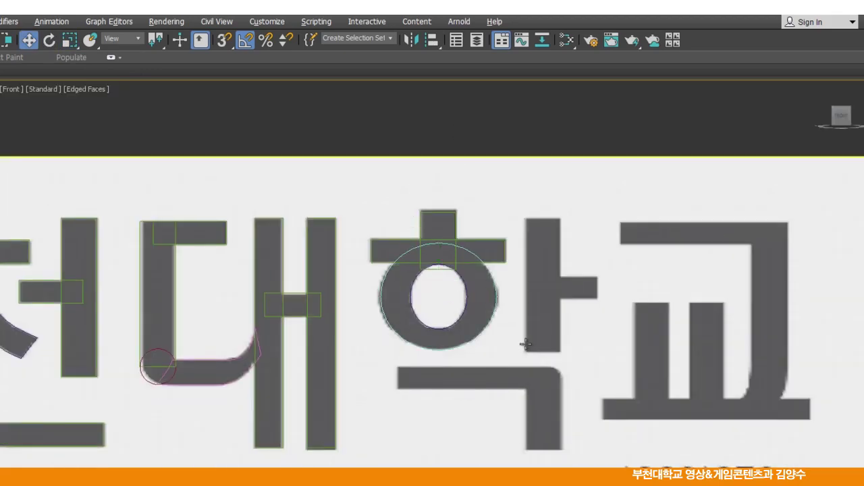
scroll(525, 347, "up", 3)
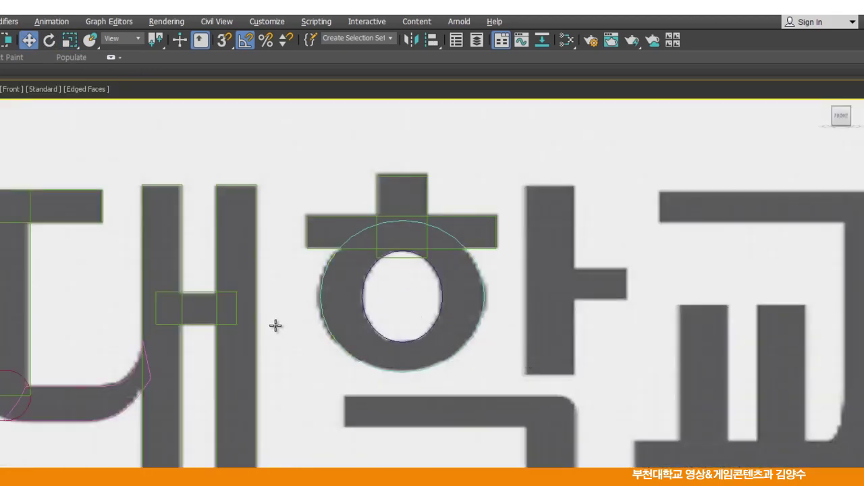
left_click(191, 321)
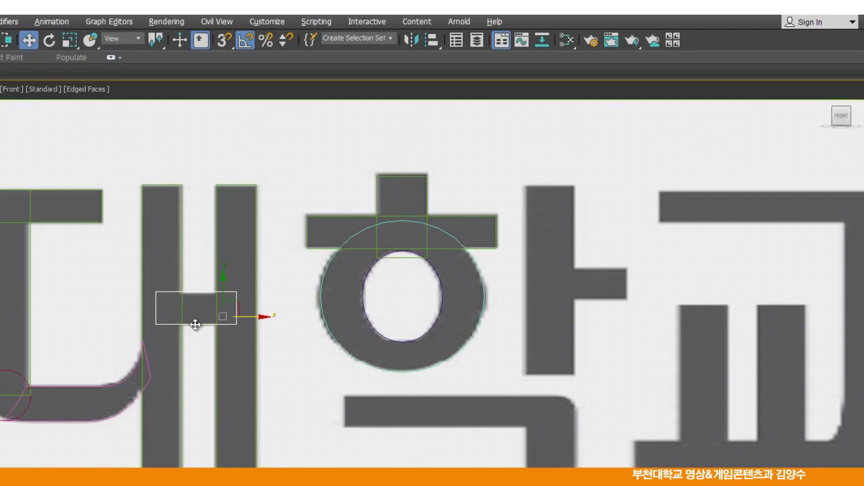
left_click_drag(235, 301, 624, 278, "shift")
left_click(382, 393)
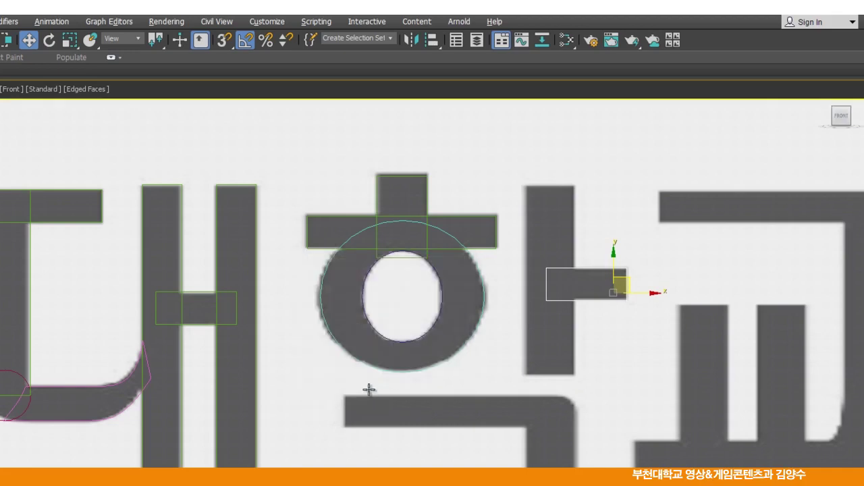
middle_click_drag(605, 337, 542, 297)
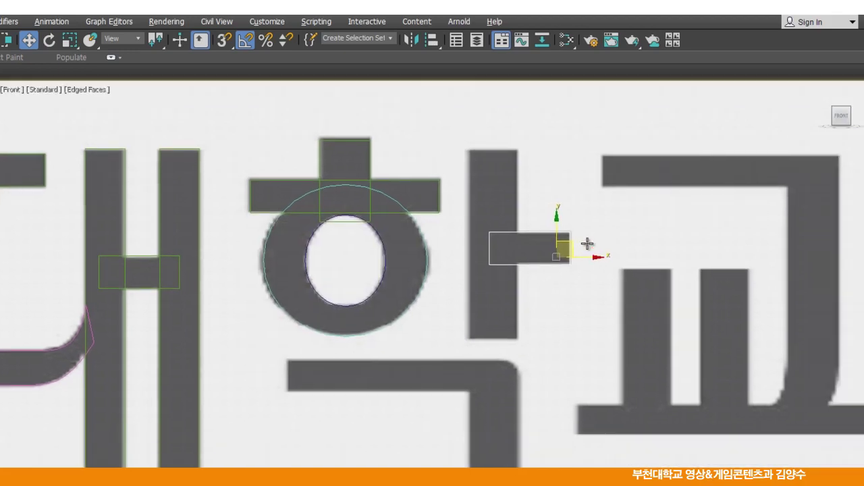
Clone the short arm's rectangle onto the start of the final ㄱ's horizontal bar and move its right-hand vertices to the rounded corner.
left_click_drag(573, 241, 372, 367, "shift")
left_click(382, 395)
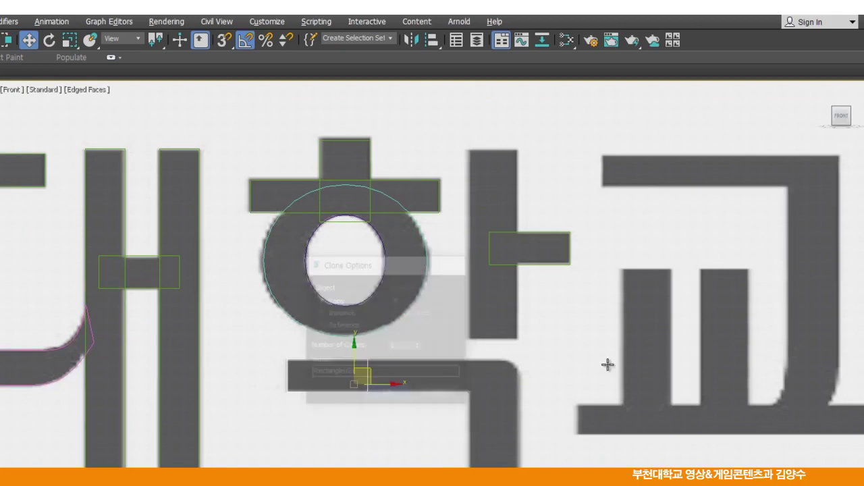
left_click(853, 95)
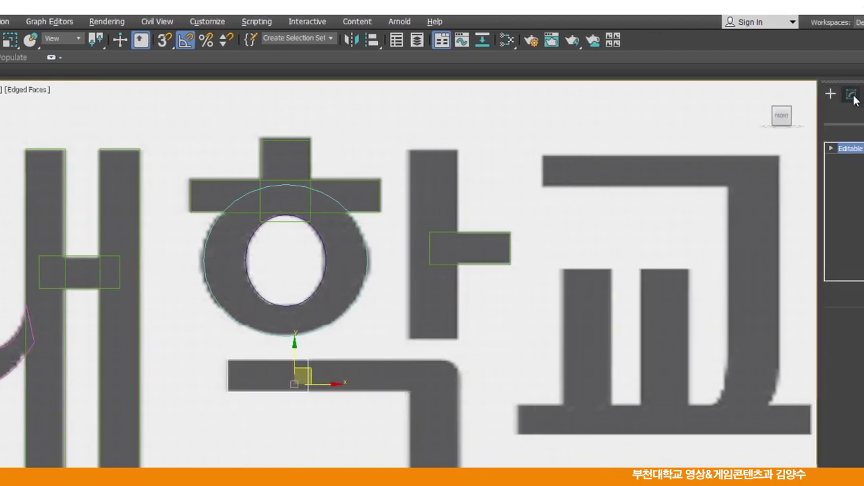
left_click(755, 149)
left_click(770, 158)
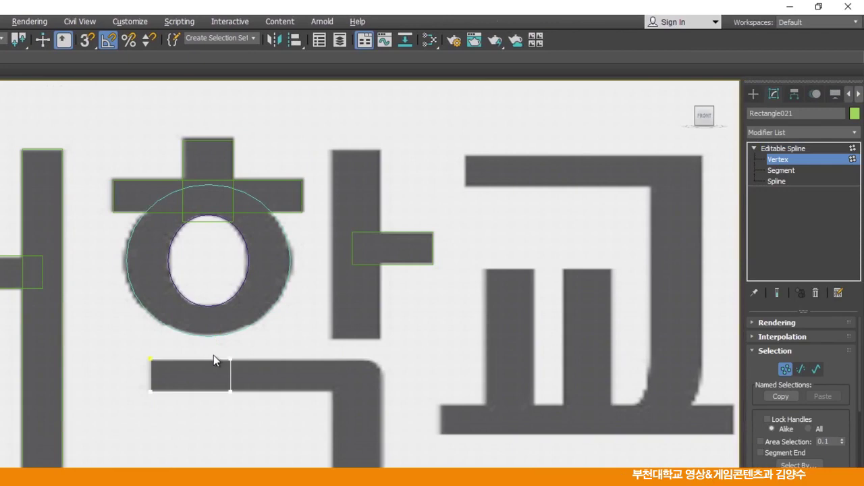
left_click_drag(254, 415, 399, 382)
left_click(300, 426)
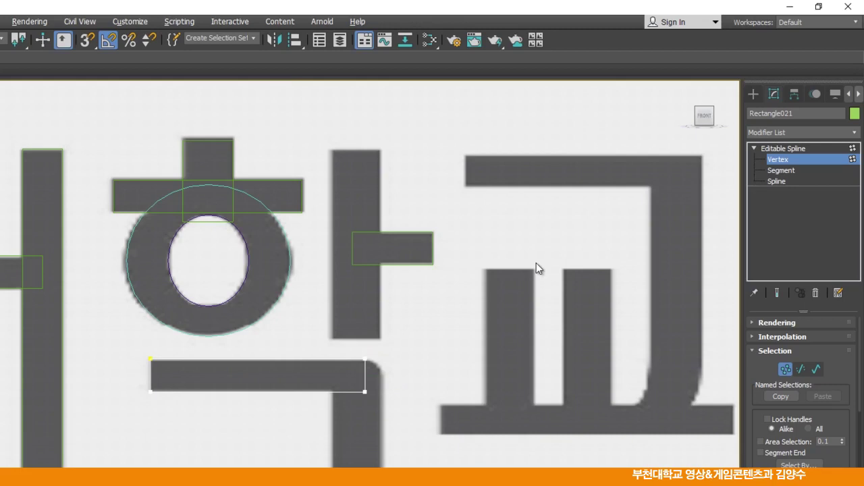
left_click(770, 149)
Clone the rectangle of ㅎ's top stroke as a copy onto the upper end of ㅏ's vertical stem.
left_click(232, 164)
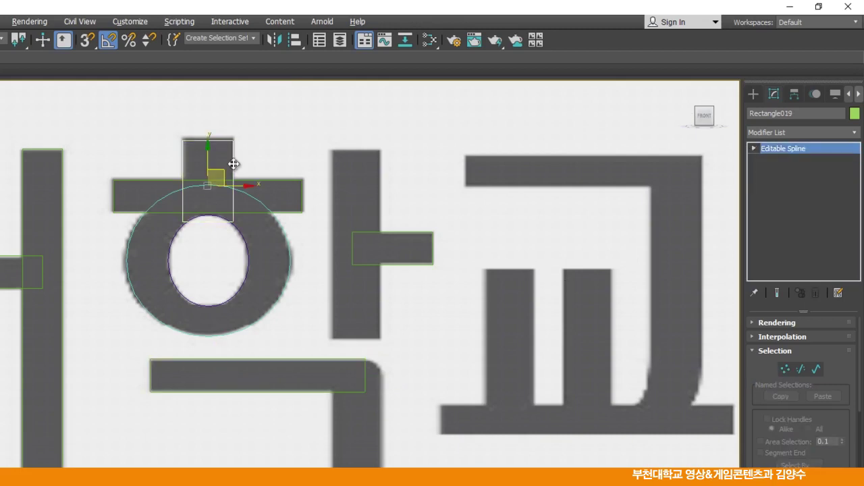
mouse_move(223, 172)
left_mouse_down()
mouse_move(344, 187)
mouse_move(370, 180)
left_mouse_up()
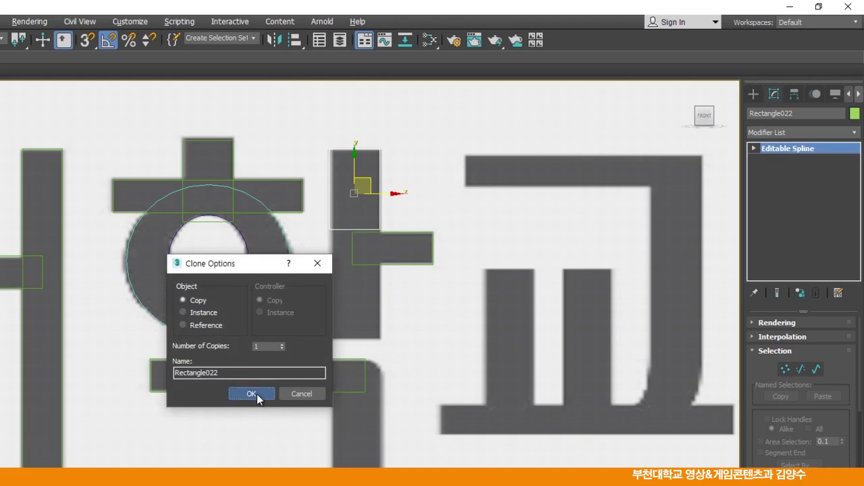
left_click(252, 393)
Move the cloned stem rectangle's two lower vertices down to the bottom end of ㅏ's stem, and leave vertex editing.
left_click(754, 148)
left_click(773, 160)
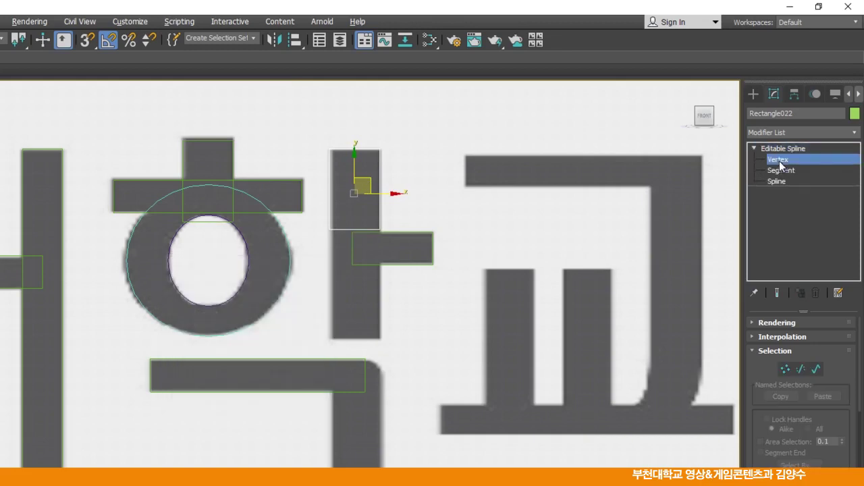
left_click_drag(309, 216, 400, 255)
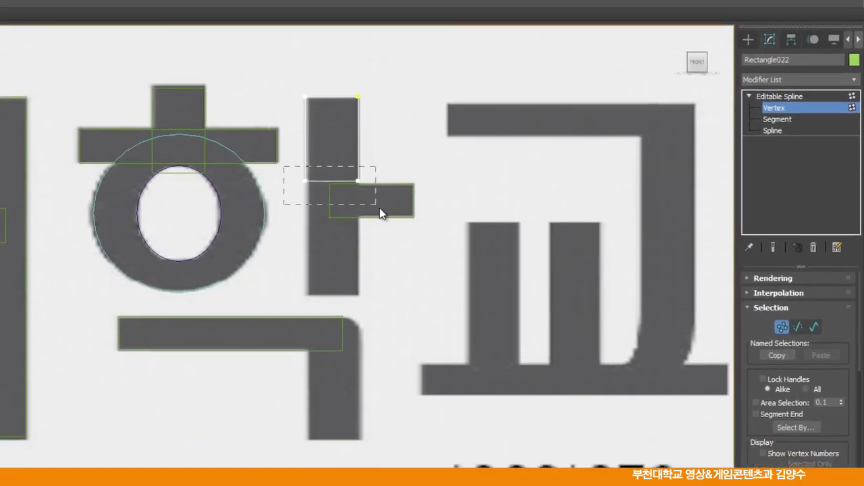
left_click_drag(379, 213, 378, 213)
left_click_drag(304, 148, 303, 247)
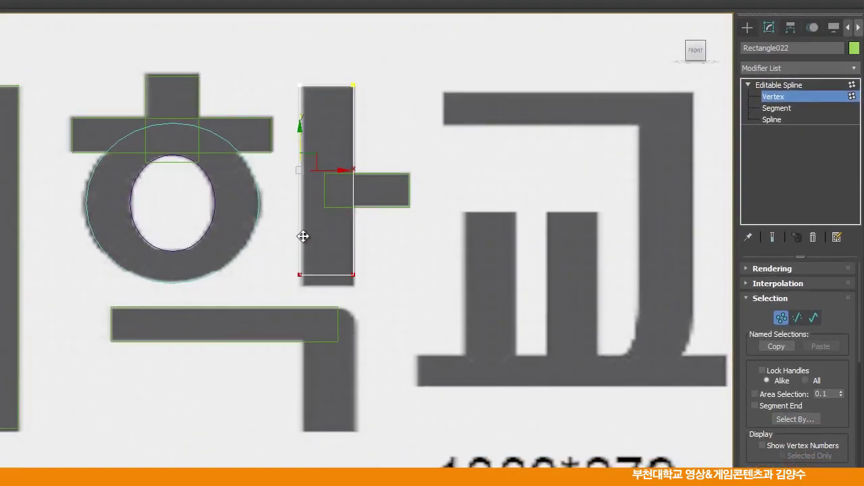
left_click(417, 236)
left_click(782, 84)
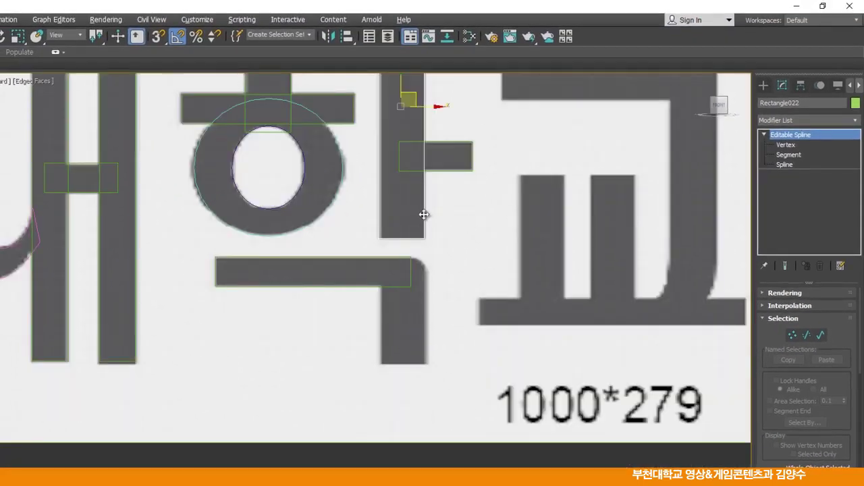
middle_click_drag(423, 215, 428, 235)
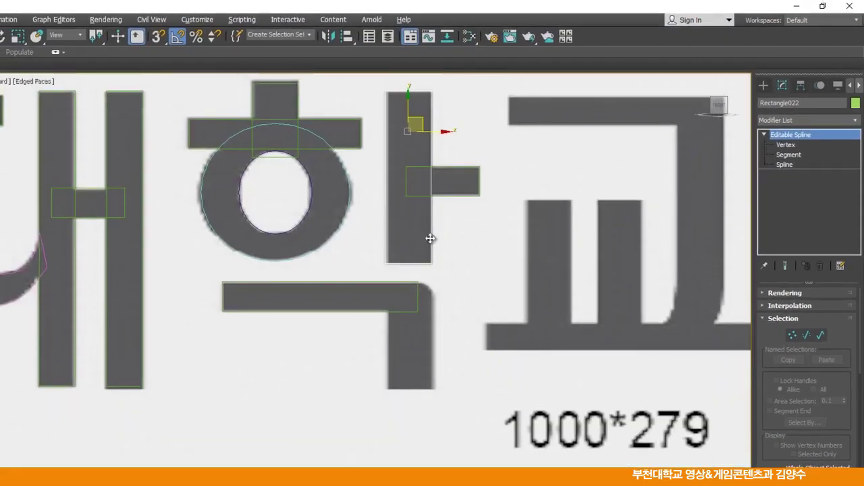
Copy the vertical bar of ㅏ down onto the leg of the lower ㄱ and shorten its bottom vertices to the stroke's end.
left_click_drag(407, 99, 408, 302, "shift")
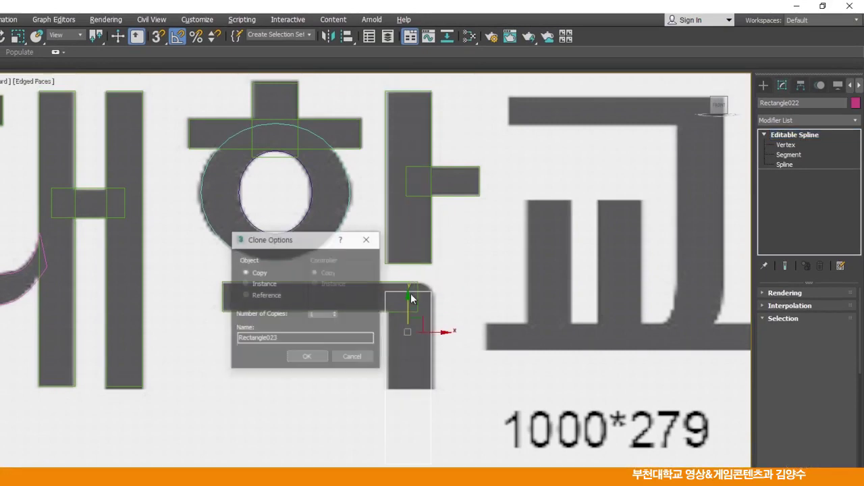
left_click(305, 358)
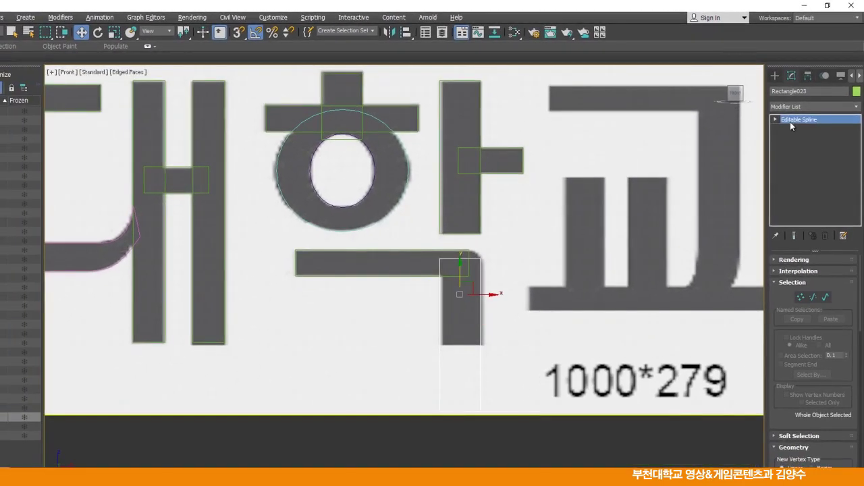
left_click(790, 128)
left_click_drag(399, 390, 514, 427)
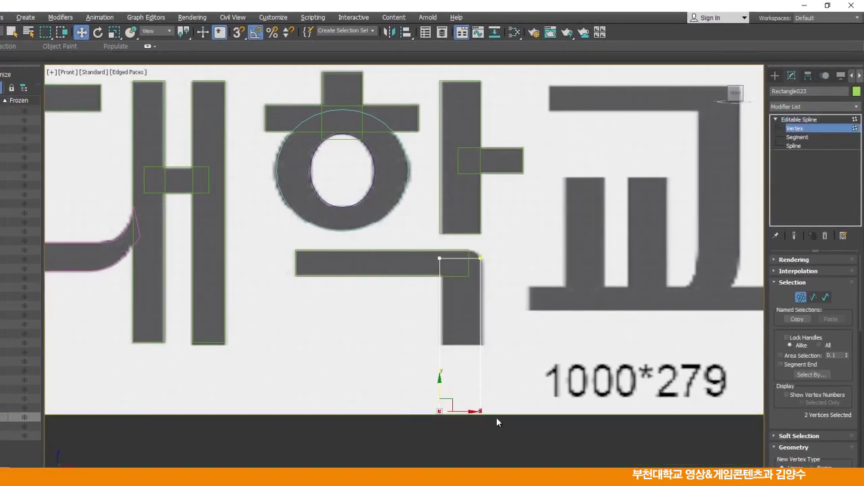
left_click_drag(480, 387, 486, 336)
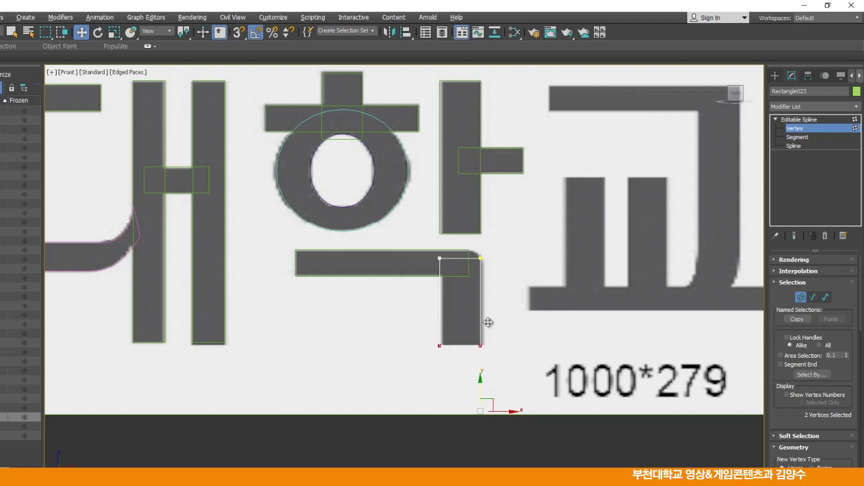
left_click(488, 321)
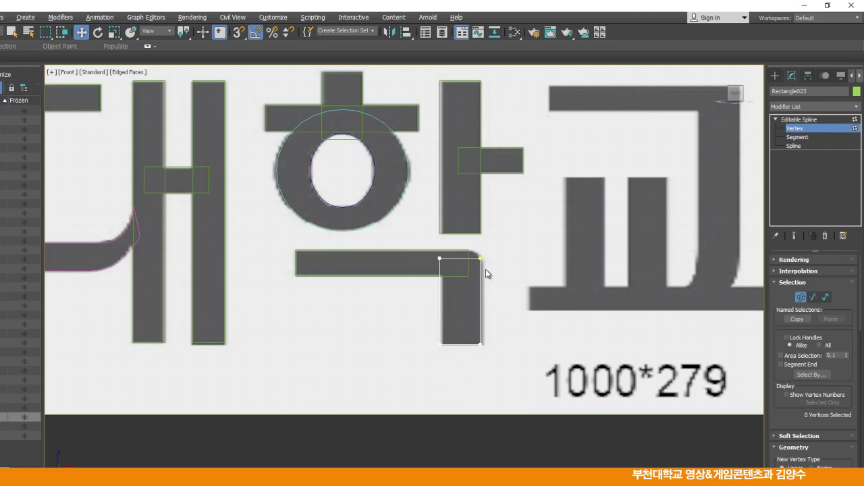
left_click(798, 120)
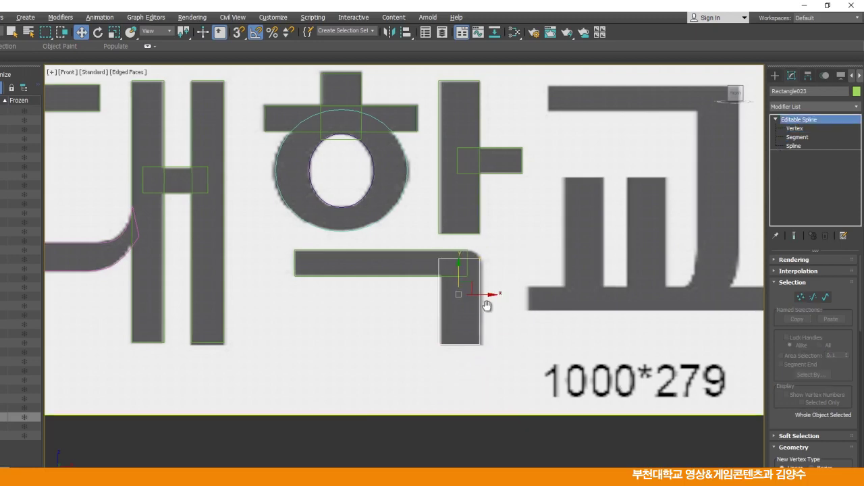
Nudge the copied rectangle horizontally to fit the vertical leg of the lower ㄱ, then deselect it.
scroll(487, 305, "up", 3)
left_click_drag(457, 283, 461, 282)
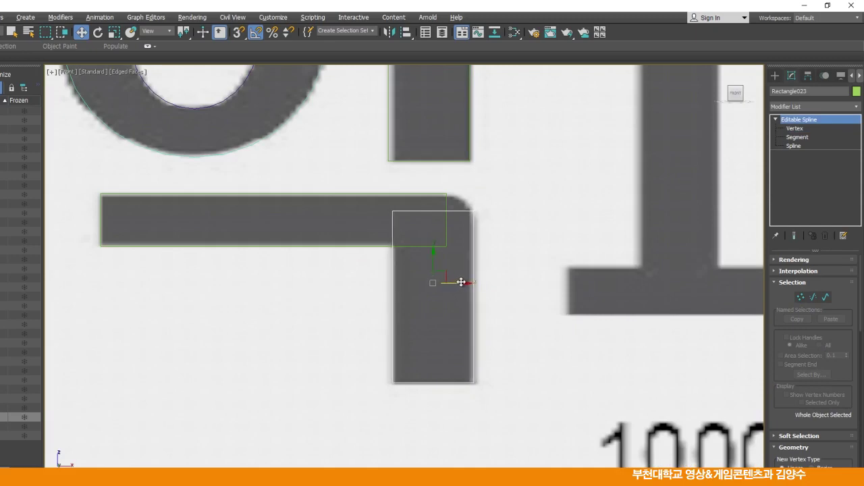
left_click(511, 325)
Copy the horizontal bar rectangle of ㅎ onto the top stroke of the letter 교.
scroll(524, 218, "down", 2)
middle_click_drag(524, 218, 500, 325)
middle_click_drag(498, 249, 394, 293)
scroll(489, 290, "down", 2)
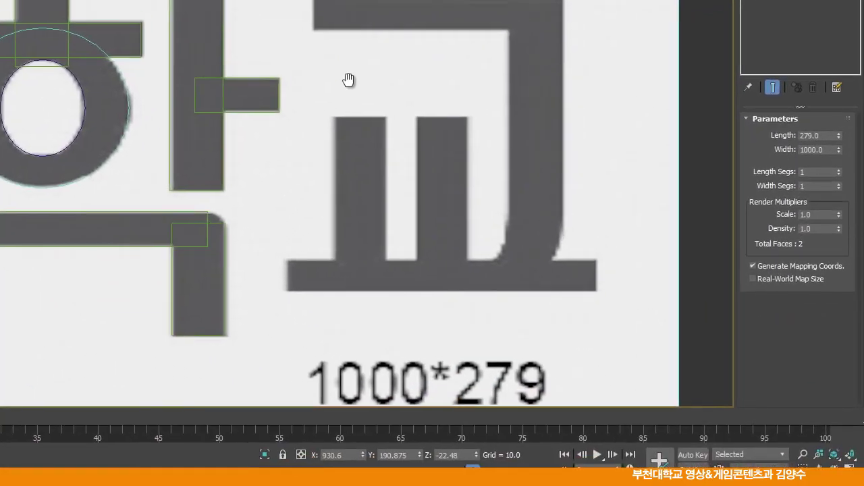
middle_click_drag(348, 79, 361, 83)
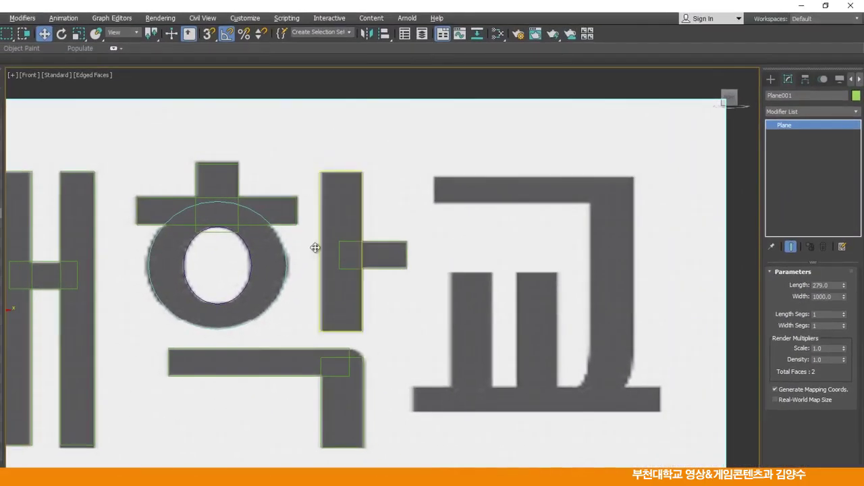
left_click(289, 226)
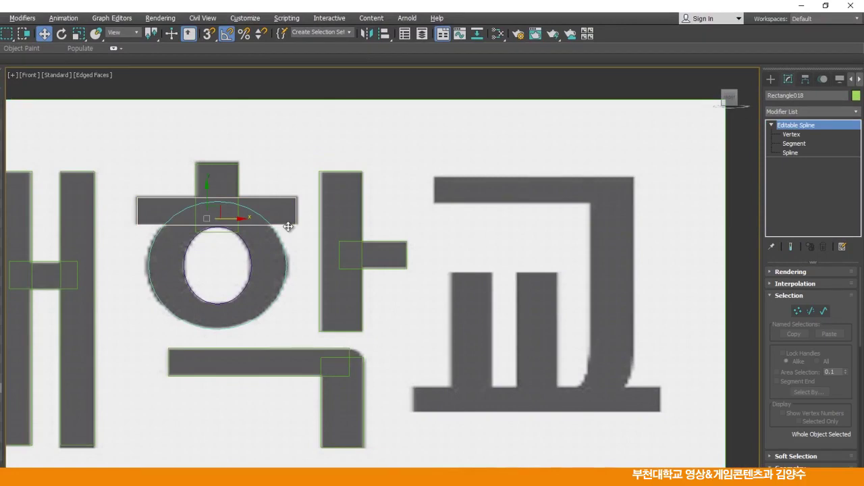
left_click(497, 183)
left_click_drag(497, 183, 515, 184)
left_click(349, 329)
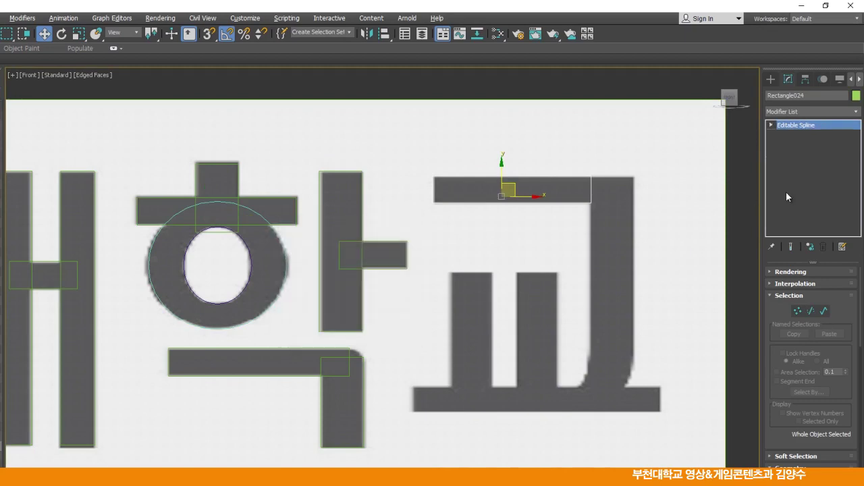
Lengthen the top-stroke rectangle of 교 by moving its right-end vertices into the tall vertical stroke.
left_click(771, 125)
left_click(792, 134)
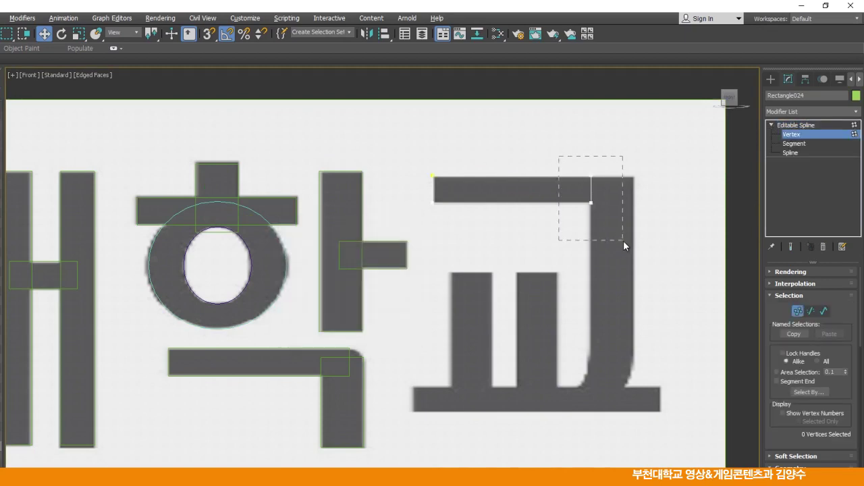
left_click_drag(638, 203, 656, 205)
left_click(659, 245)
left_click(789, 125)
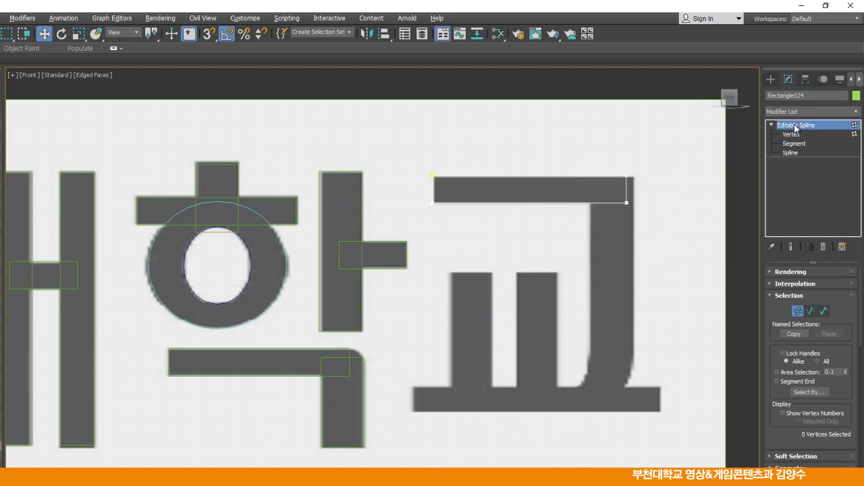
Copy the top-stroke rectangle of 교 down onto the letter's bottom horizontal stroke.
left_click(488, 391)
left_click_drag(498, 396, 495, 397, "shift")
left_click(346, 332)
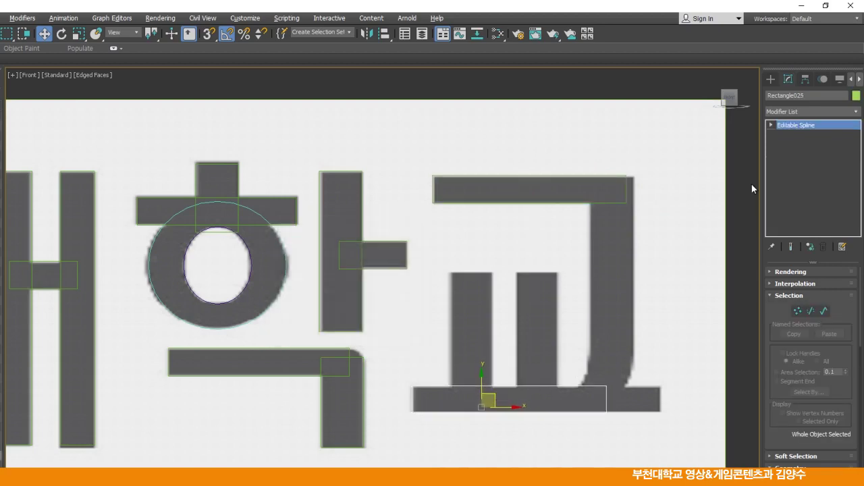
Extend the bottom-stroke rectangle of 교 by moving its right vertices to the end of the base stroke.
left_click(771, 125)
left_click(786, 134)
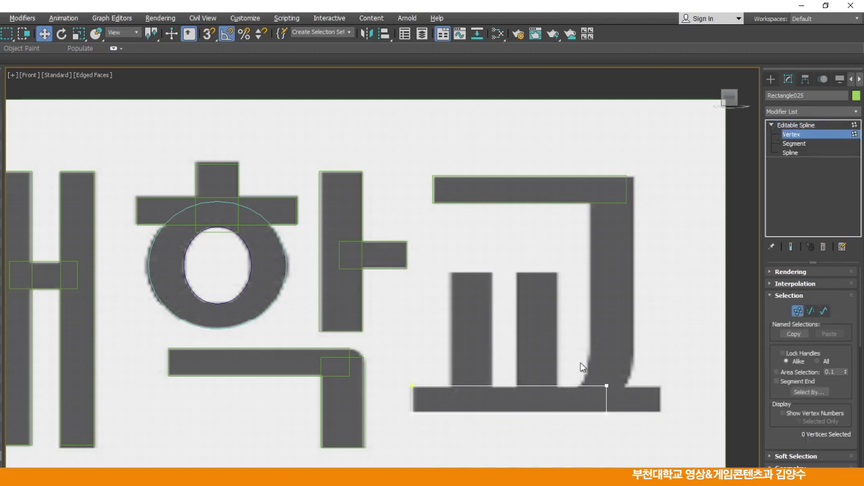
left_click_drag(621, 431, 697, 412)
left_click(687, 366)
left_click(796, 126)
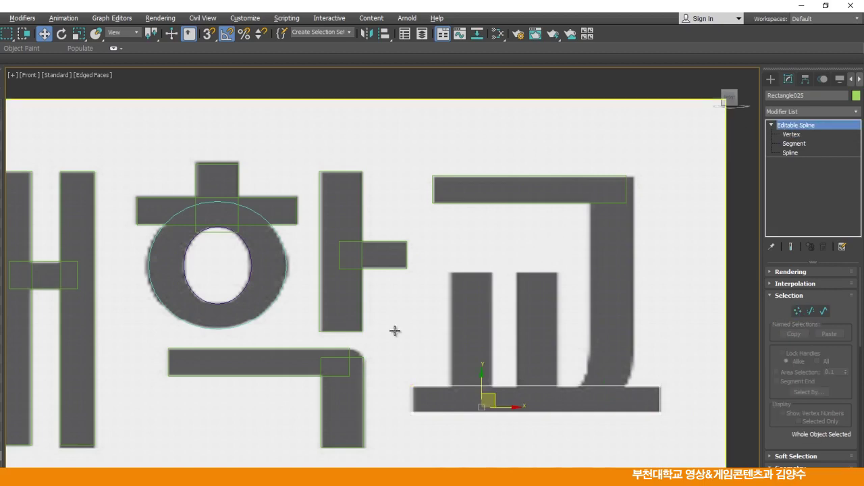
Copy the leg rectangle of the lower ㄱ onto the first short vertical stroke of 교.
left_click(322, 402)
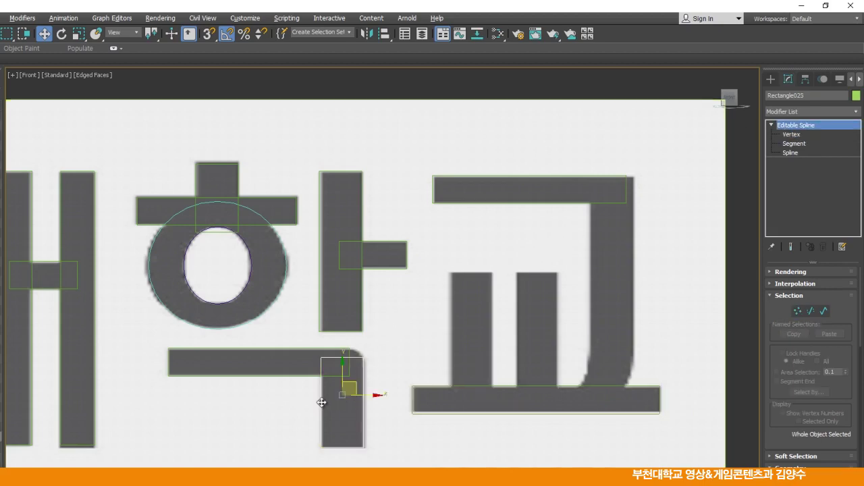
left_click(469, 334)
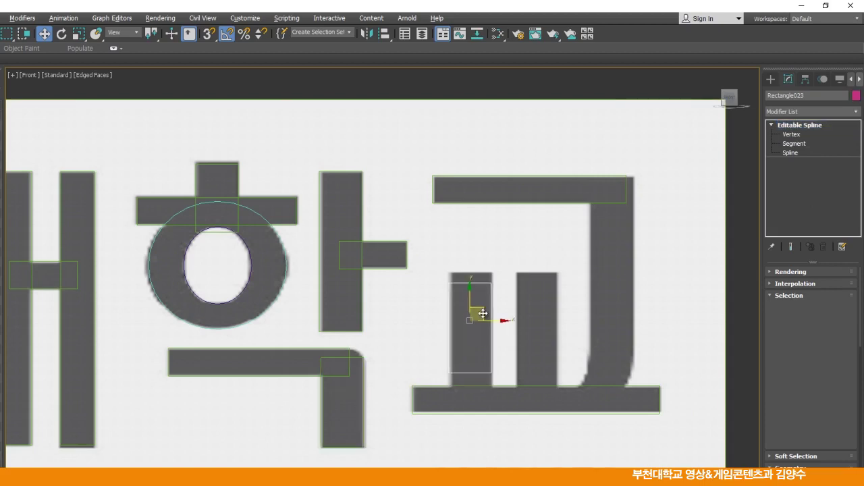
left_click_drag(485, 303, 484, 302)
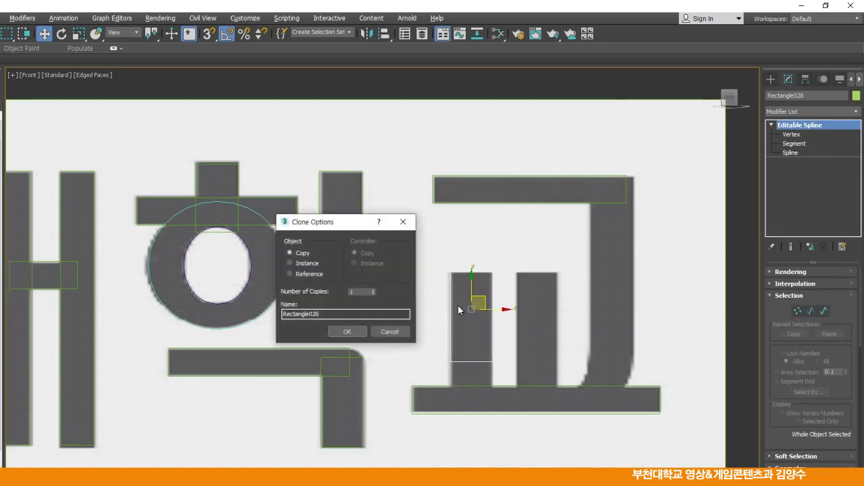
left_click(350, 331)
Stretch the short vertical rectangle by moving its bottom vertices down into the base stroke of 교.
left_click(771, 126)
left_click(791, 134)
left_click_drag(513, 381, 494, 368)
left_click(638, 278)
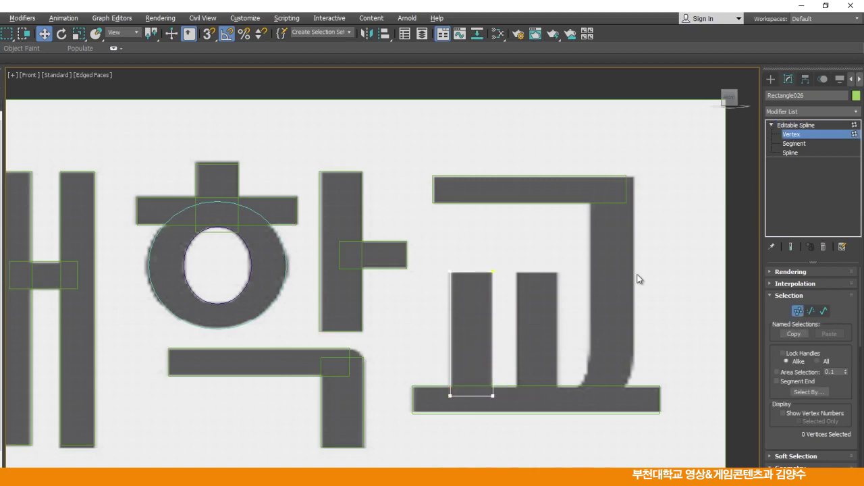
left_click(796, 127)
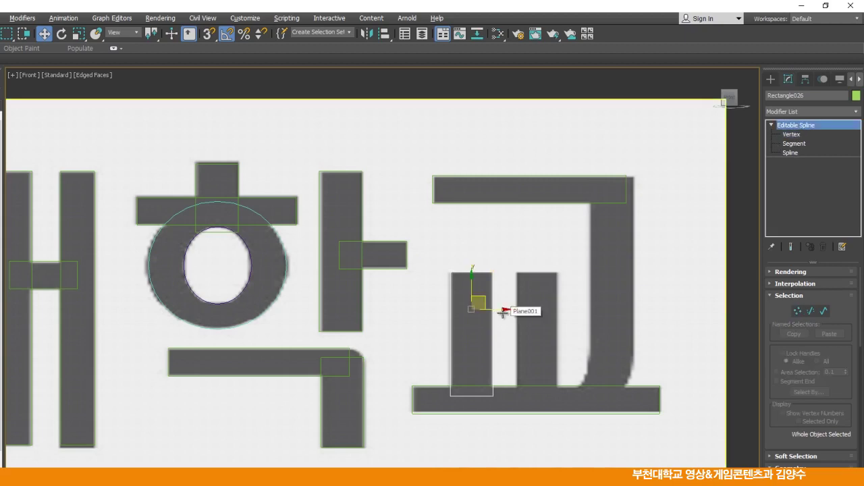
Copy the short vertical rectangle onto the second short stroke of 교, and copy it again onto the top of the tall right stroke.
left_click_drag(503, 308, 570, 306, "shift")
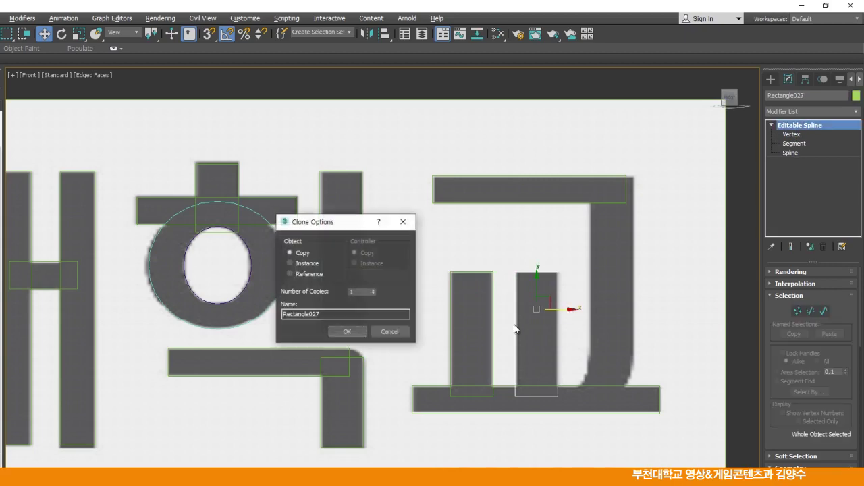
left_click(359, 334)
mouse_move(580, 310)
middle_mouse_down()
mouse_move(457, 299)
mouse_move(430, 313)
middle_mouse_up()
mouse_move(433, 310)
left_mouse_down()
mouse_move(531, 240)
mouse_move(515, 216)
left_mouse_up()
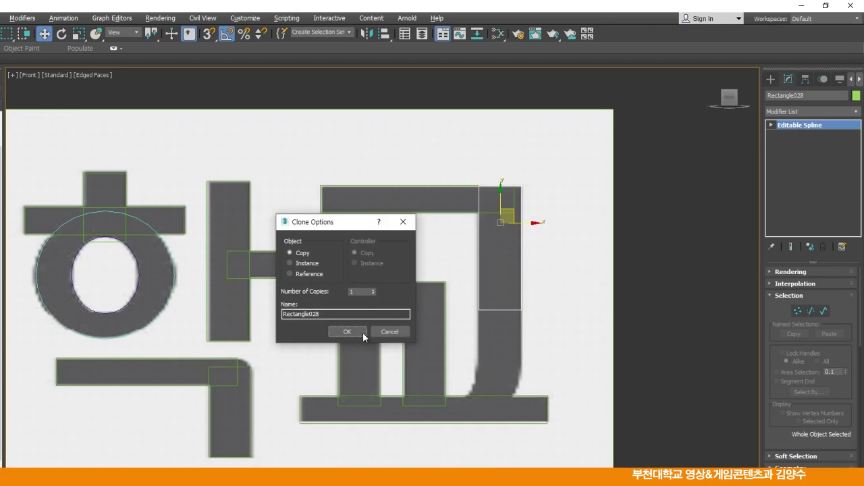
left_click(347, 332)
Select the rectangle on the tall right stroke of 교 and shift it slightly below the top bar's upper edge.
scroll(506, 216, "up", 6)
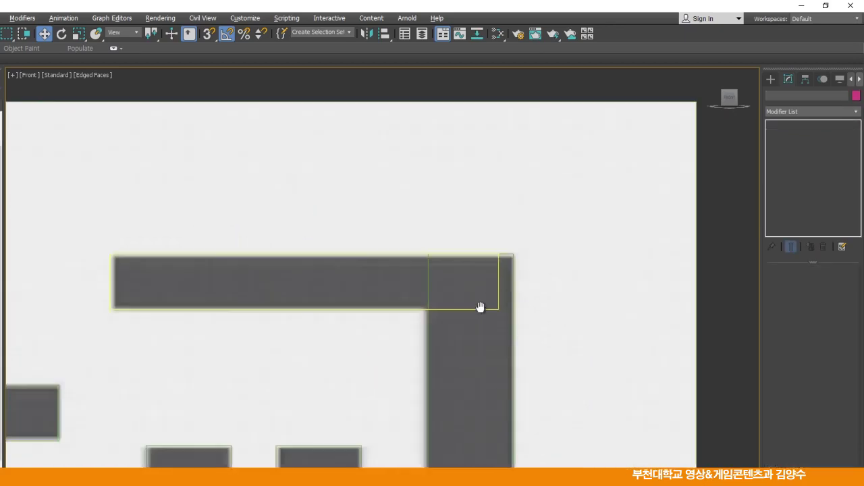
left_click(407, 308)
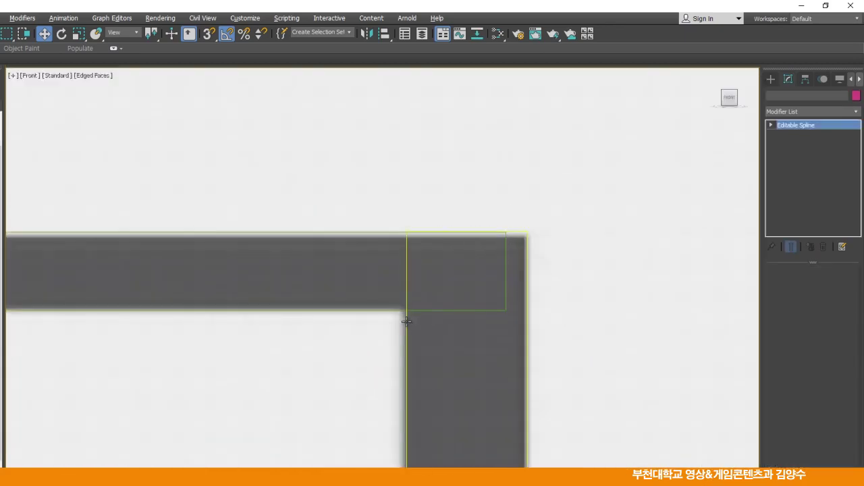
left_click(436, 299)
left_click_drag(468, 312, 469, 323)
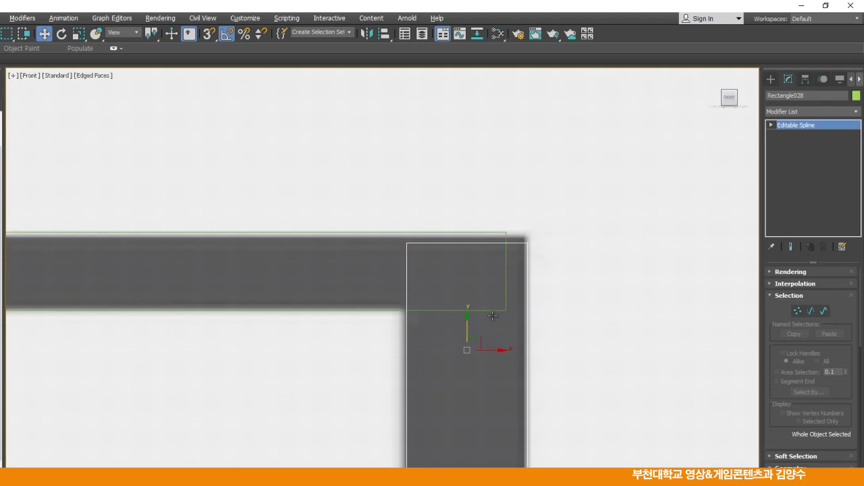
middle_click_drag(503, 275, 491, 281)
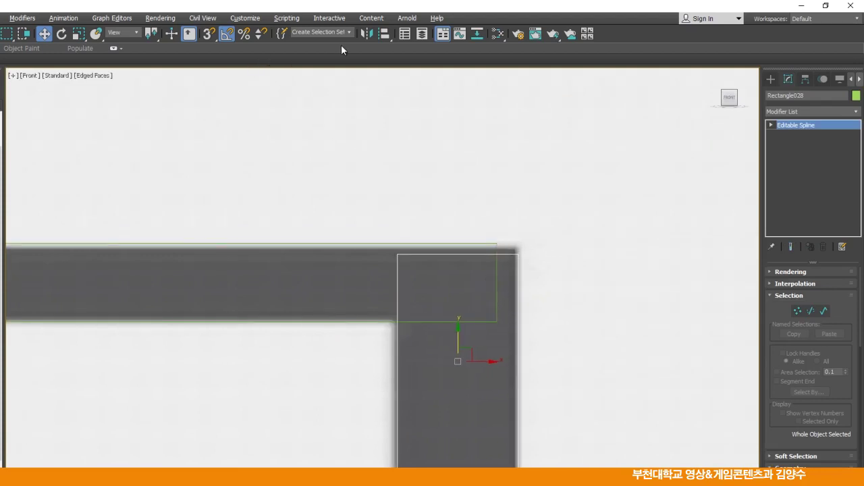
Align the tall-stroke rectangle to the top bar of 교 in Y and Z position only, Maximum to Maximum.
left_click(383, 33)
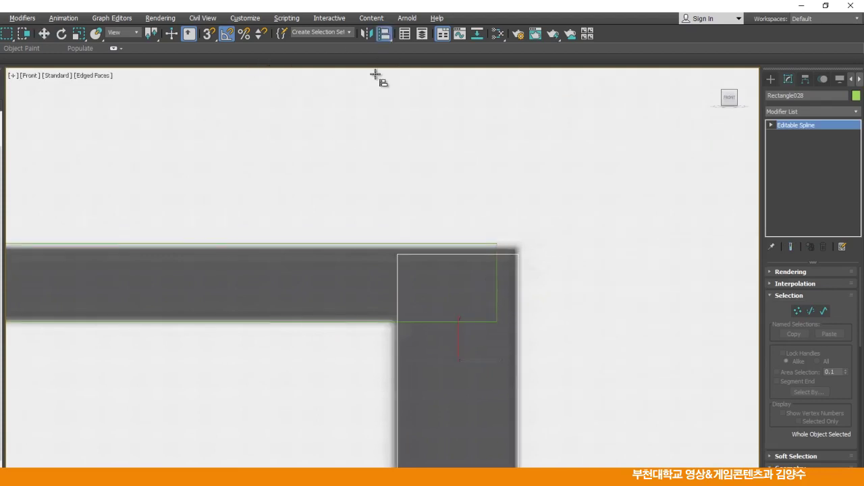
left_click(388, 244)
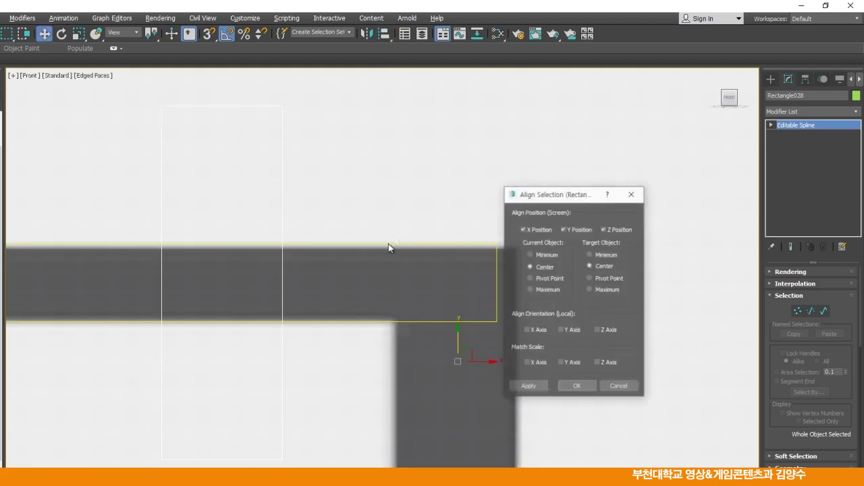
left_click(524, 229)
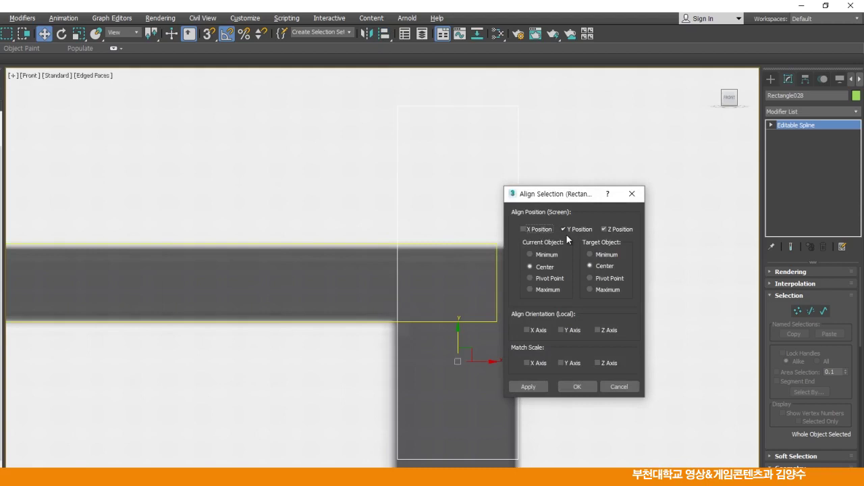
left_click(530, 290)
left_click(589, 289)
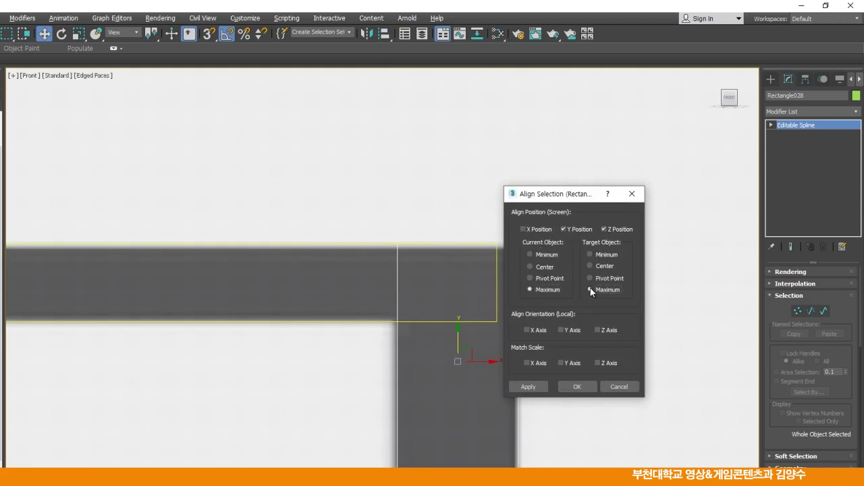
left_click(575, 387)
Extend the tall-stroke rectangle by moving its bottom vertices down to where the curve begins, and leave vertex editing.
scroll(523, 294, "down", 4)
middle_click_drag(538, 297, 520, 153)
middle_click_drag(519, 300, 526, 232)
left_click(771, 125)
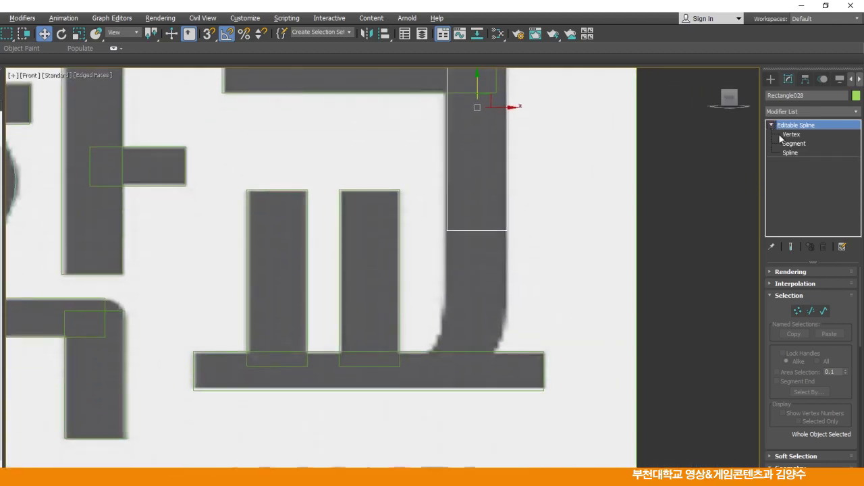
left_click(795, 134)
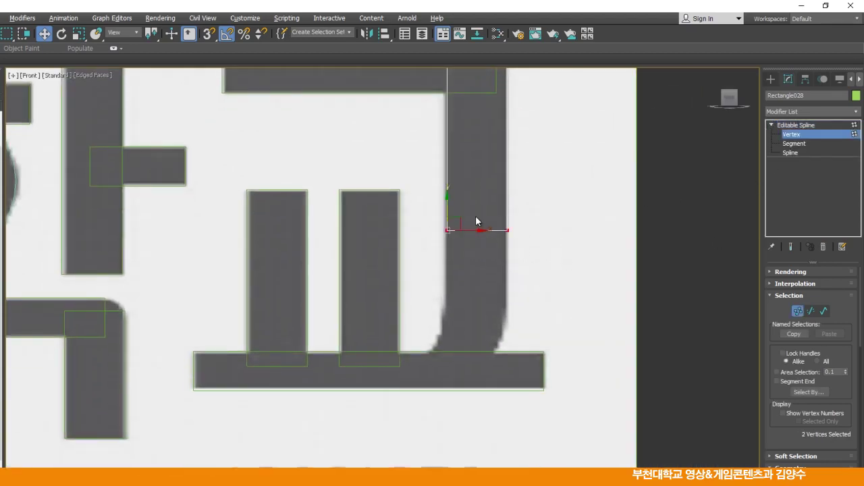
left_click_drag(446, 199, 448, 266)
left_click(661, 260)
scroll(428, 303, "up", 2)
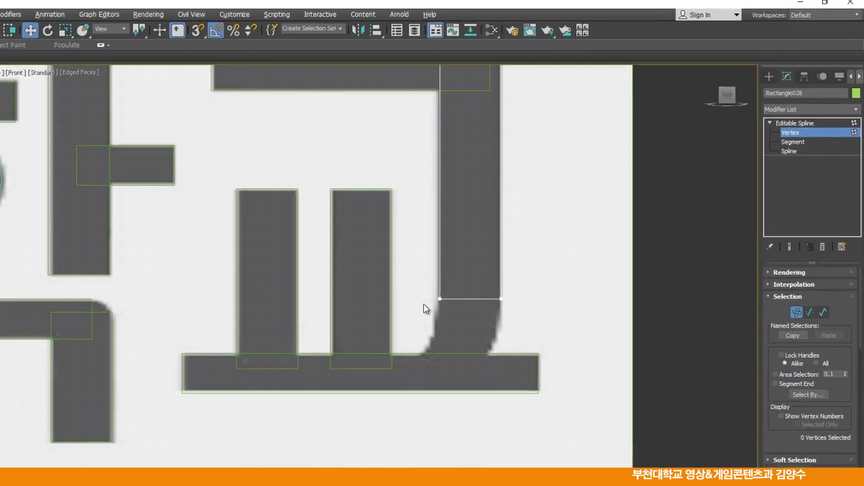
middle_click_drag(427, 303, 412, 292)
scroll(405, 324, "up", 2)
key("1")
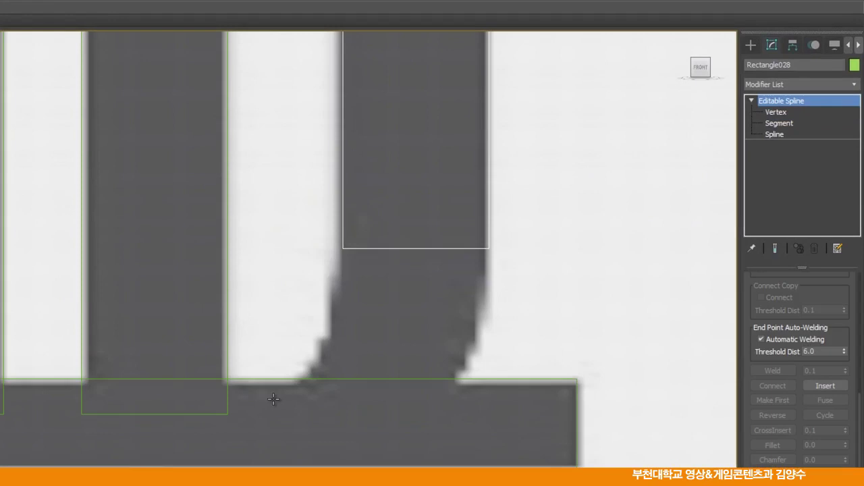
Draw a curved Bezier line along the left edge of the tall right stroke's tail in 교, from the bottom bar up to the rectangle.
left_click(750, 45)
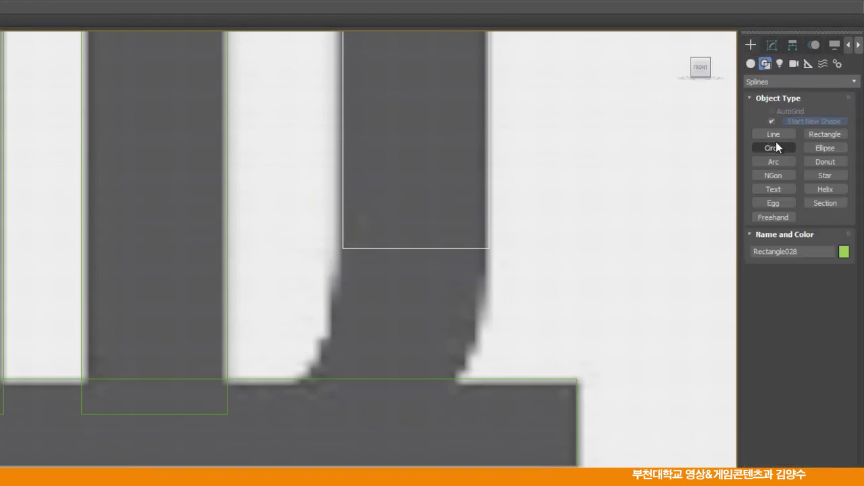
left_click(278, 386)
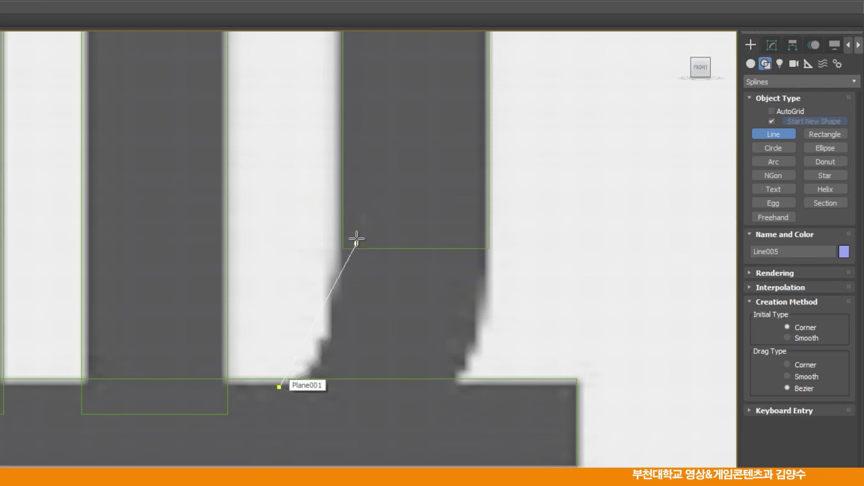
left_click_drag(349, 234, 350, 110)
right_click(415, 193)
Move the curve's top vertex onto the left edge of the tall-stroke rectangle.
left_click(771, 45)
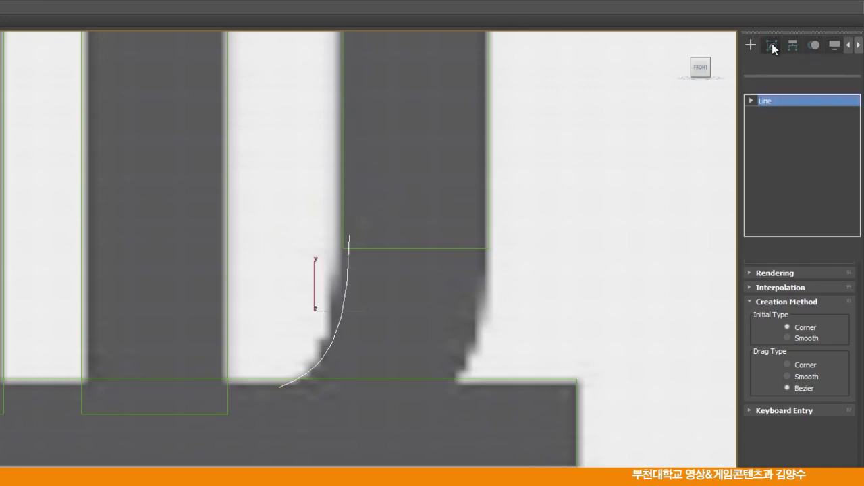
left_click(751, 101)
left_click(770, 112)
left_click(349, 234)
left_click_drag(361, 224, 360, 226)
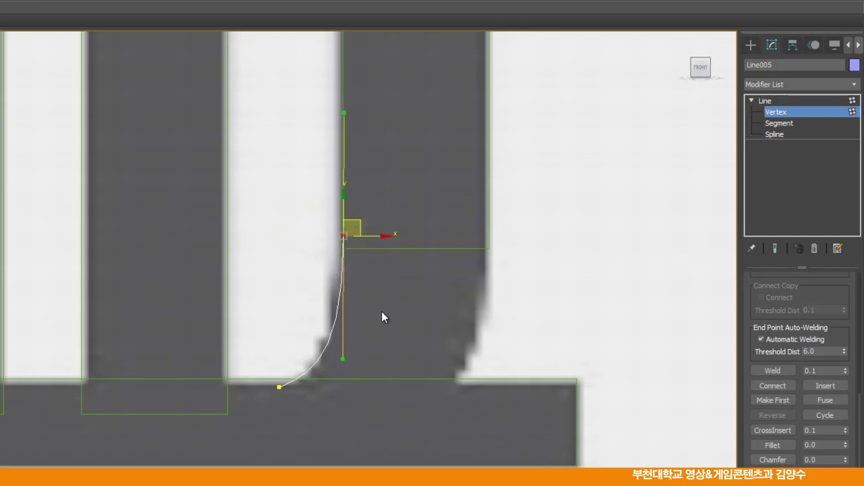
left_click(496, 257)
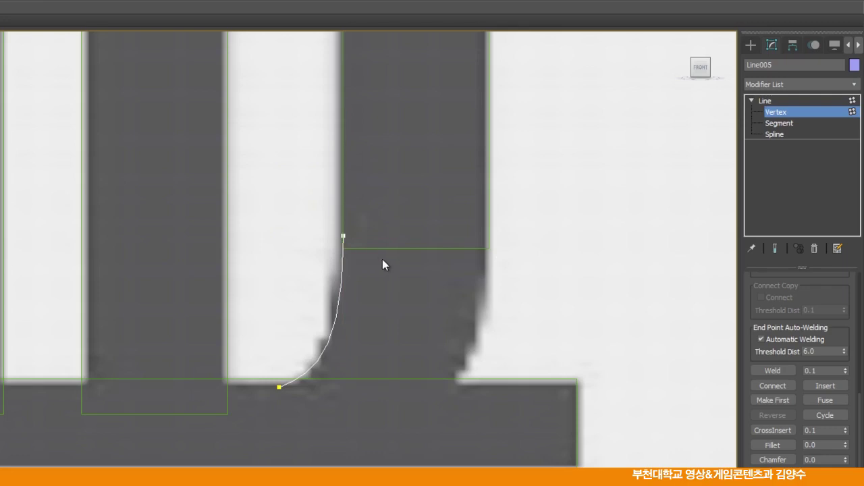
Leave vertex editing and copy the curve horizontally onto the right edge of the tail.
key("1")
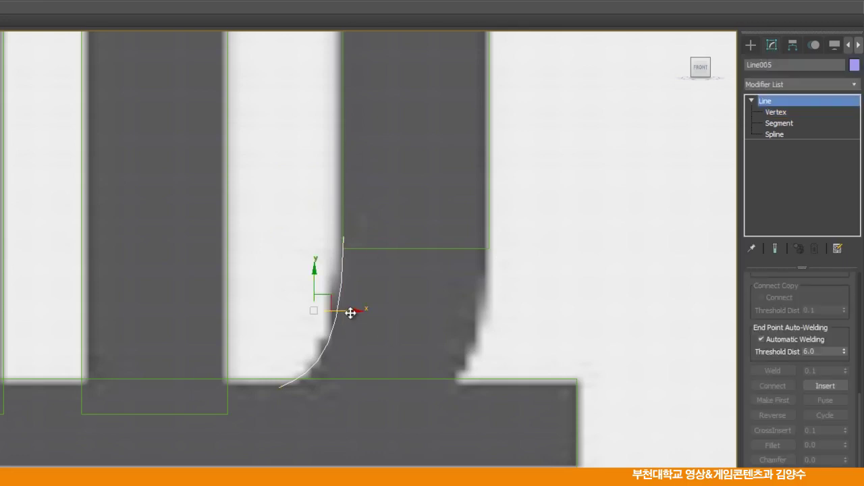
left_click_drag(355, 313, 501, 313)
left_click(241, 350)
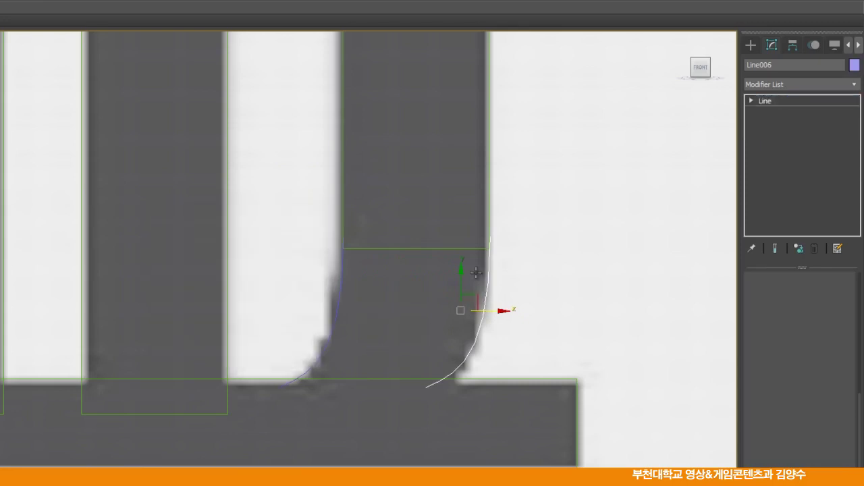
Widen the command panel to two columns and attach the left curve to the right curve as one shape.
scroll(476, 272, "up", 4)
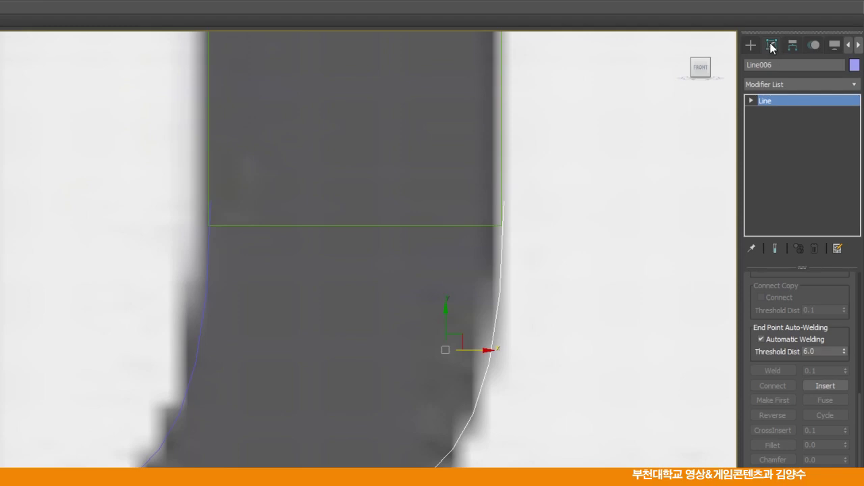
left_click_drag(739, 286, 563, 284)
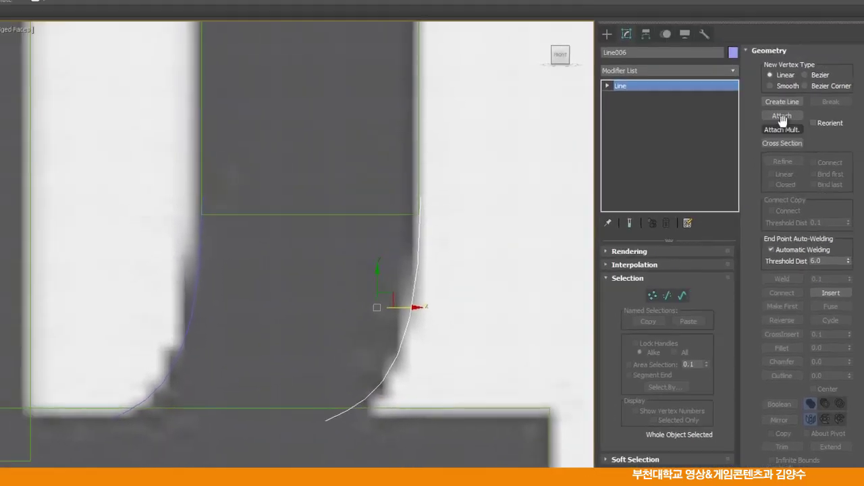
left_click(793, 62)
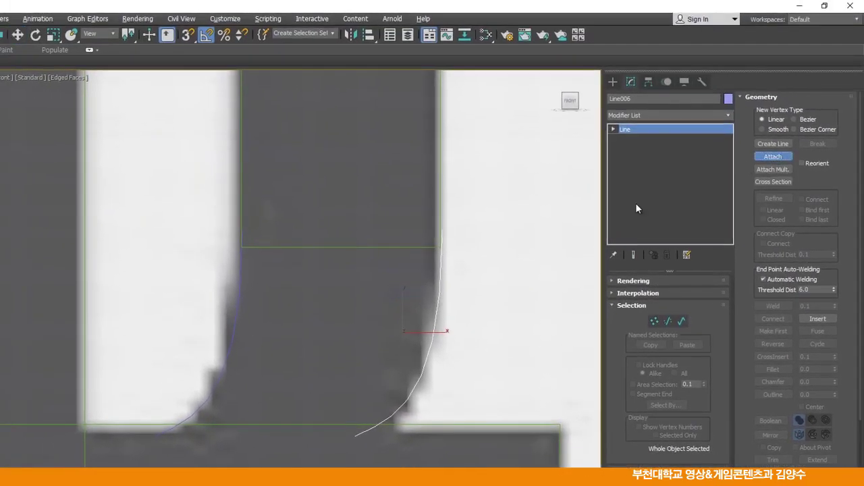
left_click(231, 348)
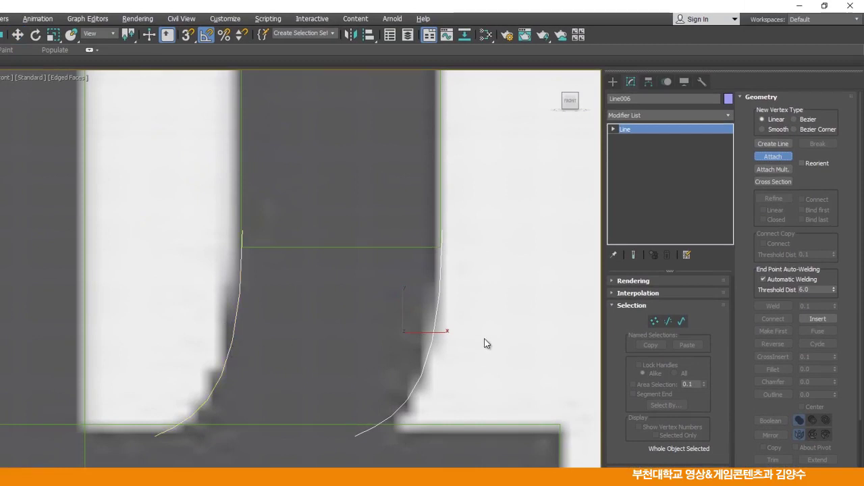
key("w")
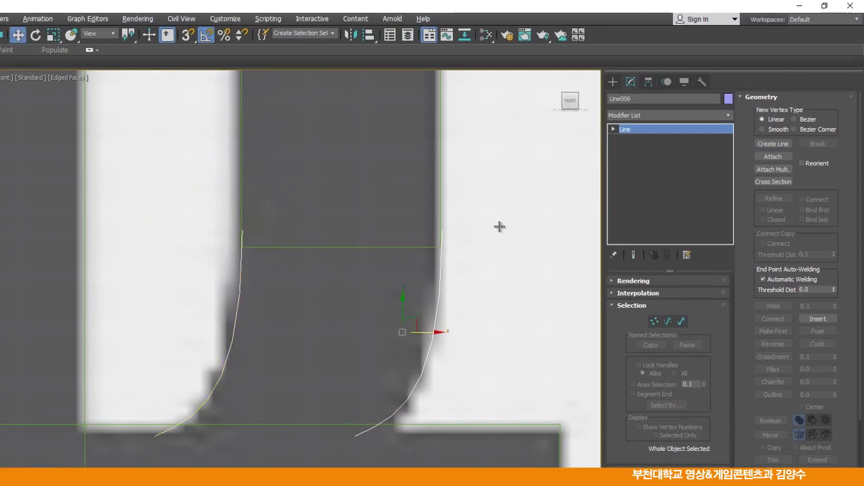
Close the tail outline by connecting the two curves' top end vertices and their bottom end vertices.
left_click(613, 128)
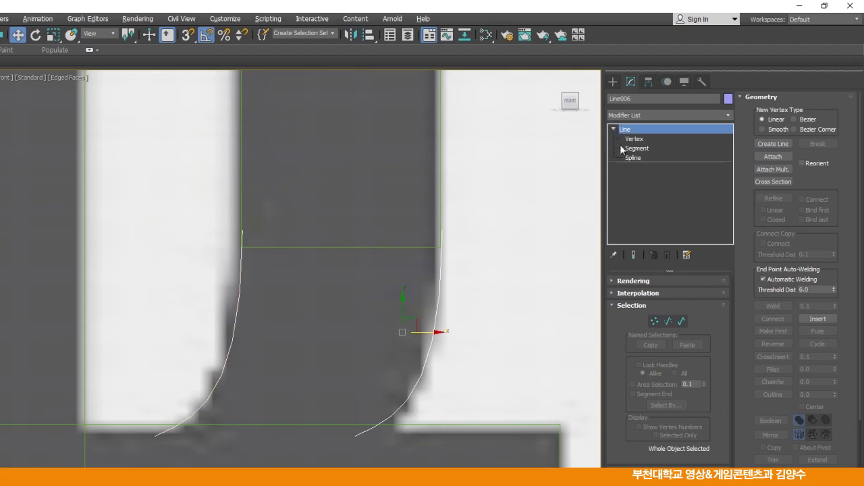
left_click(631, 139)
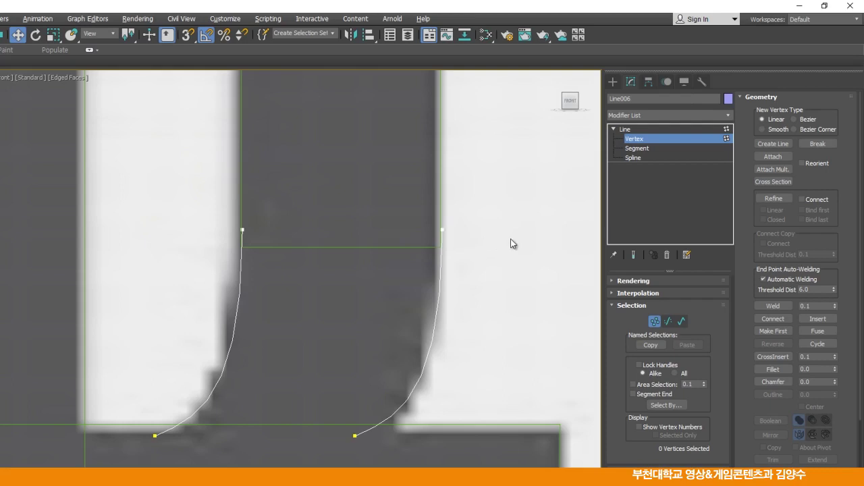
left_click(772, 318)
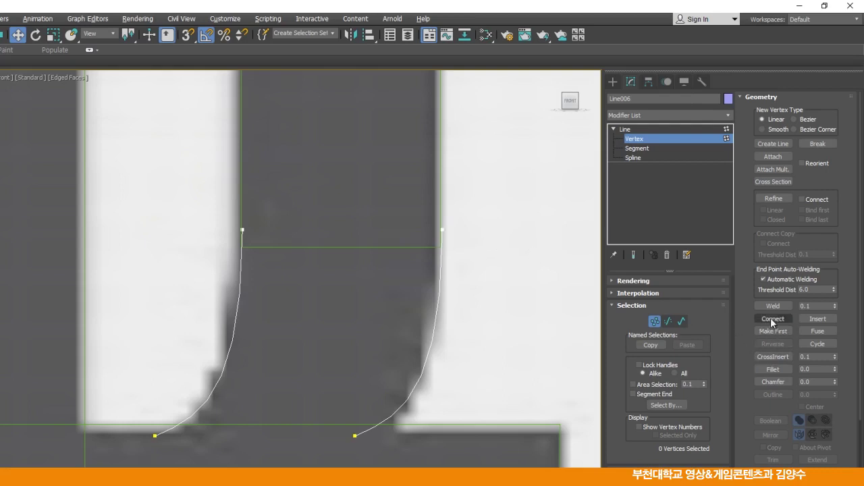
left_click_drag(243, 230, 442, 230)
left_click_drag(155, 436, 355, 435)
right_click(460, 370)
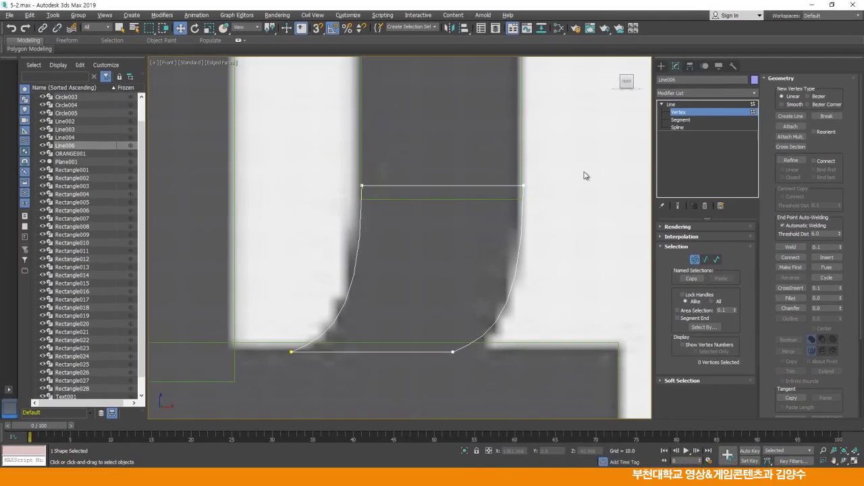
Move the tail outline's top-right vertex horizontally onto the rectangle's right edge and leave vertex editing.
left_click_drag(511, 199, 511, 200)
scroll(504, 208, "up", 3)
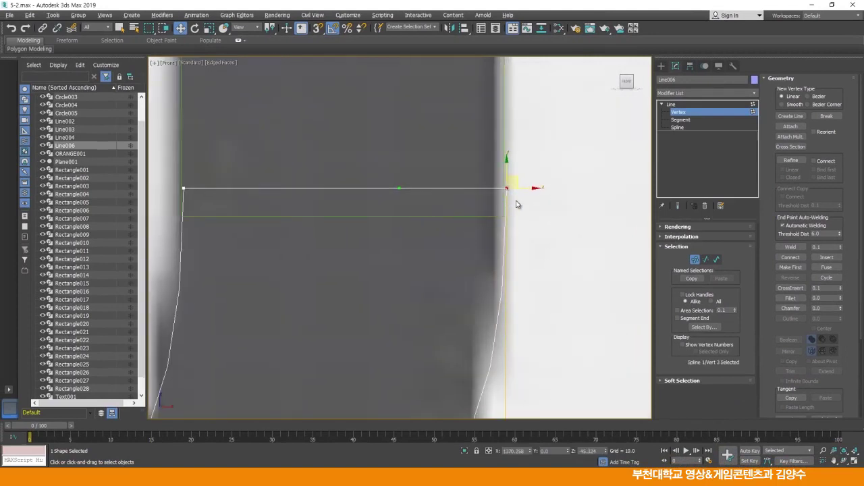
left_click_drag(525, 188, 522, 188)
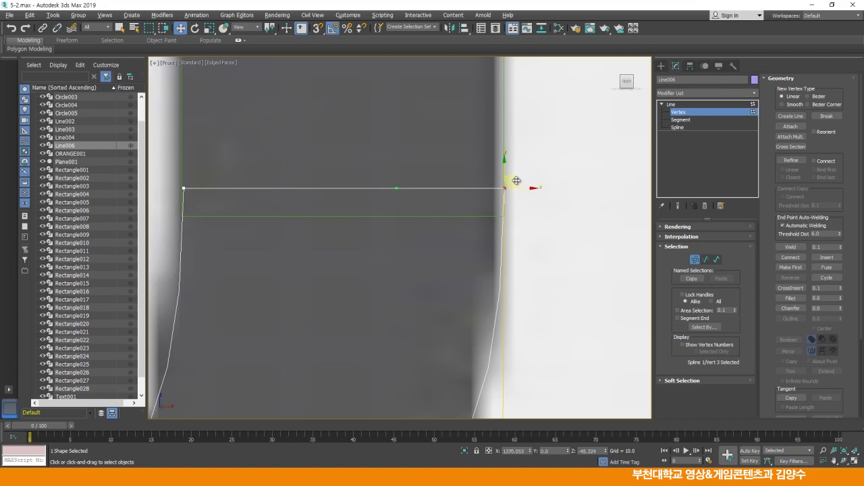
left_click(372, 247)
scroll(371, 244, "down", 2)
middle_click_drag(370, 244, 499, 240)
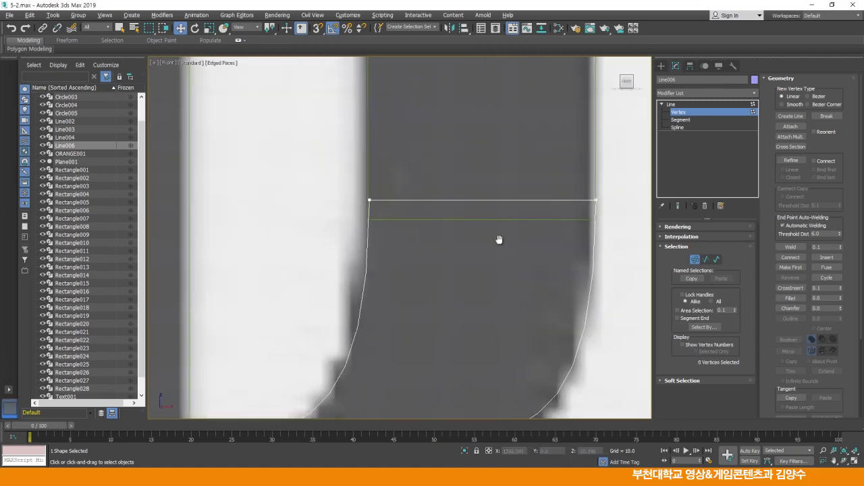
scroll(427, 272, "down", 8)
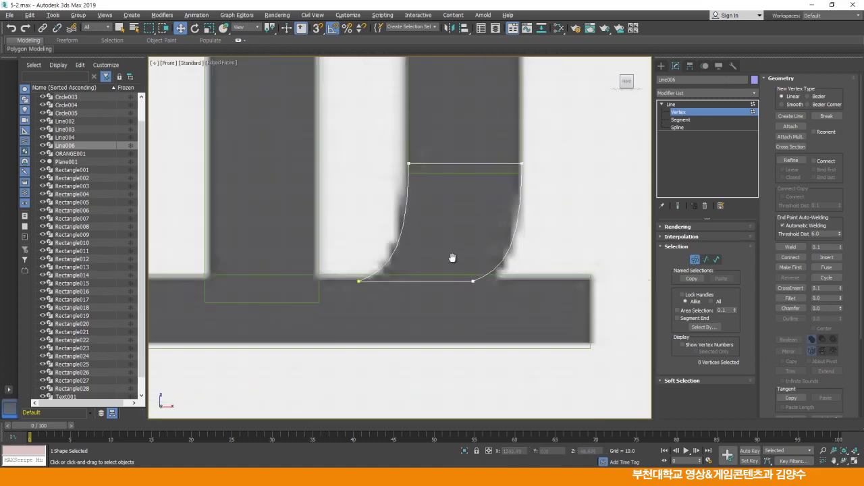
scroll(475, 313, "down", 2)
middle_click_drag(476, 313, 537, 308)
left_click(674, 106)
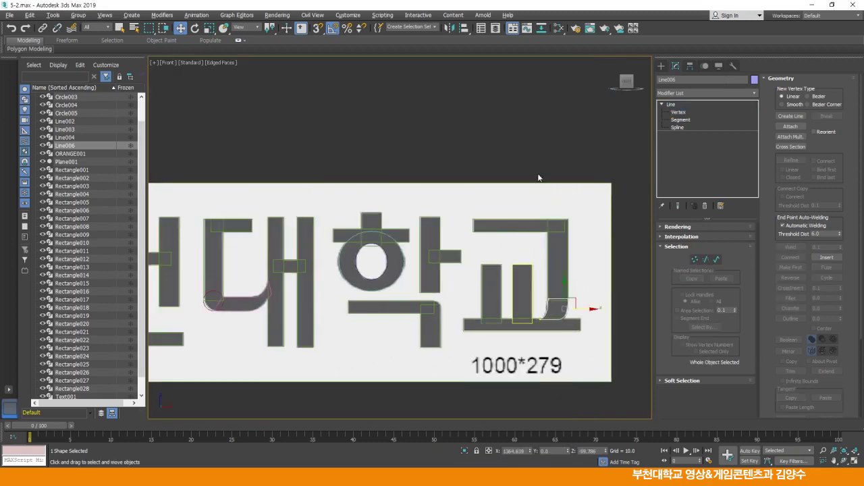
Hide the reference image plane behind the lettering.
scroll(527, 152, "down", 5)
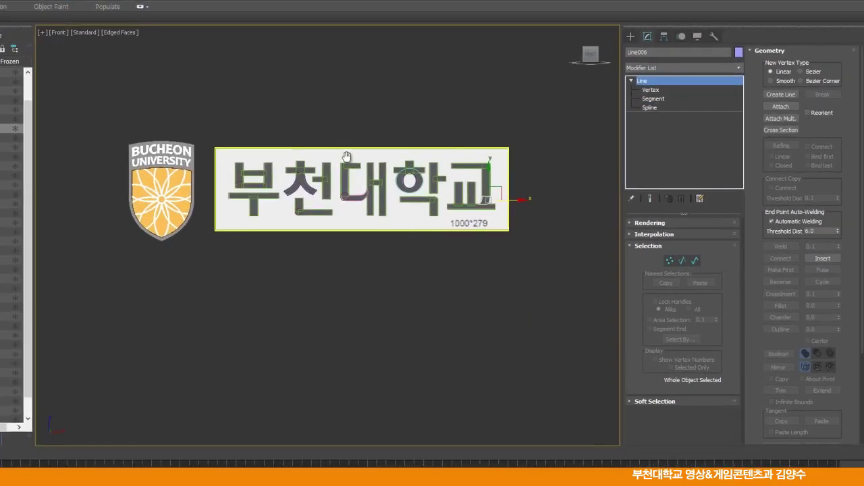
scroll(346, 157, "up", 3)
left_click(342, 158)
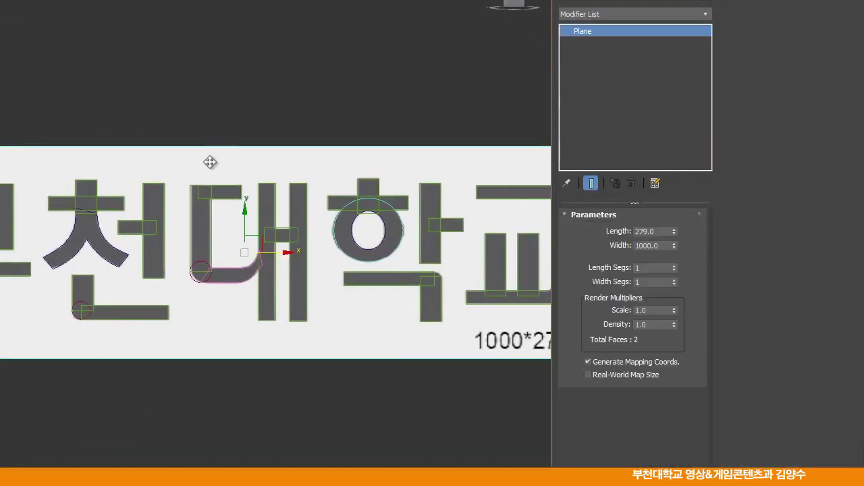
right_click(204, 159)
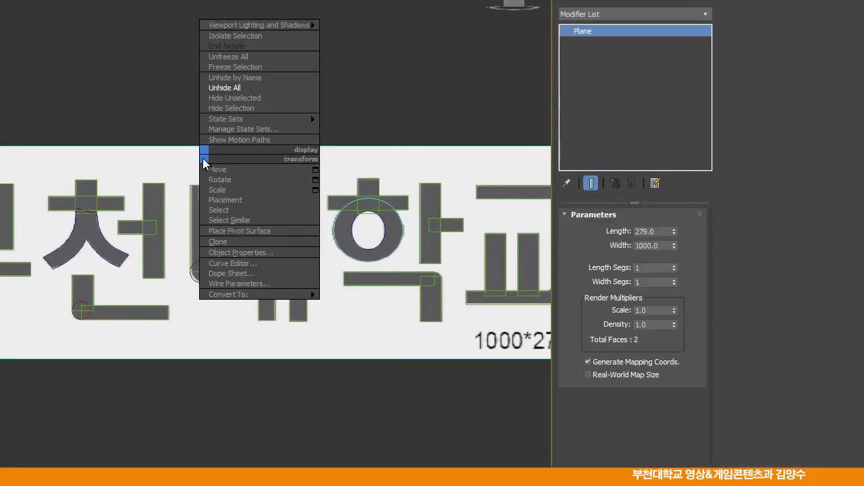
left_click(232, 110)
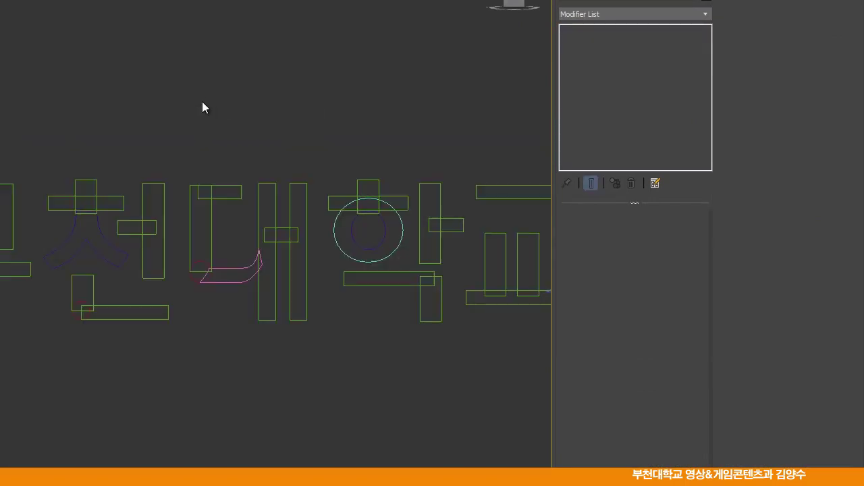
Convert all vertices of the left vertical rectangle of 부 to Corner type.
scroll(259, 370, "down", 2)
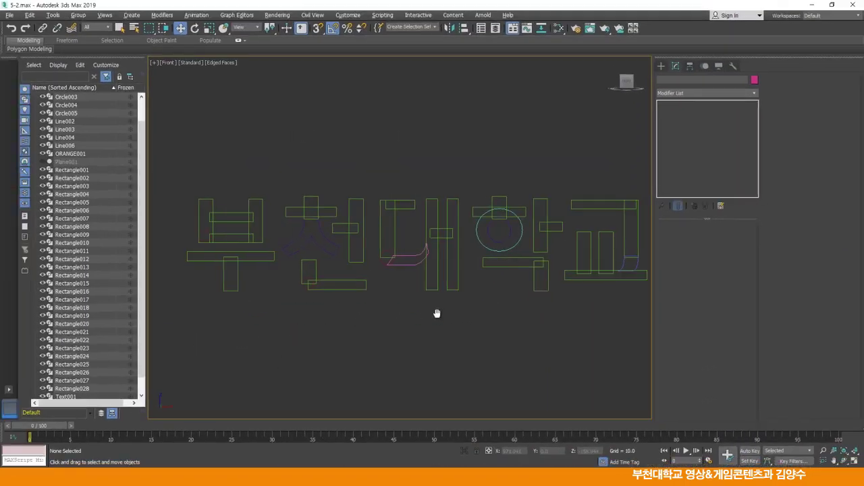
middle_click_drag(559, 316, 532, 297)
middle_click_drag(322, 293, 496, 294)
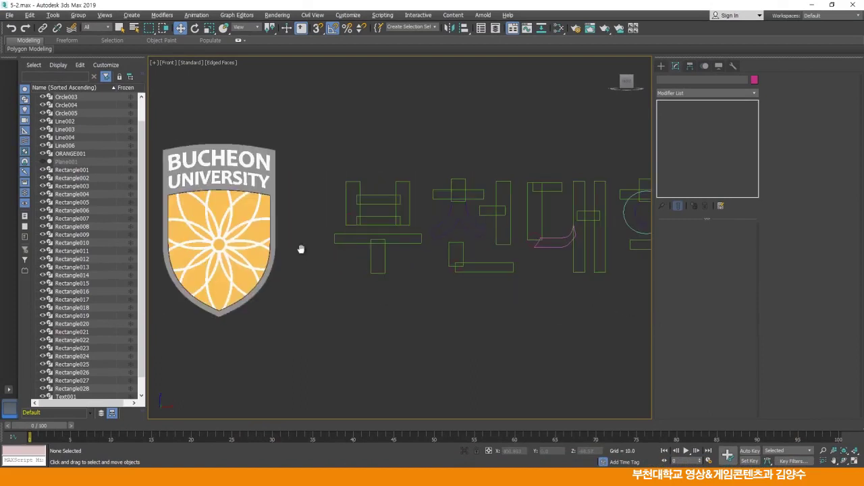
scroll(301, 249, "up", 3)
scroll(401, 270, "up", 4)
middle_click_drag(424, 258, 420, 261)
scroll(426, 251, "up", 2)
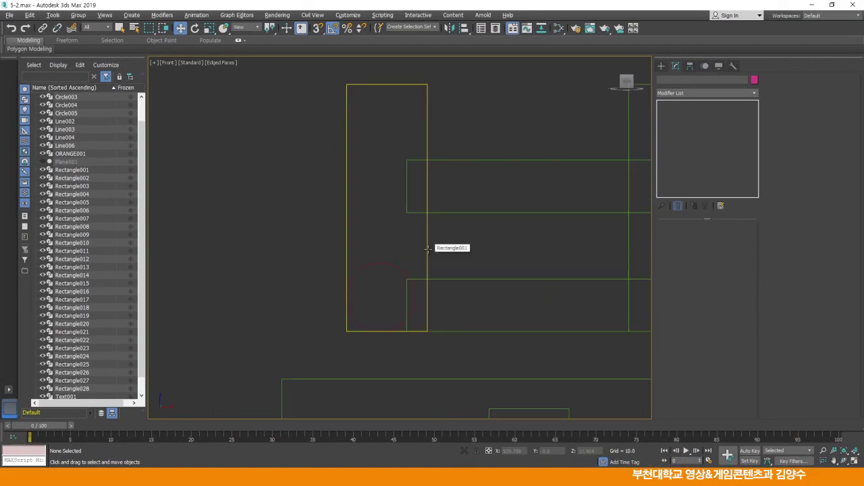
left_click(427, 248)
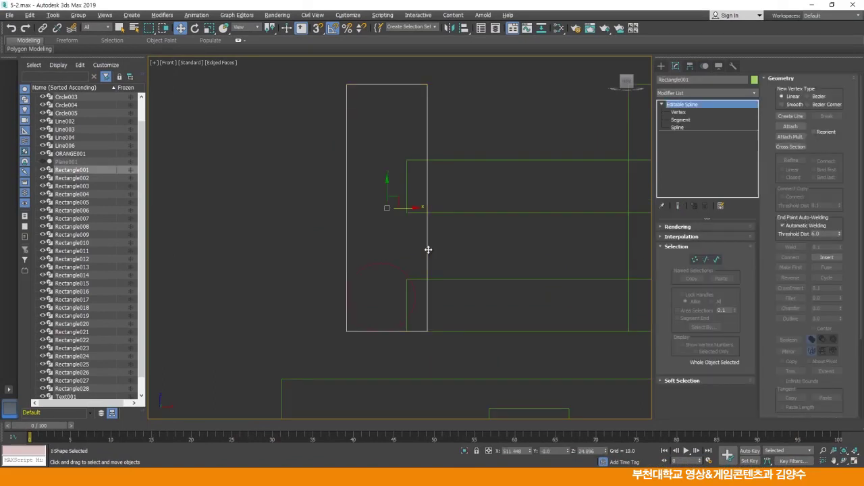
left_click(679, 112)
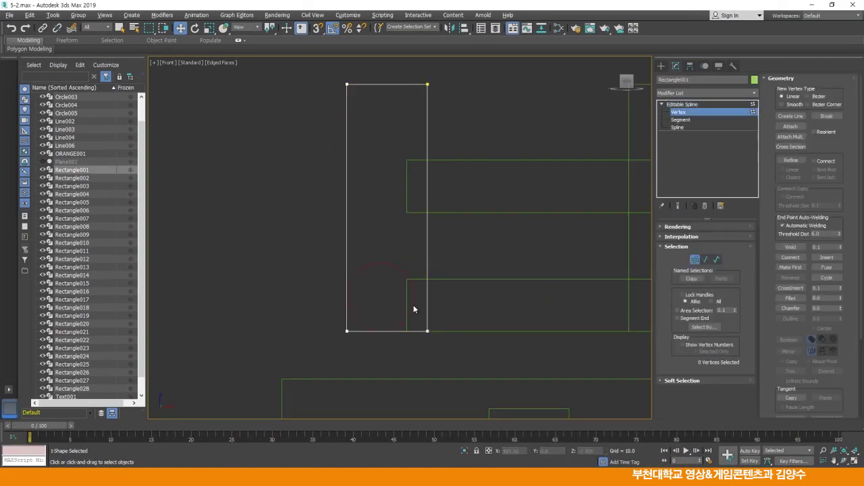
left_click_drag(365, 336, 364, 336)
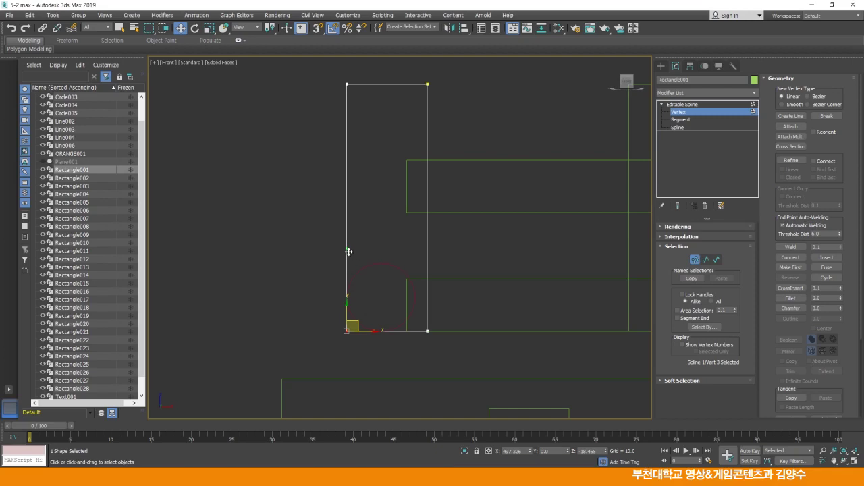
left_click(316, 93)
left_click_drag(493, 384, 491, 382)
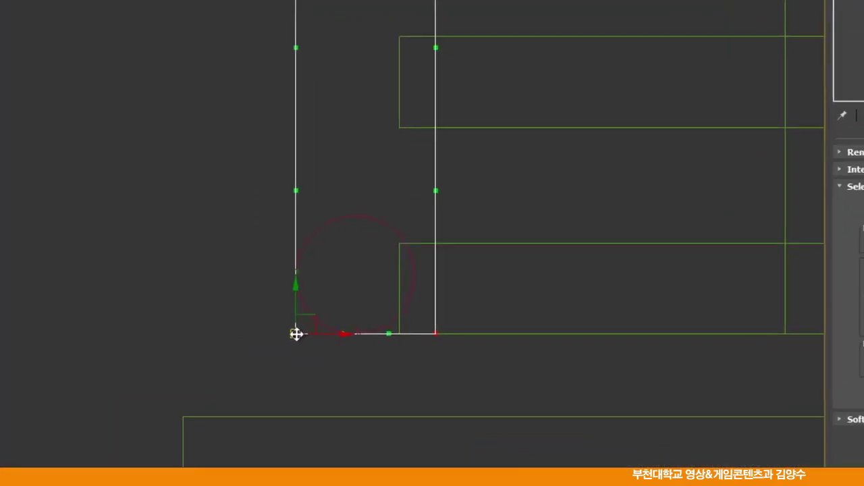
right_click(345, 328)
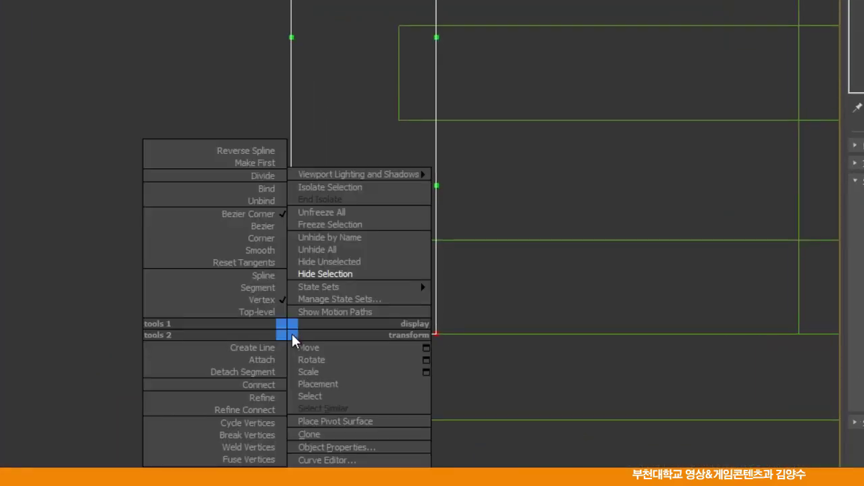
left_click(259, 239)
Raise the left vertical rectangle's bottom-left vertex to the circle's leftmost point, raise its bottom-right vertex slightly, and leave vertex editing.
scroll(263, 315, "up", 4)
middle_click_drag(264, 314, 266, 280)
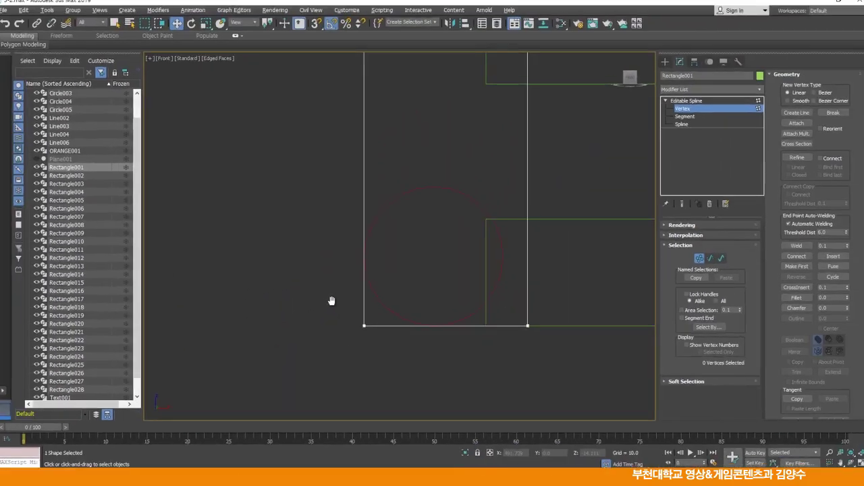
middle_click_drag(373, 326, 369, 323)
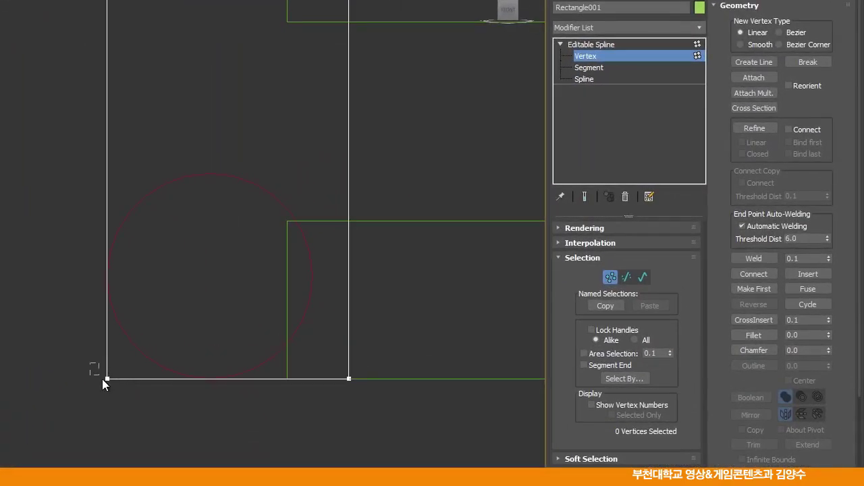
left_click(105, 378)
left_click_drag(110, 349, 108, 243)
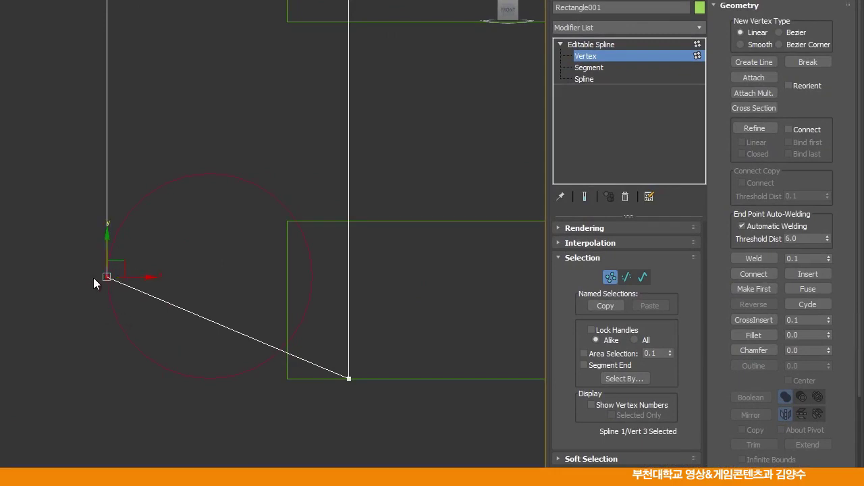
left_click(158, 384)
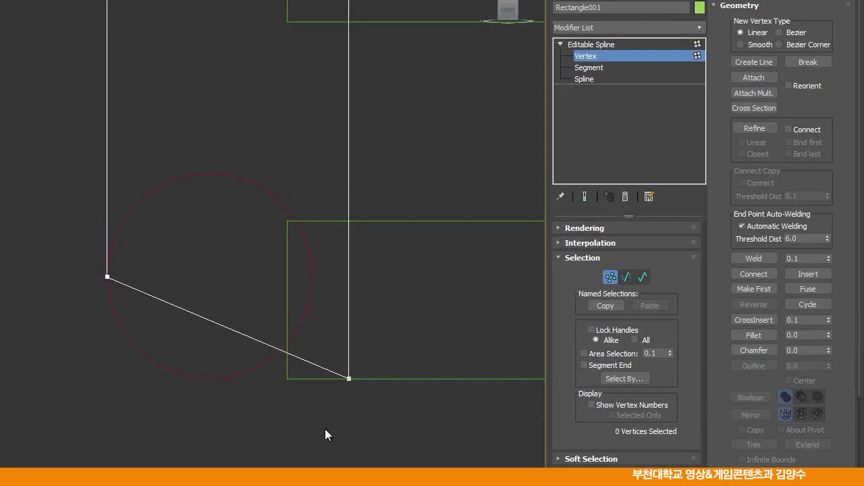
left_click(348, 378)
left_click_drag(351, 349, 351, 321)
left_click(353, 447)
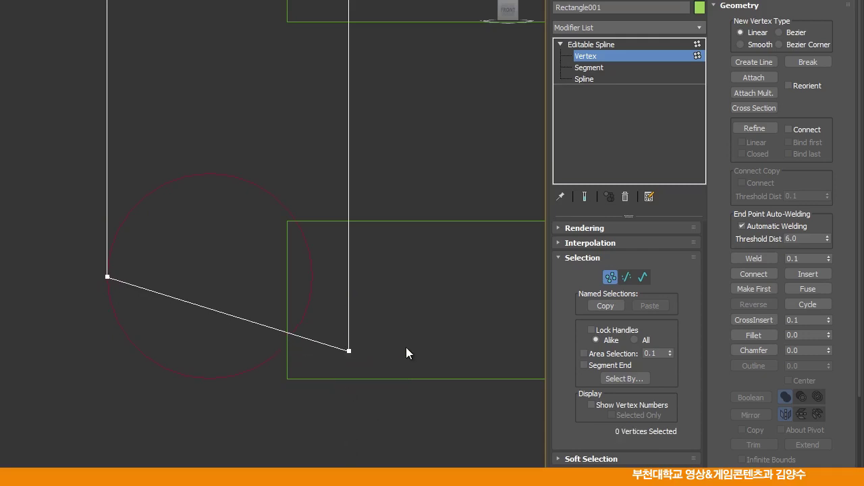
left_click(604, 44)
Move the two left vertices of the lower horizontal bar left to align with the circle's lowest point and leave vertex editing.
left_click(422, 222)
left_click(560, 44)
left_click(575, 57)
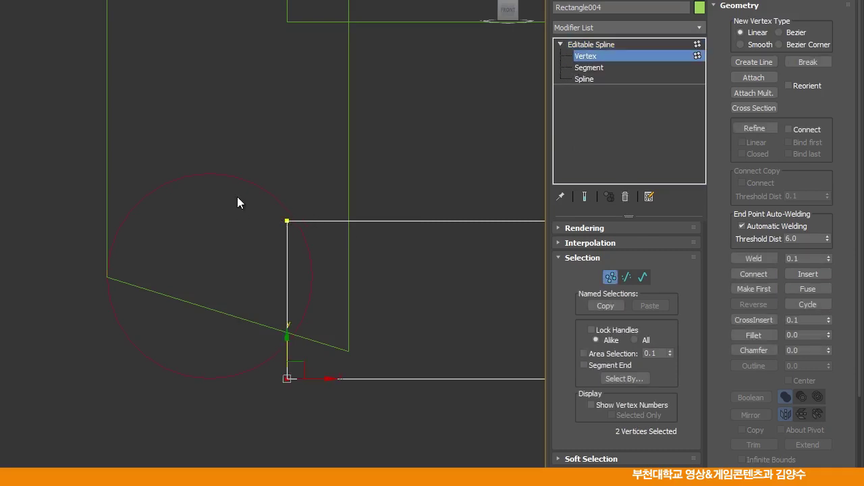
left_click_drag(288, 403, 305, 411)
left_click_drag(326, 221, 268, 219)
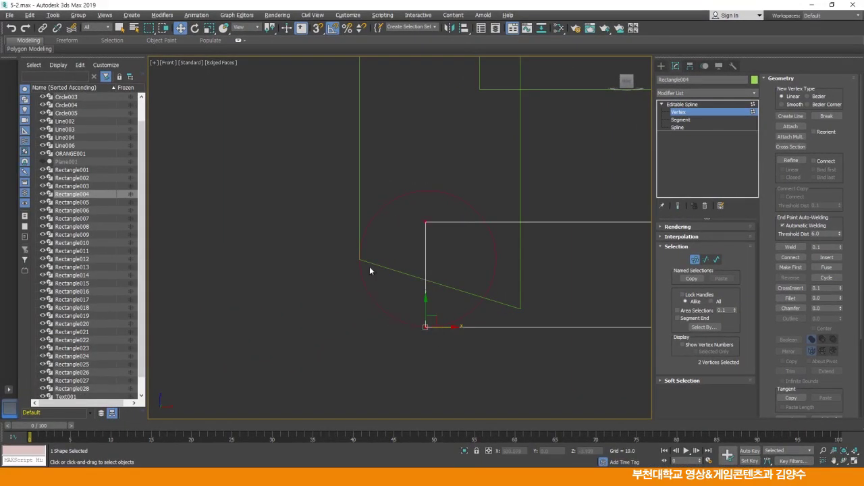
scroll(527, 273, "down", 5)
left_click(693, 106)
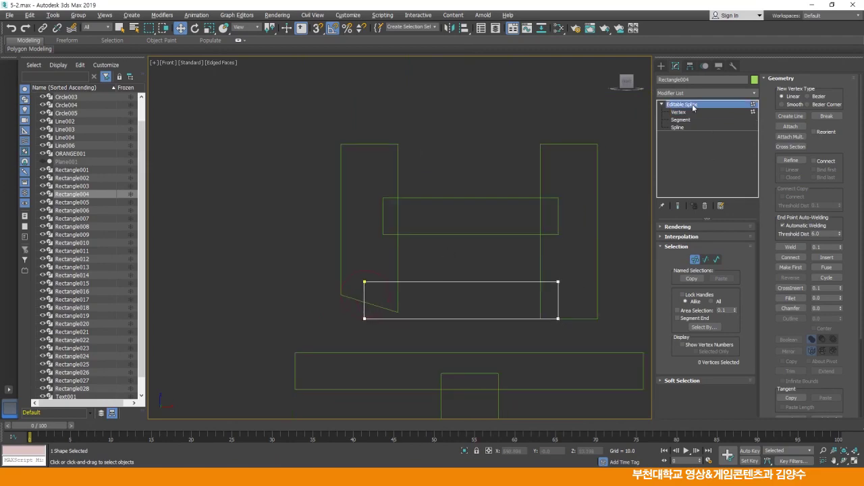
left_click(456, 156)
Attach the middle bar, the right vertical rectangle, the lower bar and the circle to the left vertical rectangle.
left_click_drag(296, 127, 364, 150)
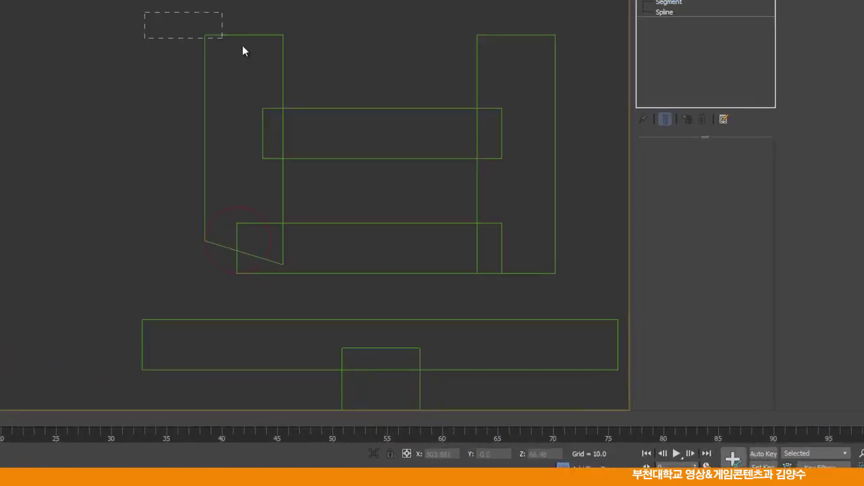
left_click_drag(260, 66, 261, 67)
left_click(771, 159)
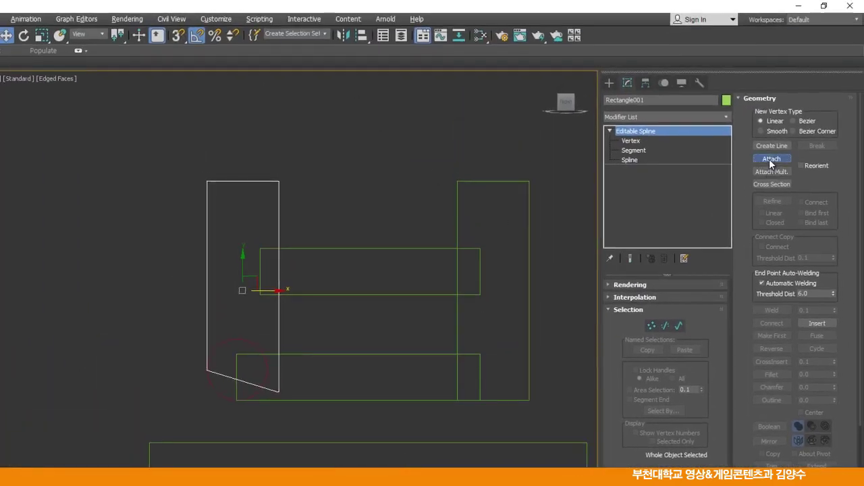
left_click(404, 248)
left_click(458, 230)
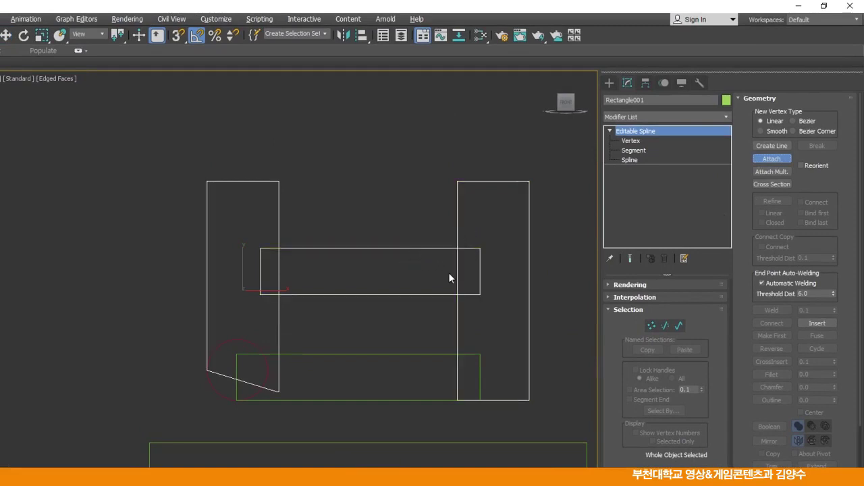
left_click(394, 355)
left_click(247, 348)
right_click(79, 287)
left_click(417, 389)
left_click(279, 308)
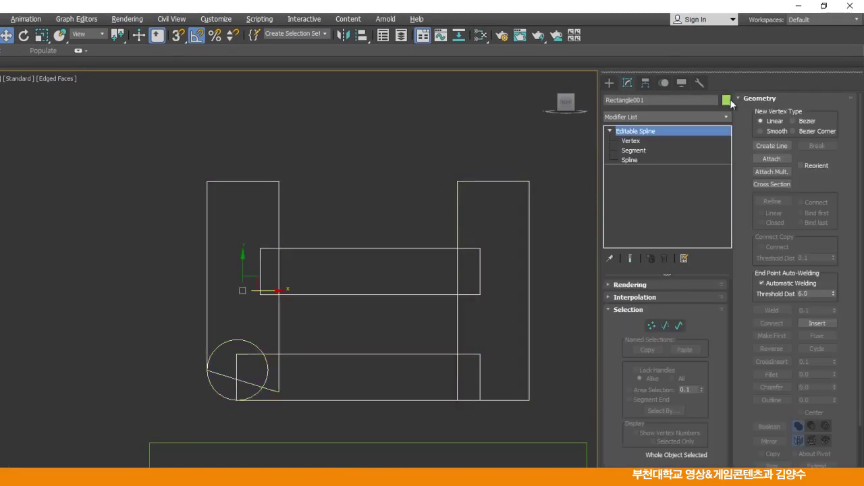
Change the attached shape's object color to light purple.
left_click(726, 101)
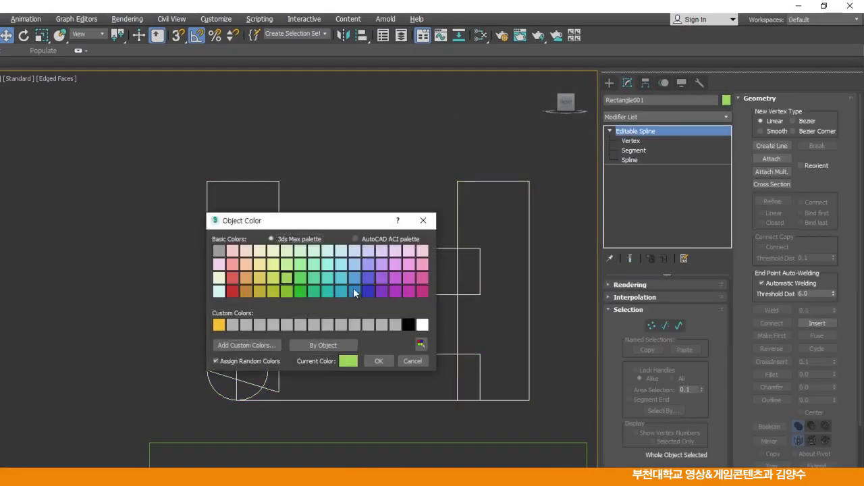
left_click(367, 262)
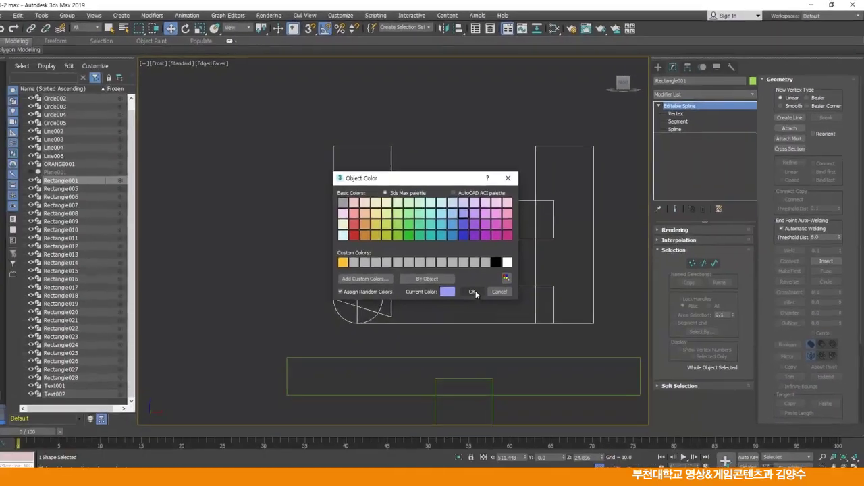
left_click(379, 360)
left_click(289, 246)
Union the left vertical spline with the middle horizontal bar using the spline Boolean.
middle_click_drag(494, 275, 462, 254)
left_click(369, 177)
left_click(661, 104)
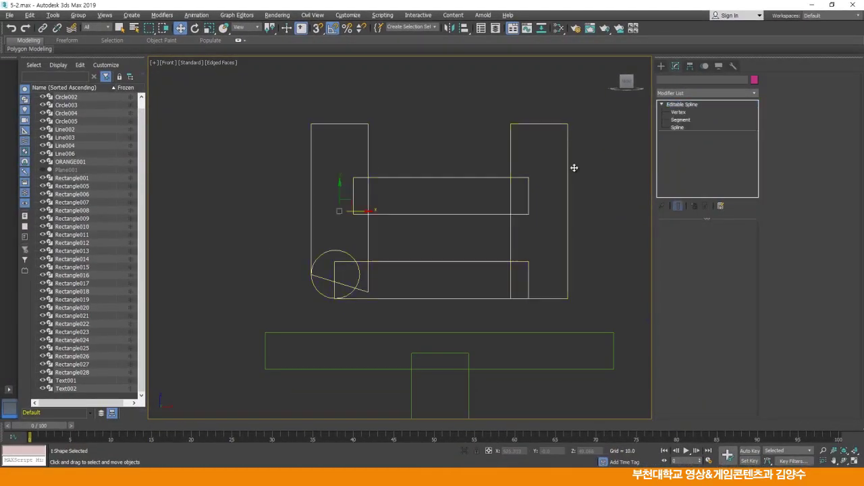
left_click(682, 127)
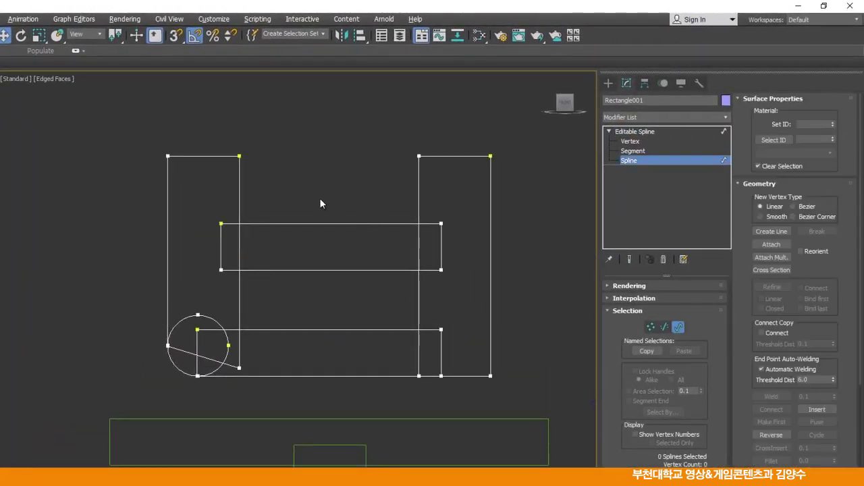
left_click(240, 198)
middle_click_drag(297, 234, 315, 243)
scroll(314, 243, "up", 2)
middle_click_drag(478, 247, 433, 242)
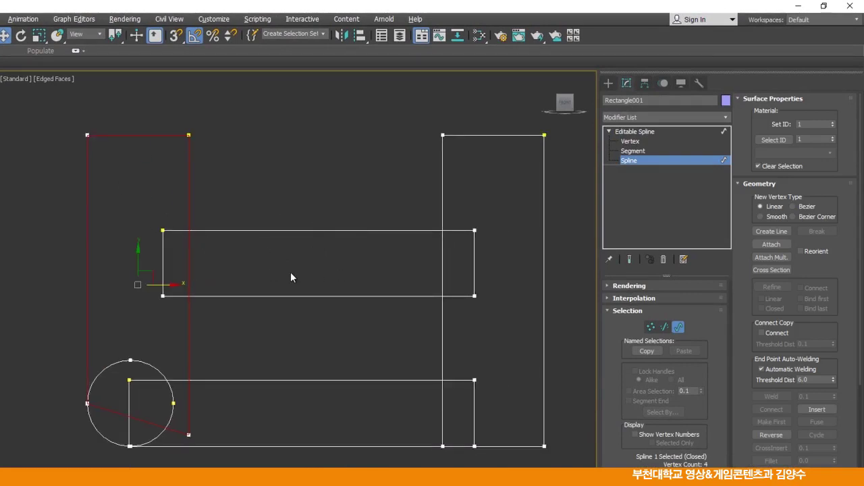
scroll(732, 320, "down", 5)
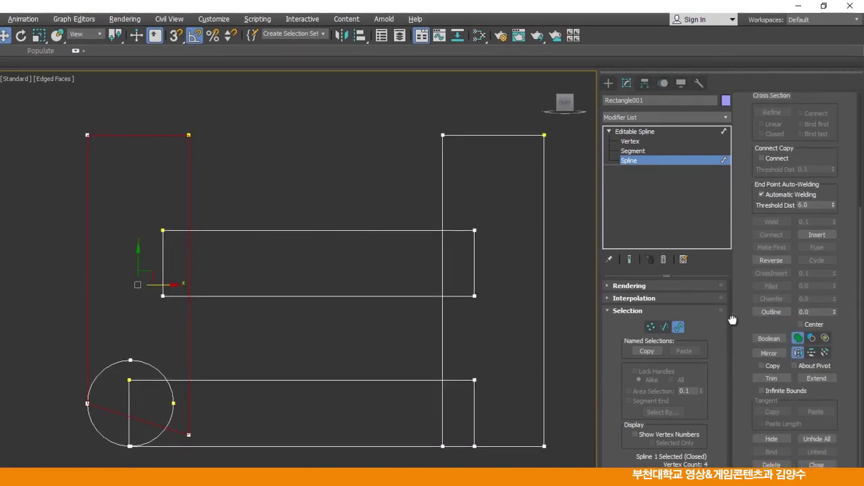
left_click(767, 339)
left_click(354, 230)
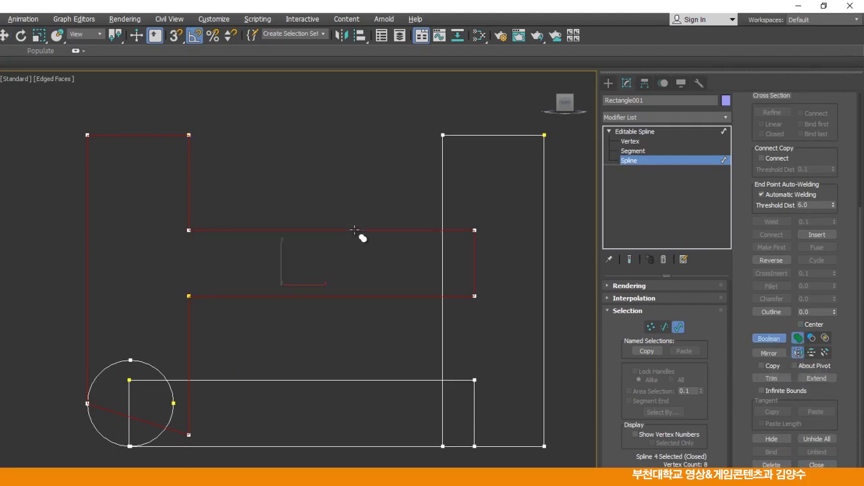
right_click(349, 162)
left_click(349, 163)
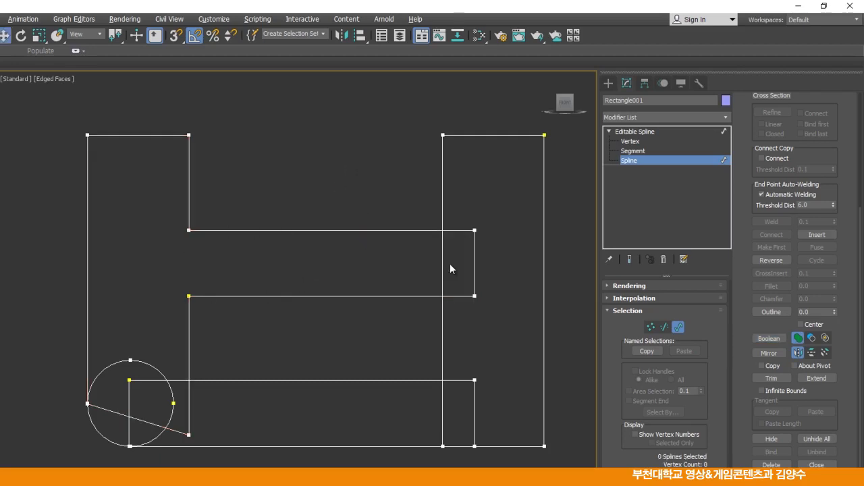
Union the merged outline with the right vertical rectangle using the spline Boolean.
middle_click_drag(451, 265, 390, 280)
left_click(351, 252)
left_click(768, 338)
left_click(383, 226)
Union the merged outline with the circle at its lower-left corner using the spline Boolean.
left_click(172, 201)
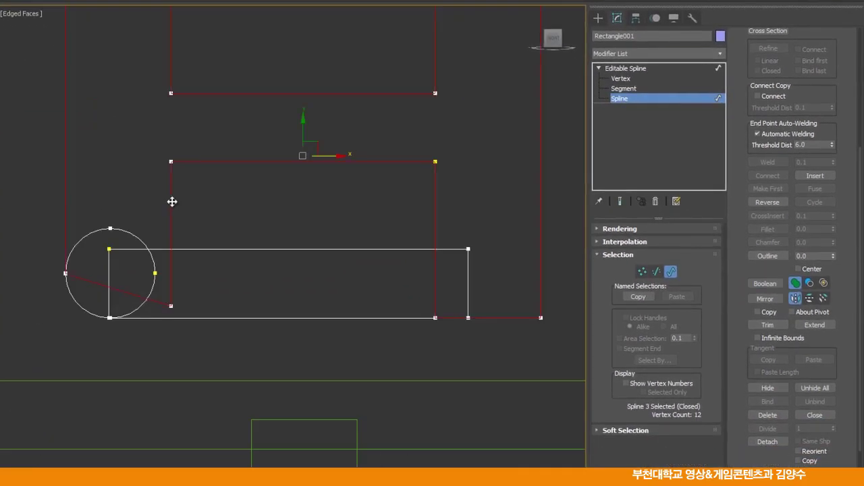
left_click(765, 284)
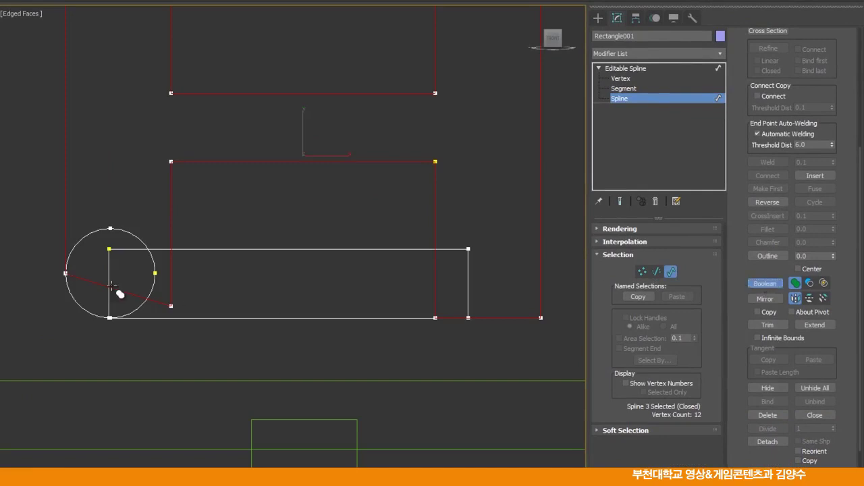
left_click(84, 310)
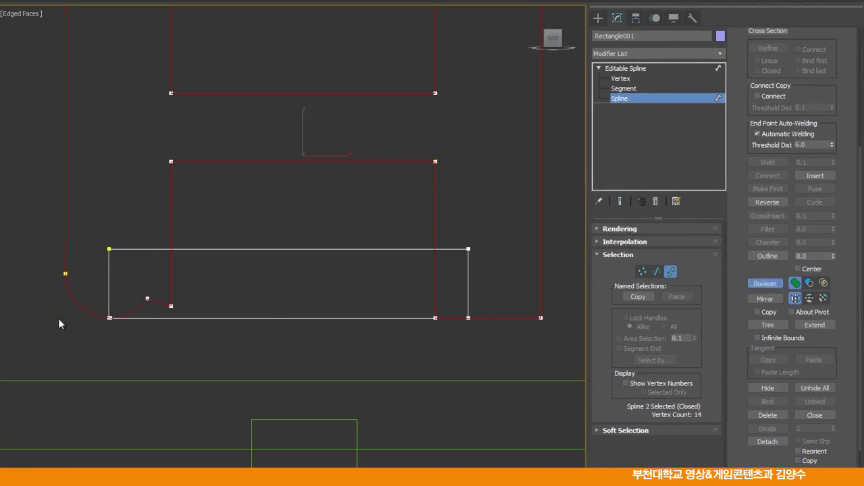
left_click(97, 343)
middle_click_drag(175, 342, 156, 318)
scroll(157, 318, "down", 2)
scroll(156, 318, "up", 2)
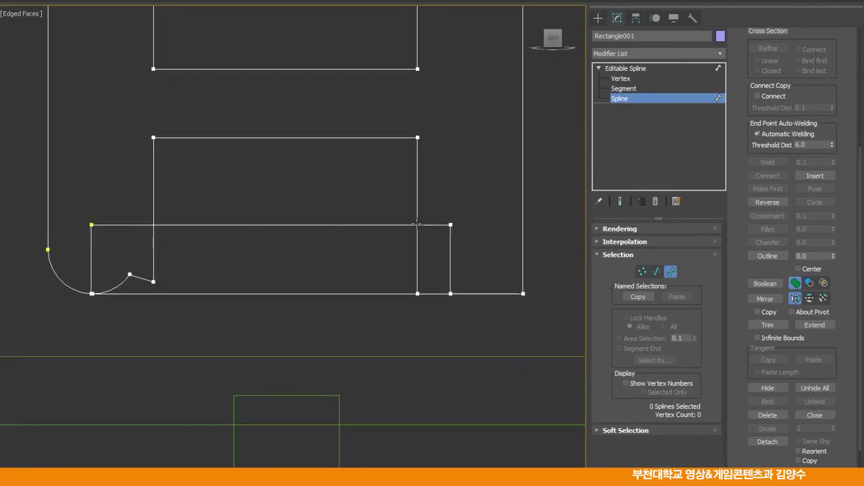
Try to union the lower horizontal bar with the merged outline using the spline Boolean.
left_click(384, 225)
left_click(765, 284)
left_click(418, 196)
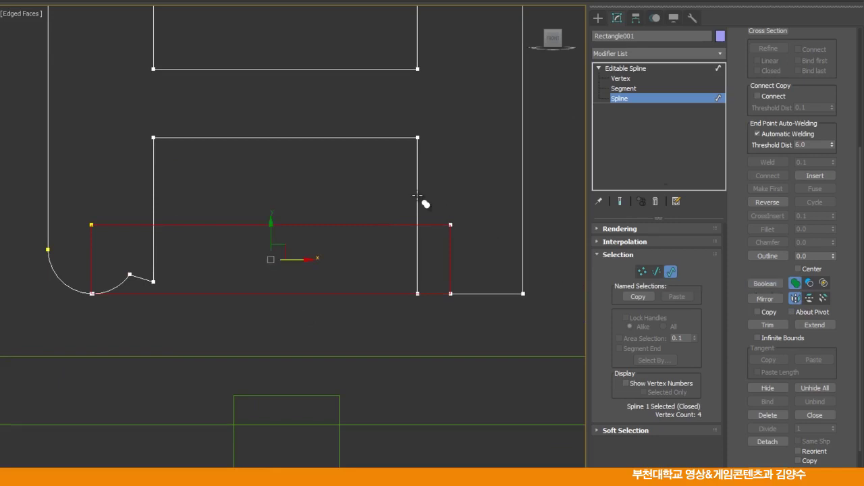
right_click(382, 196)
left_click(236, 183)
left_click(331, 233)
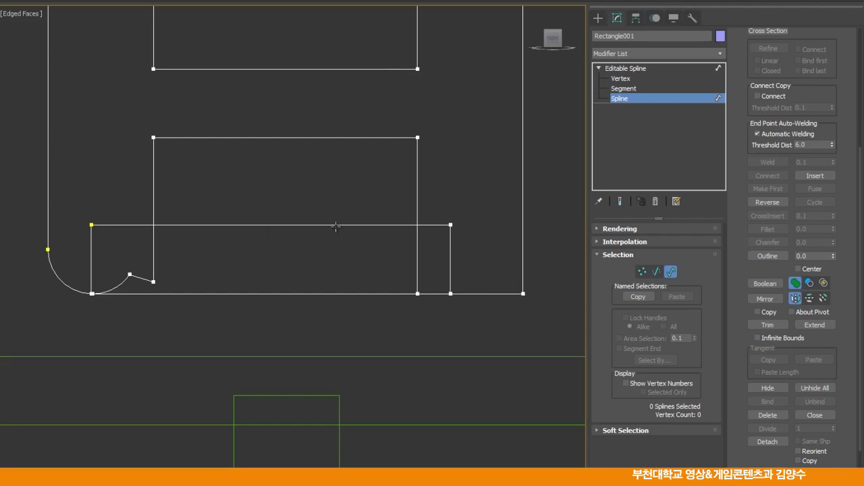
Trim the overlapping segments where the lower horizontal bar crosses the letter's left and right verticals.
left_click(336, 227)
middle_click_drag(337, 227, 329, 205)
left_click(762, 326)
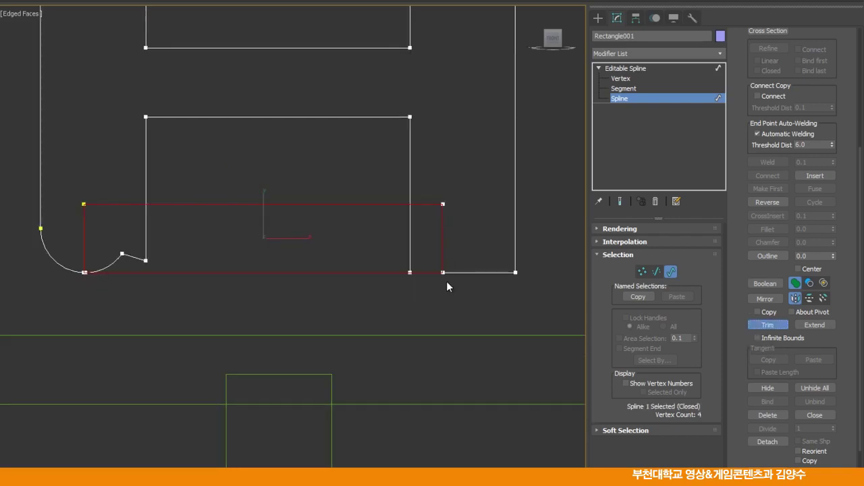
left_click(410, 239)
left_click(443, 239)
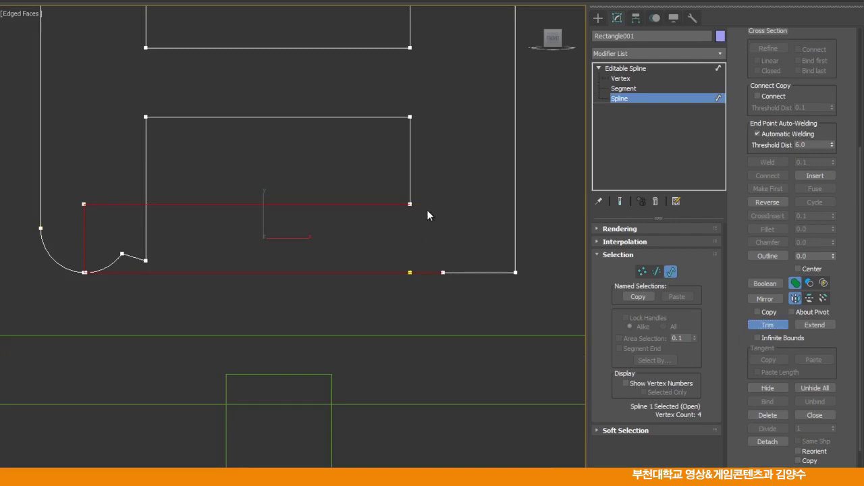
middle_click_drag(112, 228, 252, 226)
left_click(284, 228)
left_click(224, 227)
middle_click_drag(448, 225, 291, 224)
right_click(351, 283)
scroll(465, 276, "down", 3)
middle_click_drag(465, 276, 422, 243)
Weld all vertices of the trimmed ㅂ outline with a 0.1 threshold.
left_click(618, 79)
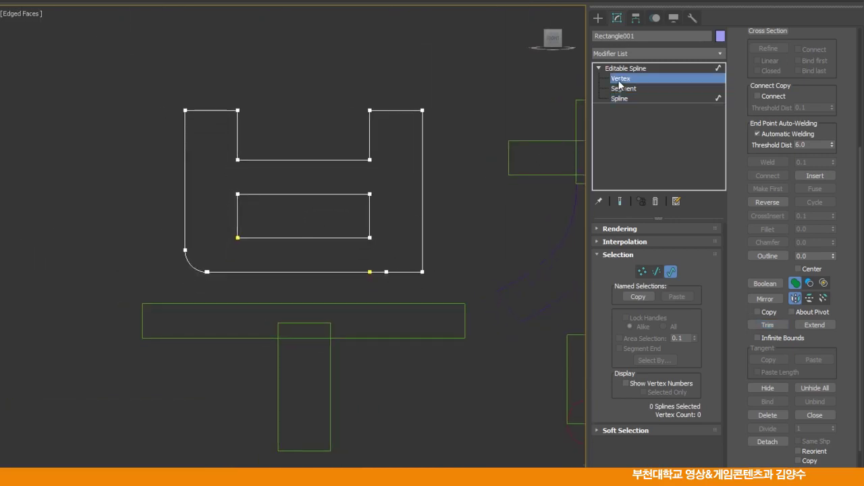
scroll(354, 270, "up", 2)
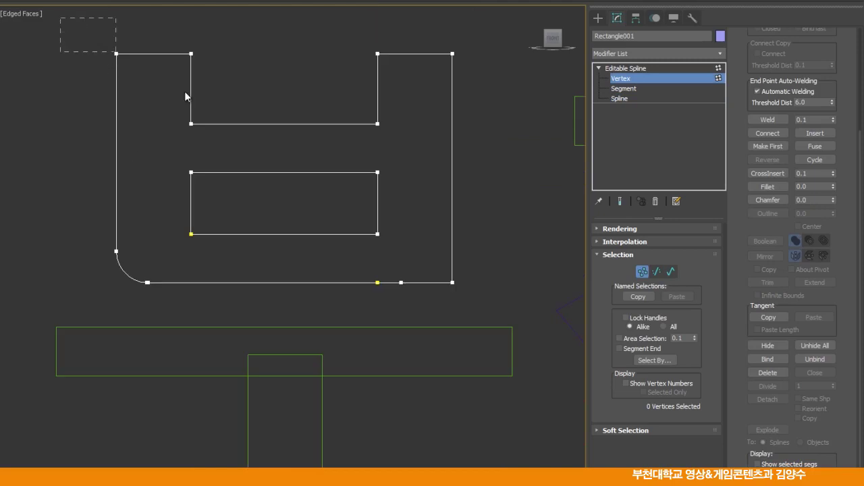
left_click_drag(466, 291, 490, 309)
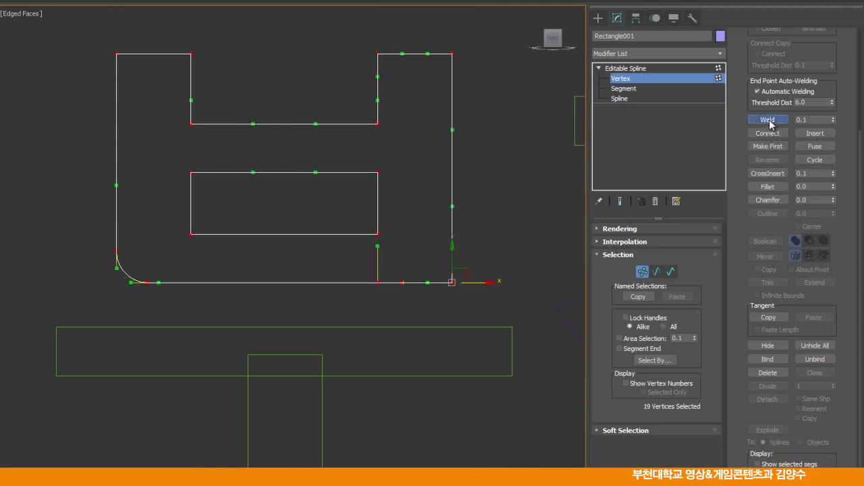
left_click(767, 119)
left_click(536, 181)
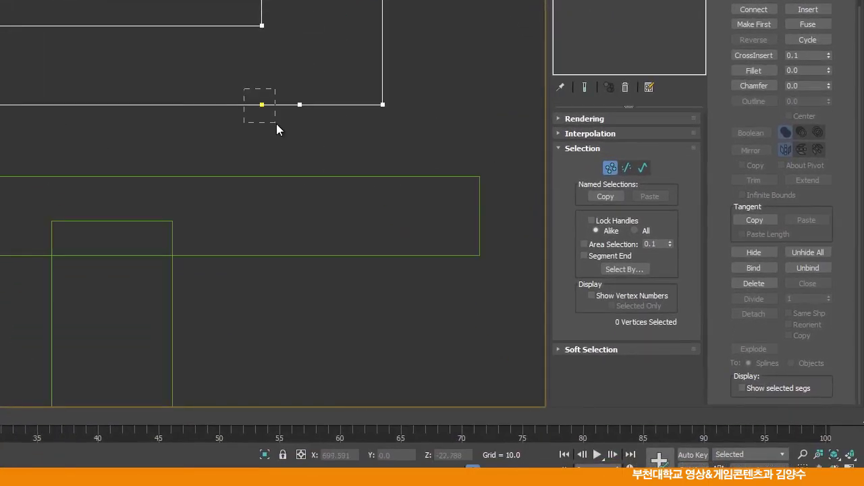
Delete the leftover vertex on the outline's bottom edge, directly below the inner opening's right side.
left_click_drag(276, 123, 273, 125)
key("Delete")
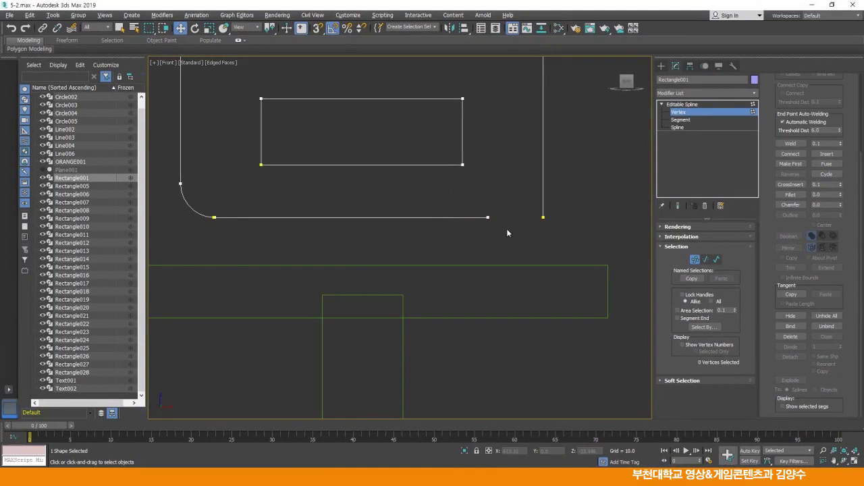
Connect the open end of the ㅂ outline's bottom edge to the lower end of its right vertical.
scroll(506, 233, "up", 2)
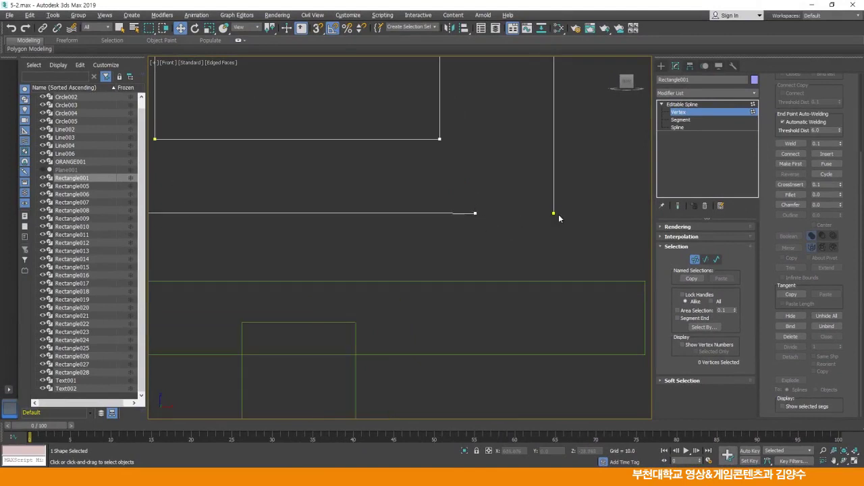
left_click(790, 154)
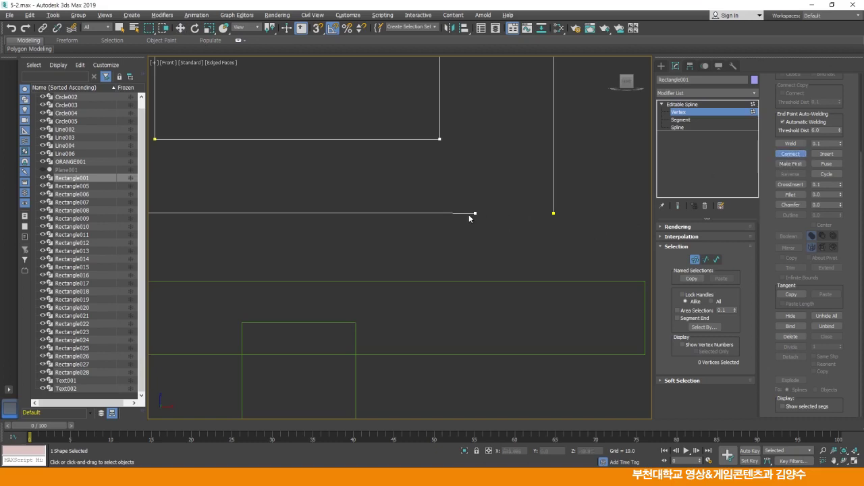
left_click_drag(544, 220, 554, 214)
right_click(586, 213)
Delete the extra vertex on the ㅂ outline's bottom edge and finish editing its vertices.
left_click_drag(482, 210, 457, 238)
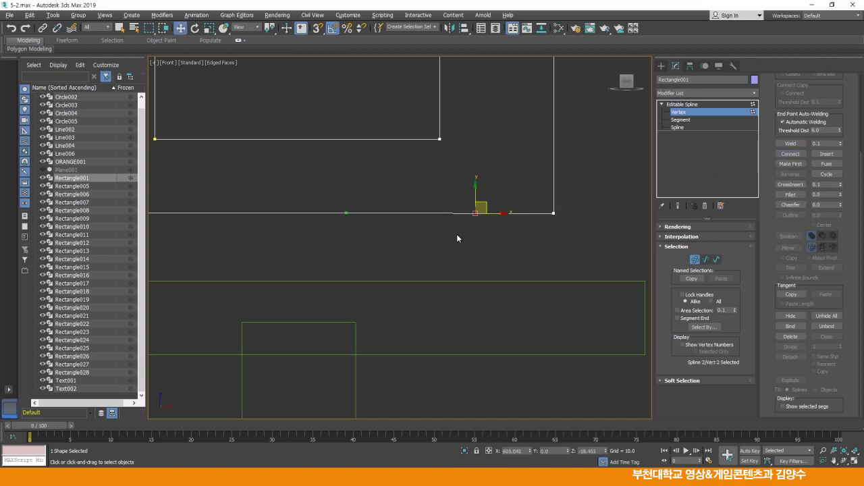
left_click(455, 236)
scroll(439, 233, "down", 5)
left_click(690, 113)
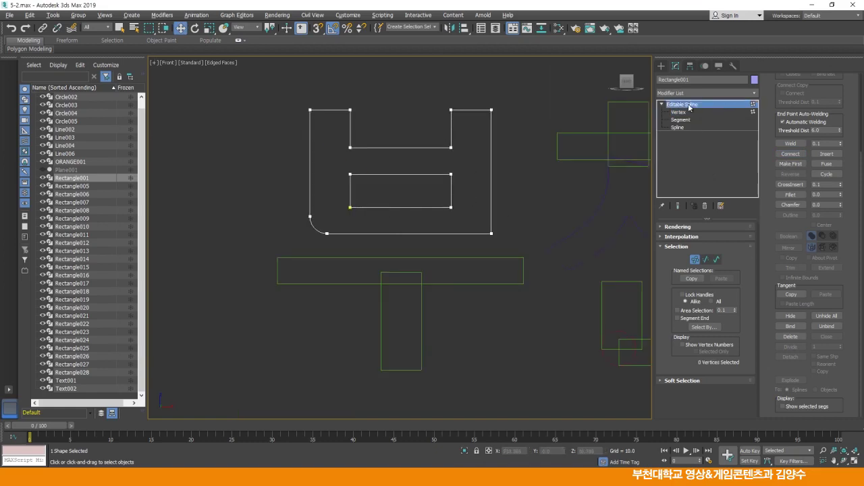
left_click(536, 212)
Attach the vertical stem of the ㅜ below to its horizontal bar.
middle_click_drag(505, 243, 490, 230)
left_click(462, 236)
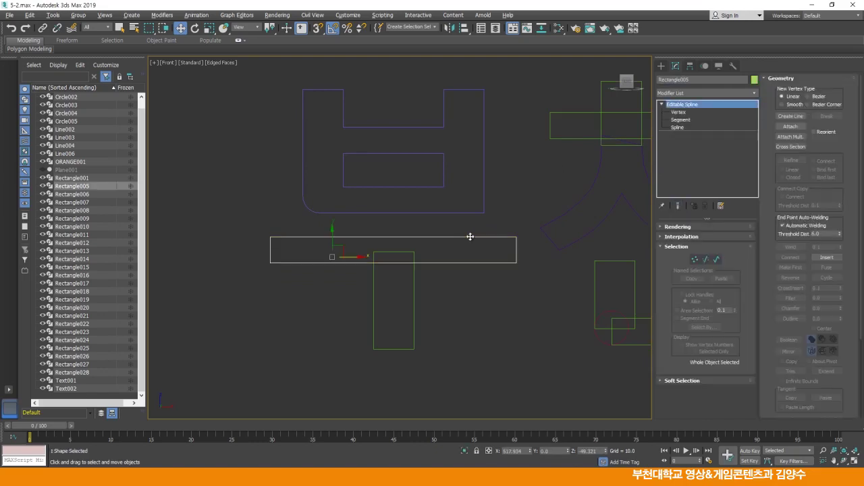
left_click(790, 126)
left_click(411, 297)
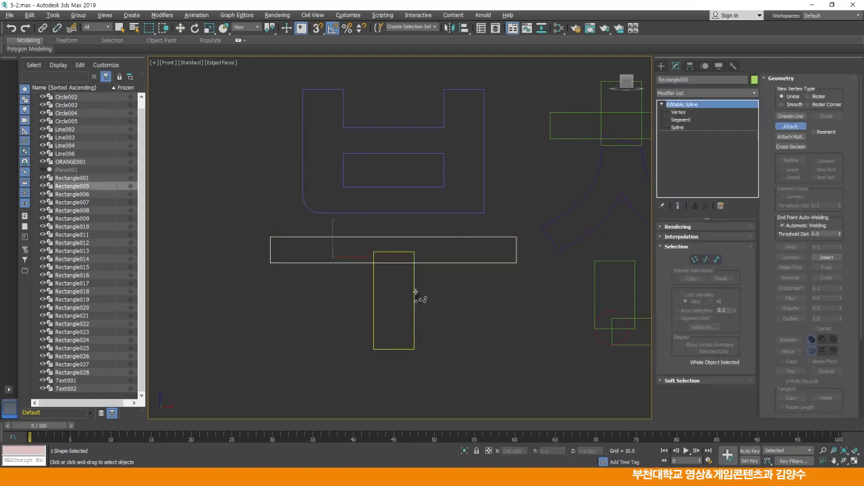
right_click(482, 297)
Union the ㅜ's horizontal bar with its vertical stem using the spline Boolean.
left_click(691, 126)
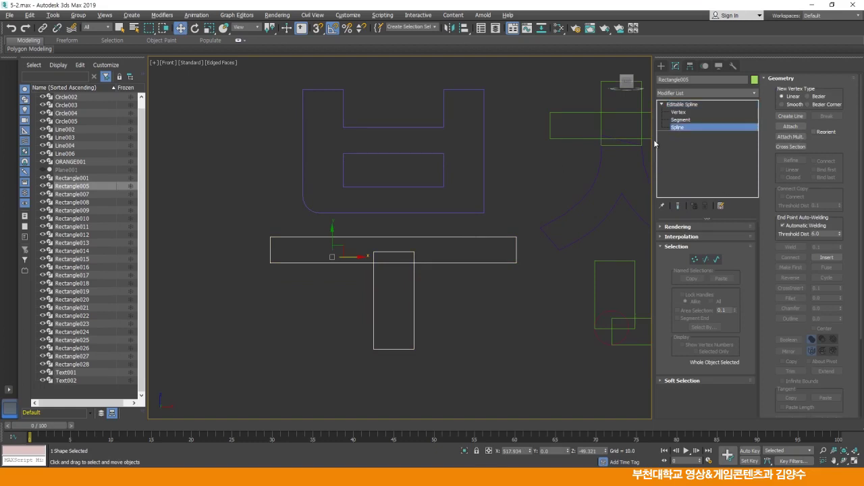
left_click(470, 238)
middle_click_drag(468, 253, 476, 224)
scroll(475, 233, "up", 2)
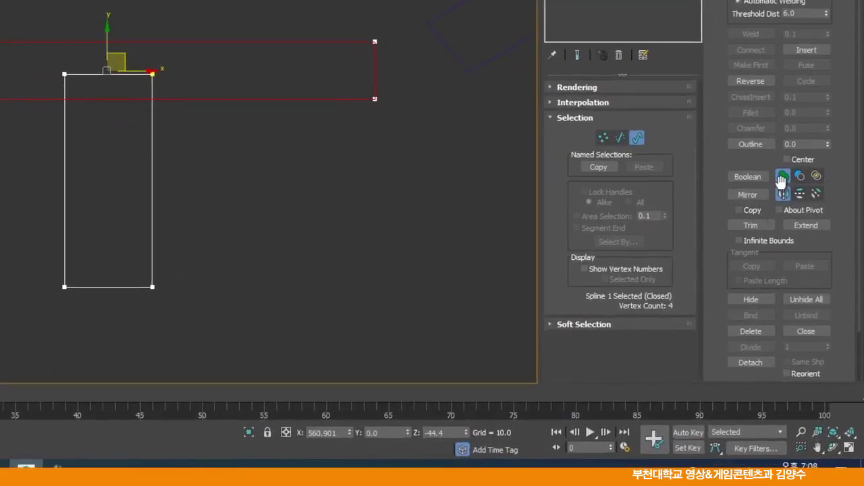
left_click(748, 177)
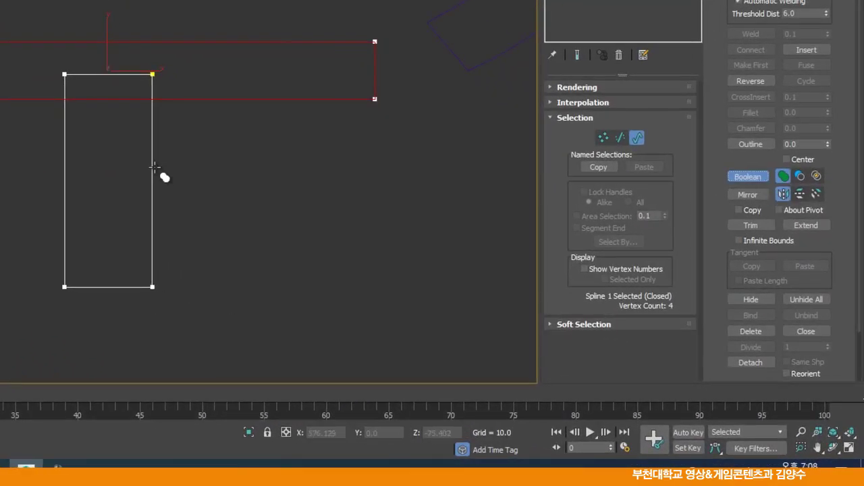
left_click(154, 168)
right_click(226, 173)
left_click(228, 176)
middle_click_drag(309, 168, 339, 246)
scroll(339, 246, "down", 2)
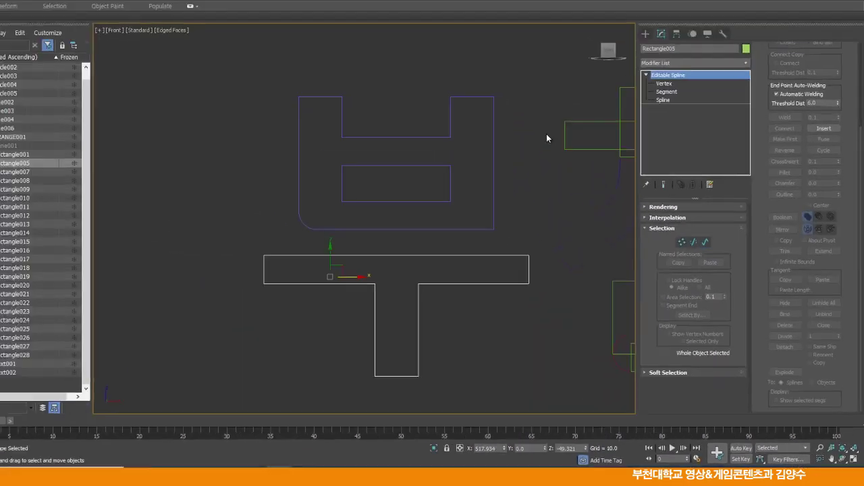
left_click(342, 84)
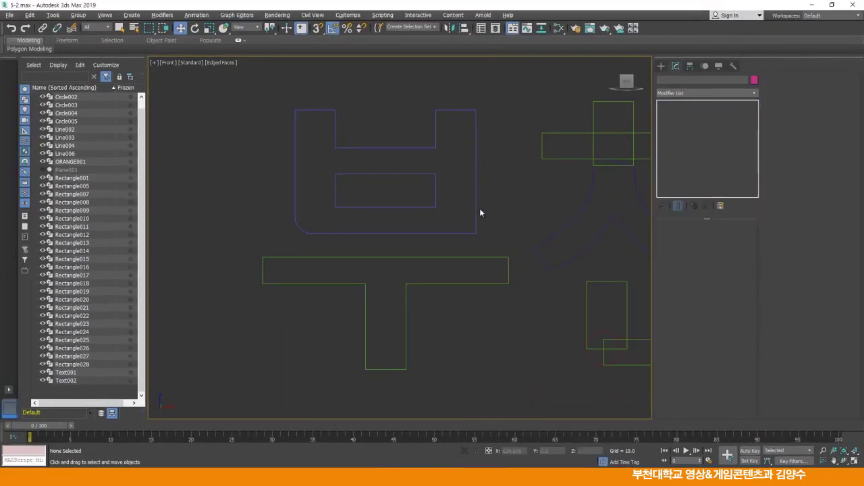
Attach the ㅜ outline to the ㅂ outline so that both form one shape.
left_click(475, 207)
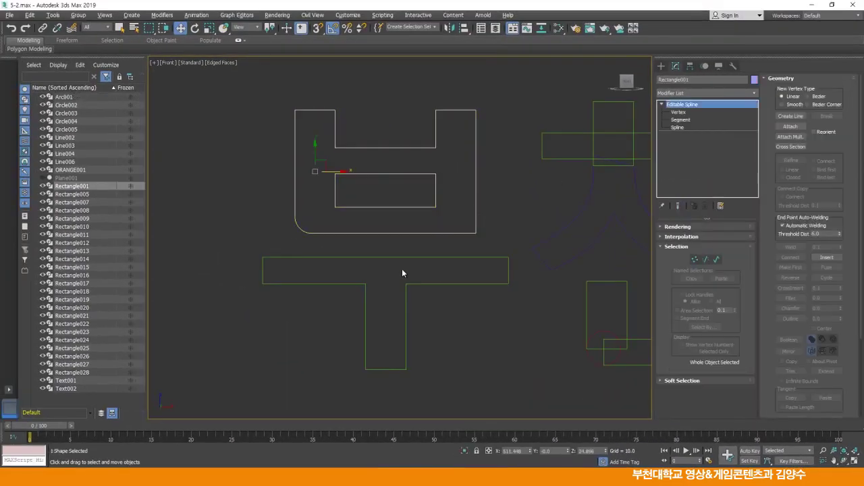
left_click(792, 127)
left_click(469, 258)
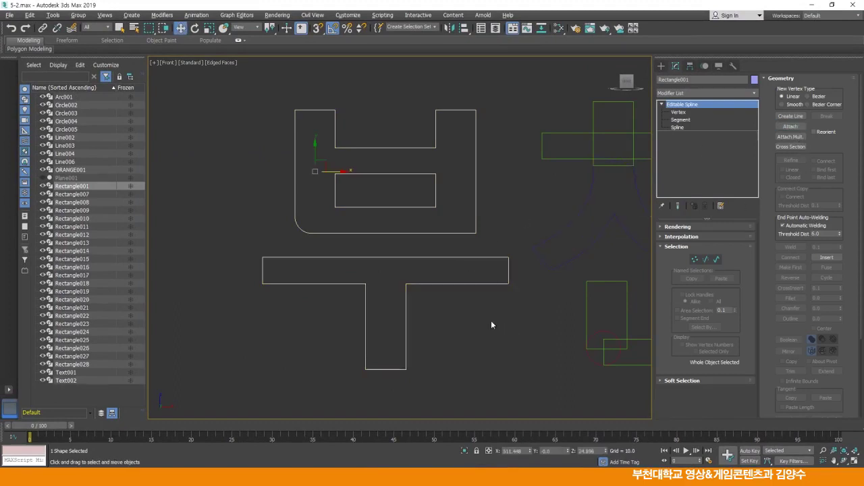
left_click(490, 319)
Attach the short horizontal bar of the ㅓ in the next syllable to its tall vertical.
mouse_move(440, 283)
middle_mouse_down()
mouse_move(386, 304)
mouse_move(447, 273)
middle_mouse_up()
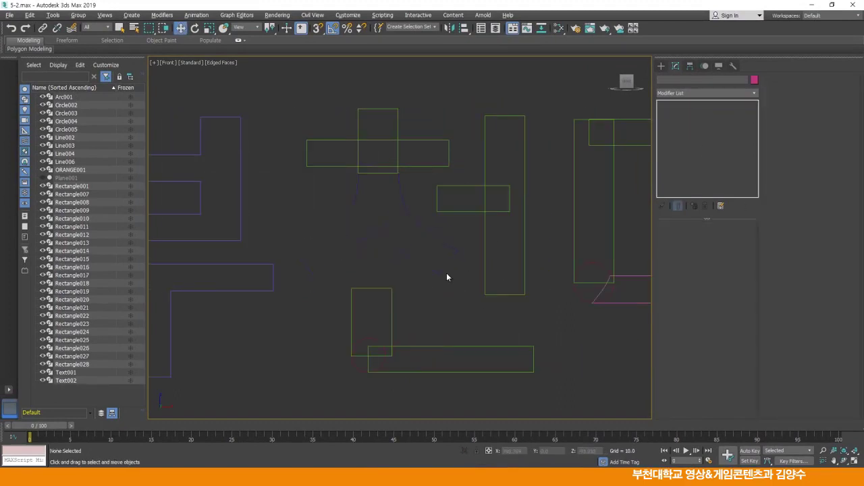
middle_click_drag(468, 236, 449, 234)
left_click(464, 151)
left_click(789, 126)
left_click(435, 209)
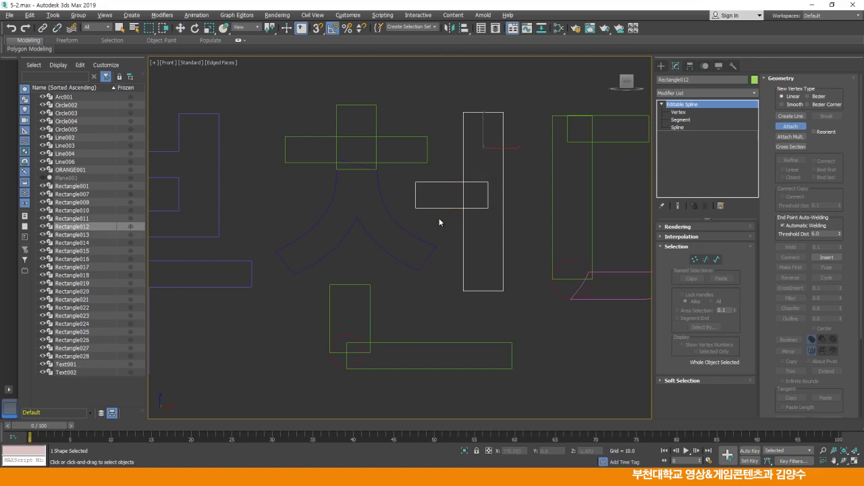
key("w")
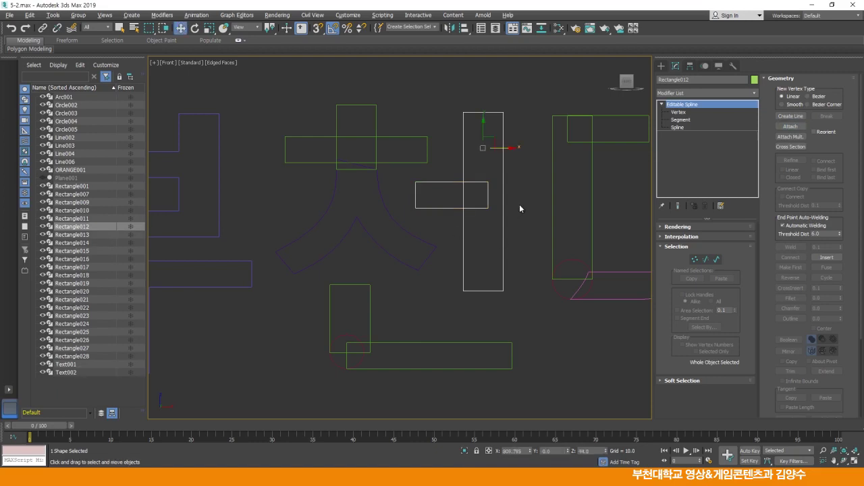
Union the ㅓ's tall vertical with its short bar using the spline Boolean.
left_click_drag(772, 315, 774, 244)
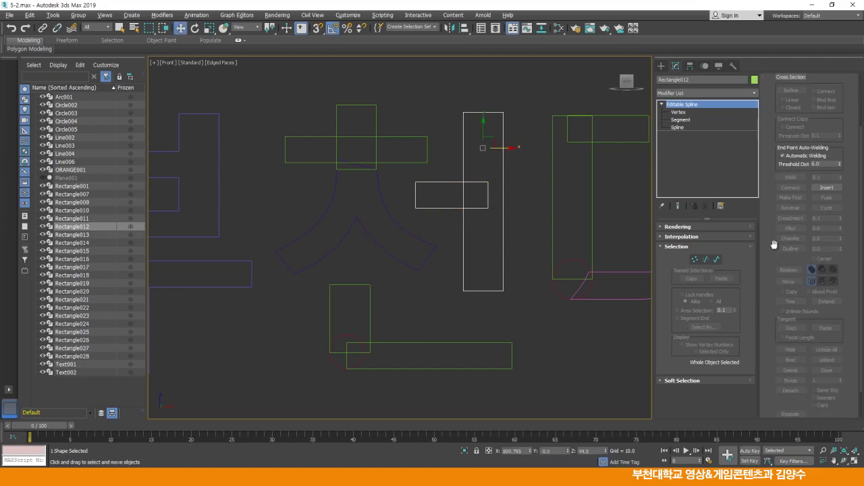
left_click(677, 128)
left_click(463, 234)
left_click(787, 339)
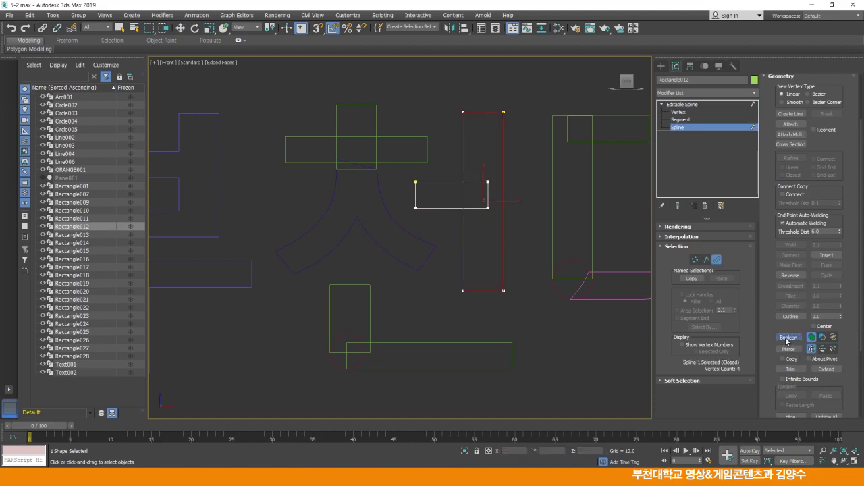
left_click(440, 208)
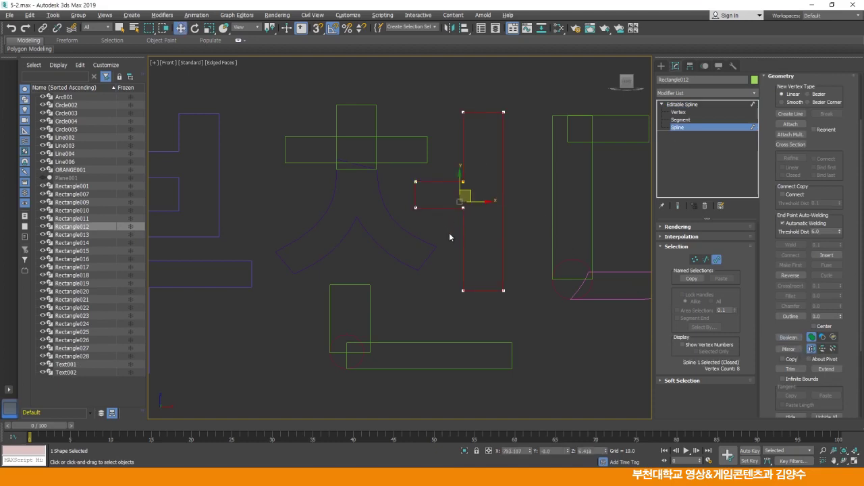
left_click(682, 104)
left_click(511, 138)
Attach the ㅊ's upper stem and curved legs to its horizontal bar.
middle_click_drag(426, 128, 484, 156)
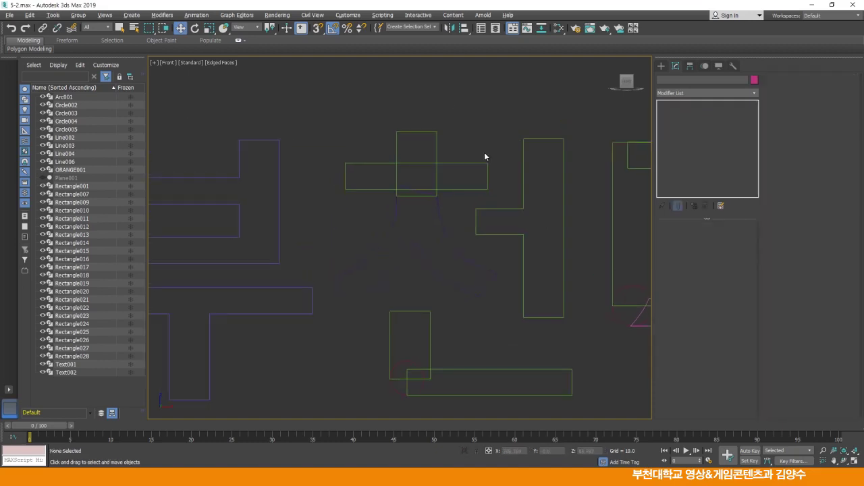
left_click(467, 163)
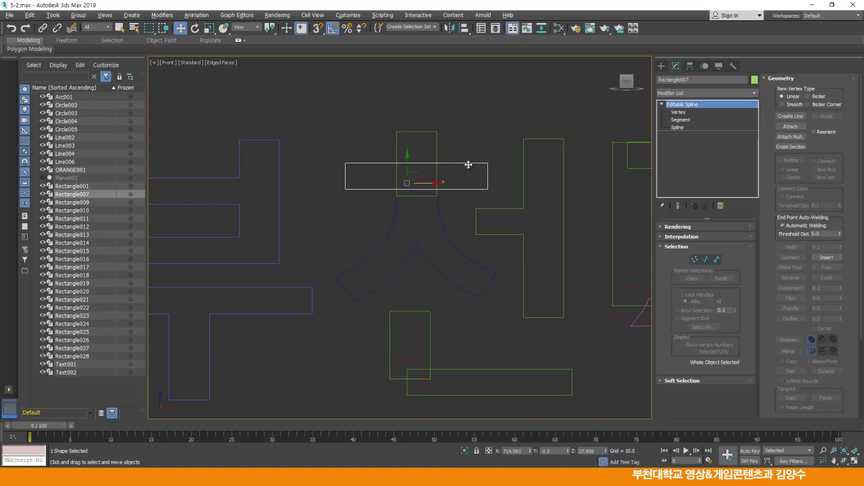
left_click(791, 126)
left_click(437, 152)
left_click(441, 224)
key("w")
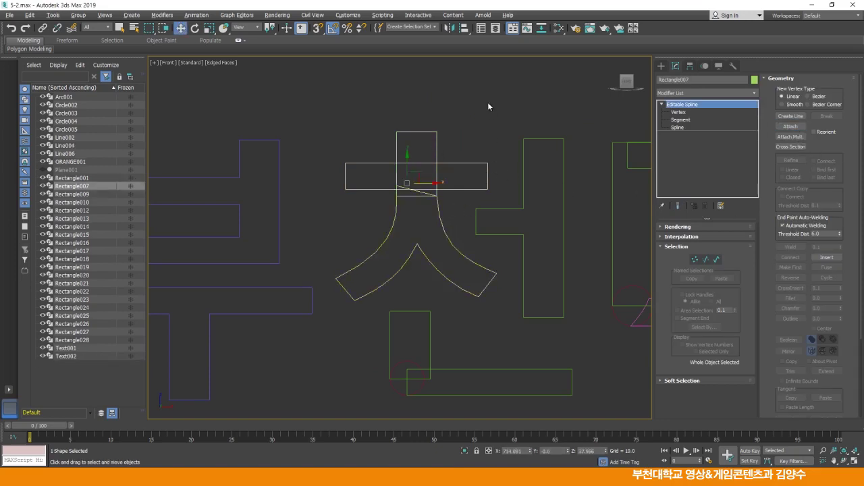
Union the ㅊ's horizontal bar with its upper stem using the spline Boolean.
left_click(487, 104)
middle_click_drag(485, 147, 459, 177)
left_click(459, 178)
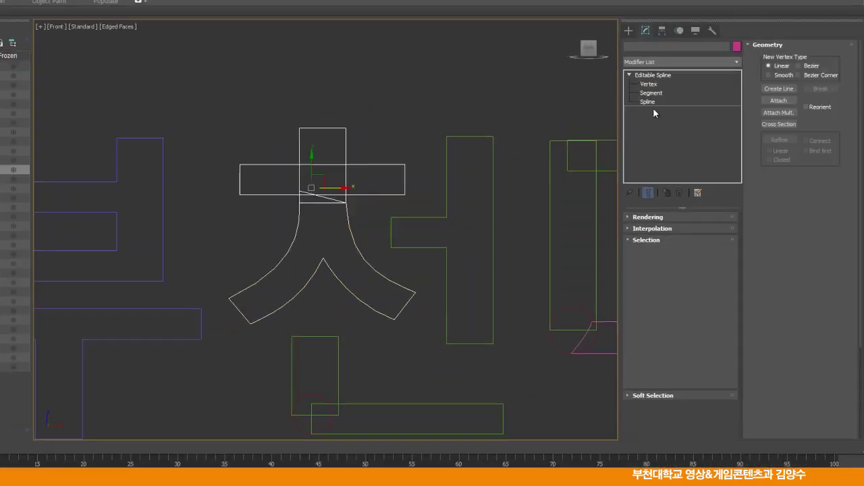
left_click(648, 101)
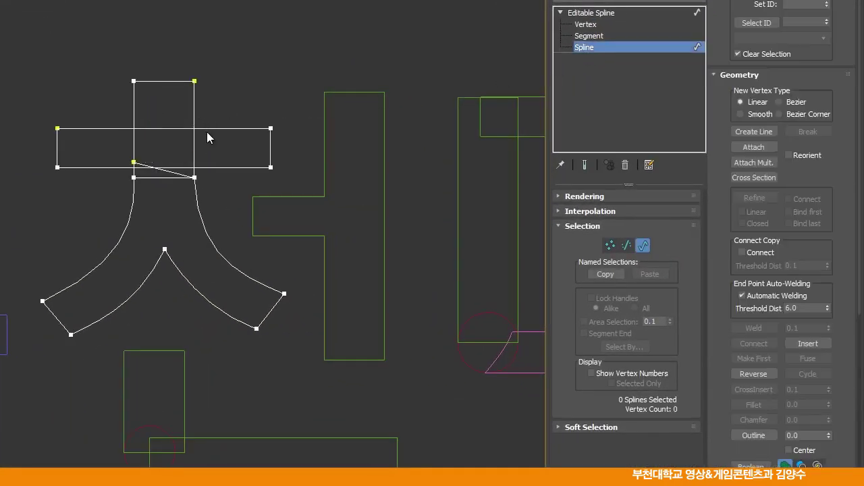
left_click(221, 128)
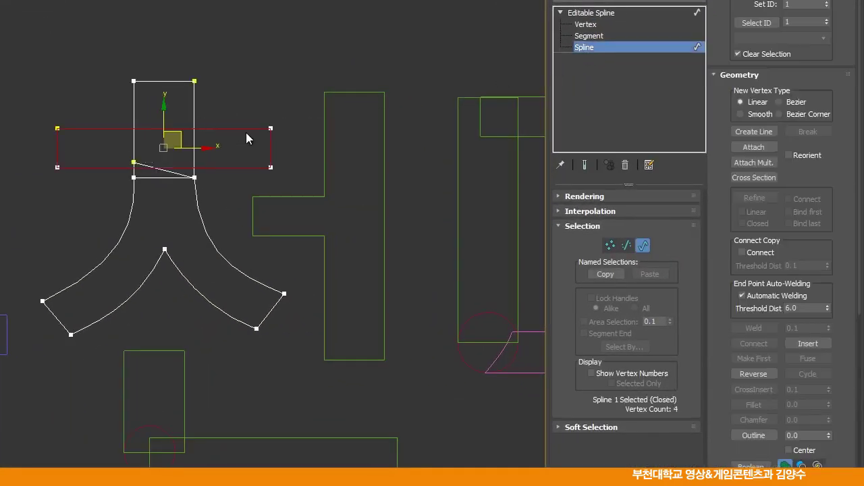
left_click_drag(727, 402, 716, 226)
left_click(750, 292)
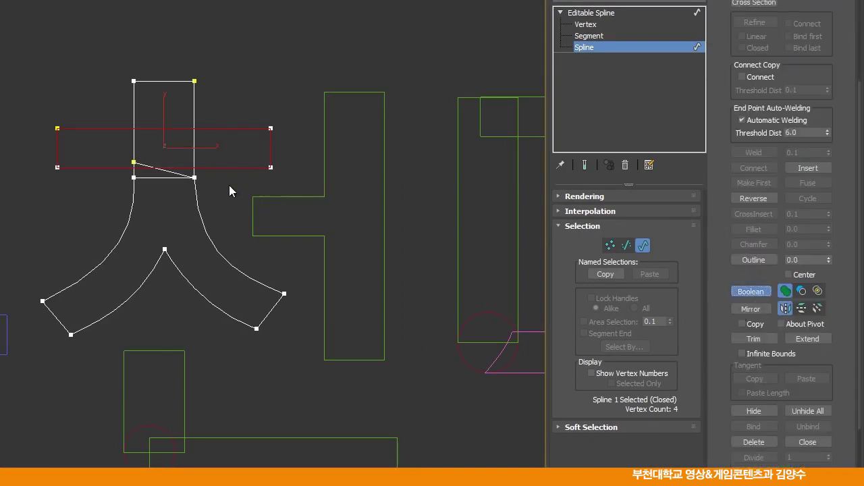
left_click(133, 113)
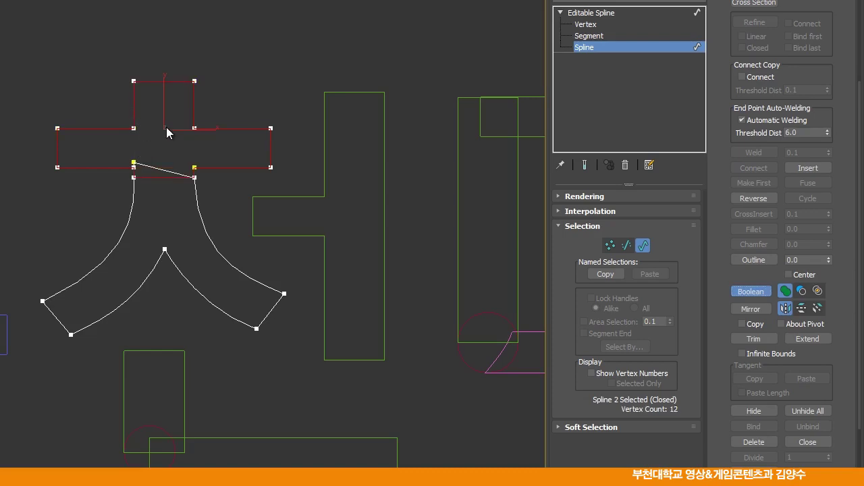
left_click(247, 76)
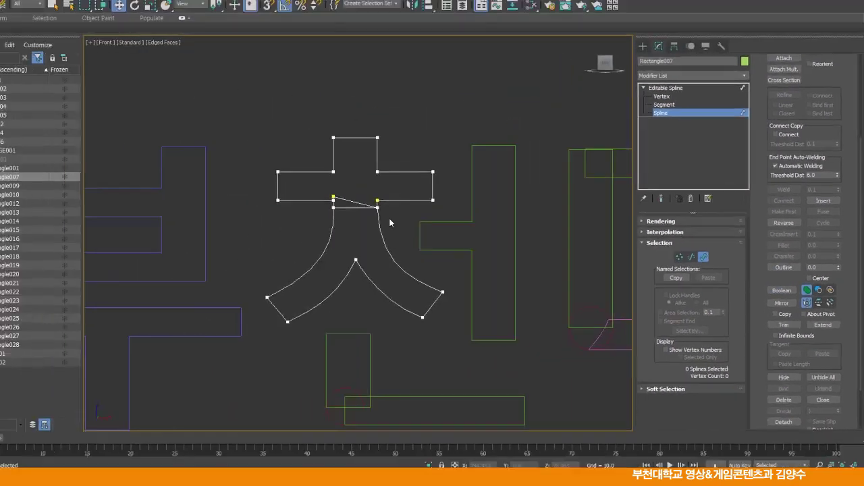
Union the ㅊ's merged cross-shaped outline with its curved legs using the spline Boolean.
scroll(389, 219, "up", 2)
middle_click_drag(390, 220, 413, 196)
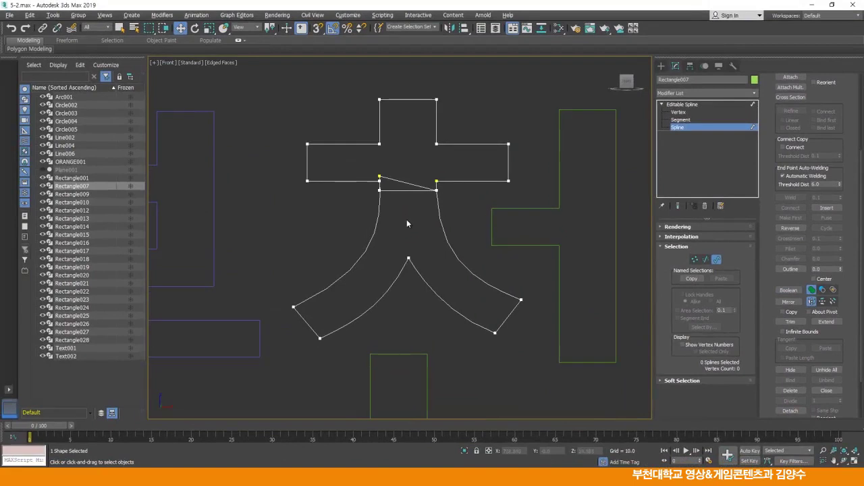
scroll(395, 202, "up", 4)
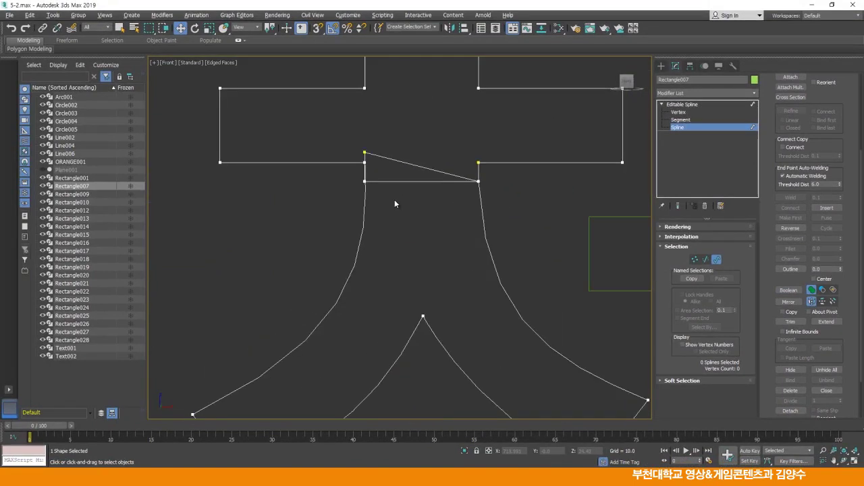
middle_click_drag(394, 199, 391, 219)
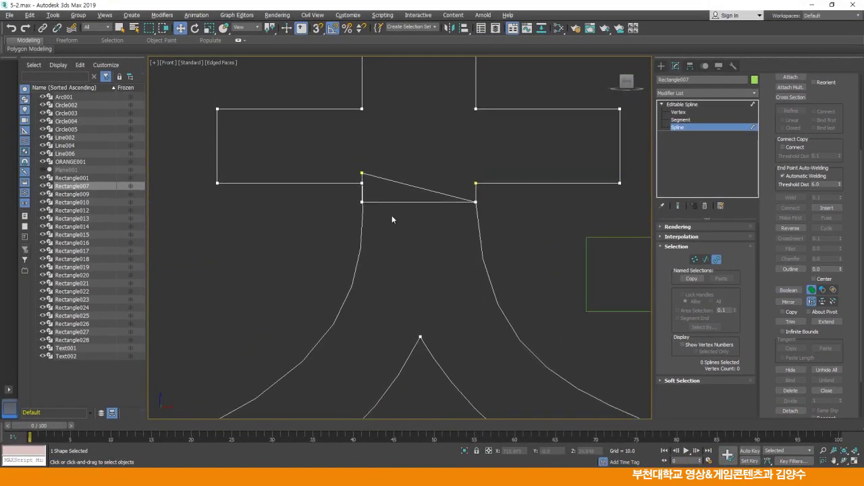
left_click(512, 183)
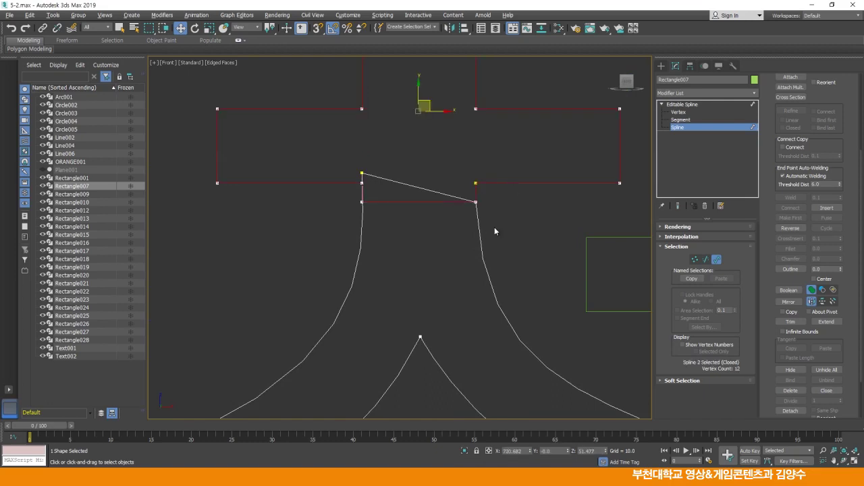
middle_click_drag(538, 220, 494, 216)
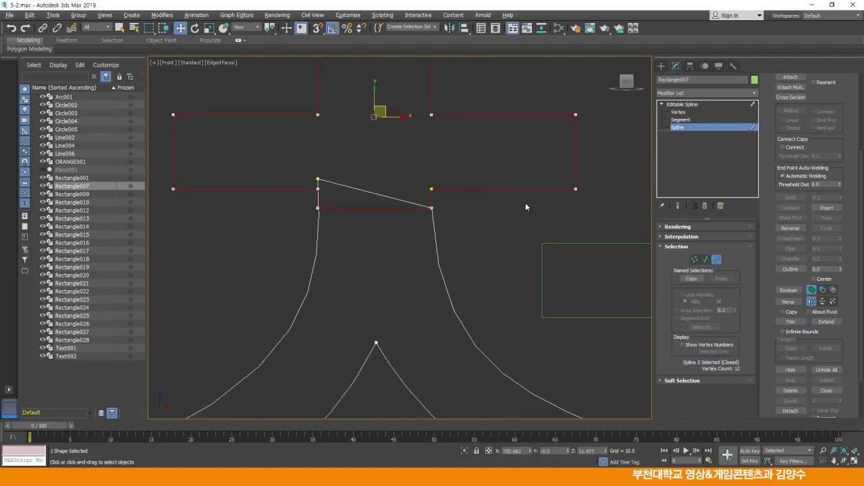
left_click(789, 291)
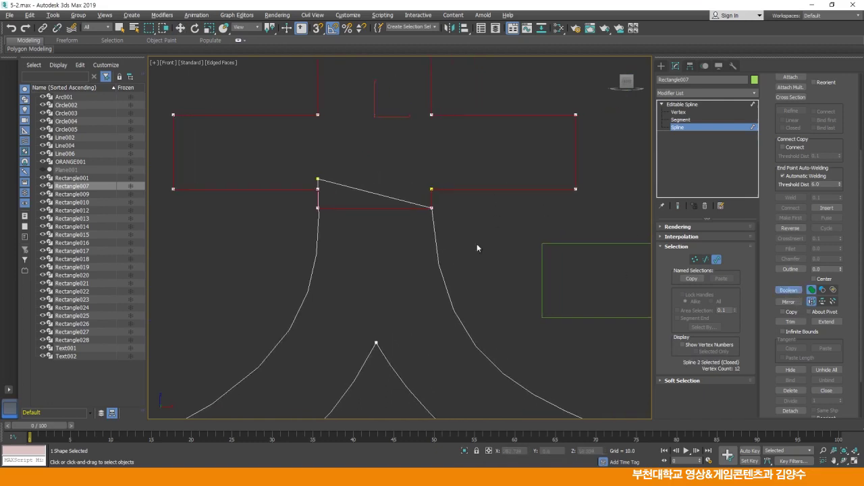
left_click(436, 243)
key("w")
left_click(389, 240)
Weld all the vertices of the ㅊ's merged outline at the 0.1 threshold.
middle_click_drag(390, 243, 443, 250)
scroll(365, 214, "up", 5)
scroll(388, 211, "up", 4)
middle_click_drag(389, 211, 403, 246)
scroll(382, 222, "up", 1)
scroll(383, 202, "up", 1)
middle_click_drag(383, 201, 409, 231)
scroll(397, 230, "down", 12)
key("1")
left_click_drag(297, 112, 589, 344)
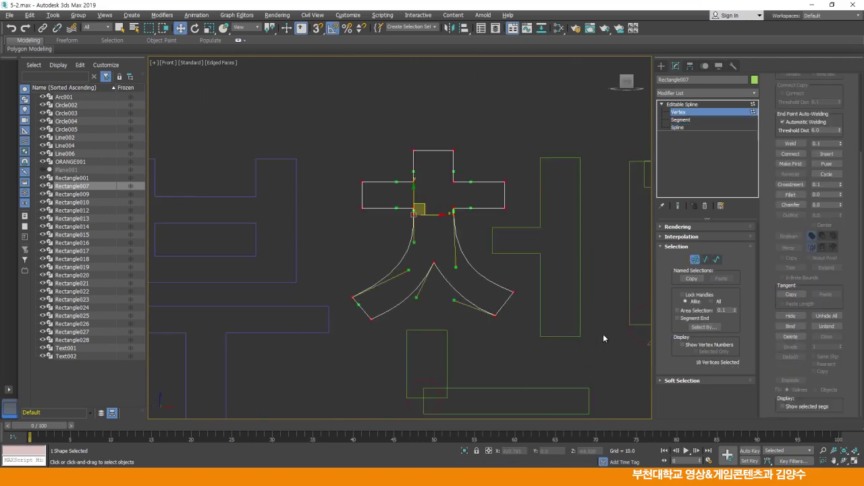
left_click(790, 143)
left_click(498, 155)
Delete the stray extra vertex on the left side of the ㅊ's neck and leave vertex editing.
scroll(433, 212, "up", 15)
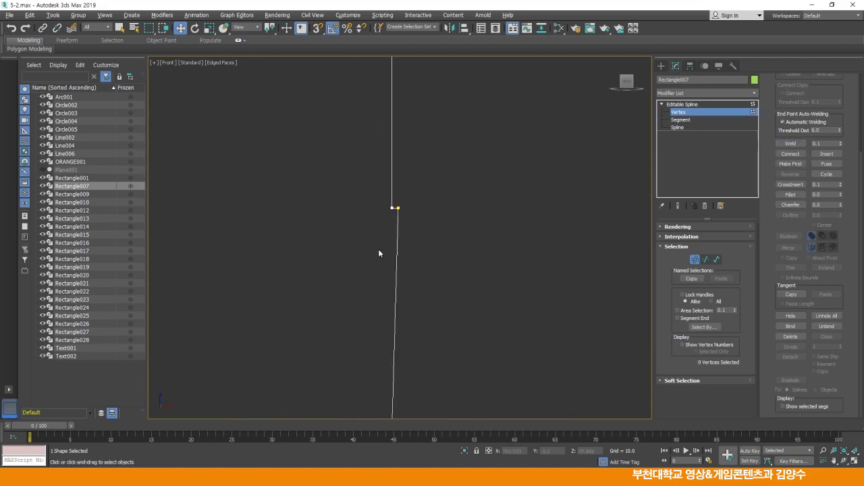
left_click(392, 209)
left_click(395, 226)
middle_click_drag(427, 196, 436, 211)
scroll(441, 225, "down", 6)
scroll(441, 225, "up", 3)
scroll(442, 219, "up", 3)
middle_click_drag(444, 220, 375, 212)
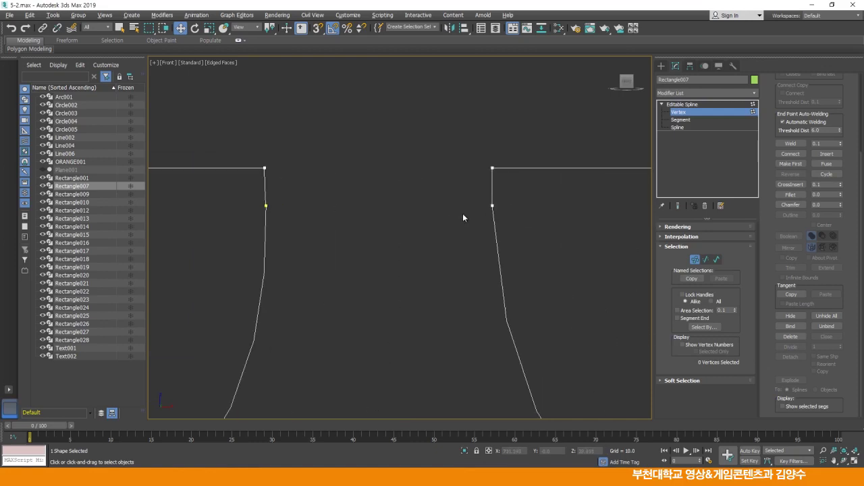
left_click_drag(515, 215, 514, 216)
scroll(463, 231, "down", 5)
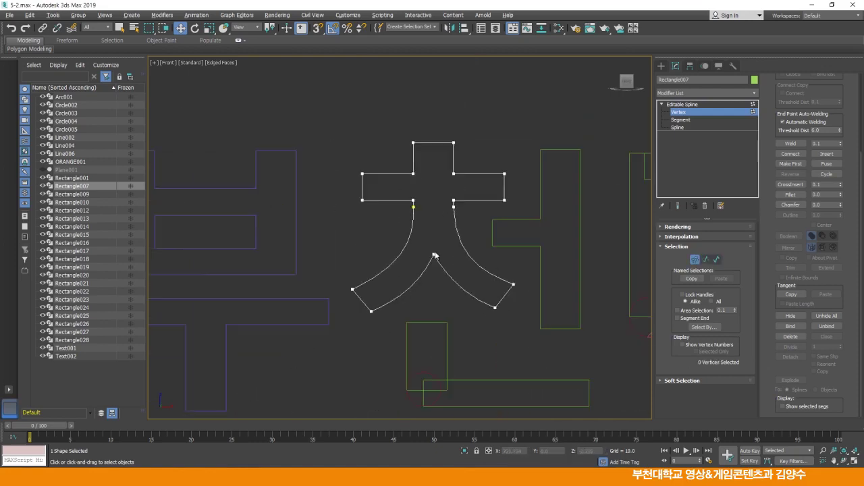
scroll(445, 259, "up", 1)
scroll(407, 204, "up", 4)
scroll(408, 240, "down", 5)
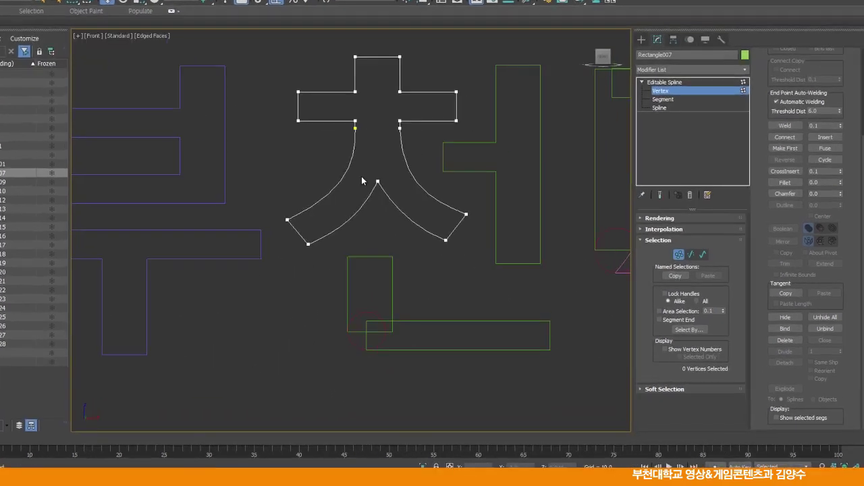
left_click(694, 106)
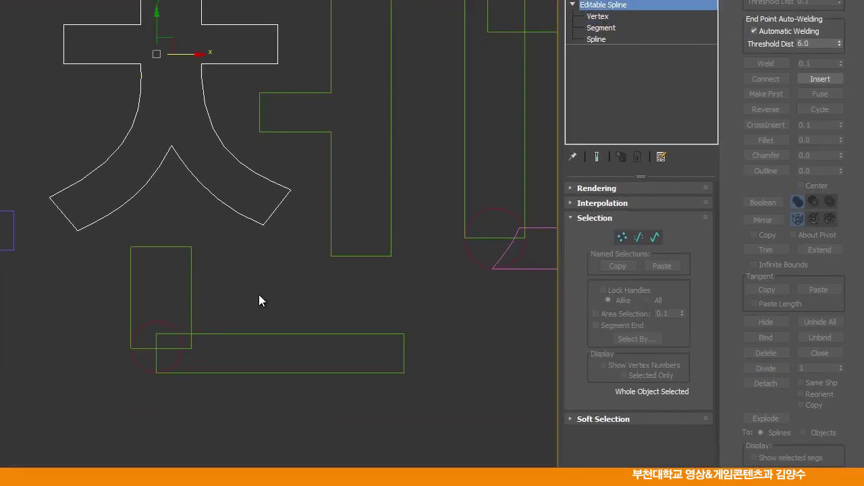
Attach the ㄴ's vertical stem and corner circle to its horizontal bar.
left_click(258, 295)
middle_click_drag(228, 309, 175, 220)
scroll(244, 222, "up", 2)
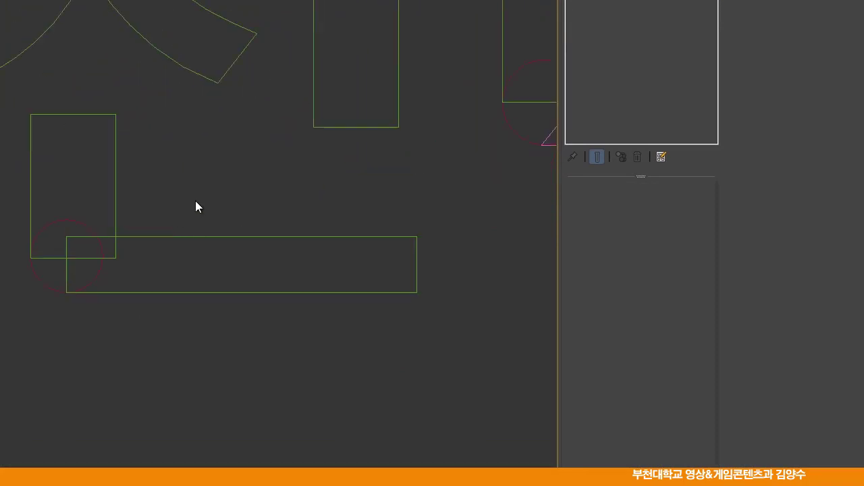
left_click_drag(252, 258, 251, 258)
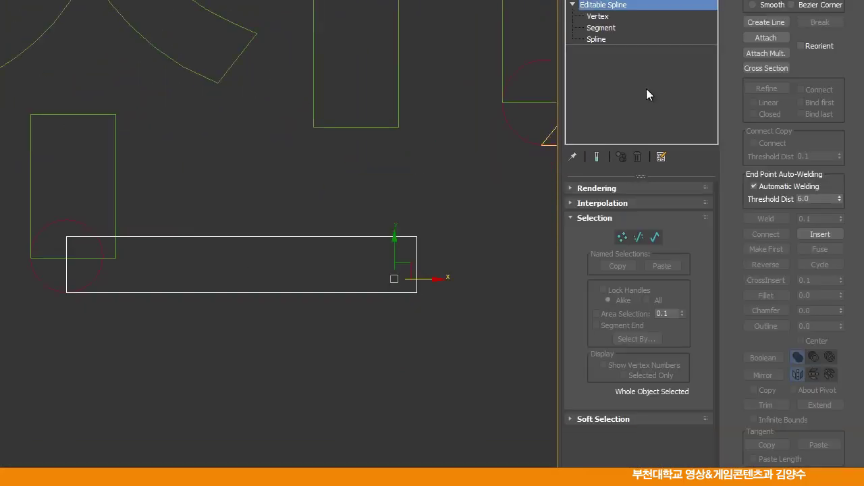
left_click(766, 38)
left_click(115, 202)
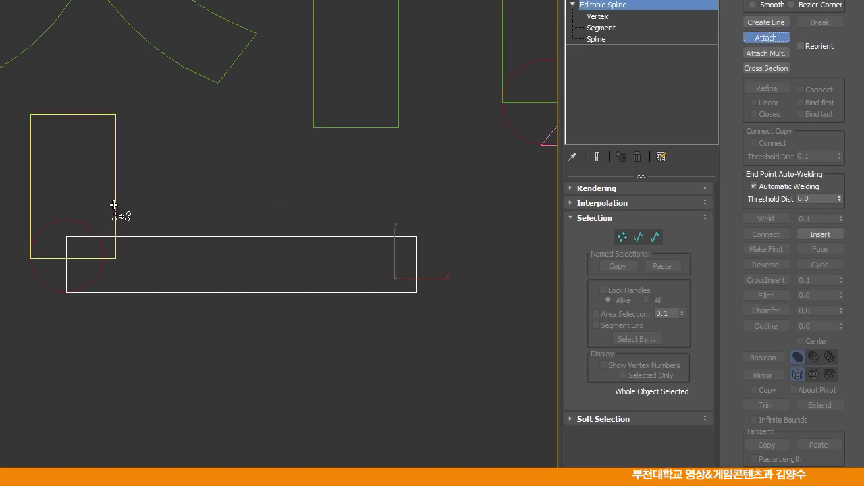
left_click(72, 295)
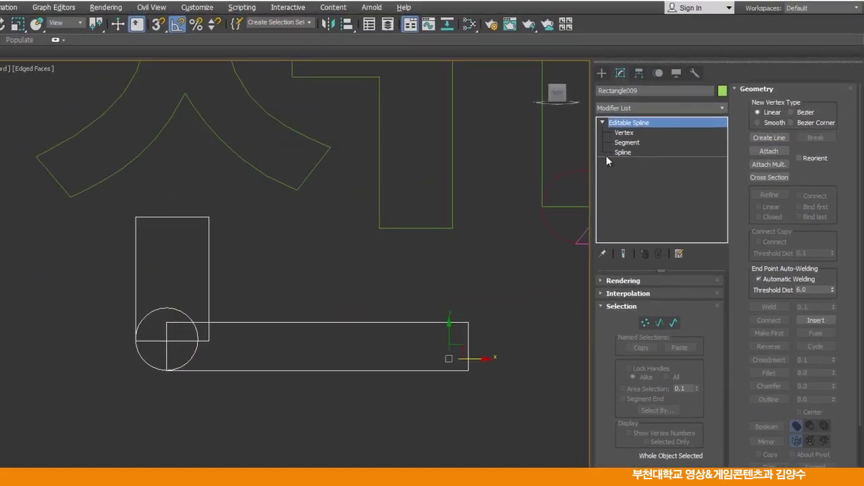
Union the ㄴ's horizontal bar with its vertical stem using the spline Boolean.
left_click(606, 153)
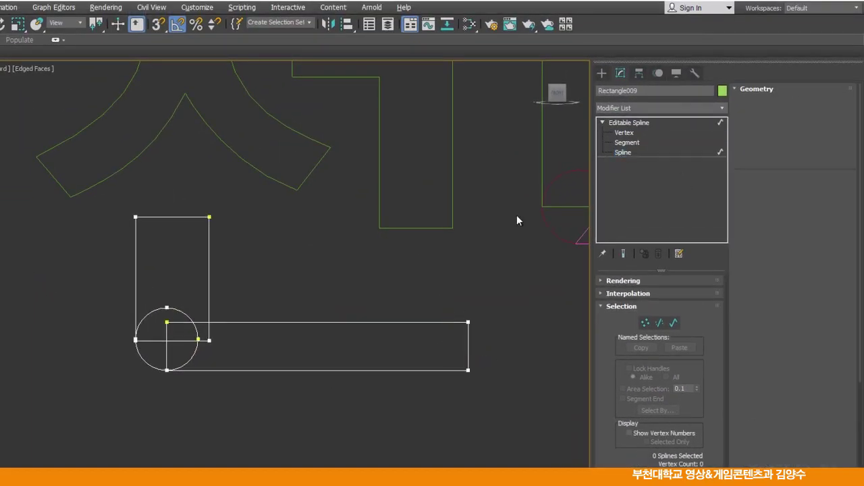
left_click(345, 323)
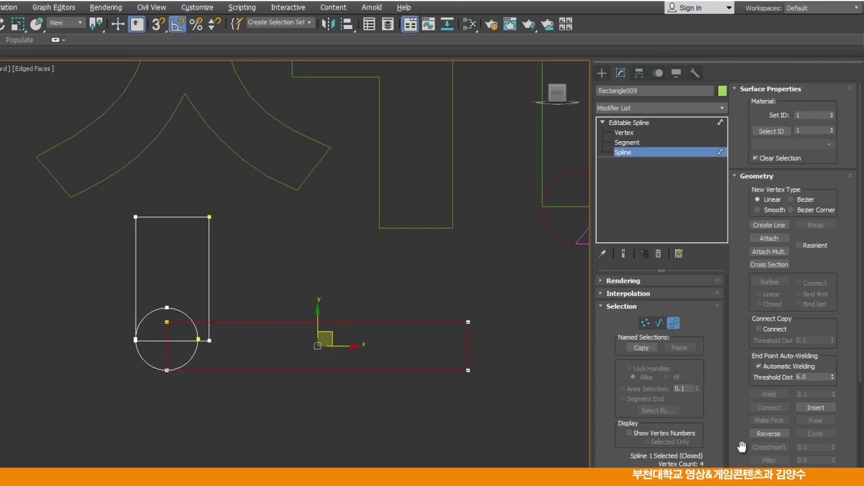
scroll(745, 270, "down", 5)
left_click(766, 324)
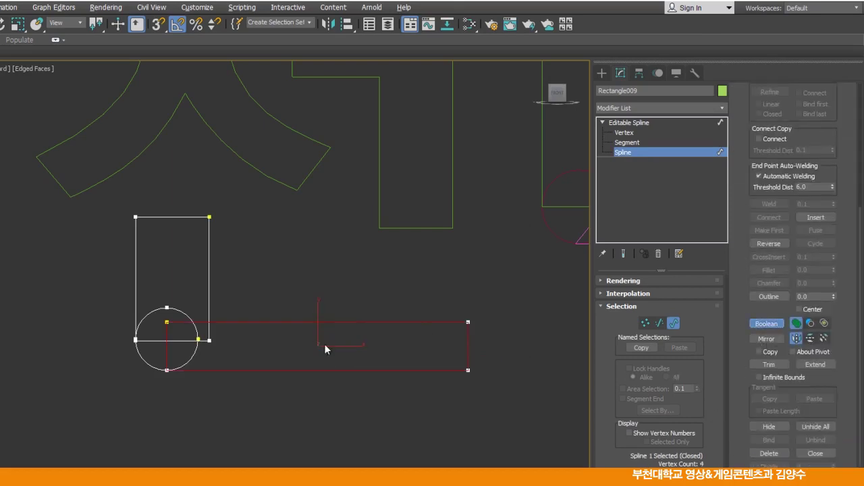
left_click(209, 286)
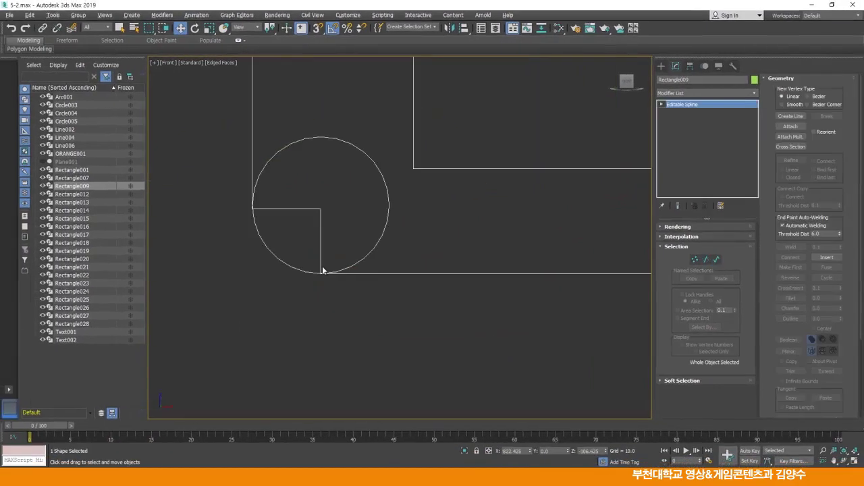
Trim the ㄴ's inner notch lines and the circle's excess arc to leave a rounded outer corner.
middle_click_drag(325, 250, 355, 297)
left_click(661, 104)
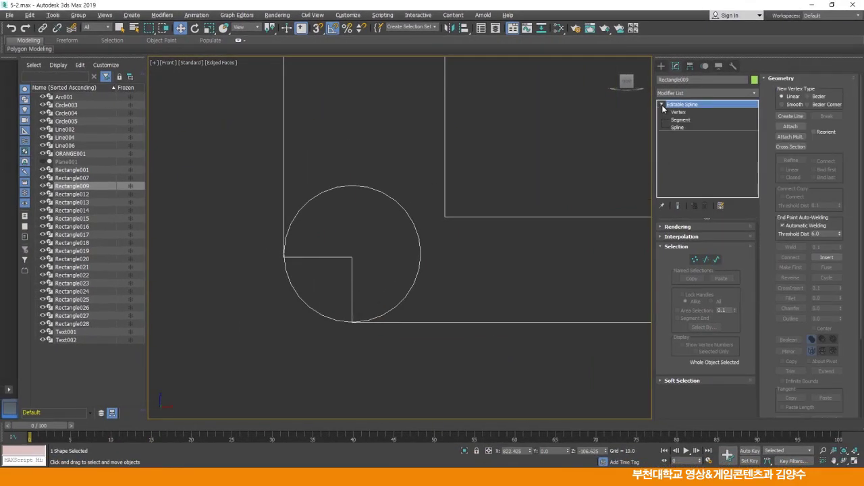
left_click(677, 127)
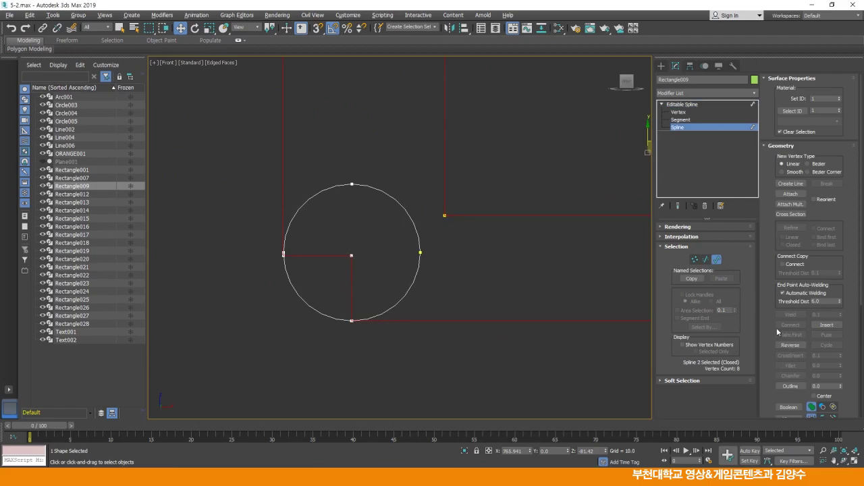
scroll(769, 314, "down", 5)
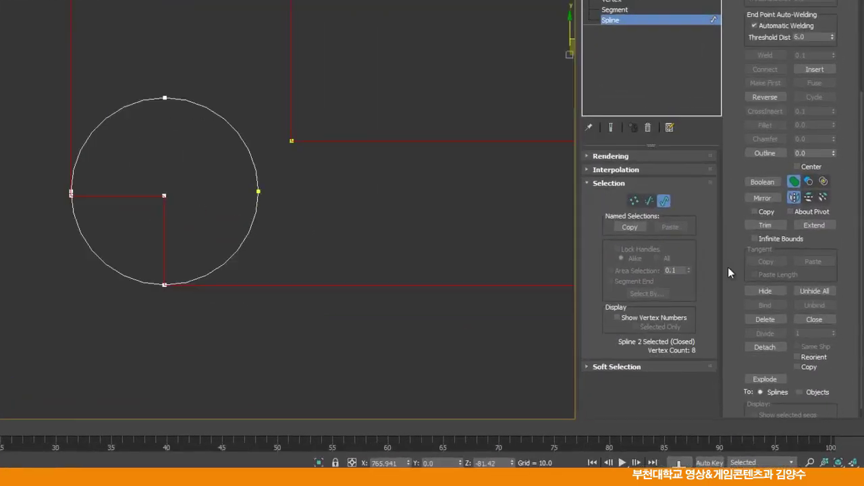
left_click(789, 278)
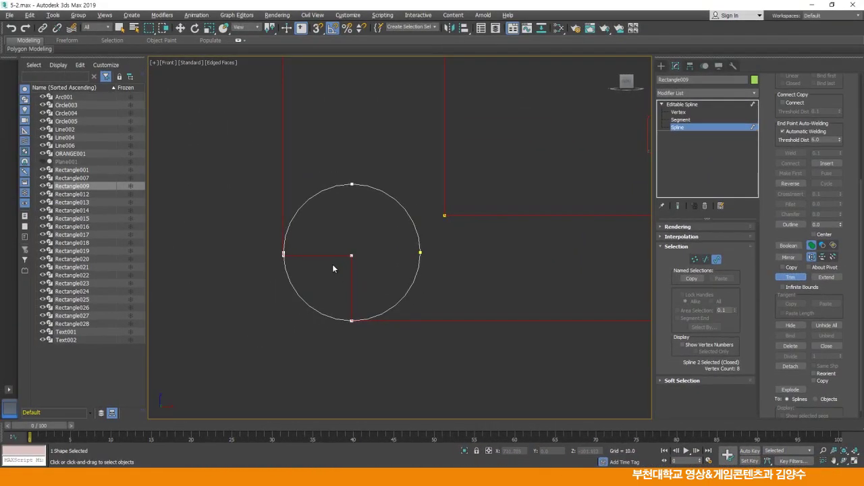
left_click(307, 203)
left_click(331, 255)
right_click(414, 340)
left_click(383, 352)
scroll(312, 310, "down", 8)
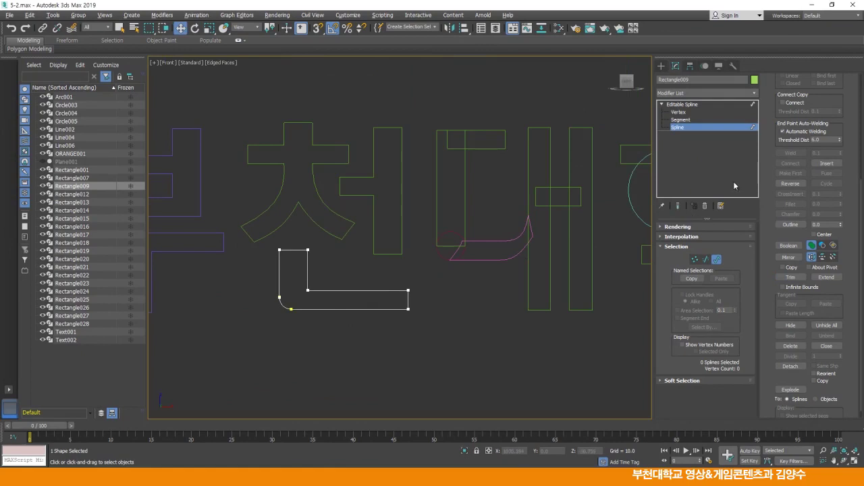
Weld all the vertices of the ㄴ outline at the 0.1 threshold.
left_click(679, 112)
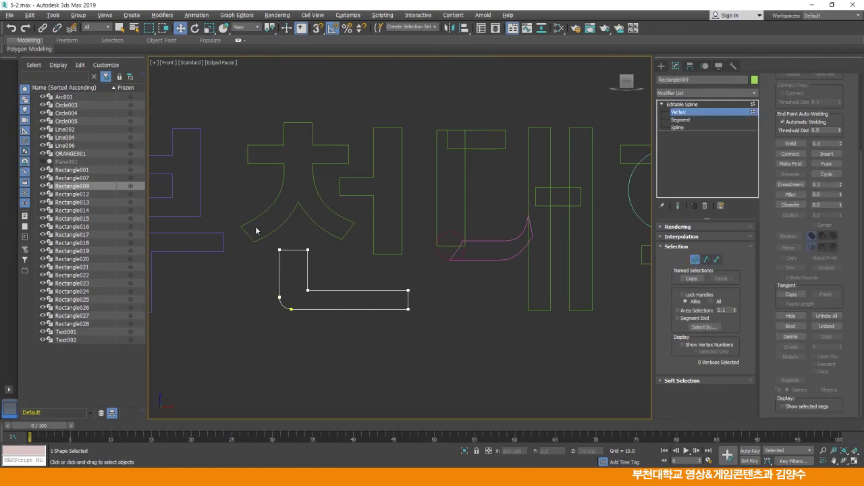
left_click_drag(452, 323, 452, 323)
left_click(790, 144)
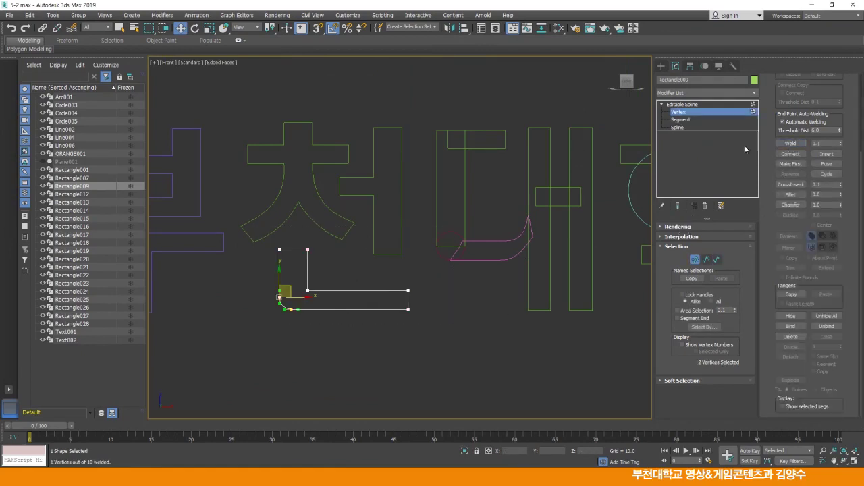
left_click(495, 304)
Move the loose lower end vertex of the ㄴ's left edge up onto the end point of the corner arc.
scroll(328, 255, "up", 6)
middle_click_drag(337, 233, 503, 279)
scroll(342, 245, "up", 8)
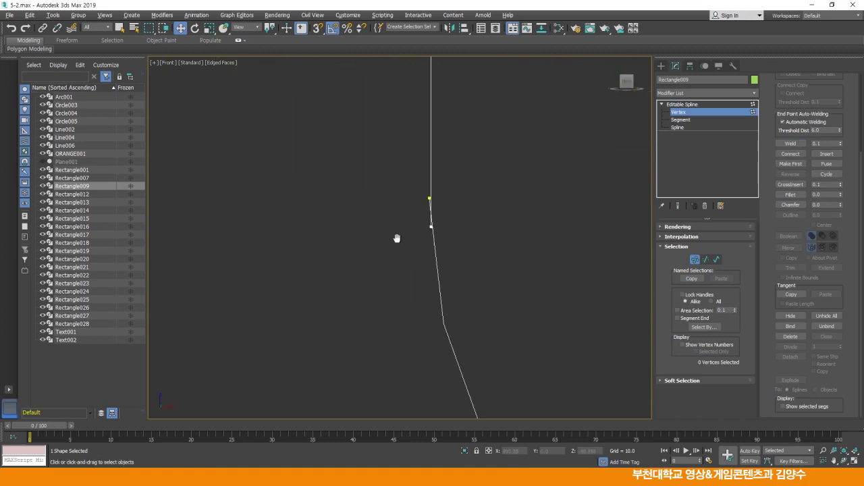
middle_click_drag(448, 220, 407, 265)
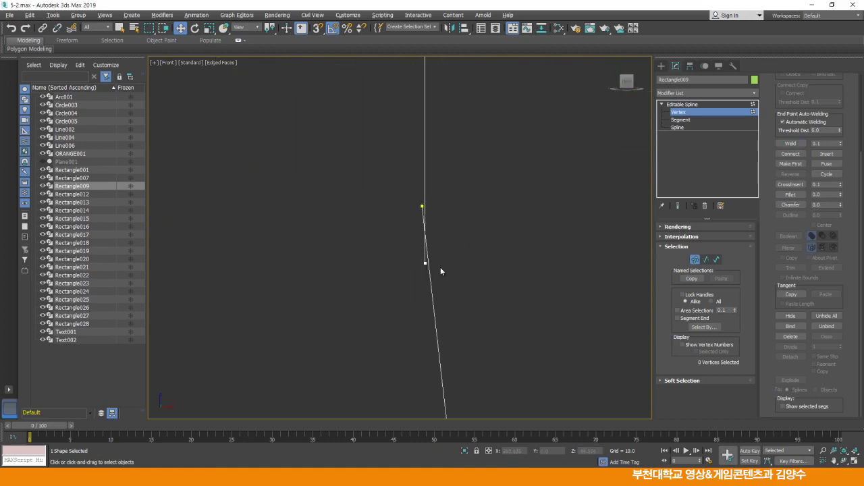
left_click(425, 264)
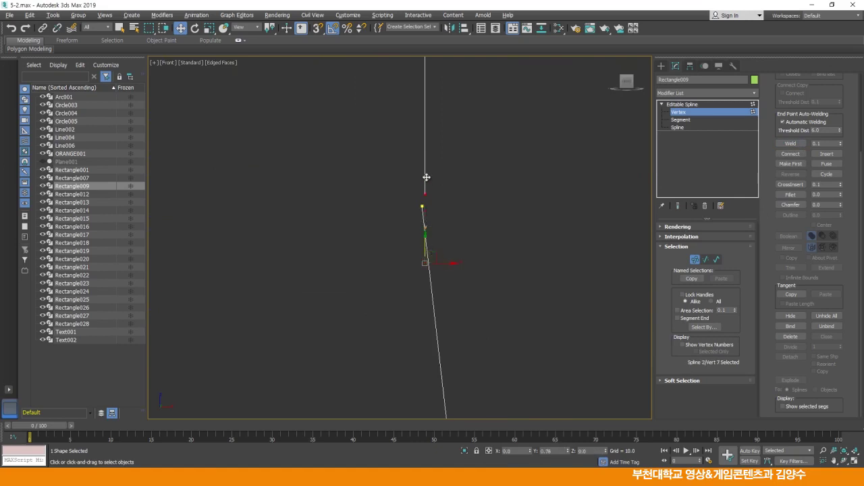
left_click(433, 214)
left_click(425, 198)
left_click(394, 202)
Weld the two coincident vertices where the ㄴ's left edge meets its corner arc, and leave vertex editing.
left_click_drag(463, 221, 463, 220)
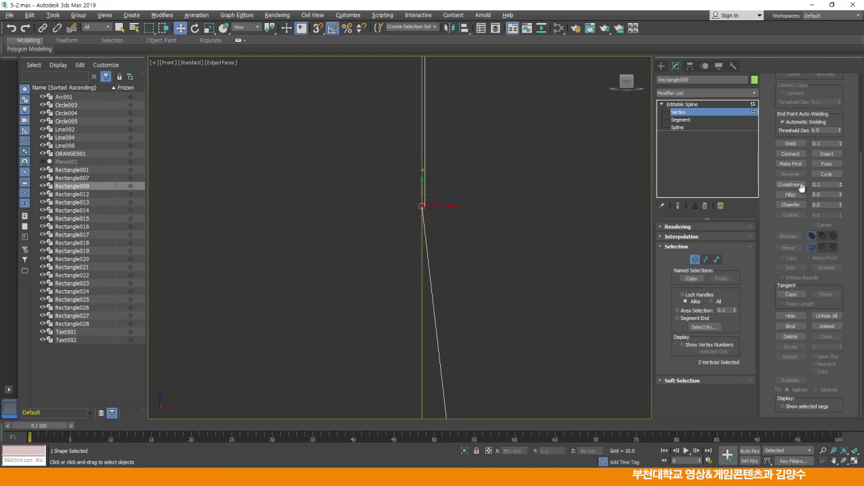
left_click(790, 143)
middle_click_drag(506, 242, 429, 236)
scroll(428, 236, "down", 5)
middle_click_drag(486, 245, 365, 245)
scroll(590, 245, "down", 3)
scroll(586, 236, "down", 2)
left_click(699, 110)
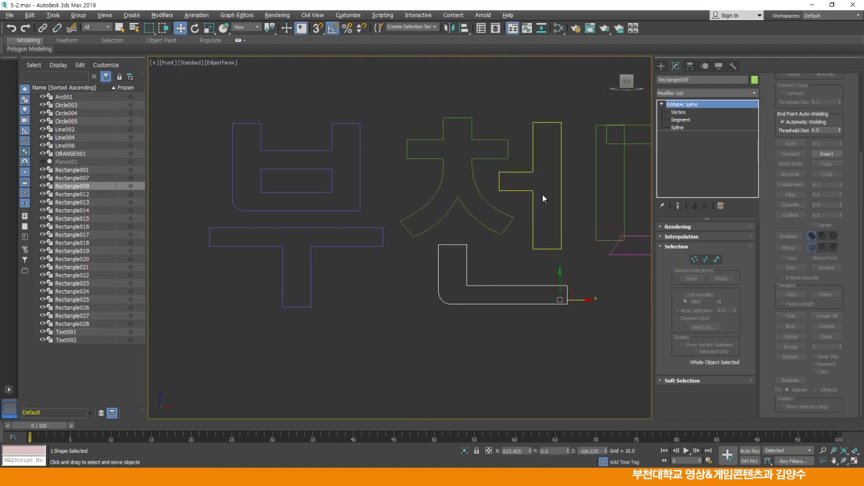
Attach the ㅓ and ㄴ outlines to the ㅊ so that 천 is a single shape.
left_click(477, 139)
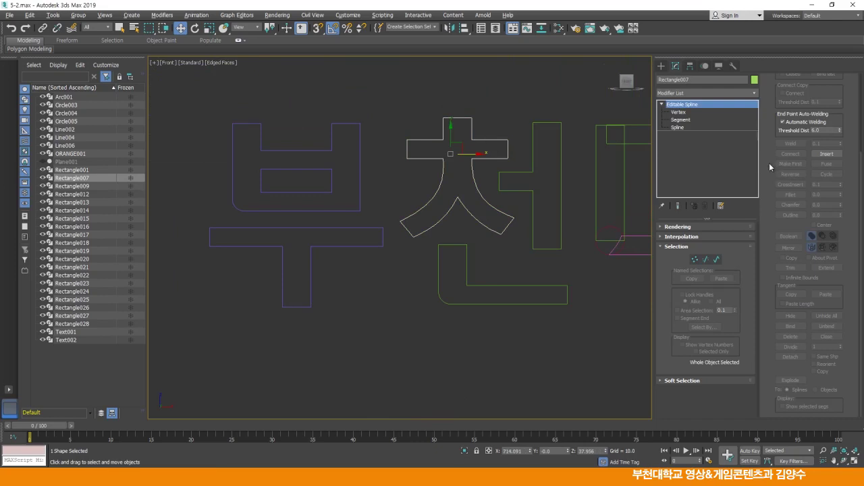
scroll(771, 163, "up", 5)
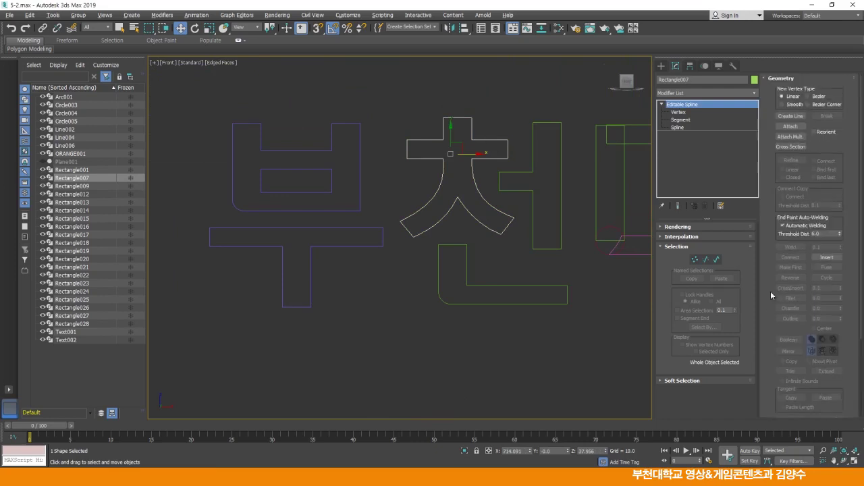
left_click(790, 127)
left_click(515, 191)
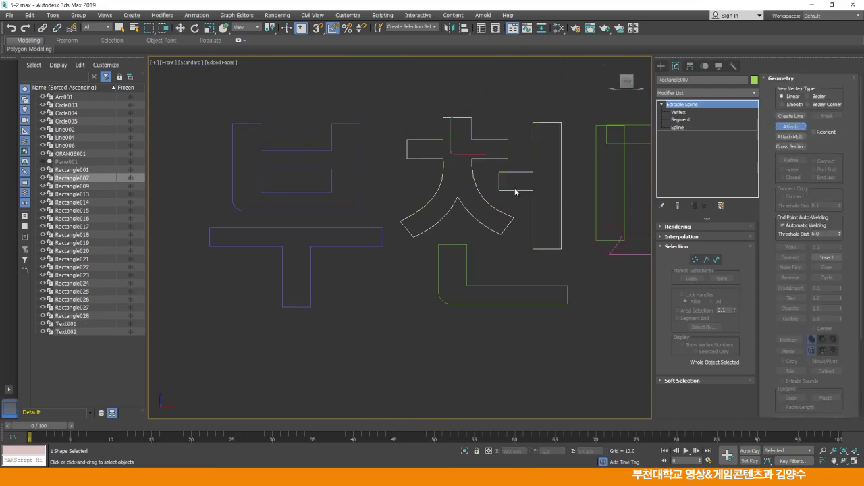
left_click(466, 253)
right_click(401, 274)
left_click(401, 272)
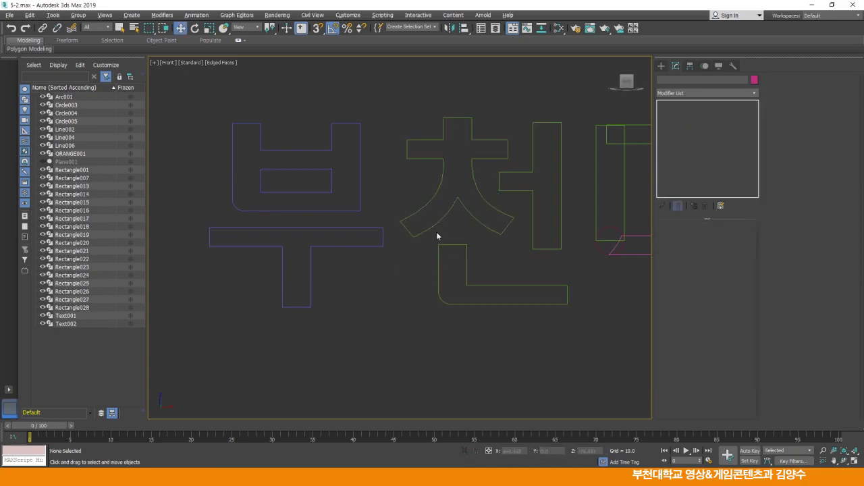
left_click(512, 228)
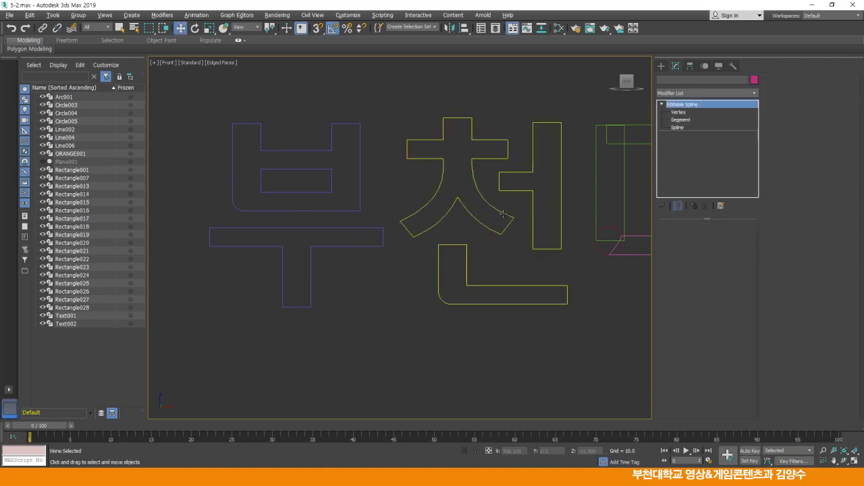
left_click(397, 268)
Attach the top bar, the lower circle and the curved bottom stroke to the ㄷ's vertical rectangle in 대.
middle_click_drag(526, 252, 453, 271)
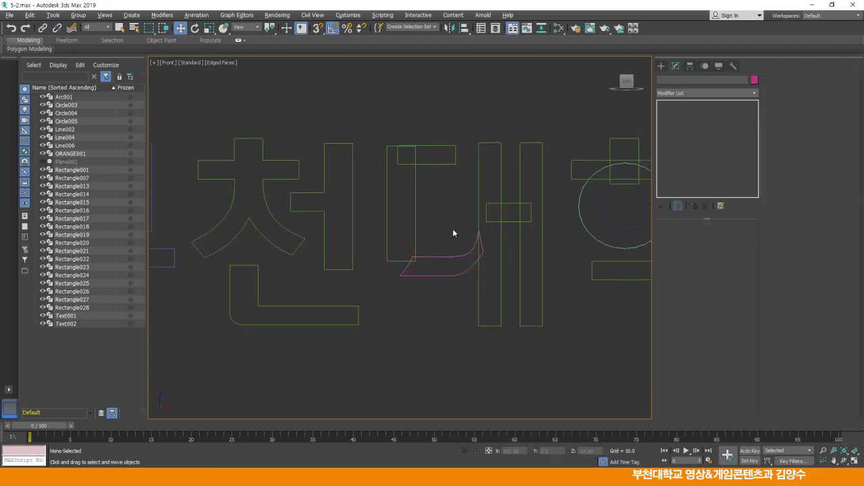
middle_click_drag(463, 201, 414, 206)
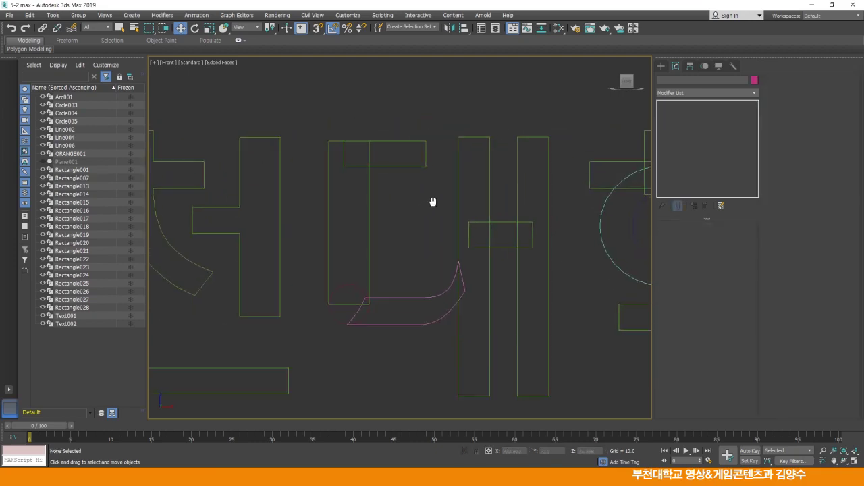
scroll(432, 202, "up", 3)
left_click(247, 238)
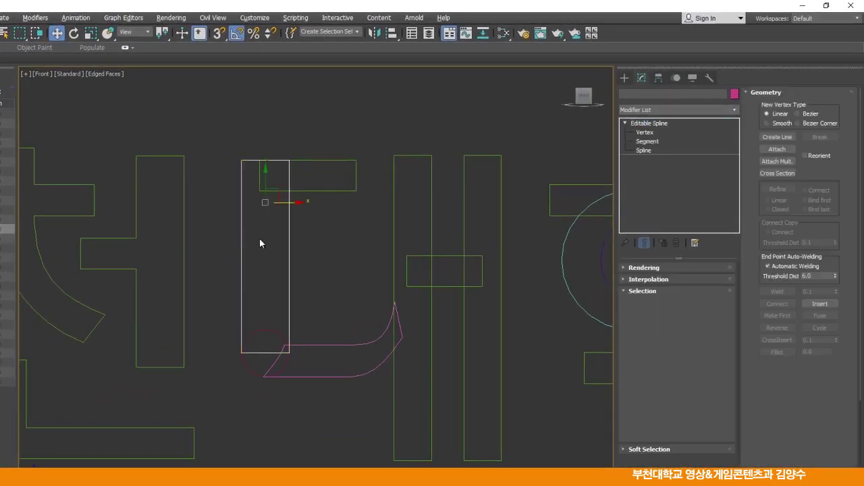
left_click(775, 149)
left_click(335, 190)
left_click(257, 373)
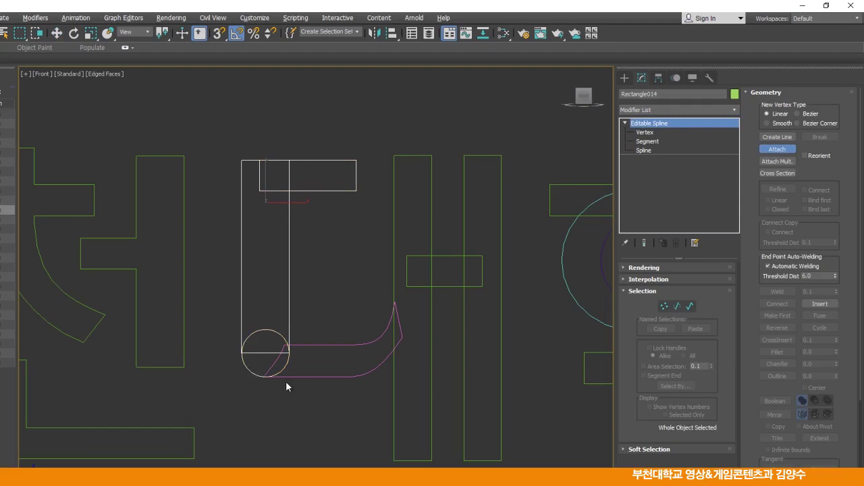
left_click(315, 377)
Attach the ㅐ's two vertical bars and its crossbar to the ㄷ shape, and finish attaching.
left_click(394, 380)
left_click(444, 287)
left_click(463, 316)
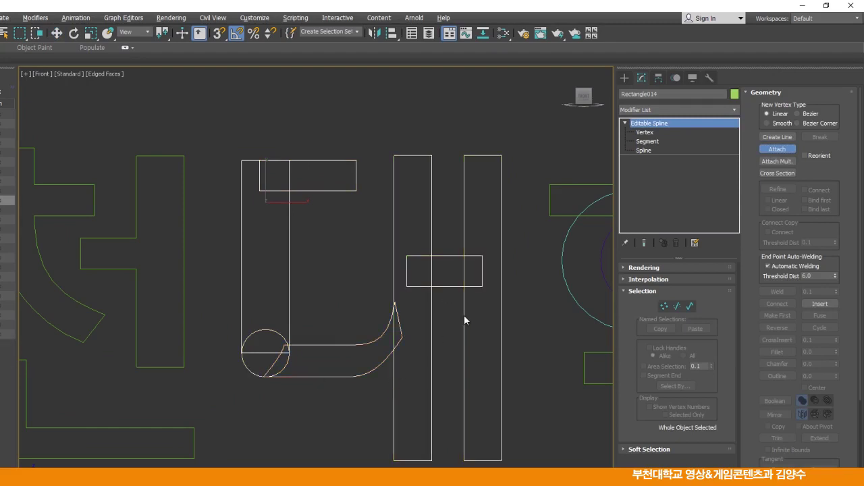
right_click(356, 260)
left_click(353, 262)
Unite the ㄷ's top bar, vertical rectangle, circle and curved bottom stroke with a spline Boolean union.
middle_click_drag(348, 262, 416, 267)
left_click(412, 210)
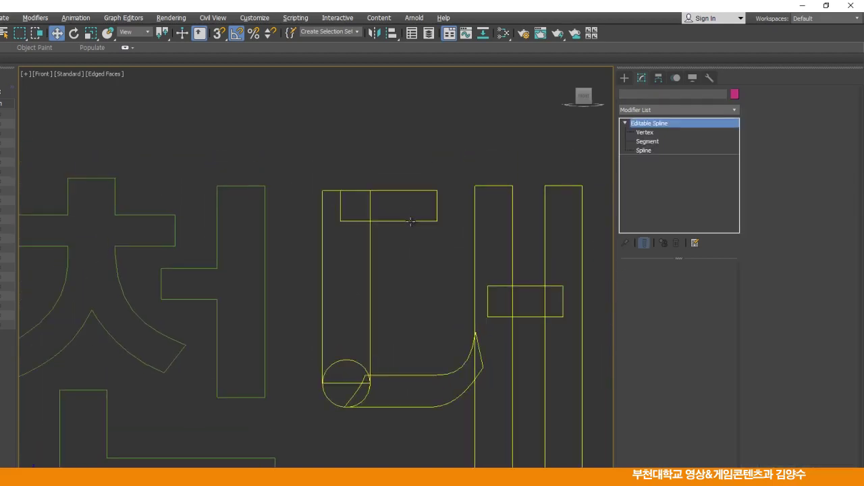
left_click(644, 151)
left_click(407, 221)
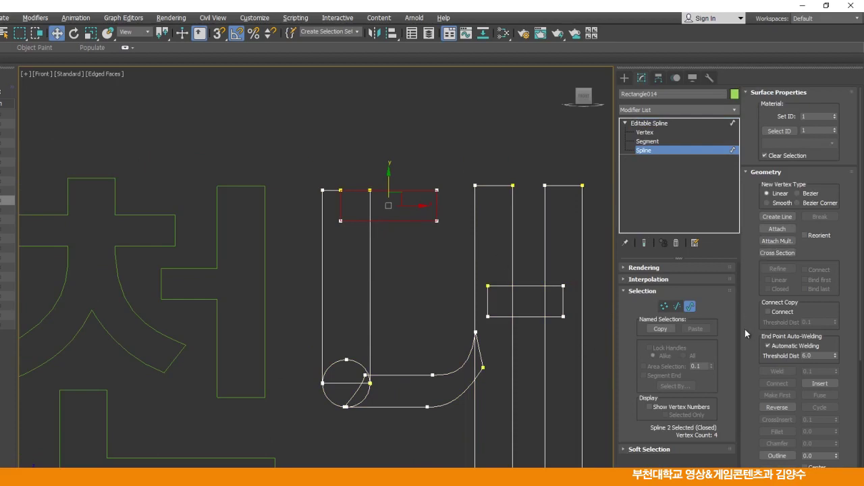
left_click_drag(753, 332, 753, 163)
left_click(775, 311)
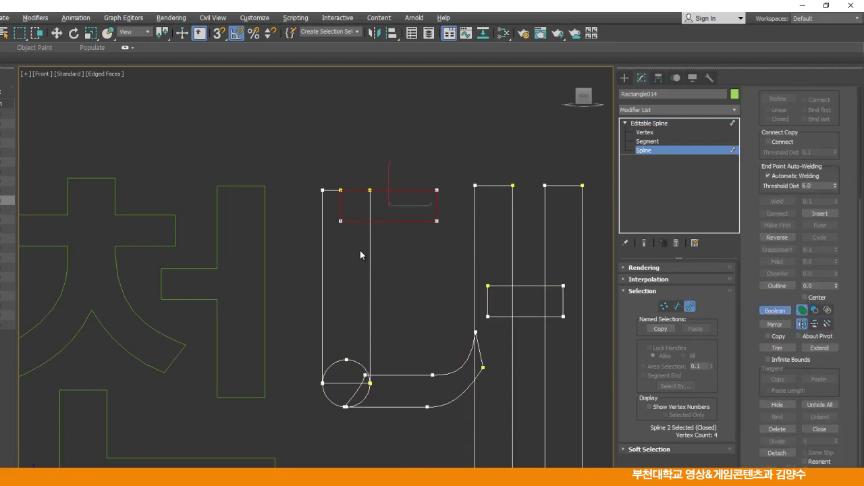
left_click(370, 247)
middle_click_drag(421, 288, 422, 218)
middle_click_drag(389, 287, 400, 231)
left_click(375, 245)
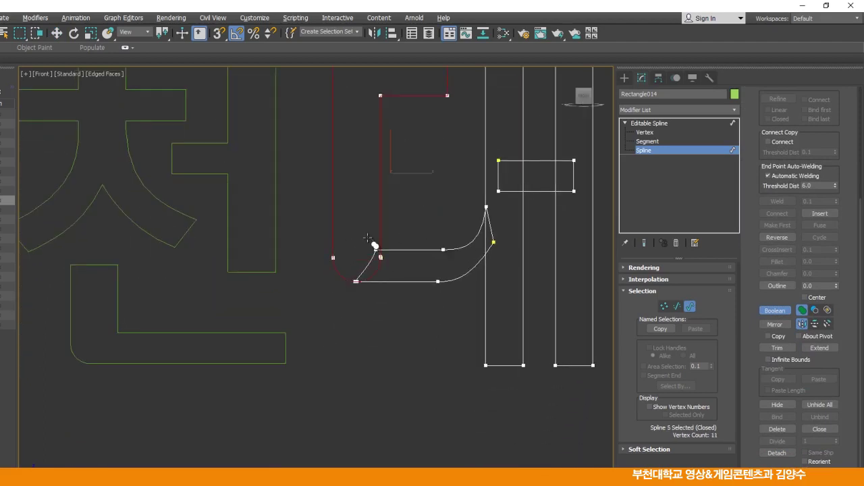
left_click(417, 250)
Continue the Boolean union with the ㅐ's left bar, crossbar and right bar so that 대 is one outline.
middle_click_drag(433, 284, 415, 289)
left_click(408, 283)
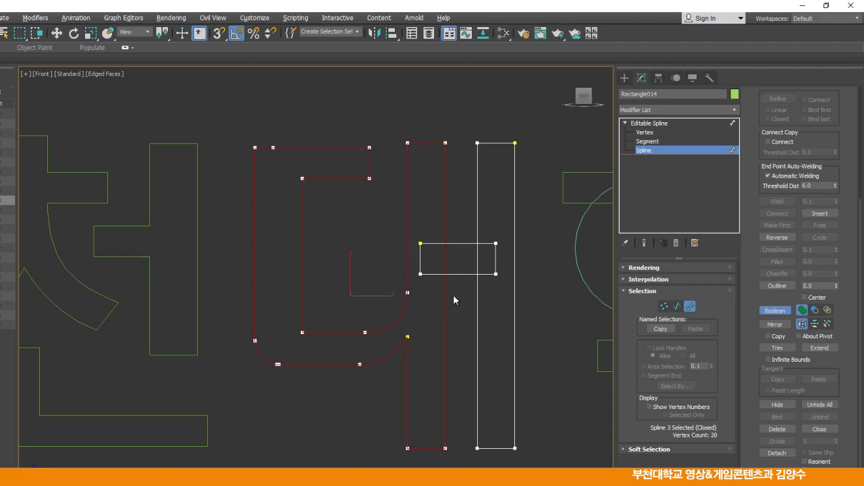
left_click(432, 274)
left_click(477, 295)
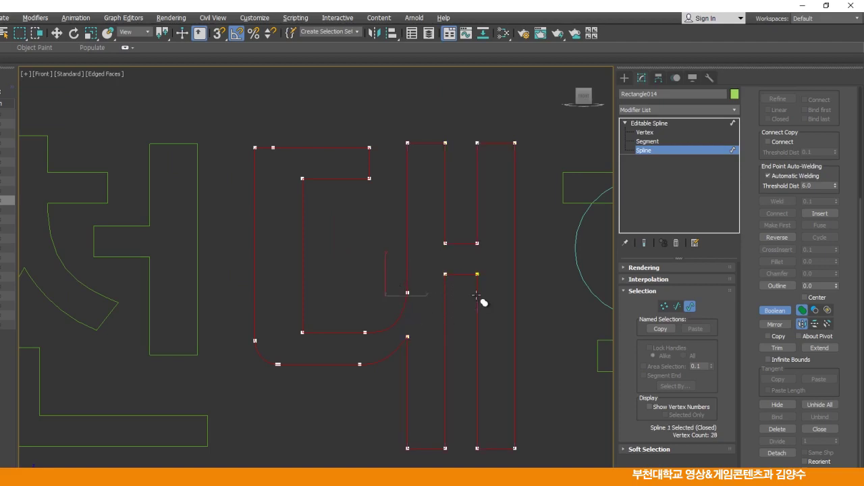
key("w")
left_click(346, 266)
middle_click_drag(322, 192, 330, 212)
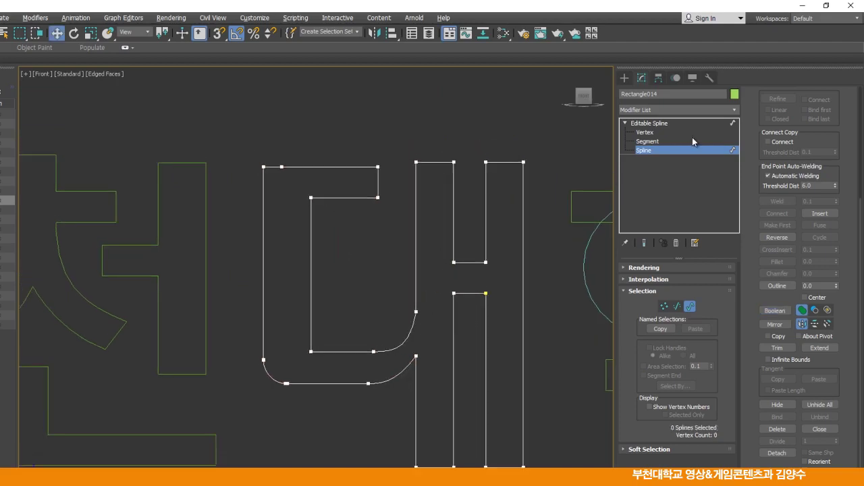
Delete the surplus vertices forming the tiny step on the ㄷ's top edge, and leave vertex editing.
left_click(647, 132)
scroll(332, 231, "up", 5)
middle_click_drag(332, 232, 421, 207)
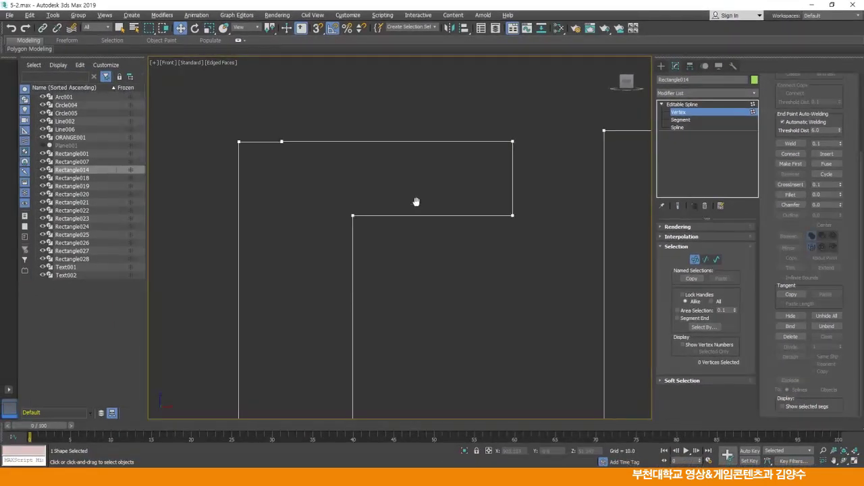
scroll(407, 157, "up", 5)
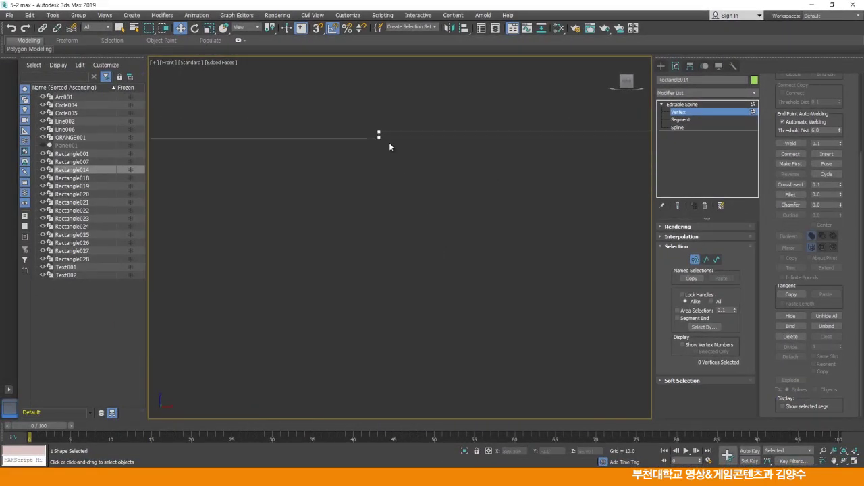
left_click_drag(367, 150, 368, 151)
left_click(376, 170)
scroll(407, 187, "down", 5)
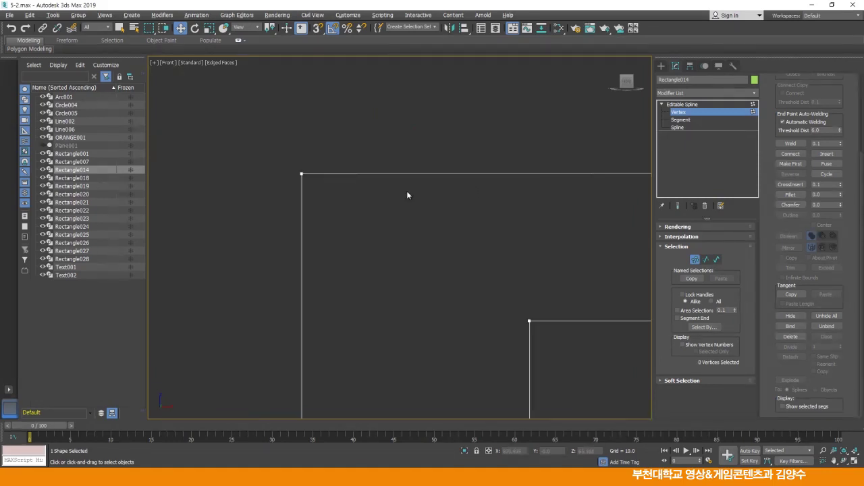
scroll(405, 185, "down", 2)
middle_click_drag(484, 194, 434, 196)
scroll(459, 141, "down", 2)
middle_click_drag(453, 227, 434, 226)
middle_click_drag(526, 198, 496, 193)
middle_click_drag(554, 214, 460, 224)
middle_click_drag(650, 192, 563, 189)
left_click(682, 104)
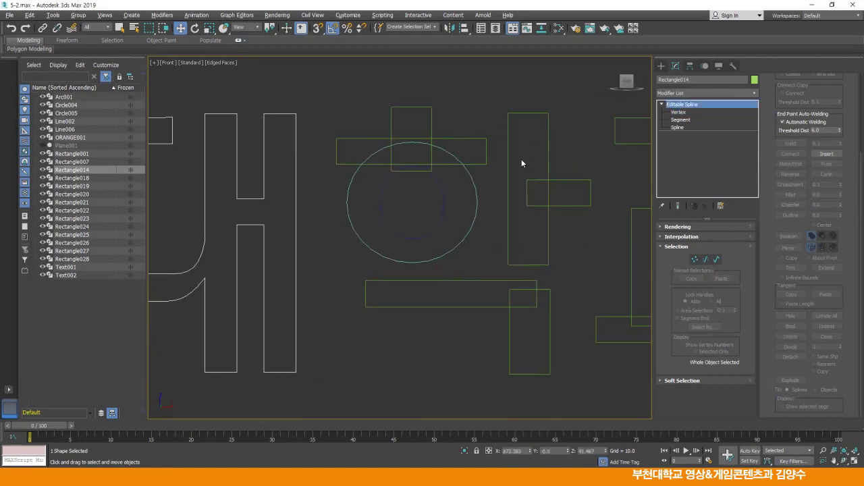
Attach the short vertical stroke and the outer and inner circles to the ㅎ's horizontal bar.
left_click(467, 109)
left_click(474, 140)
scroll(468, 140, "up", 3)
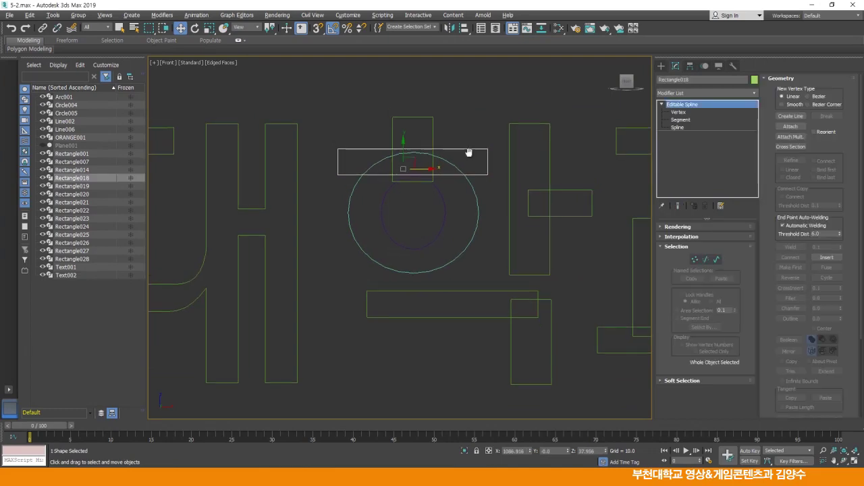
left_click(789, 126)
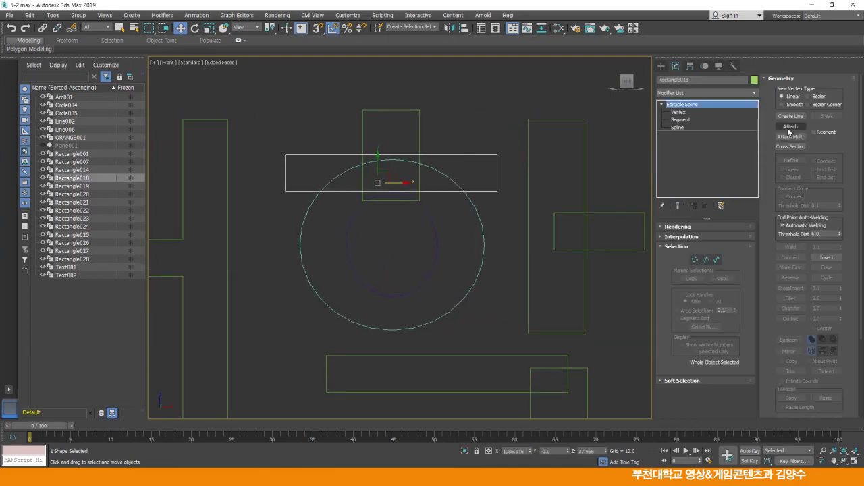
left_click(419, 143)
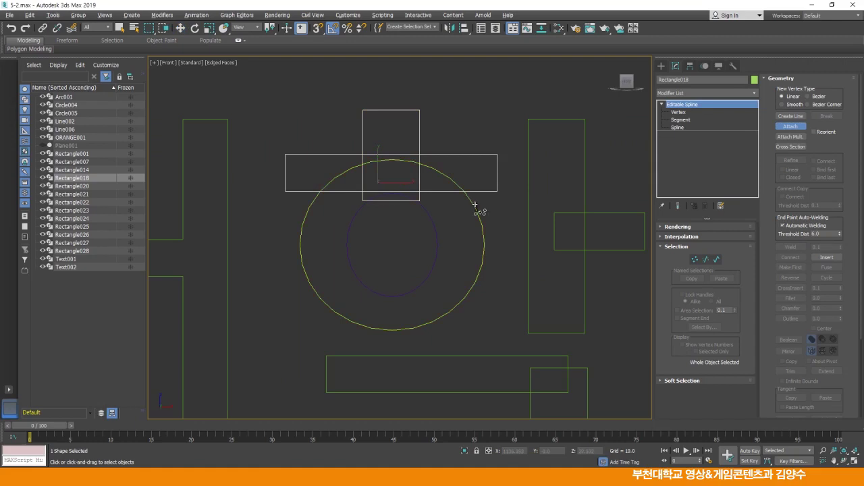
left_click(475, 209)
left_click(437, 232)
Attach the two rectangles of the ㅏ and the two rectangles of the ㄱ to the ㅎ shape.
middle_click_drag(496, 255, 481, 207)
left_click(514, 216)
left_click(589, 202)
left_click(469, 308)
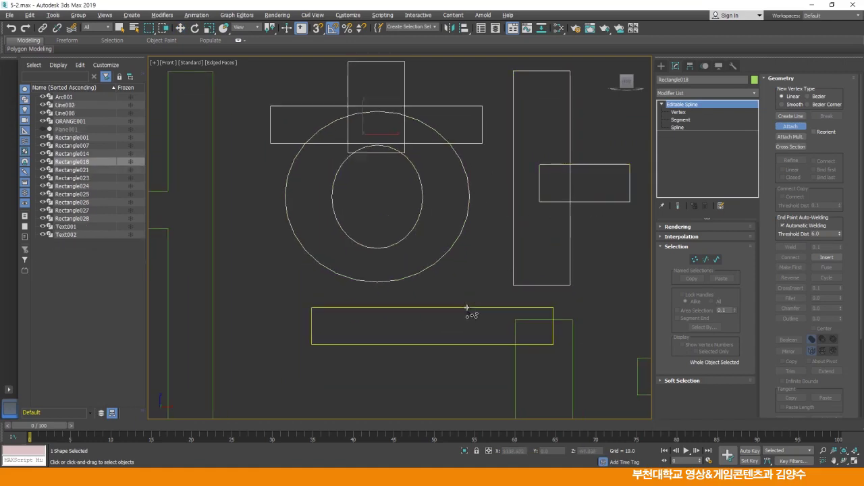
left_click(573, 347)
middle_click_drag(595, 325, 582, 206)
right_click(577, 207)
Unite the ㅎ's horizontal bar, short vertical stroke and outer circle with a spline Boolean union.
middle_click_drag(469, 137, 493, 254)
scroll(497, 250, "down", 2)
left_click(678, 127)
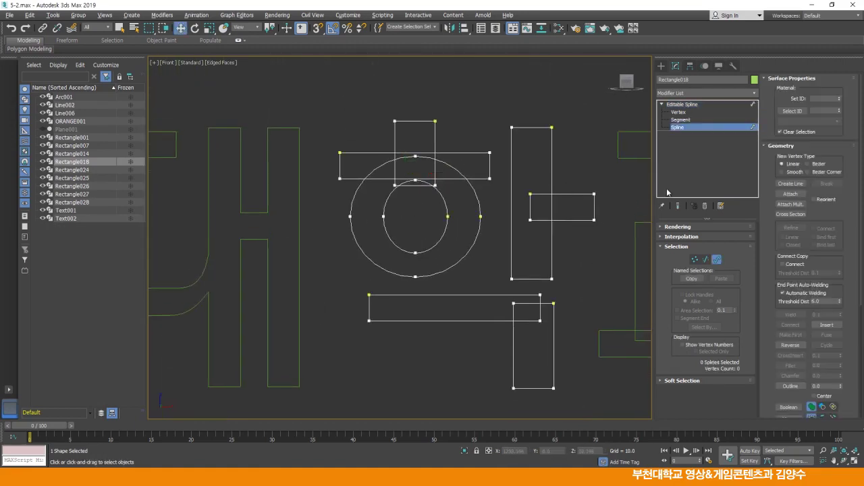
left_click(456, 153)
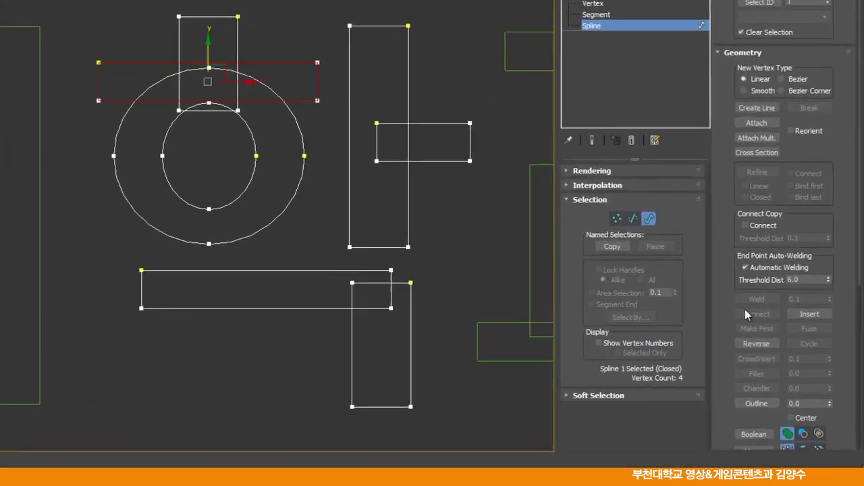
scroll(751, 283, "down", 5)
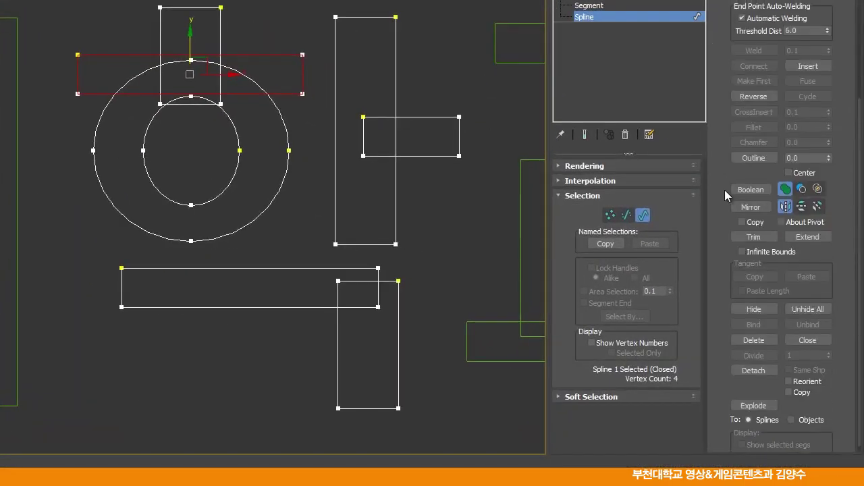
left_click(751, 189)
left_click(159, 34)
left_click(102, 118)
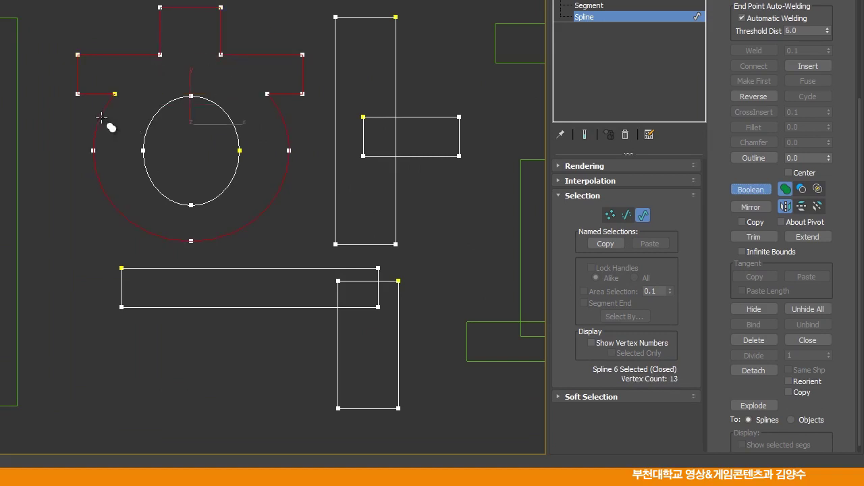
right_click(304, 197)
left_click(304, 198)
Unite the ㅏ's vertical bar and its side stroke with a Boolean union.
middle_click_drag(306, 178, 281, 201)
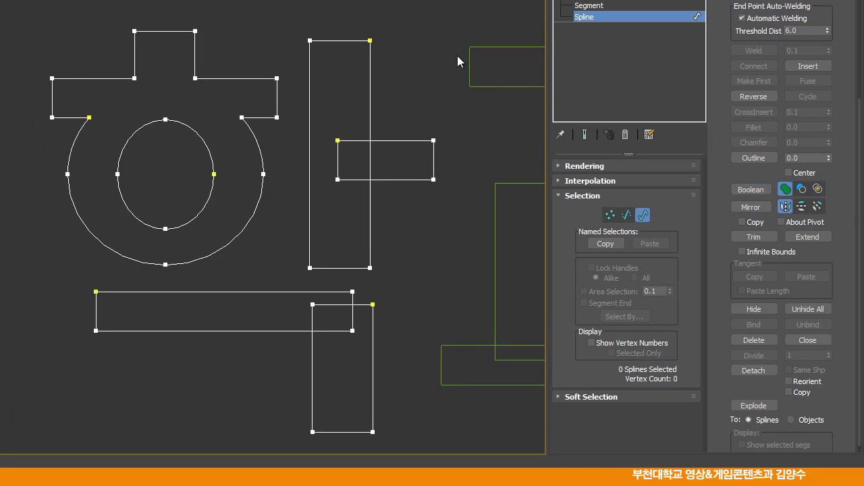
left_click(371, 73)
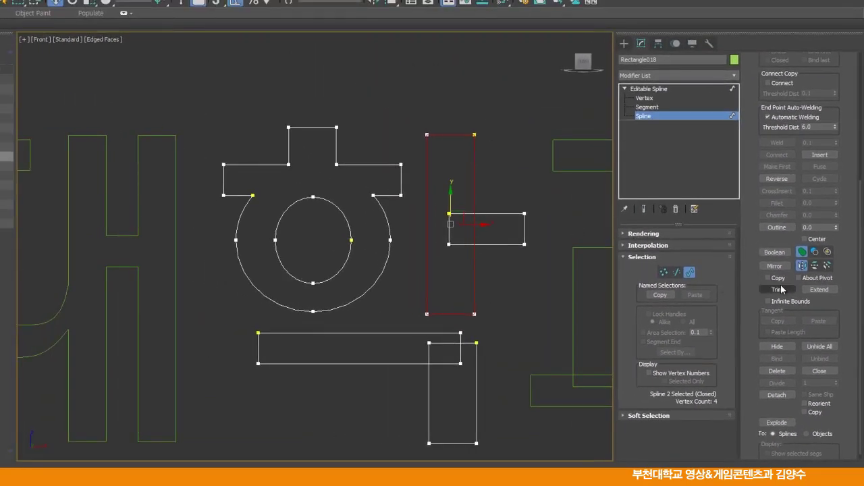
left_click(774, 252)
left_click(498, 245)
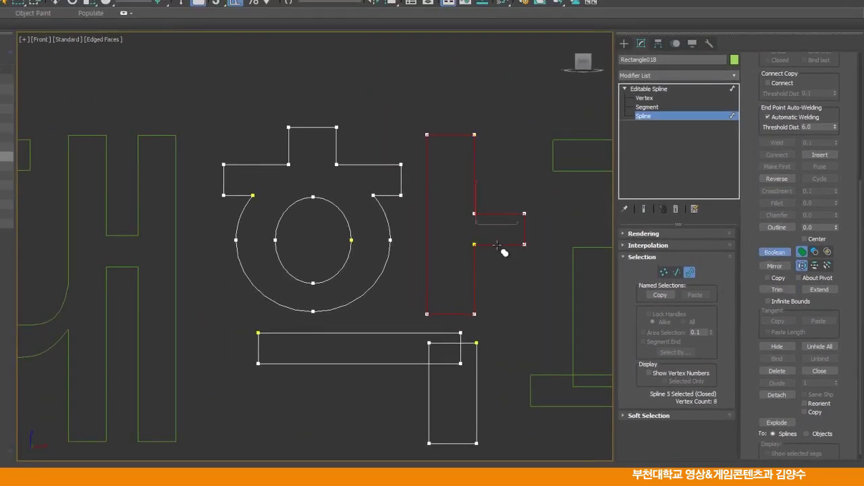
right_click(507, 278)
left_click(507, 282)
Unite the ㄱ's horizontal and vertical rectangles with a Boolean union.
middle_click_drag(509, 304, 501, 227)
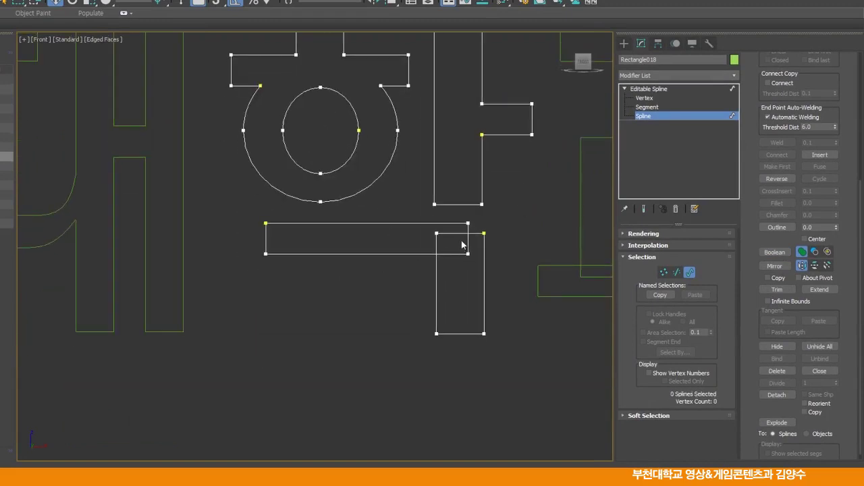
left_click(386, 223)
left_click(774, 252)
left_click(485, 287)
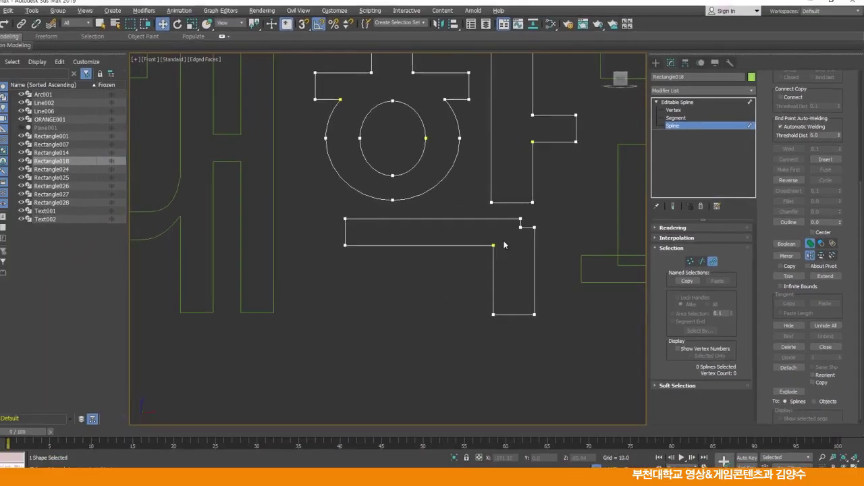
Delete the two short segments that form the notch at the ㄱ's outer corner.
scroll(506, 230, "up", 5)
middle_click_drag(544, 245, 478, 223)
scroll(486, 232, "up", 5)
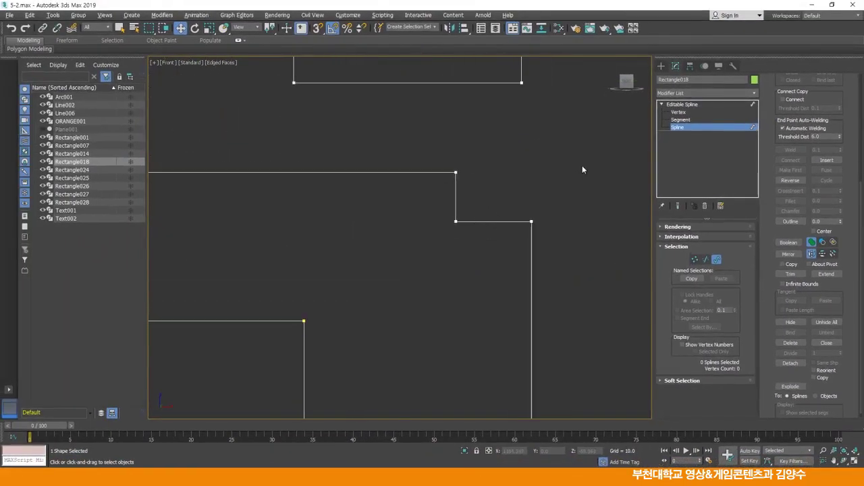
key("2")
left_click(456, 193)
key("Delete")
left_click(482, 221)
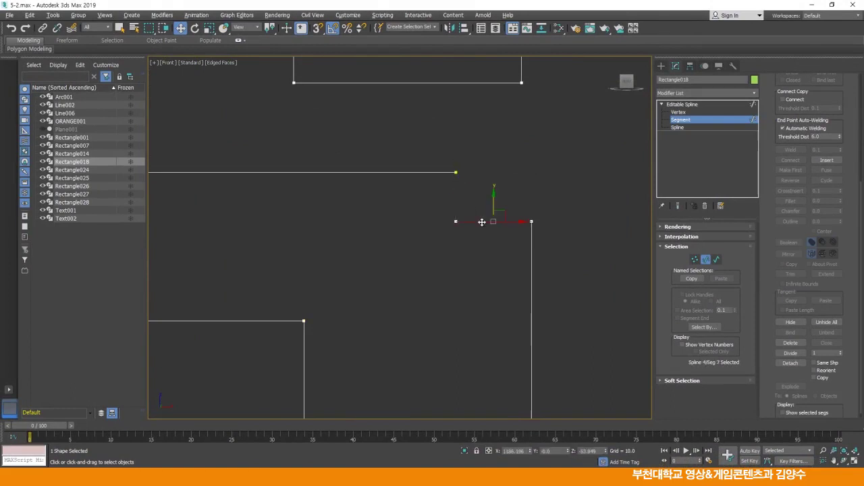
key("Delete")
middle_click_drag(522, 190, 502, 197)
Draw a snapped arc of about 9.2 radius between the ㄱ's two open corner endpoints, with Start New Shape off.
left_click(680, 112)
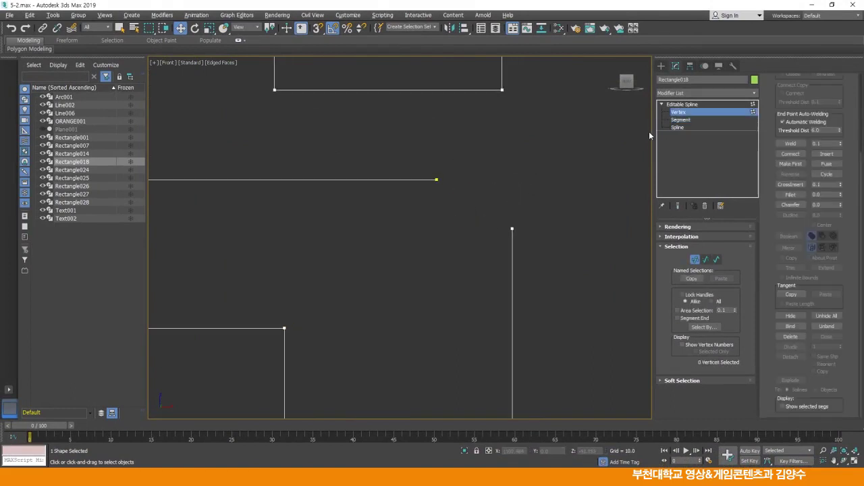
middle_click_drag(599, 153, 544, 164)
left_click(661, 65)
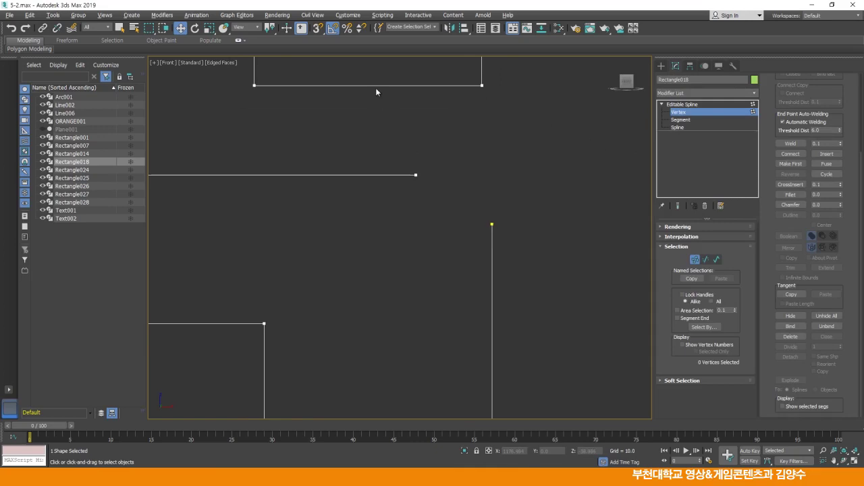
left_click(317, 28)
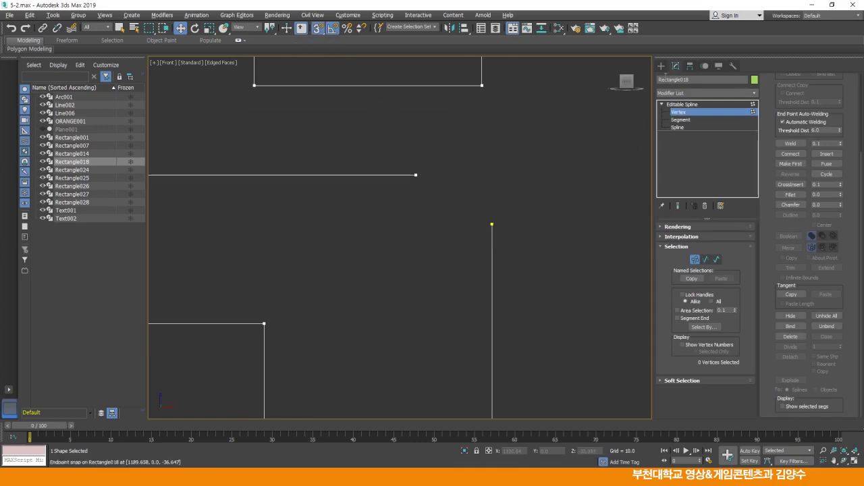
left_click(661, 66)
left_click(687, 145)
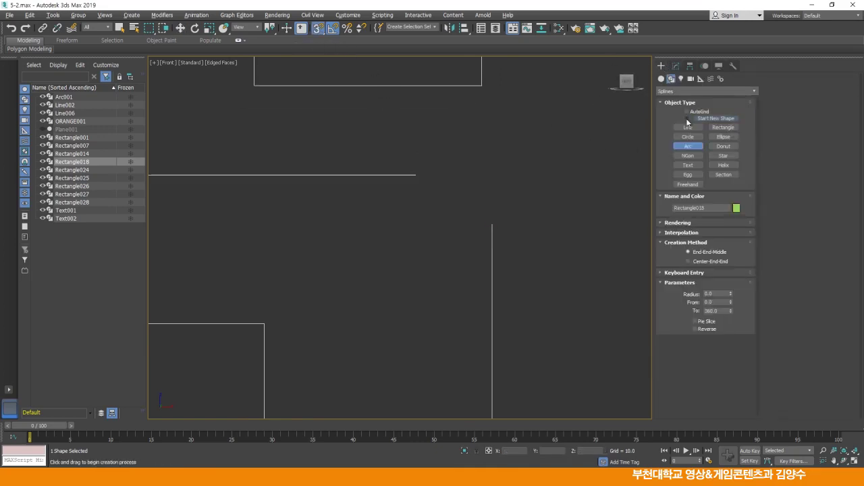
left_click_drag(415, 175, 492, 225)
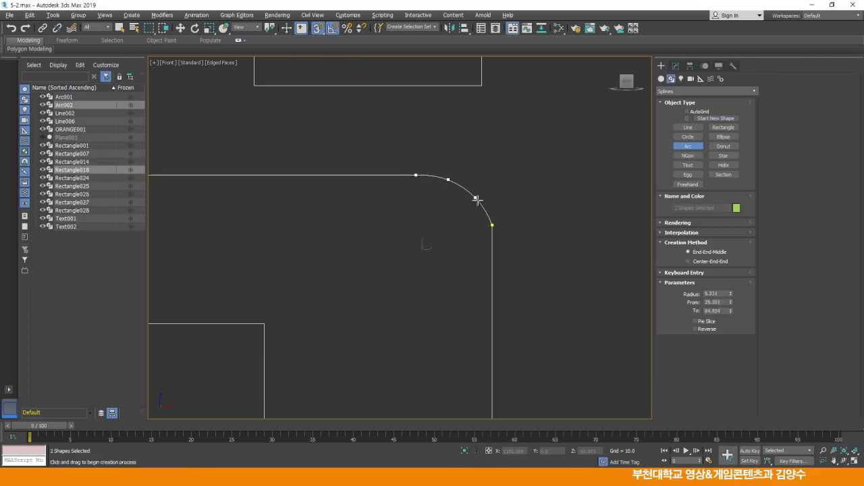
left_click(476, 199)
Turn snapping off and weld both ends of the corner arc to the ㄱ's outline with a 0.1 threshold.
scroll(476, 199, "down", 4)
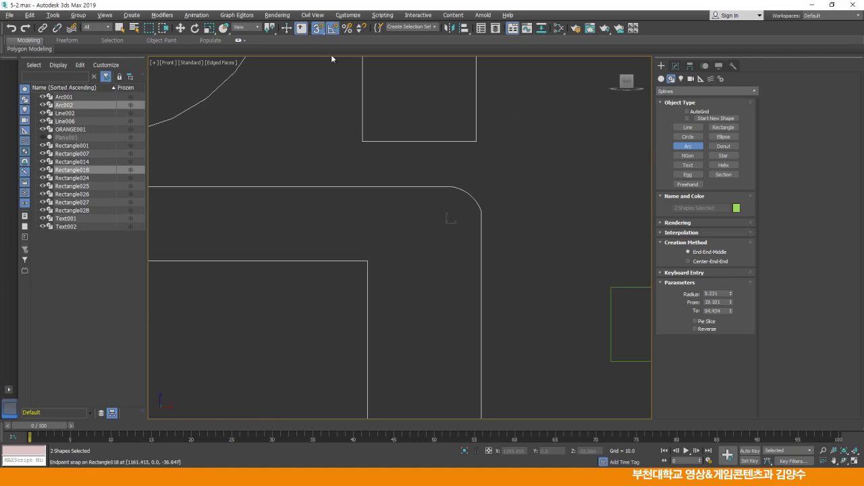
left_click(675, 65)
left_click(678, 111)
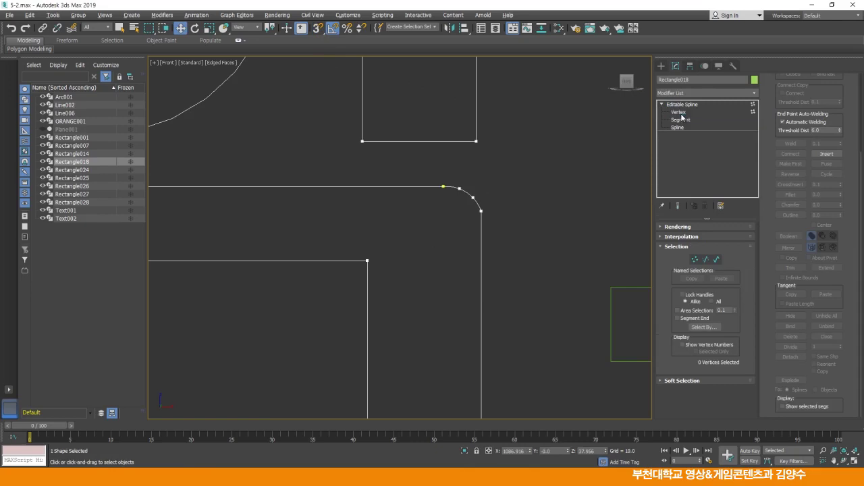
scroll(513, 220, "up", 5)
left_click(421, 227)
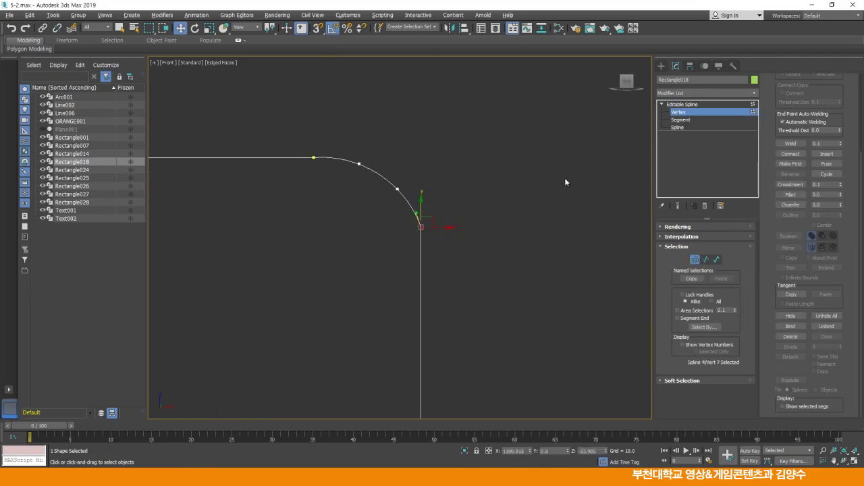
left_click(790, 143)
left_click(528, 227)
left_click_drag(288, 140, 334, 172)
left_click(790, 143)
left_click(462, 279)
Move the corner arc's lower end vertex down along the ㄱ's outer edge and adjust its tangent handle.
scroll(472, 250, "down", 5)
mouse_move(486, 216)
middle_mouse_down()
mouse_move(468, 239)
mouse_move(487, 232)
middle_mouse_up()
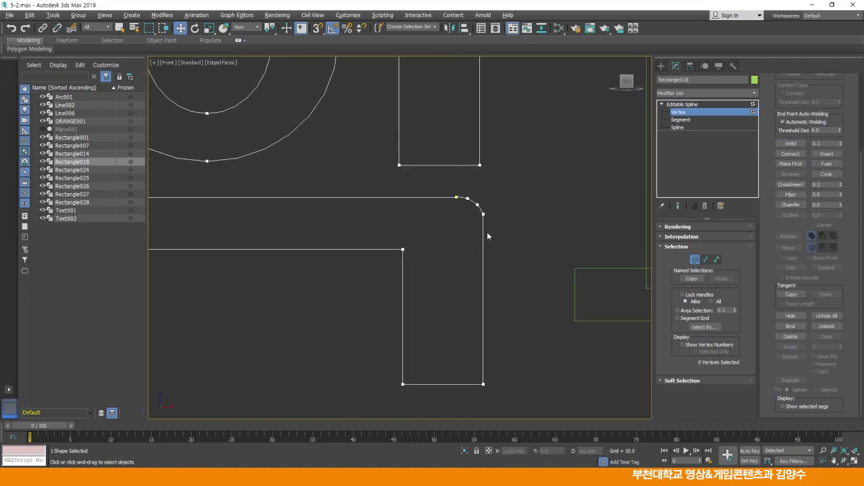
left_click(486, 216)
scroll(472, 246, "up", 4)
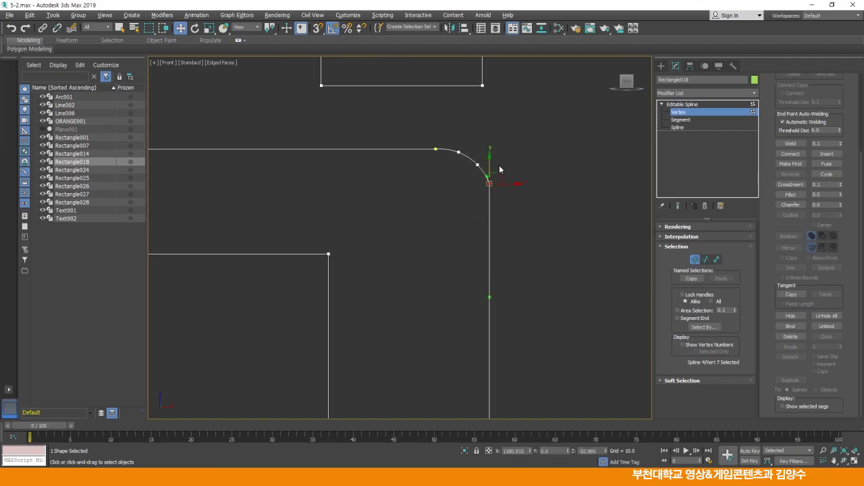
left_click_drag(490, 157, 490, 173)
scroll(483, 214, "up", 2)
scroll(483, 213, "up", 2)
left_click_drag(451, 214, 461, 189)
Fine-tune the corner arc's middle vertices so the curve is smooth, and leave vertex editing.
left_click(397, 204)
scroll(463, 228, "down", 1)
scroll(414, 203, "up", 3)
left_click(412, 182)
middle_click_drag(443, 203, 428, 216)
scroll(420, 206, "up", 4)
left_click_drag(439, 150, 444, 160)
left_click(498, 256)
scroll(490, 284, "down", 5)
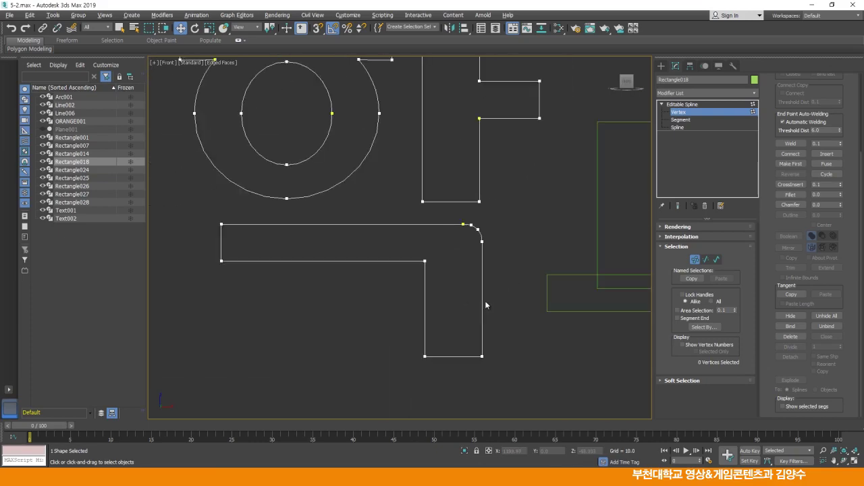
scroll(491, 238, "down", 4)
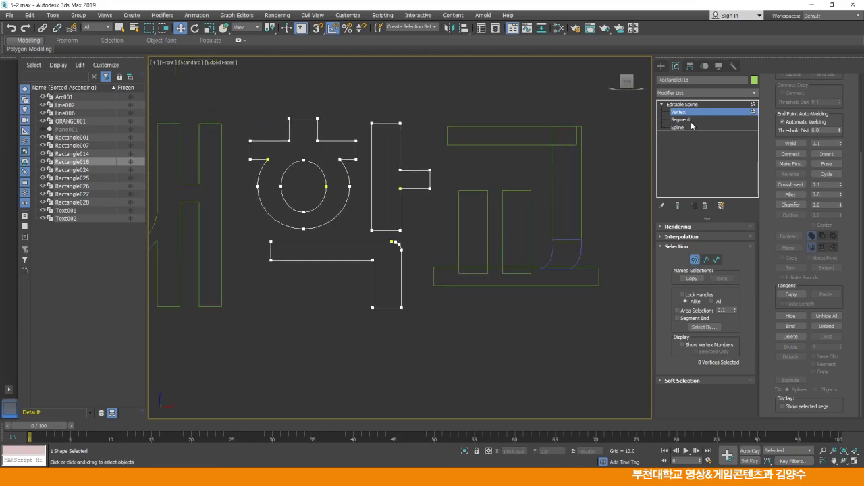
left_click(682, 104)
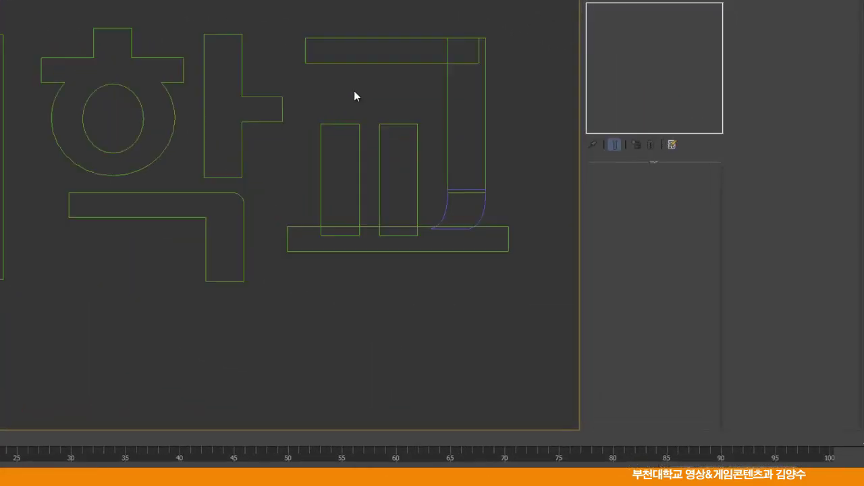
Attach the vertical bar, curved tail, long bottom bar and both short vertical bars to the 교's top horizontal bar.
middle_click_drag(484, 167, 430, 190)
scroll(205, 92, "up", 2)
left_click(223, 63)
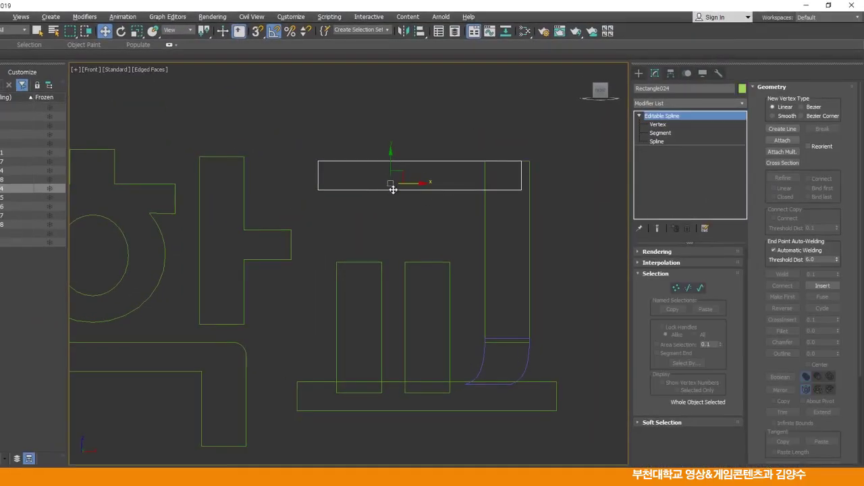
middle_click_drag(393, 190, 387, 189)
left_click(781, 140)
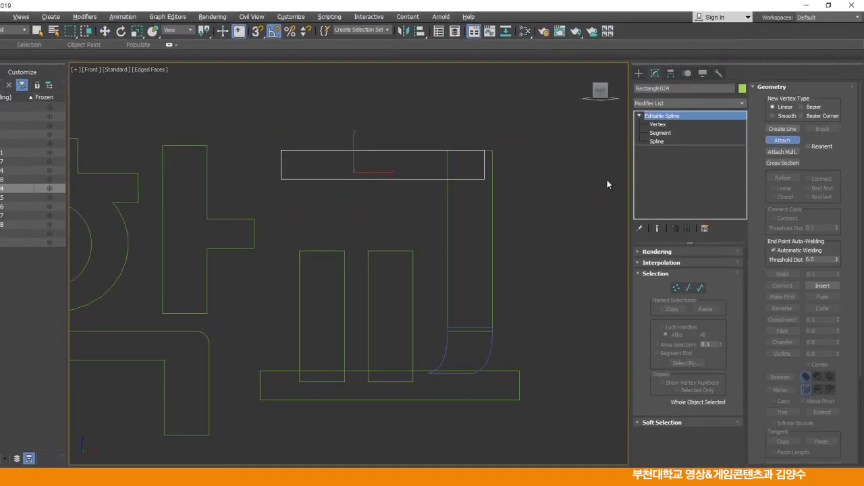
left_click(492, 203)
left_click(489, 349)
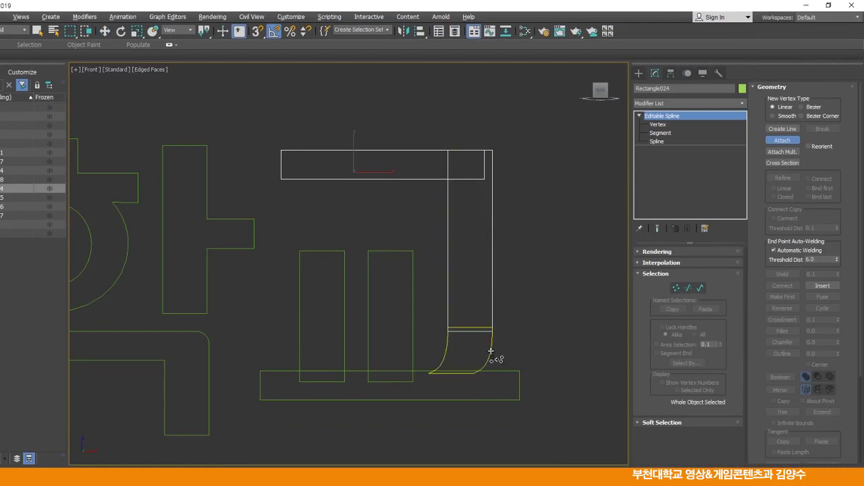
left_click(482, 372)
left_click(412, 352)
left_click(344, 339)
key("w")
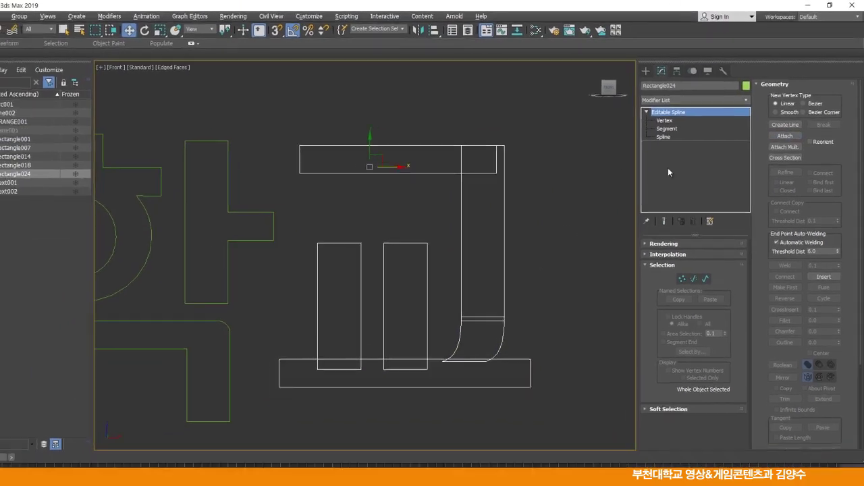
Unite the 교's top horizontal bar and its long vertical bar with a spline Boolean union.
key("3")
left_click(438, 162)
left_click_drag(773, 249, 770, 89)
left_click(788, 246)
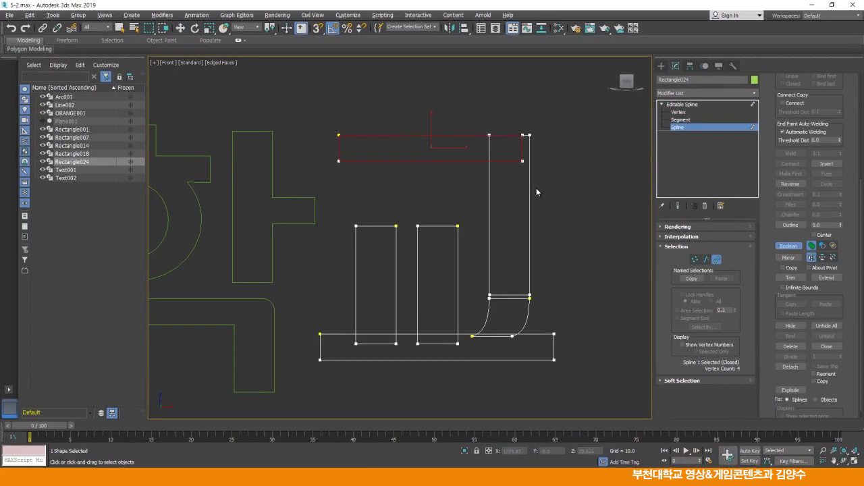
left_click(529, 151)
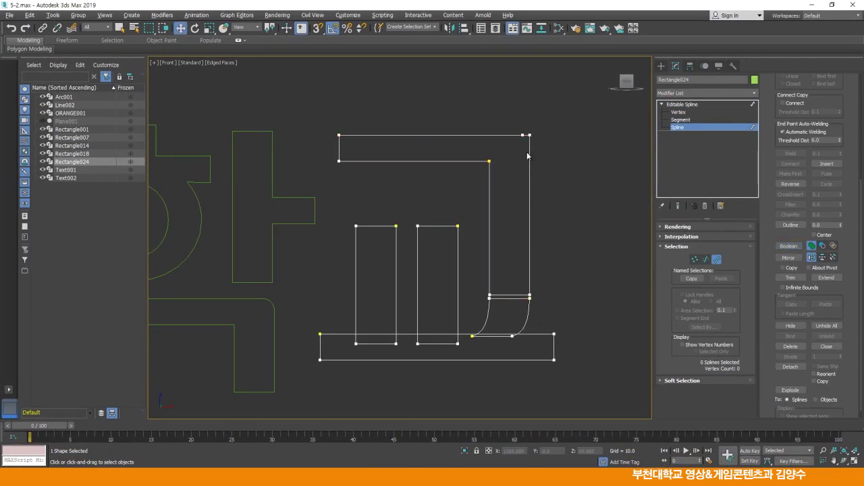
Delete the redundant vertex beside the outer corner of the united ㄱ shape.
left_click(684, 112)
scroll(530, 129, "up", 8)
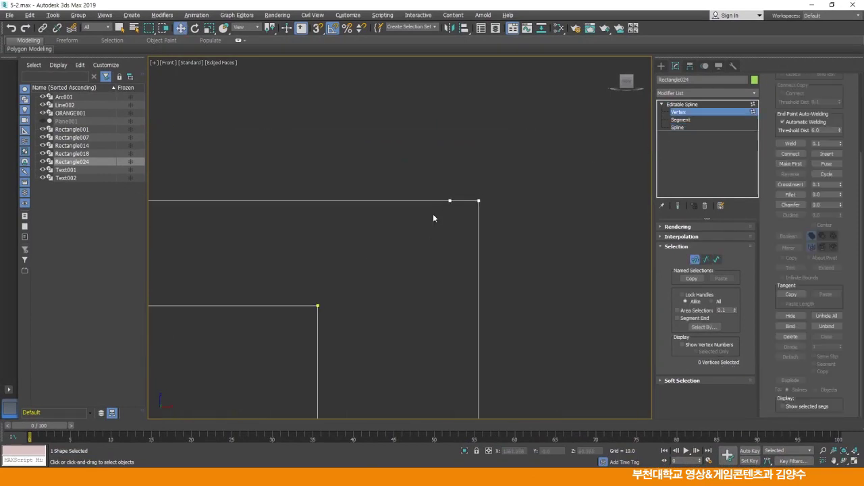
left_click(479, 201)
left_click(458, 235)
Try to unite the ㄱ's vertical bar with its curved tail using a spline Boolean union.
scroll(465, 216, "down", 8)
scroll(466, 216, "up", 7)
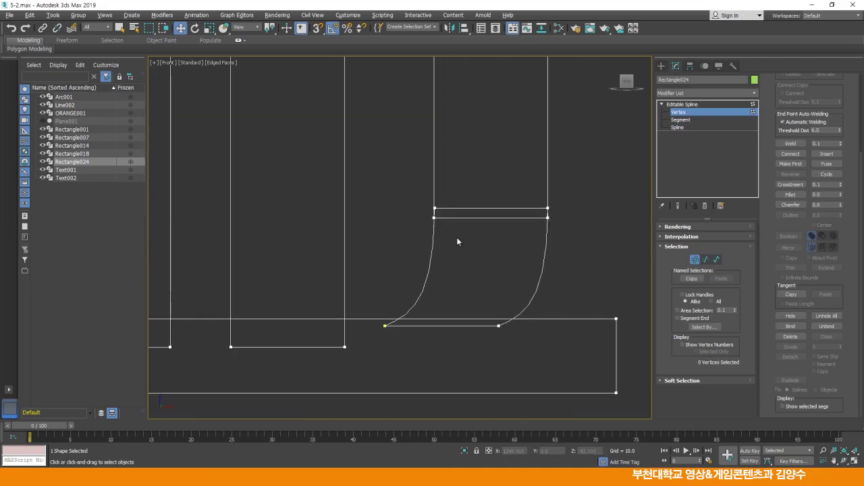
key("3")
left_click(548, 168)
left_click(791, 303)
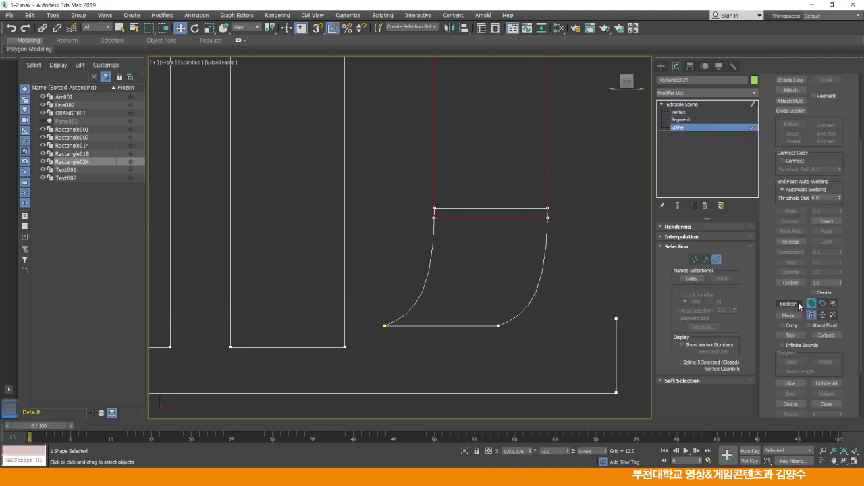
left_click(542, 274)
left_click(541, 273)
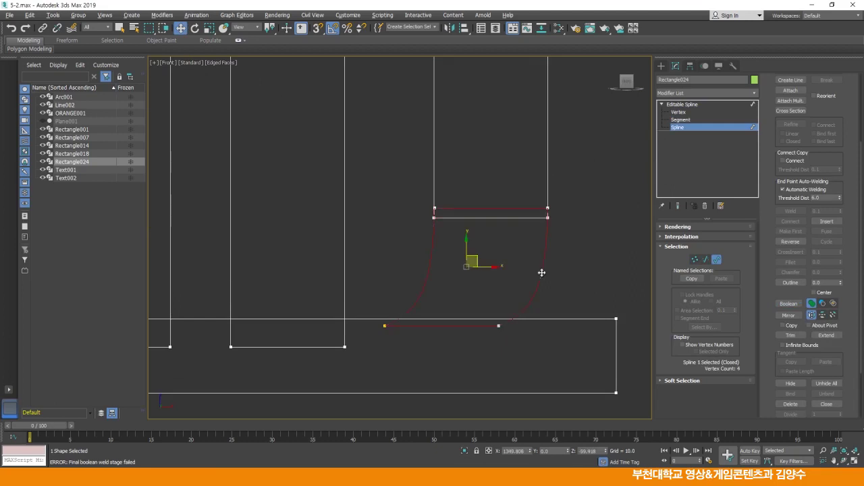
right_click(582, 234)
left_click(581, 236)
Trim the overlapping horizontal edges where the ㄱ's vertical bar meets its curved tail.
left_click(479, 232)
scroll(479, 232, "up", 3)
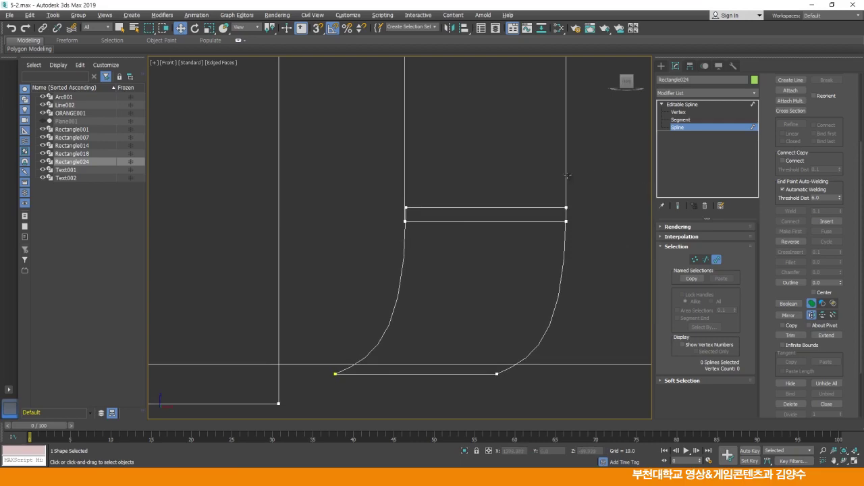
left_click(567, 175)
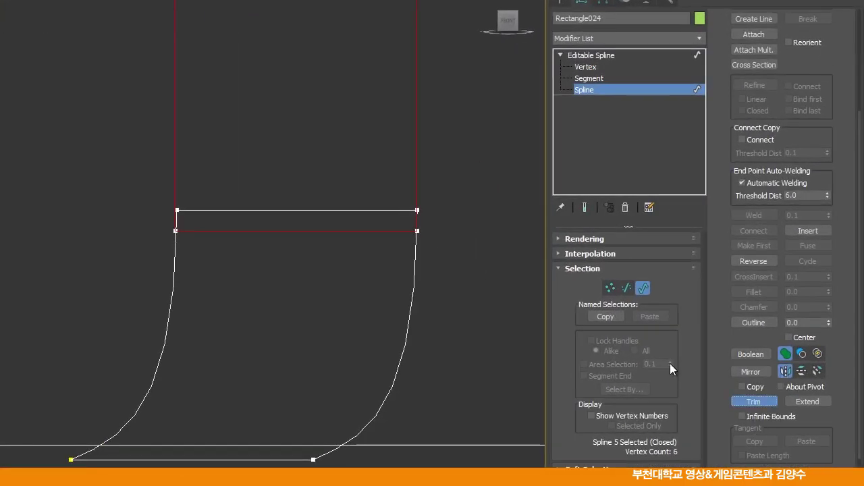
left_click(372, 208)
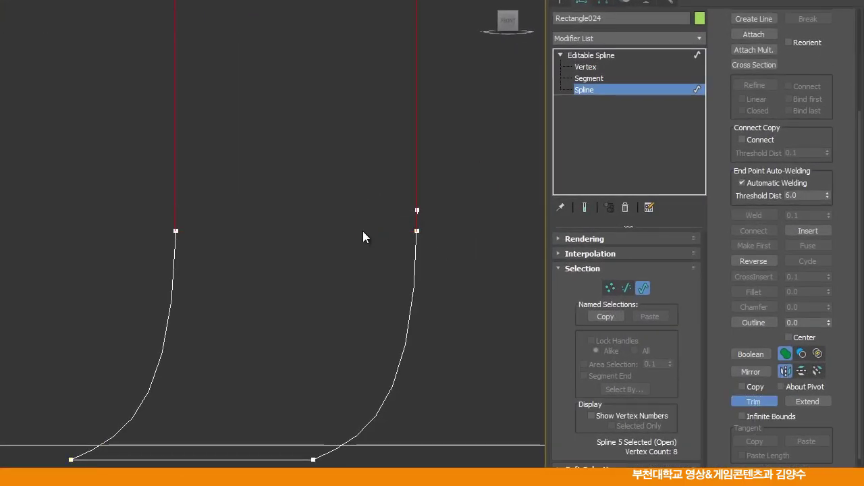
right_click(446, 247)
left_click(445, 254)
Weld the vertices on both sides of the joint between the vertical bar and the curved tail with a 0.1 threshold.
left_click(585, 67)
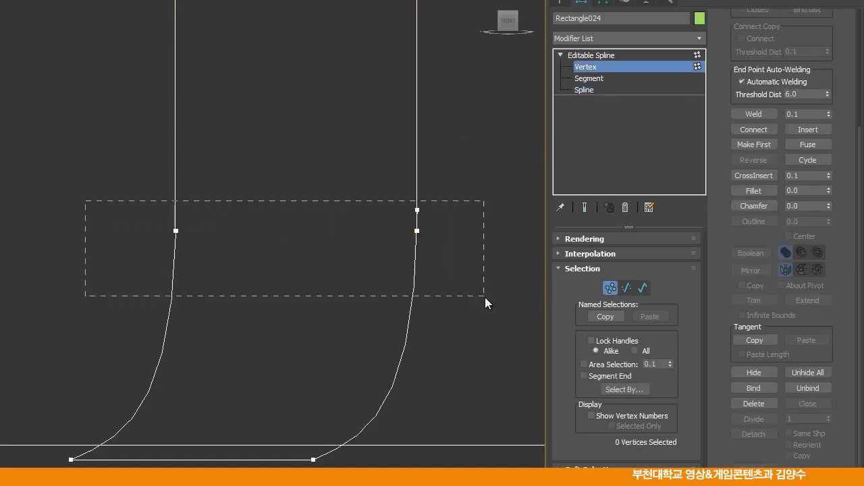
left_click_drag(480, 294, 484, 293)
left_click(760, 115)
Move the stray upper vertex at the joint's outer side down onto the one below it and weld the two.
scroll(378, 250, "up", 8)
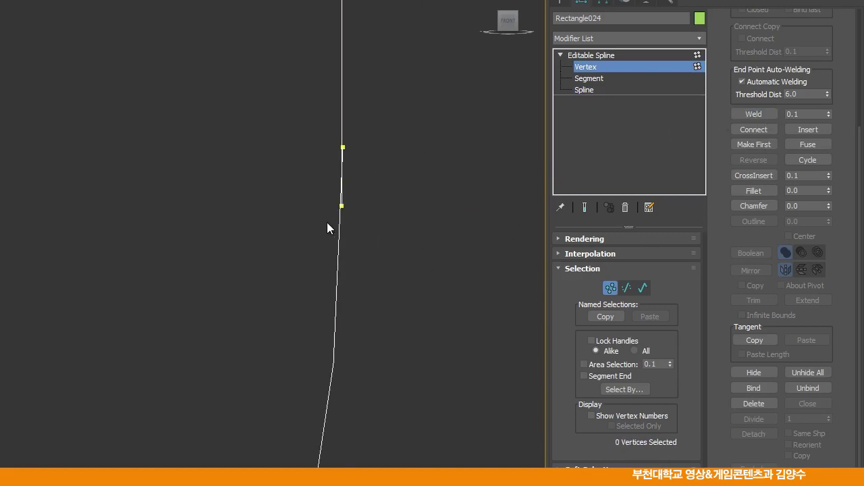
middle_click_drag(349, 201, 340, 242)
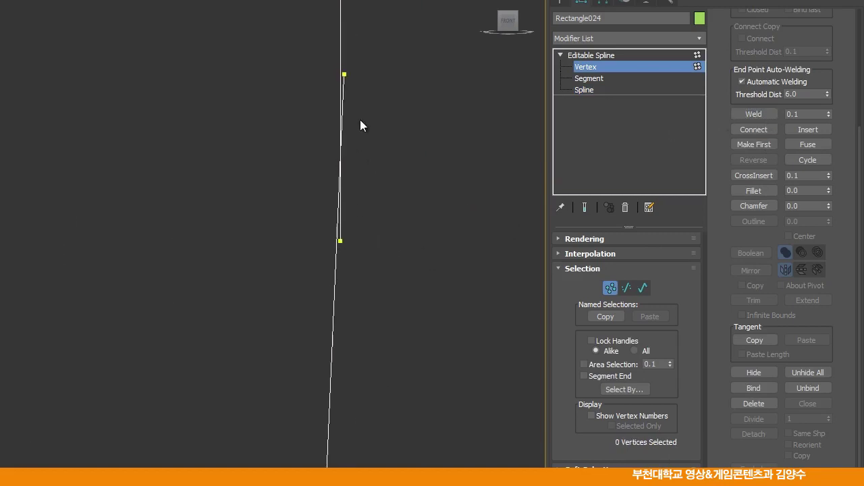
left_click(345, 73)
left_click_drag(347, 54, 361, 237)
left_click(271, 245)
left_click_drag(391, 268, 391, 268)
left_click(755, 114)
left_click(405, 164)
middle_click_drag(360, 216, 355, 139)
scroll(356, 139, "down", 10)
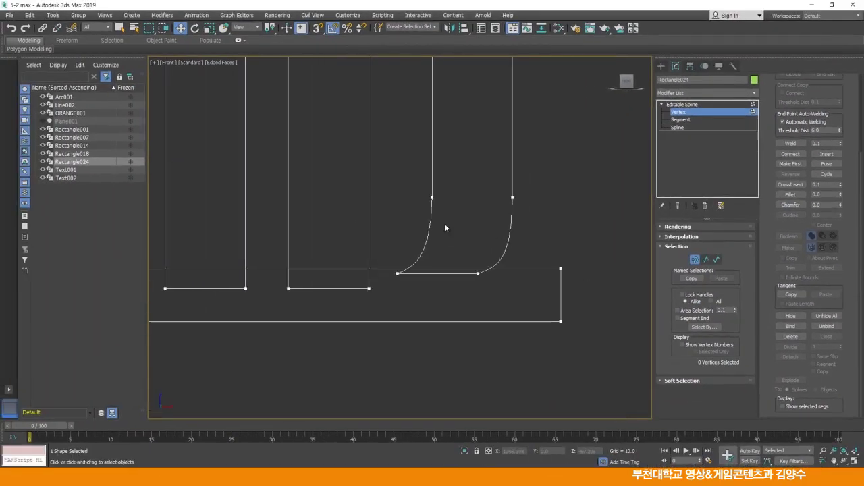
Try to unite the joined ㄱ outline with the 교's long bottom bar using a spline Boolean union.
middle_click_drag(444, 227, 535, 246)
left_click(687, 126)
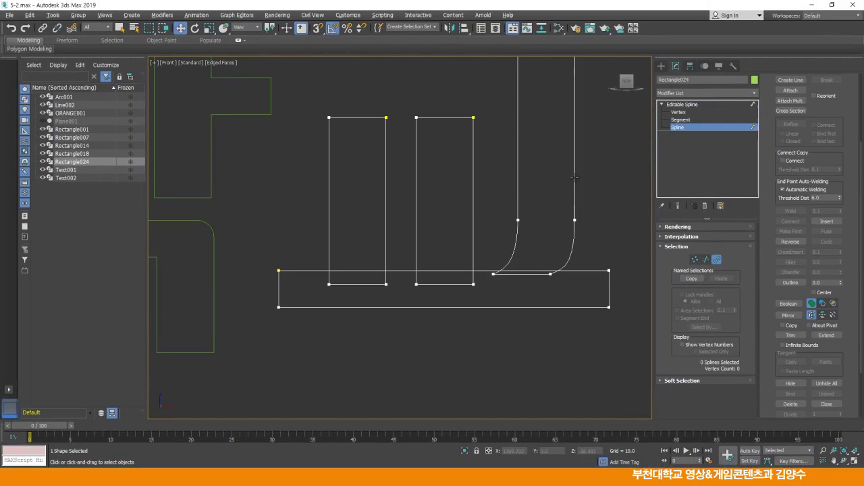
left_click(575, 174)
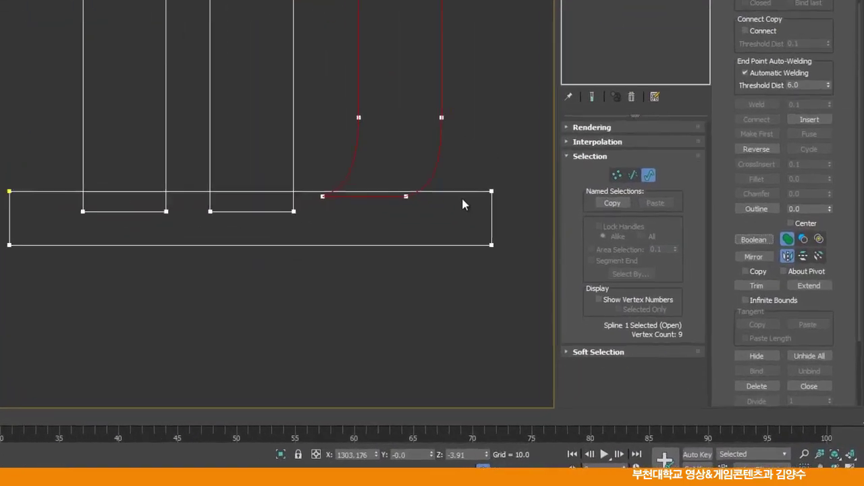
left_click(593, 271)
left_click(602, 249)
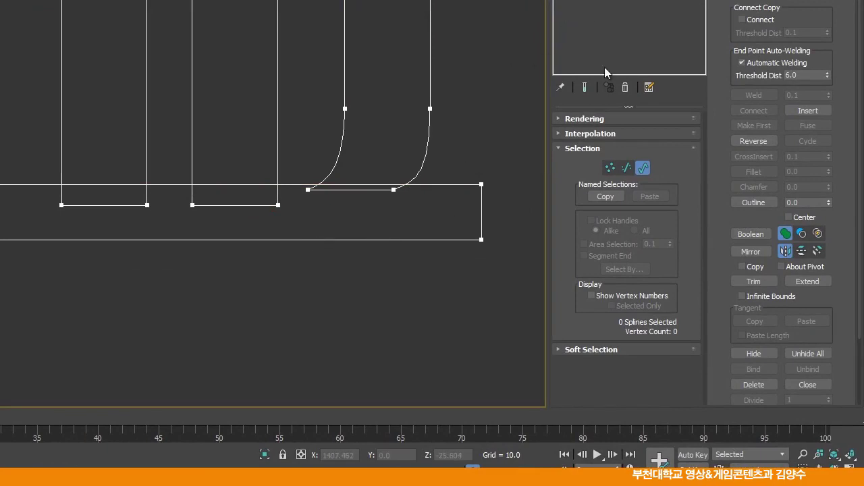
Trim the overlapping edges where the curved tail and the two vertical bars meet the 교's long bottom bar.
left_click(753, 282)
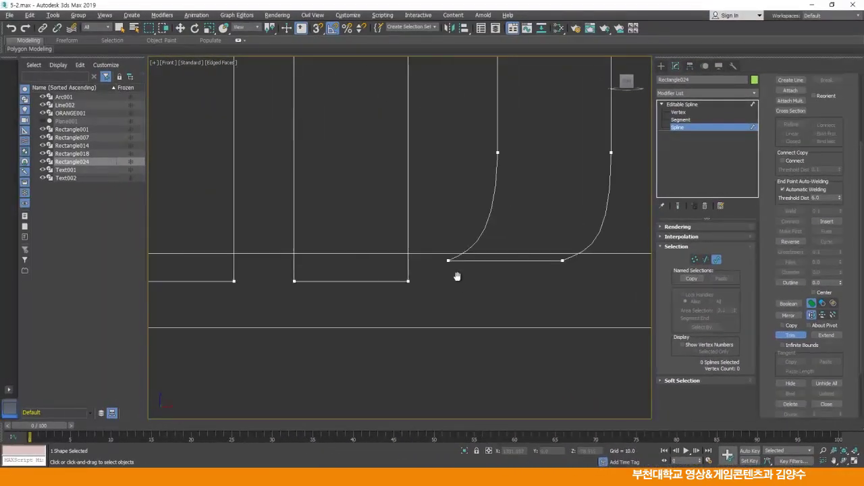
middle_click_drag(574, 270, 506, 265)
left_click(469, 255)
left_click(469, 249)
middle_click_drag(409, 271, 541, 251)
left_click(445, 231)
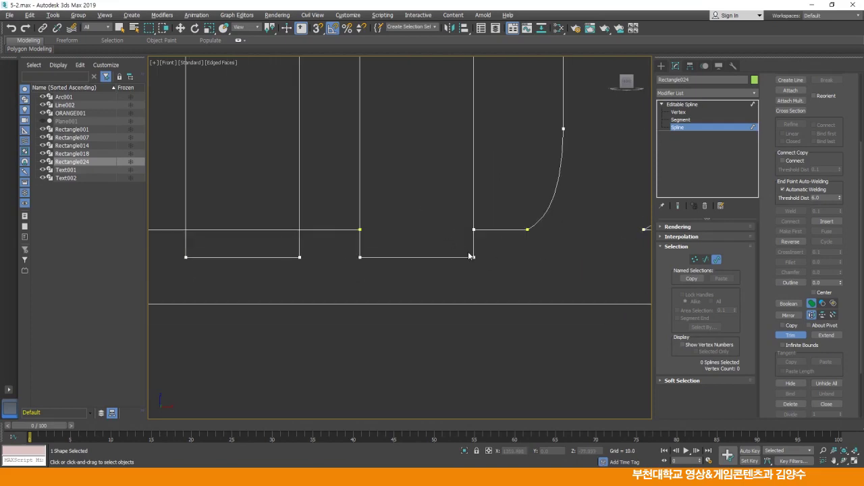
left_click(474, 251)
left_click(286, 229)
left_click(299, 244)
Weld all vertices of the 교 outline with a 0.1 threshold, then leave vertex editing and deselect the shape.
scroll(294, 247, "down", 5)
middle_click_drag(388, 246, 486, 295)
left_click(679, 112)
key("w")
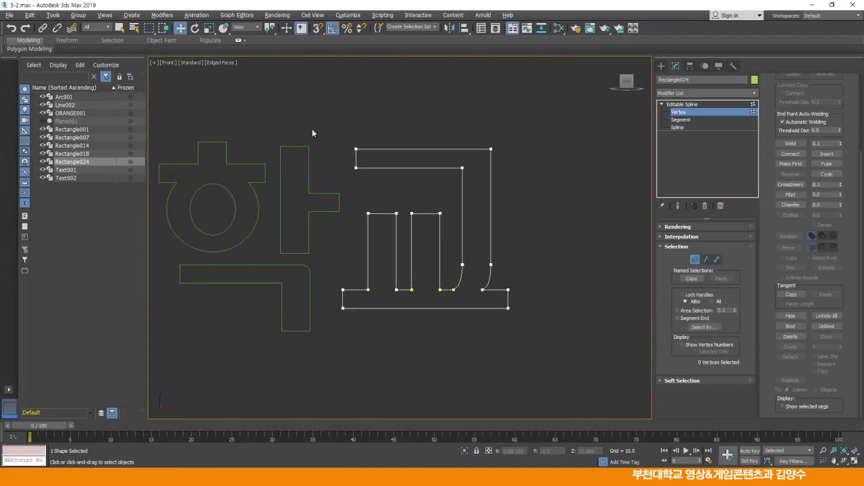
left_click_drag(550, 341, 548, 333)
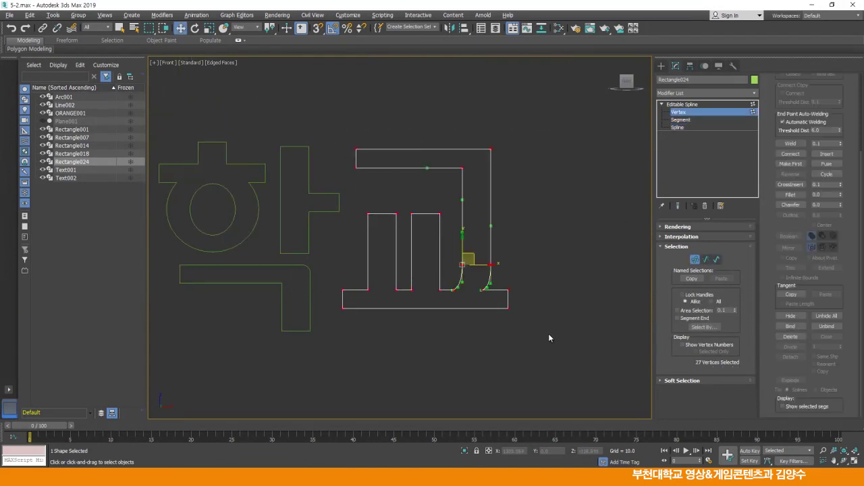
left_click(790, 143)
scroll(559, 204, "down", 3)
middle_click_drag(445, 250, 566, 231)
scroll(566, 231, "down", 2)
middle_click_drag(478, 261, 443, 282)
scroll(447, 281, "up", 1)
left_click(682, 104)
left_click(530, 262)
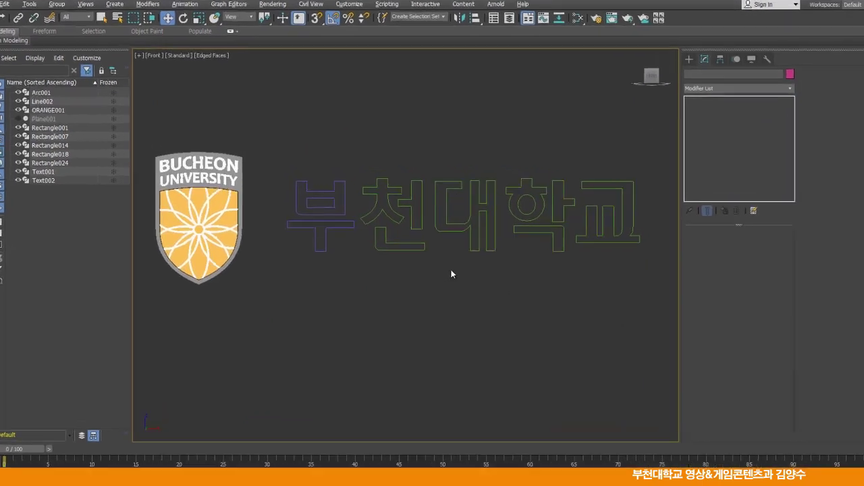
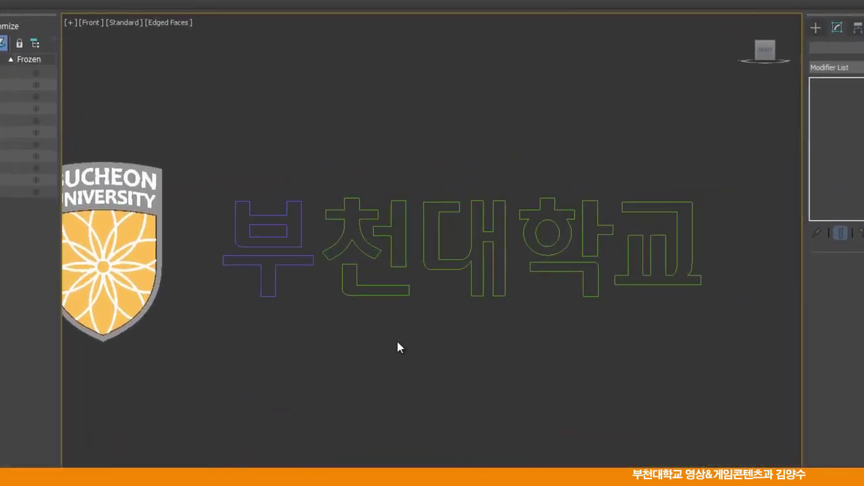
Attach the 천, 대, 학 and 교 shapes to the 부 shape to form a single spline object.
left_click(293, 265)
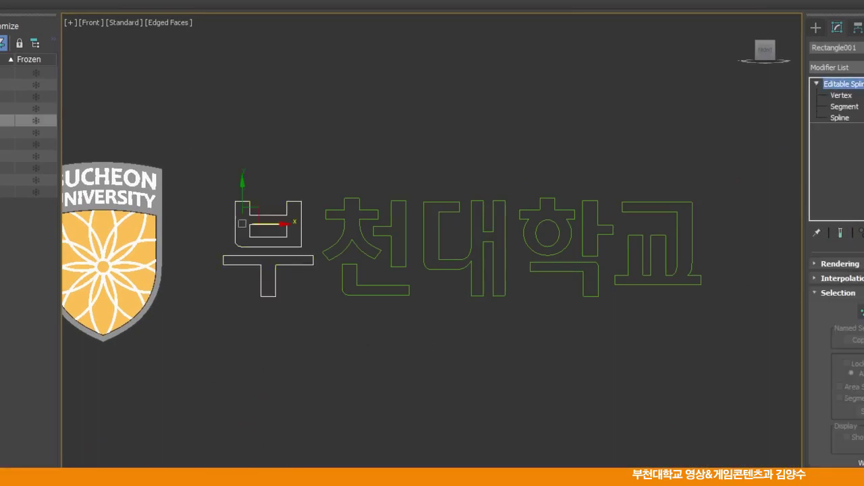
left_click(373, 260)
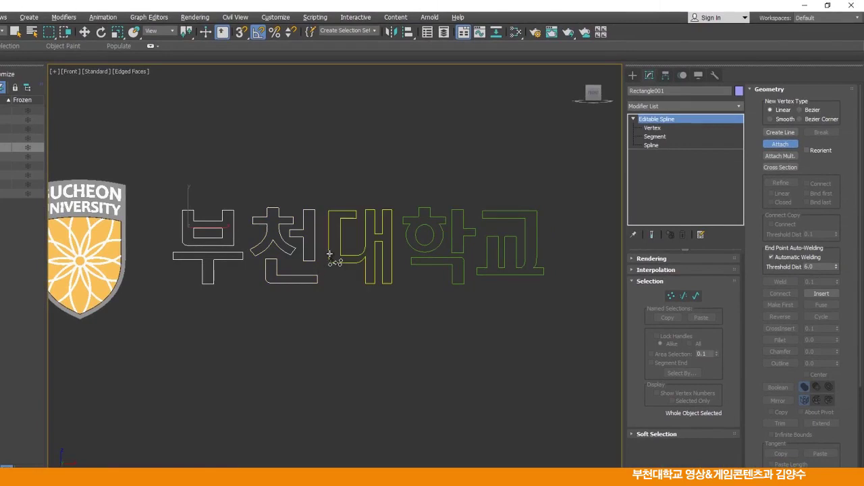
left_click(331, 258)
left_click(419, 265)
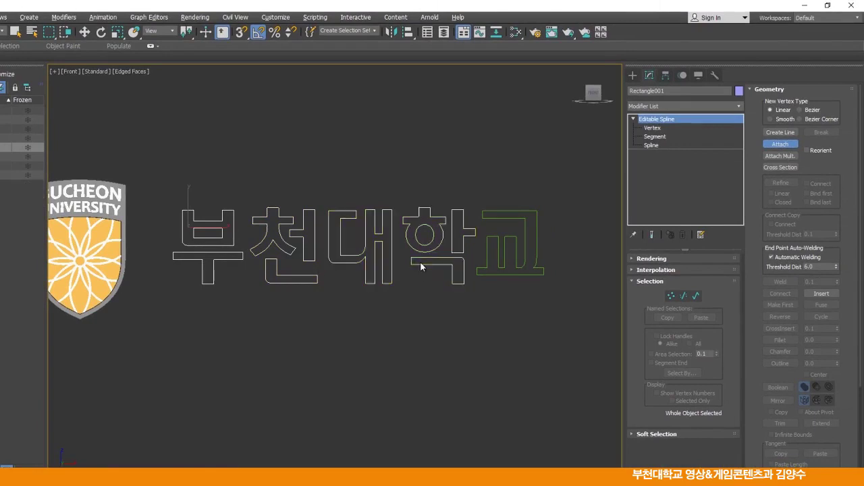
left_click(493, 255)
right_click(504, 311)
left_click(503, 317)
Copy the Bevel modifier from the shield's BUCHEON text, working in the maximized Perspective view.
middle_click_drag(433, 320, 441, 318)
scroll(441, 318, "down", 4)
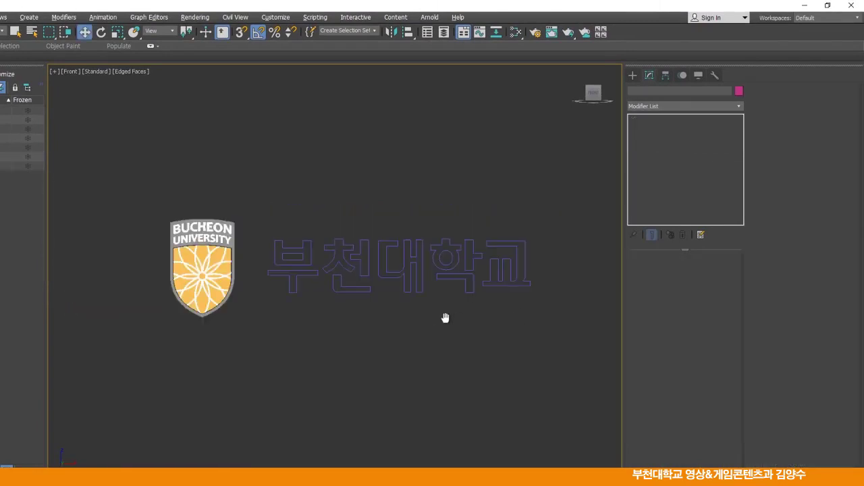
key("alt+w")
left_click(476, 404)
key("alt+w")
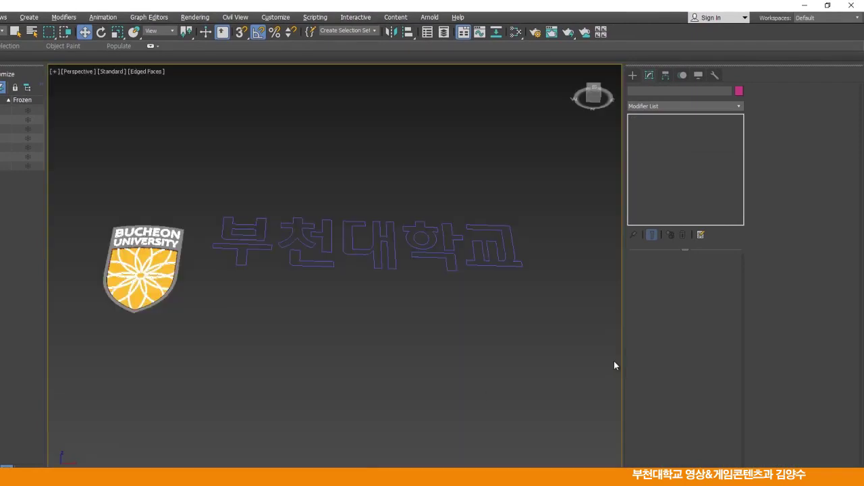
left_click_drag(622, 349, 832, 336)
mouse_move(633, 366)
middle_mouse_down("alt")
mouse_move(610, 353)
mouse_move(622, 353)
middle_mouse_up("alt")
middle_click_drag(499, 301, 503, 313)
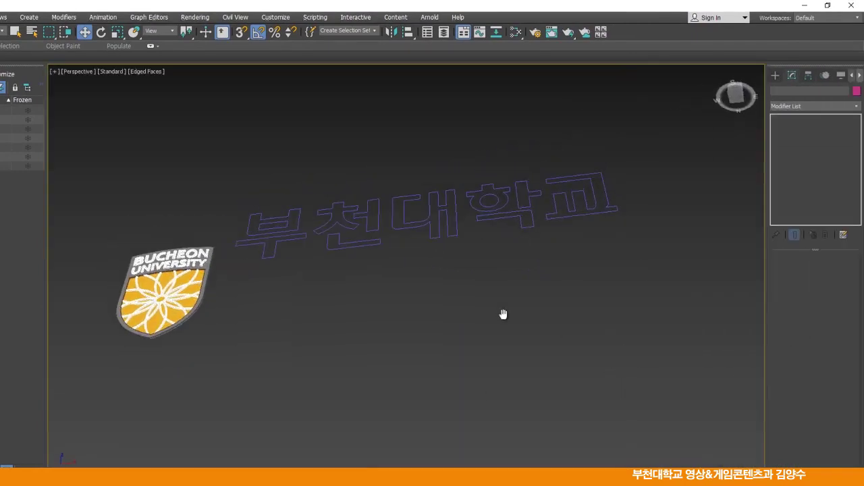
left_click(193, 254)
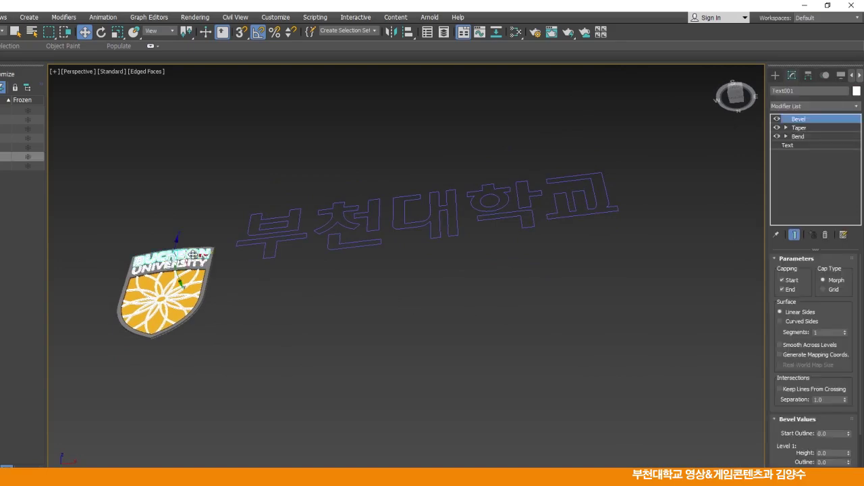
scroll(193, 255, "up", 5)
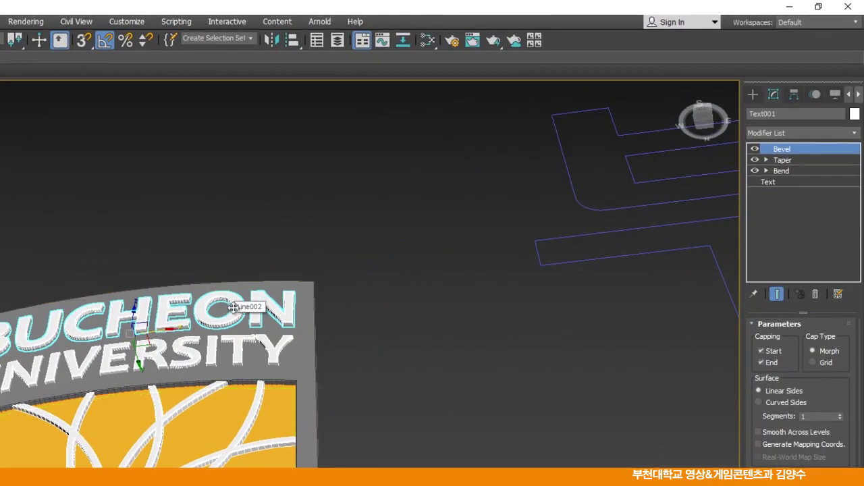
right_click(784, 153)
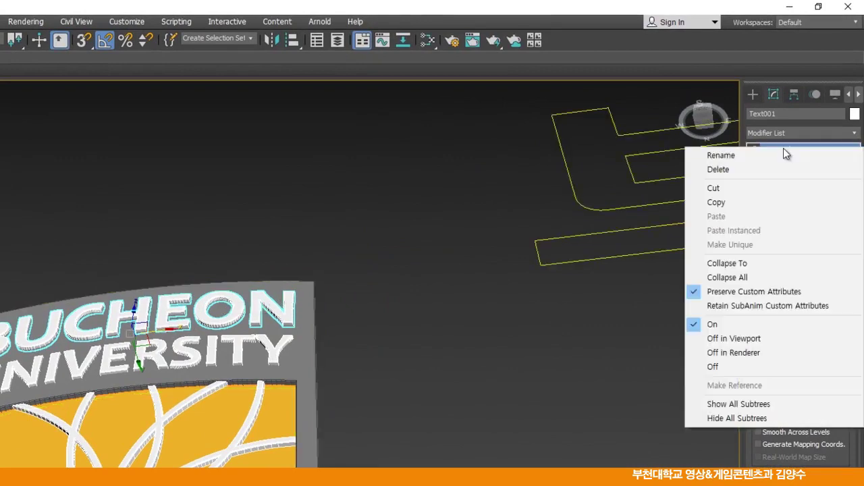
left_click(719, 204)
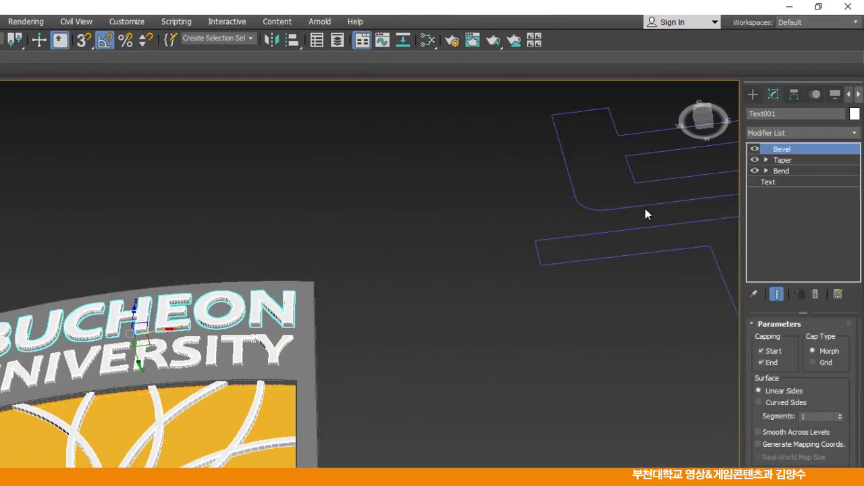
Paste the copied Bevel modifier onto the Korean lettering shape as a regular copy.
left_click(646, 204)
scroll(725, 181, "down", 3)
middle_click_drag(659, 187, 419, 218)
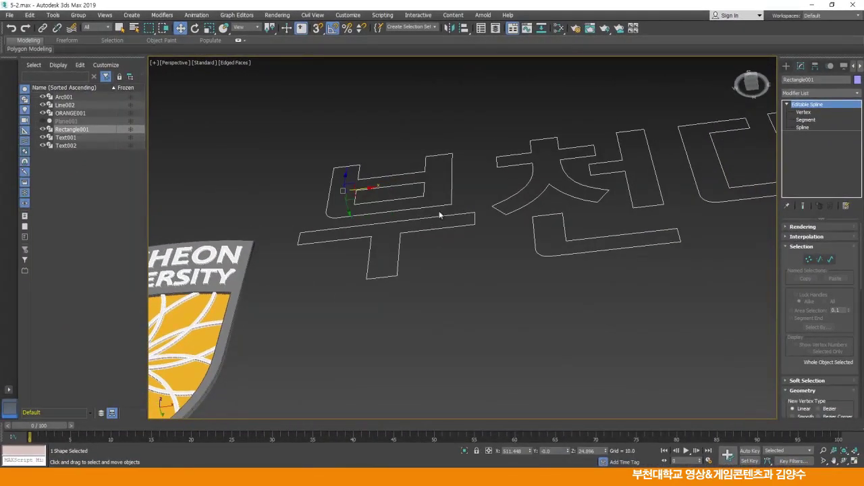
right_click(817, 108)
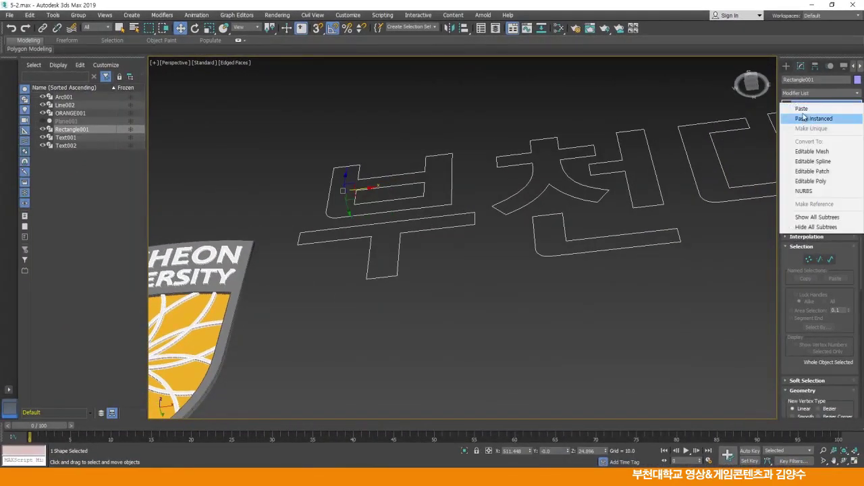
left_click(806, 108)
middle_click_drag(683, 162, 787, 187)
scroll(509, 243, "up", 5)
middle_click_drag(540, 243, 468, 232)
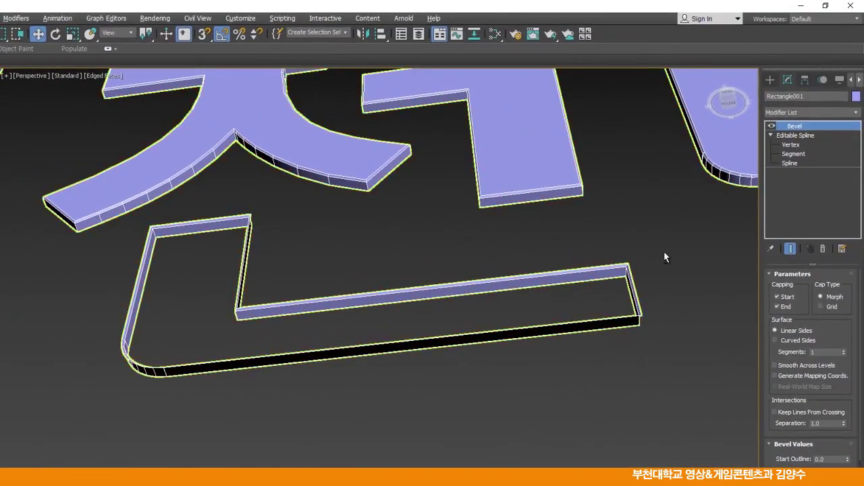
Weld the corner vertices of the ㄴ under 천 with a 0.1 threshold and return to the Bevel level.
left_click(788, 144)
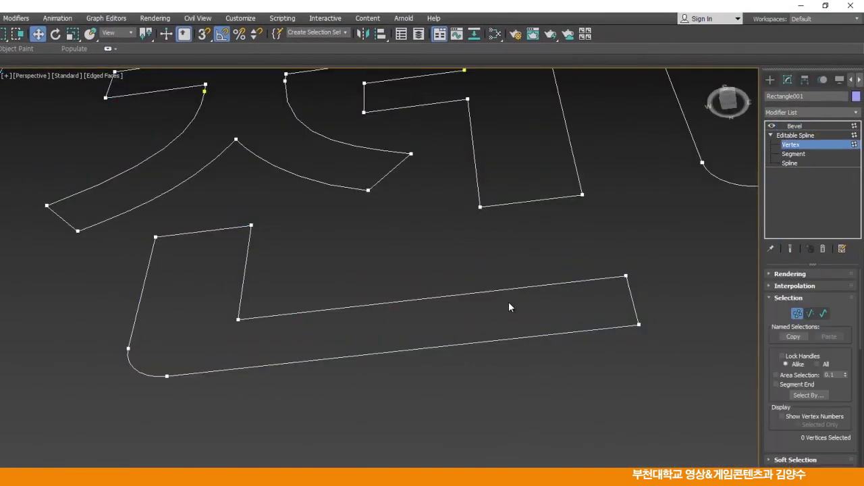
left_click_drag(110, 222, 292, 286)
left_click_drag(759, 198, 585, 212)
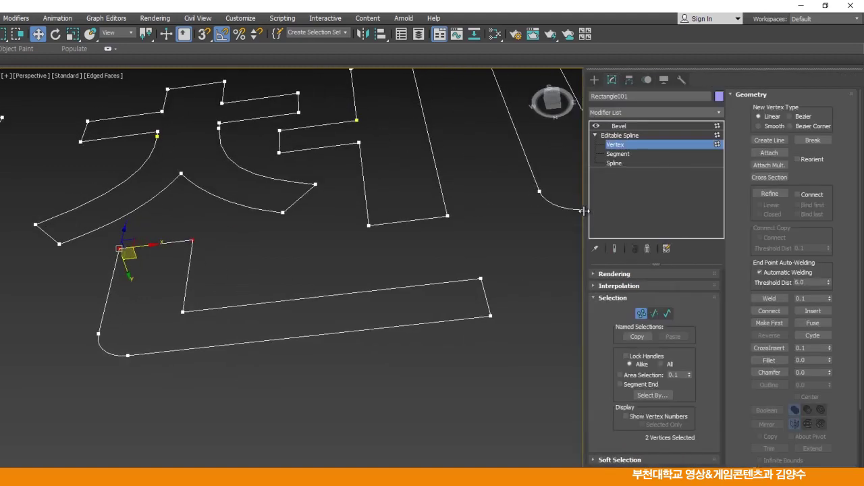
scroll(748, 213, "down", 3)
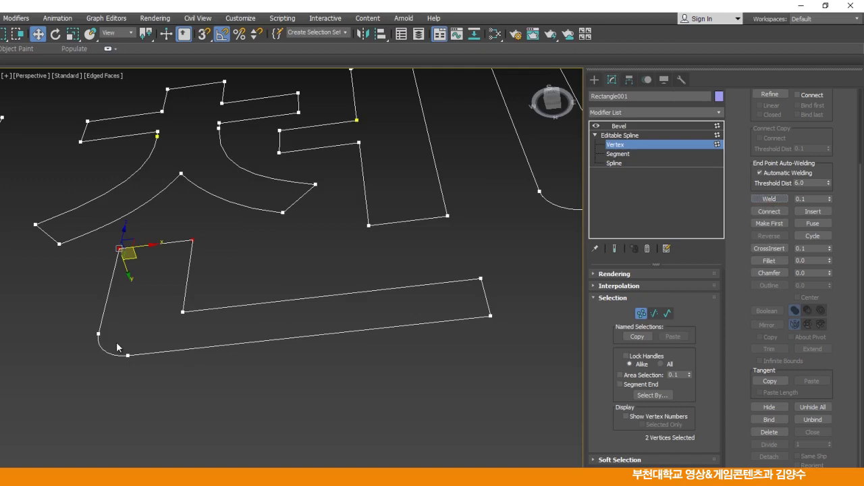
left_click_drag(172, 368, 171, 368)
left_click(768, 198)
left_click_drag(158, 323, 159, 323)
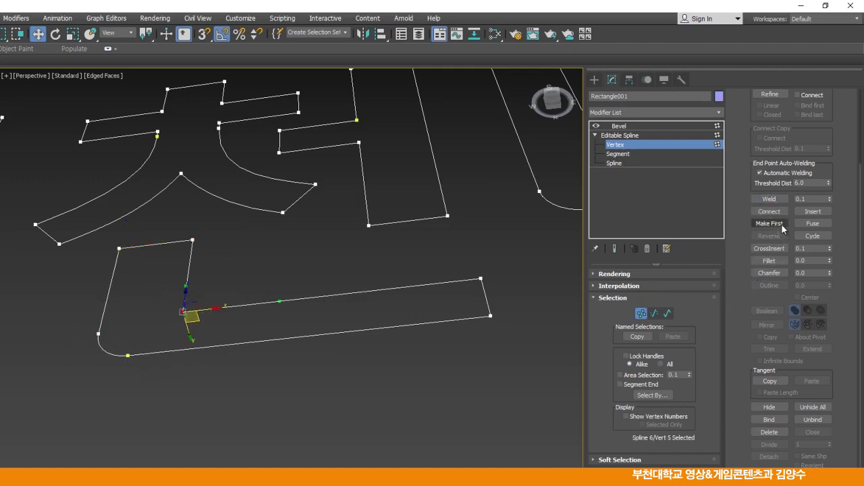
left_click(770, 199)
left_click_drag(514, 263, 465, 324)
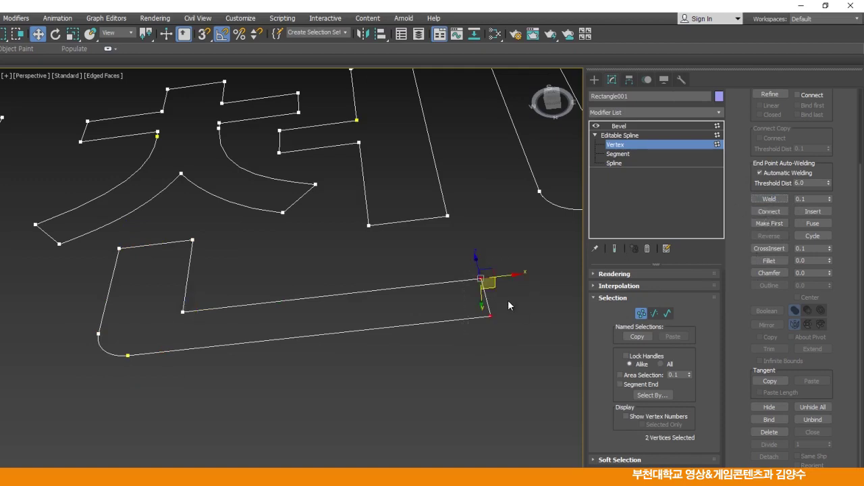
left_click(625, 134)
left_click(627, 126)
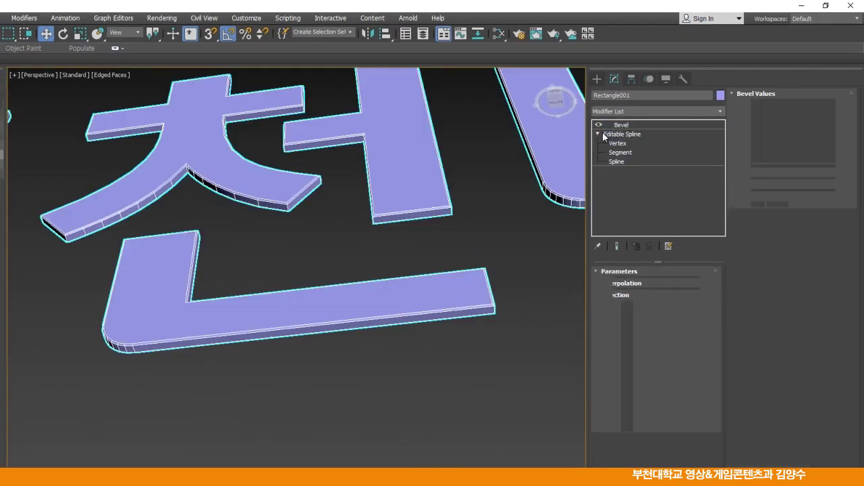
Try to close the ㅂ outline of 부 by welding its vertices with a 0.1 threshold, returning to the Bevel level.
middle_click_drag(466, 303, 420, 309)
scroll(446, 312, "down", 4)
scroll(397, 337, "down", 2)
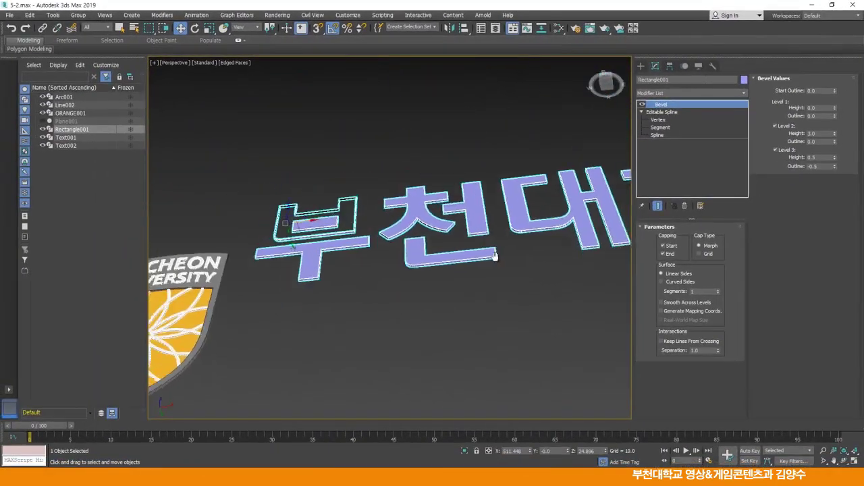
middle_click_drag(495, 256, 490, 255)
scroll(381, 230, "up", 5)
middle_click_drag(381, 230, 489, 250)
middle_click_drag(439, 259, 463, 249)
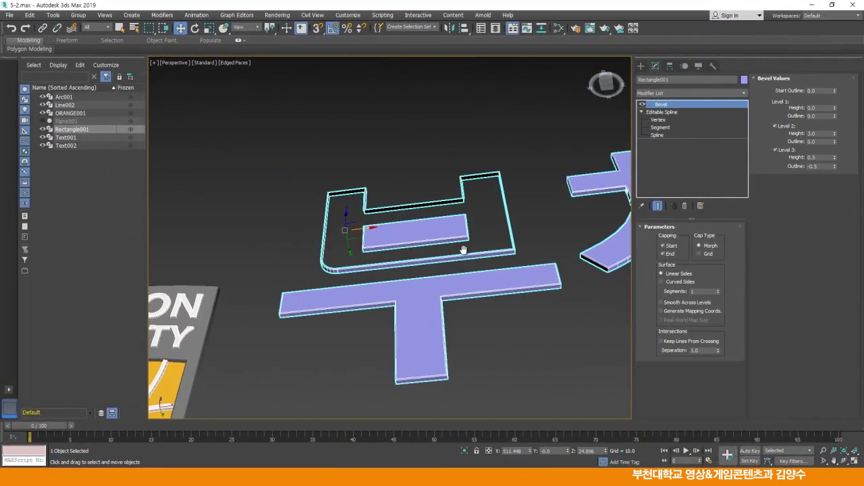
scroll(449, 206, "up", 3)
left_click(660, 112)
key("1")
left_click_drag(216, 107, 388, 327)
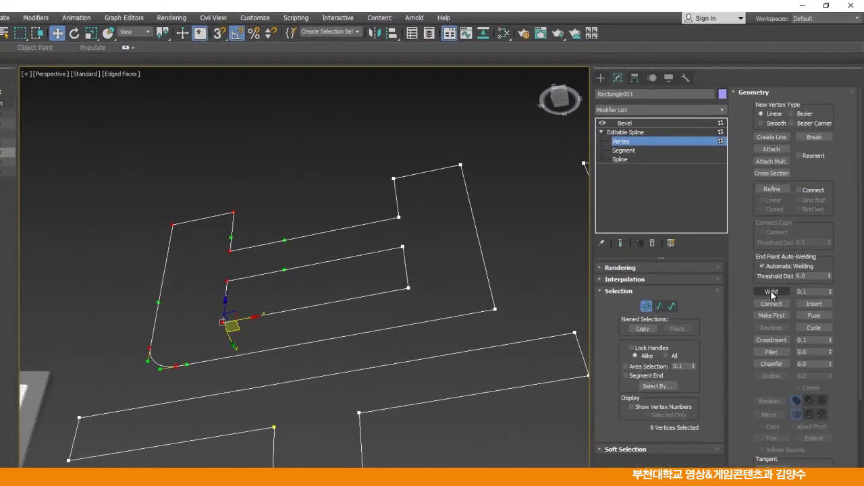
left_click_drag(511, 327, 512, 328)
left_click(771, 291)
left_click(628, 142)
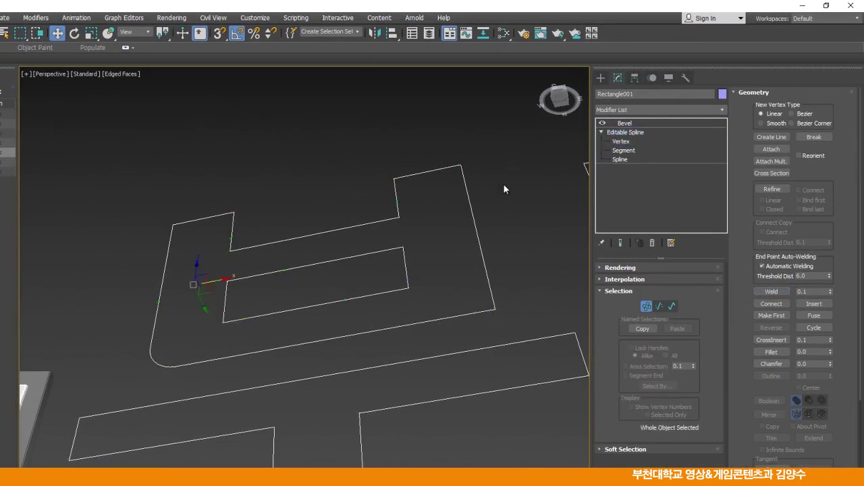
left_click(504, 189)
left_click(472, 209)
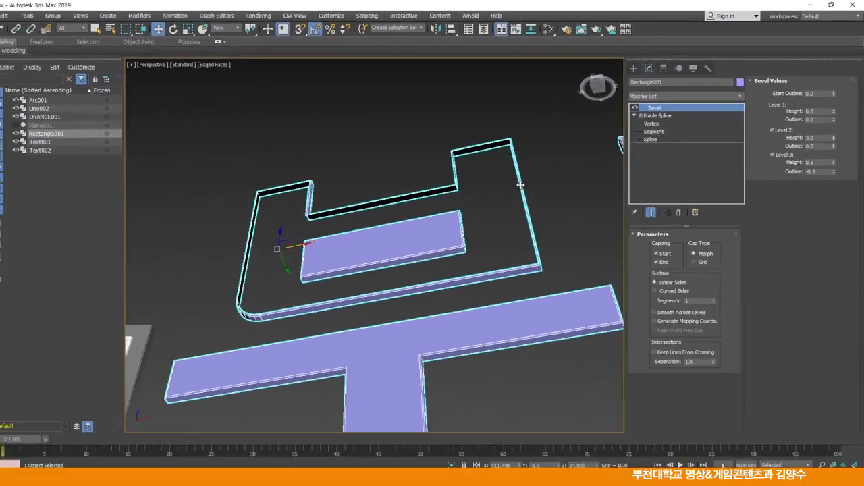
In the Front view, move the curve's stray end vertex at the ㅂ's rounded corner onto the straight bottom edge's end vertex.
left_click(621, 141)
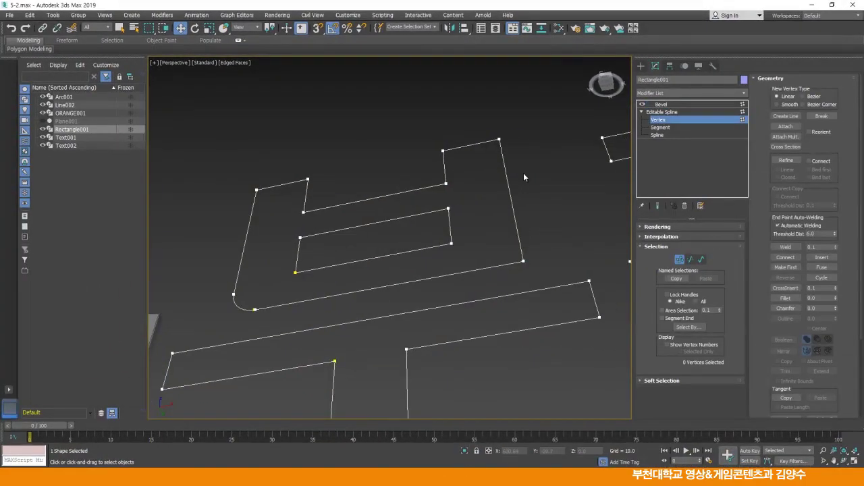
key("alt+w")
left_click(446, 174)
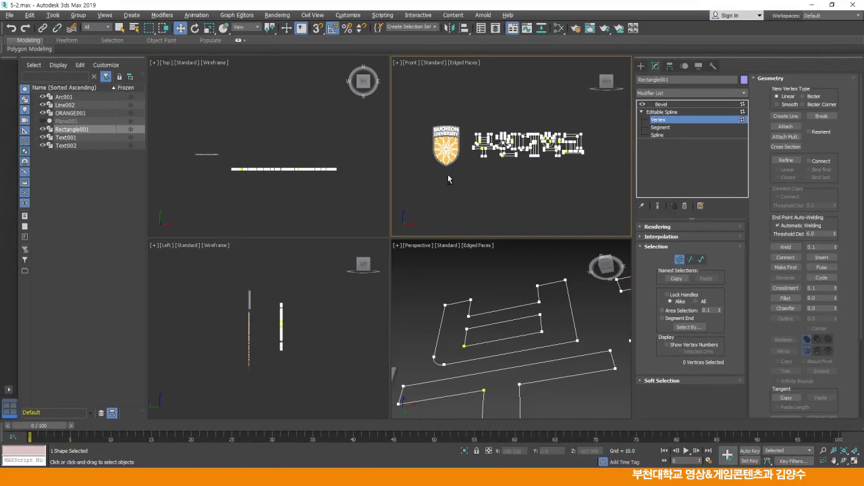
key("alt+w")
scroll(311, 247, "up", 20)
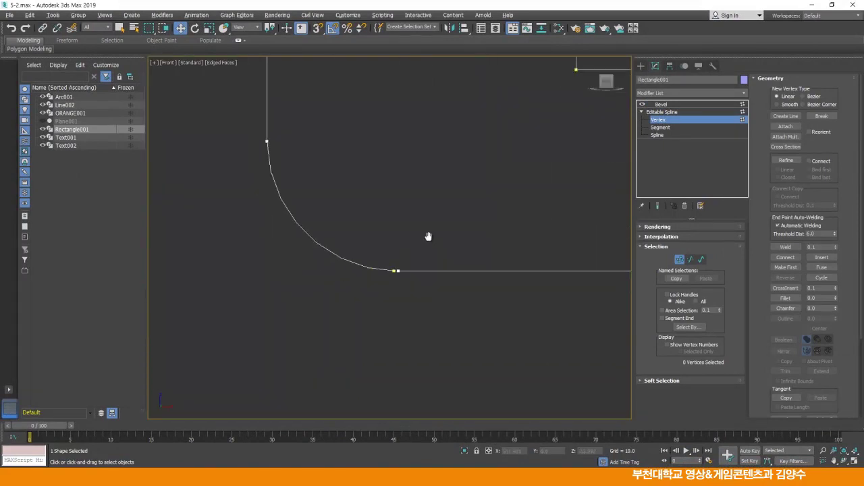
scroll(409, 273, "up", 5)
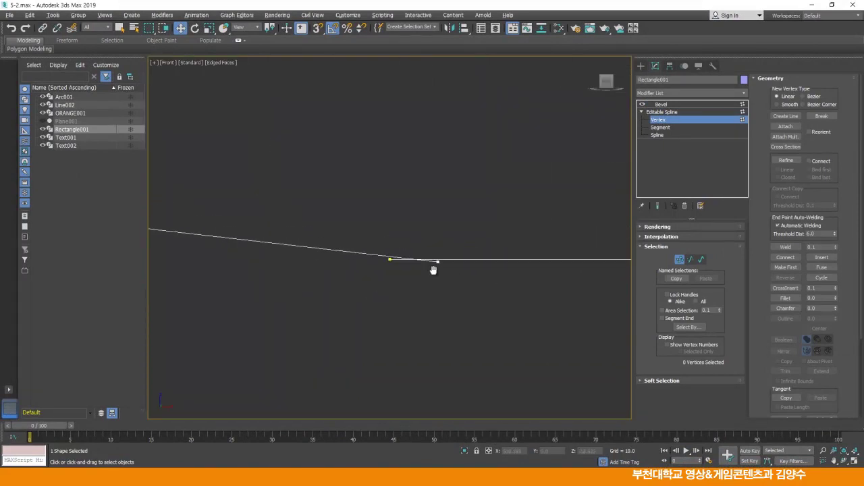
left_click(447, 259)
left_click_drag(465, 260, 408, 248)
left_click(390, 276)
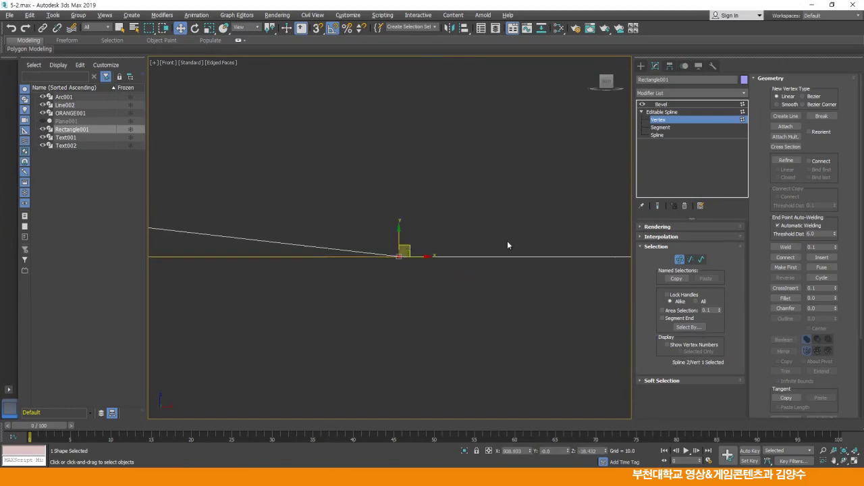
Weld the vertices at the ㅂ's rounded corner with a 0.1 threshold, leave vertex editing and deselect the lettering.
left_click(785, 247)
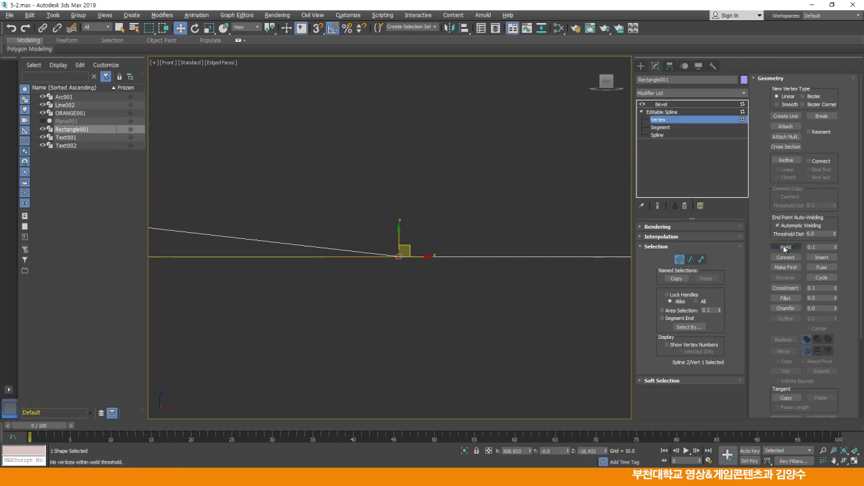
left_click(536, 200)
scroll(536, 200, "down", 10)
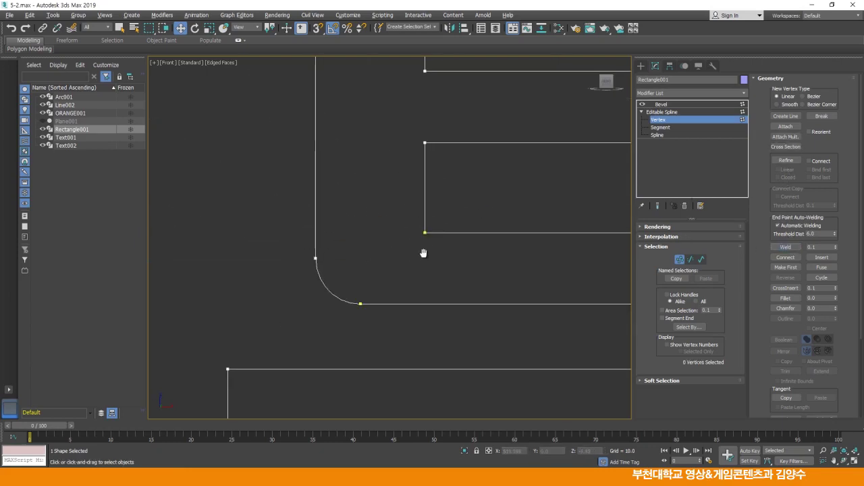
left_click(661, 111)
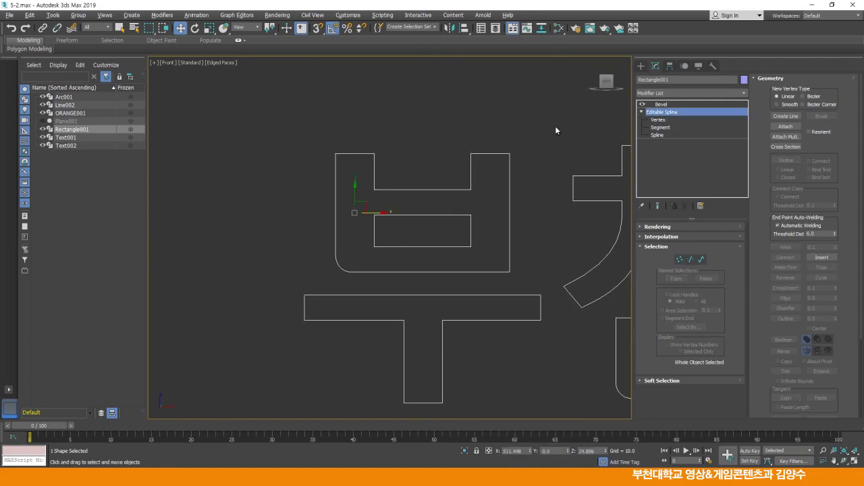
left_click(554, 126)
scroll(555, 126, "down", 3)
middle_click_drag(460, 187, 443, 200)
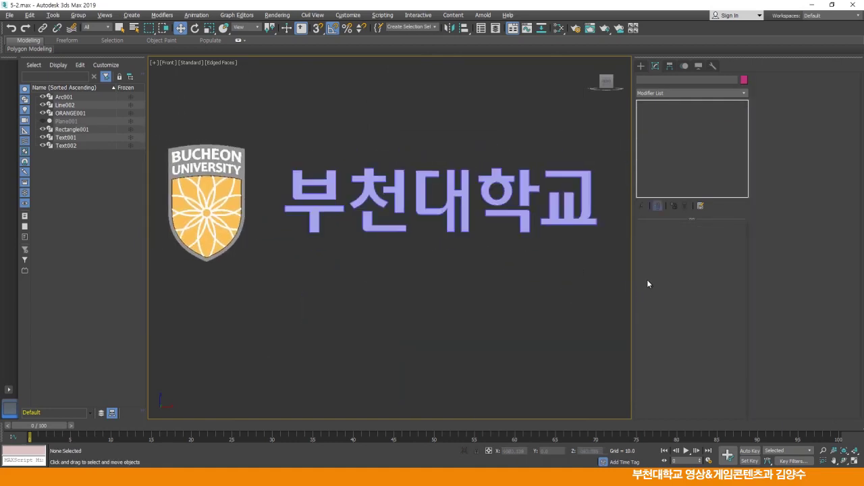
Widen the viewport area by narrowing the modifier settings to one column, and restore the four-view layout.
left_click_drag(633, 277, 776, 277)
middle_click_drag(634, 253, 640, 285)
key("alt+w")
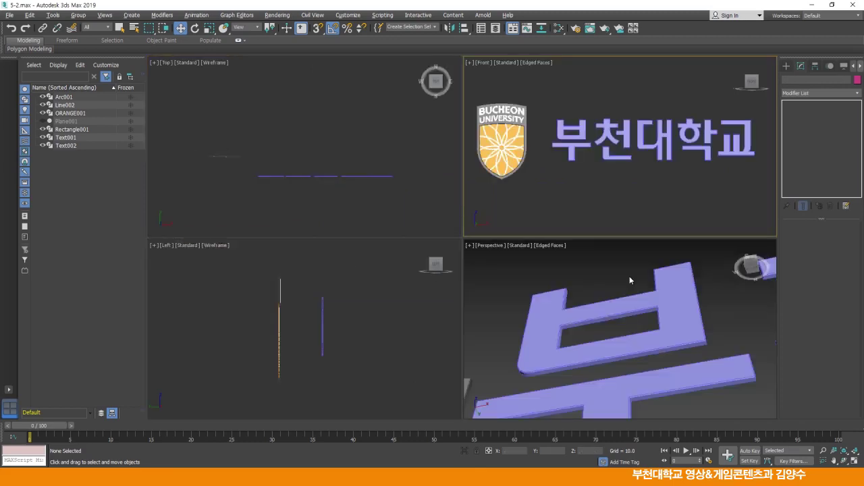
Align the Korean lettering to the shield outline Line002 in the Top view, Y position only, center to center, and deselect it.
left_click(312, 195)
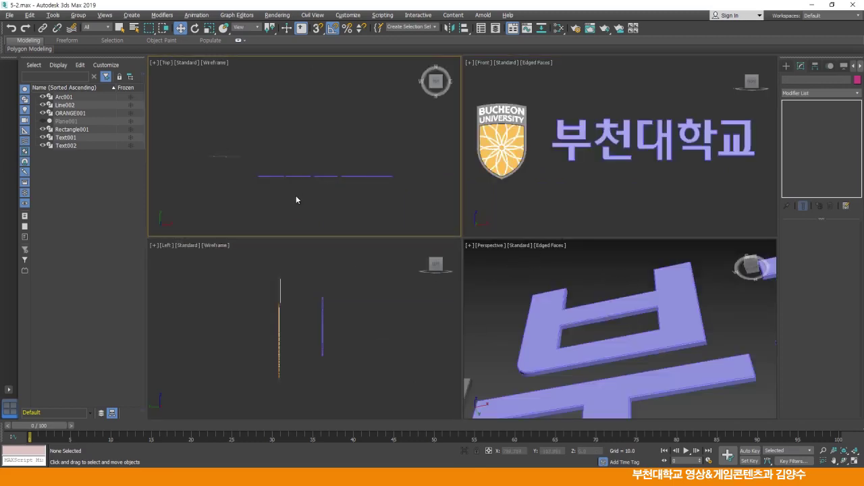
left_click(297, 176)
key("ctrl+shift+z")
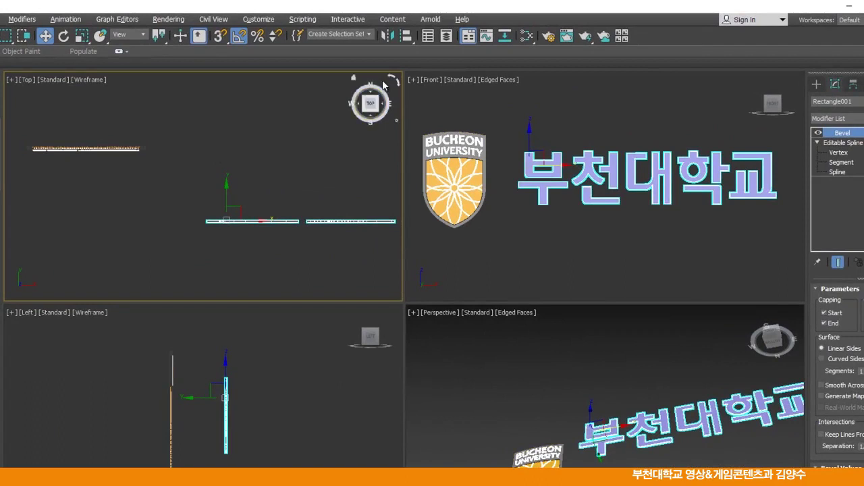
left_click(411, 37)
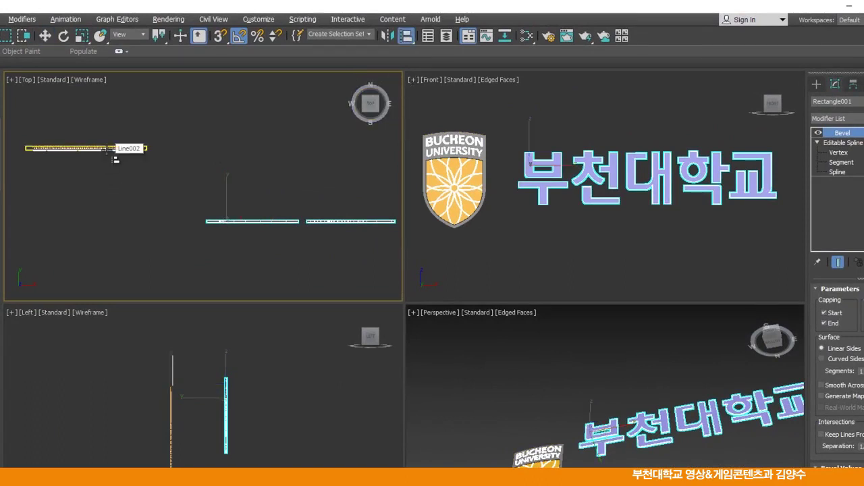
left_click(107, 150)
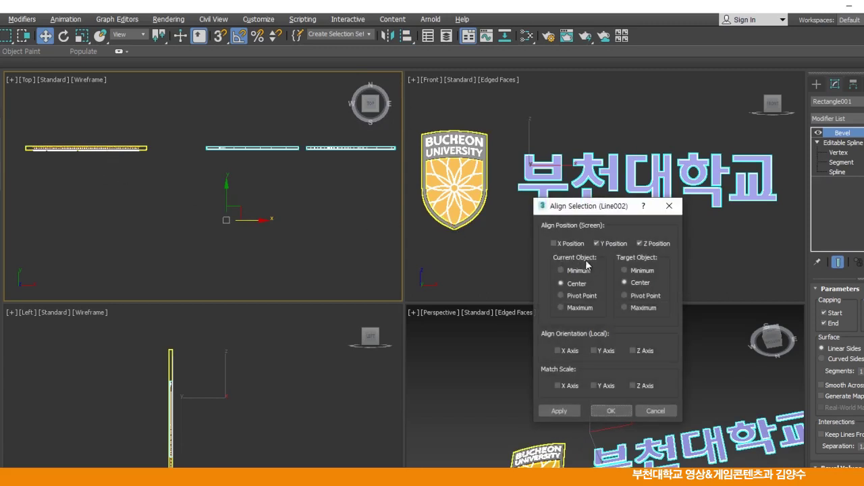
left_click(642, 244)
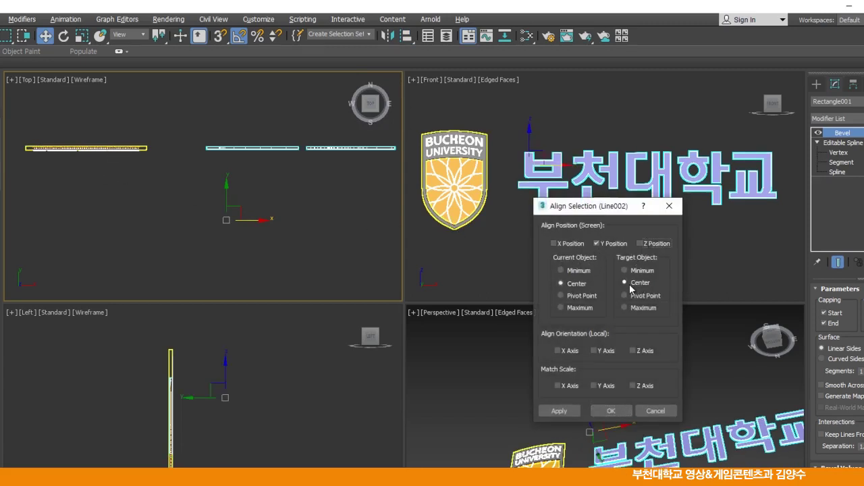
left_click(618, 411)
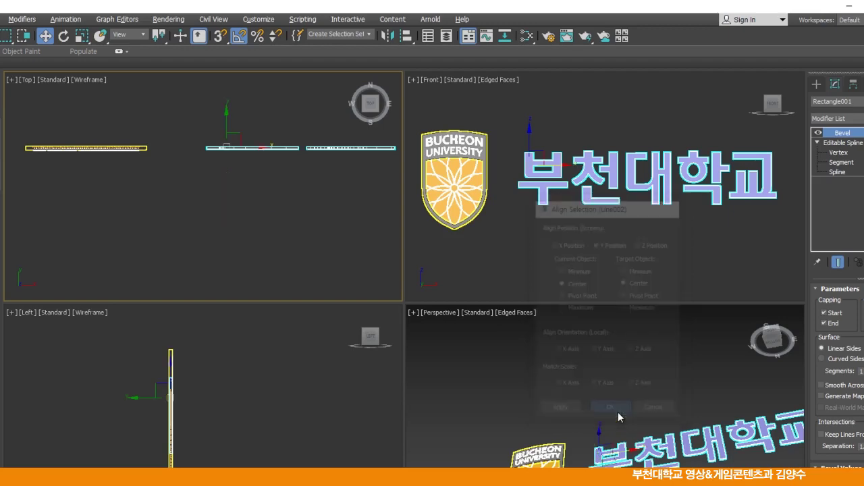
left_click(314, 231)
middle_click_drag(514, 233, 528, 233)
Examine the aligned shield and Korean lettering in the Perspective view and in the maximized Front view.
left_click(617, 324)
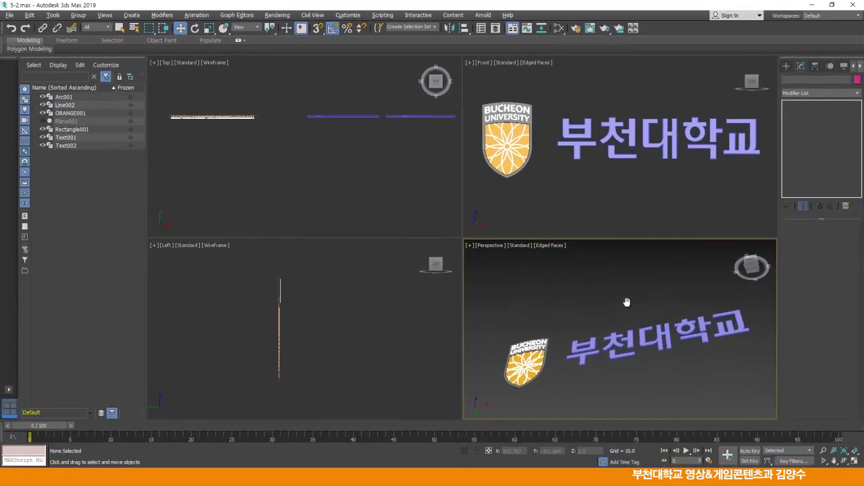
key("alt+w")
mouse_move(528, 249)
middle_mouse_down("alt")
mouse_move(526, 232)
mouse_move(532, 248)
middle_mouse_up("alt")
key("alt+w")
left_click(577, 169)
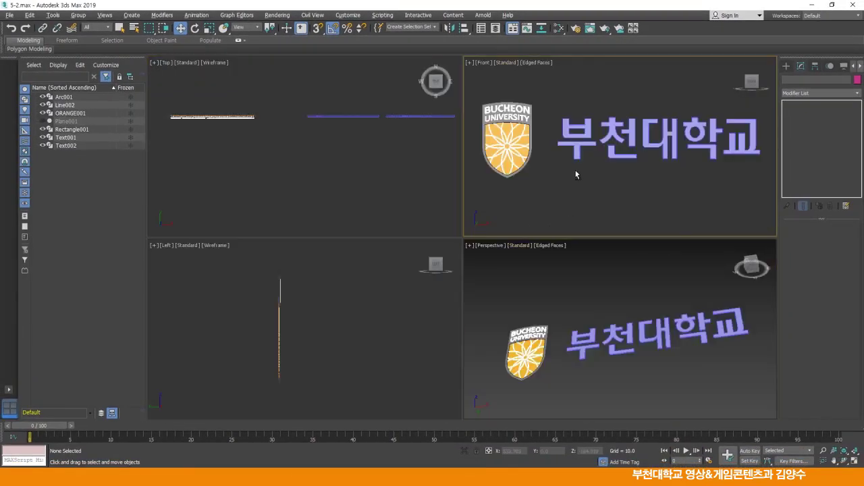
key("alt+w")
mouse_move(597, 240)
middle_mouse_down()
mouse_move(602, 222)
mouse_move(607, 233)
middle_mouse_up()
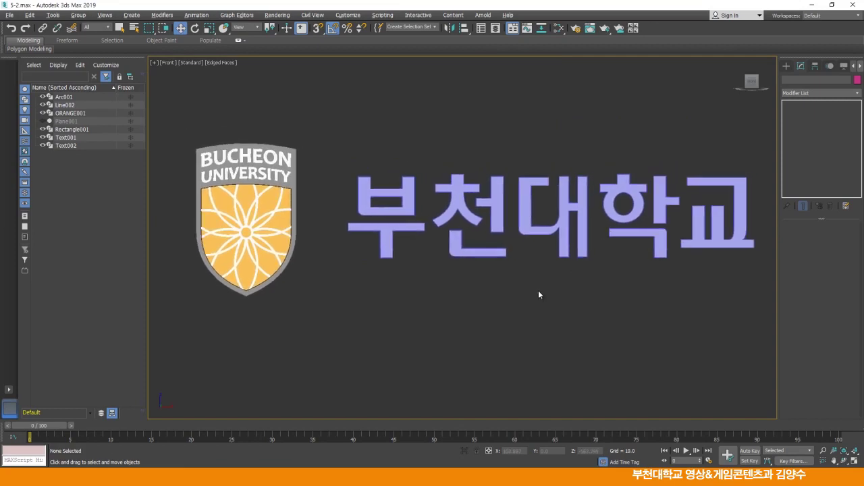